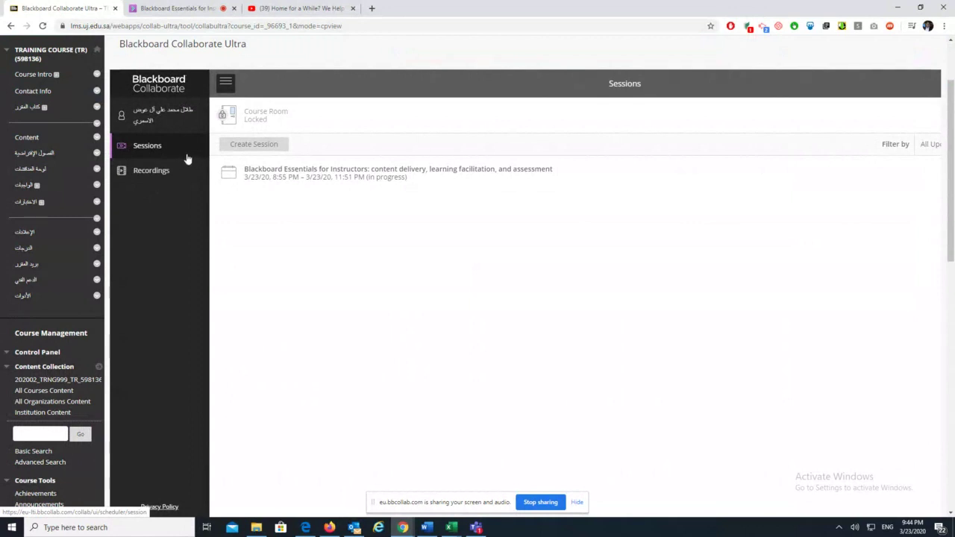
# Look at the course recording's options, then return to the sessions list
pyautogui.click(136, 172)
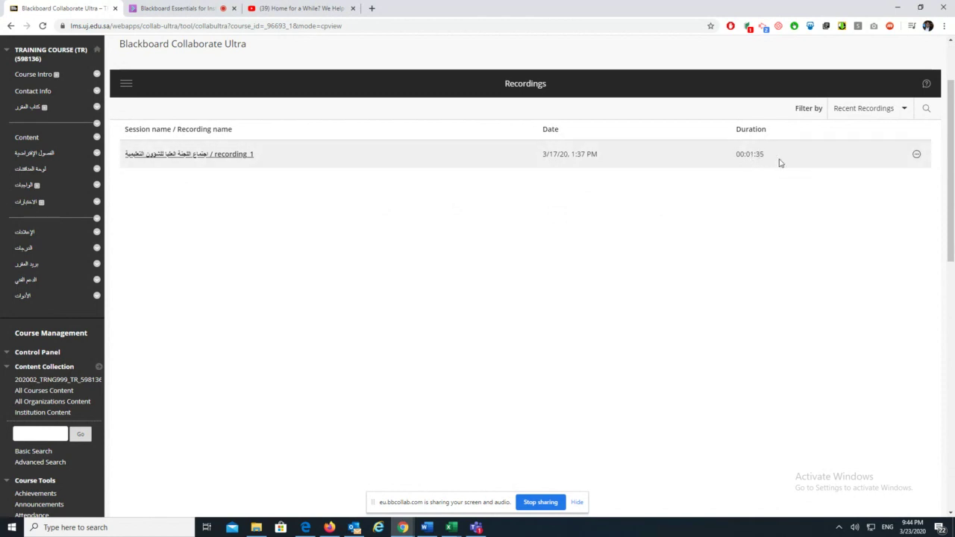
pyautogui.click(917, 155)
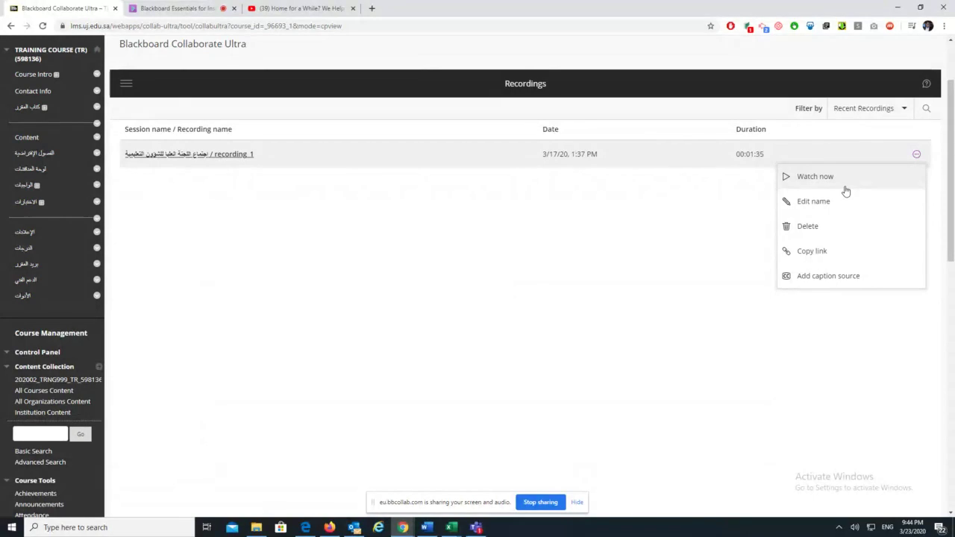
pyautogui.click(295, 243)
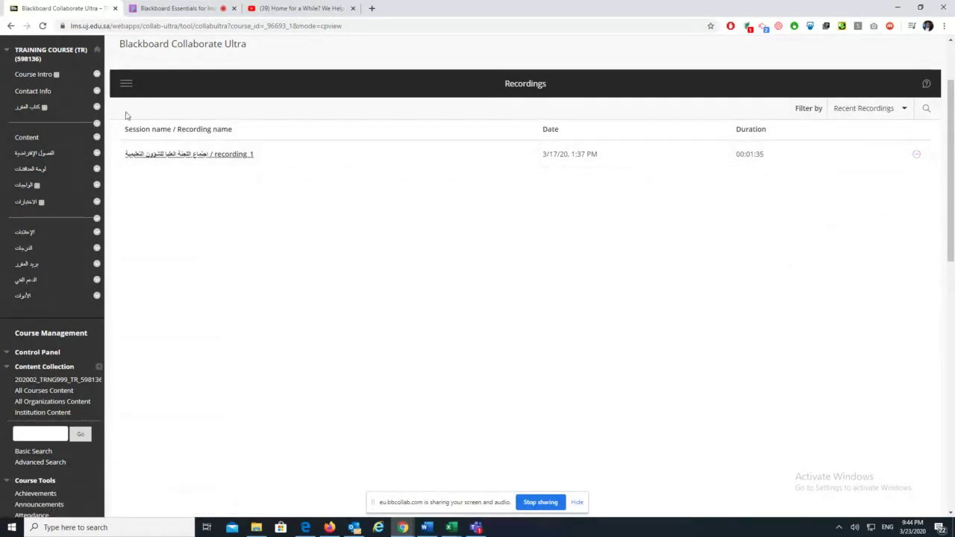
pyautogui.click(126, 84)
pyautogui.click(145, 143)
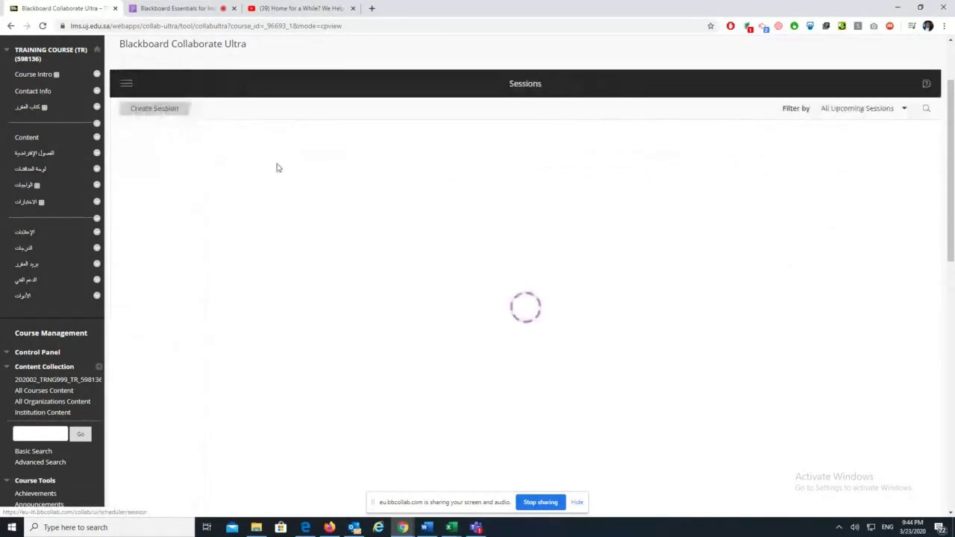
# Filter to All Previous Sessions and open settings for the session ended 3/17/20
pyautogui.click(904, 146)
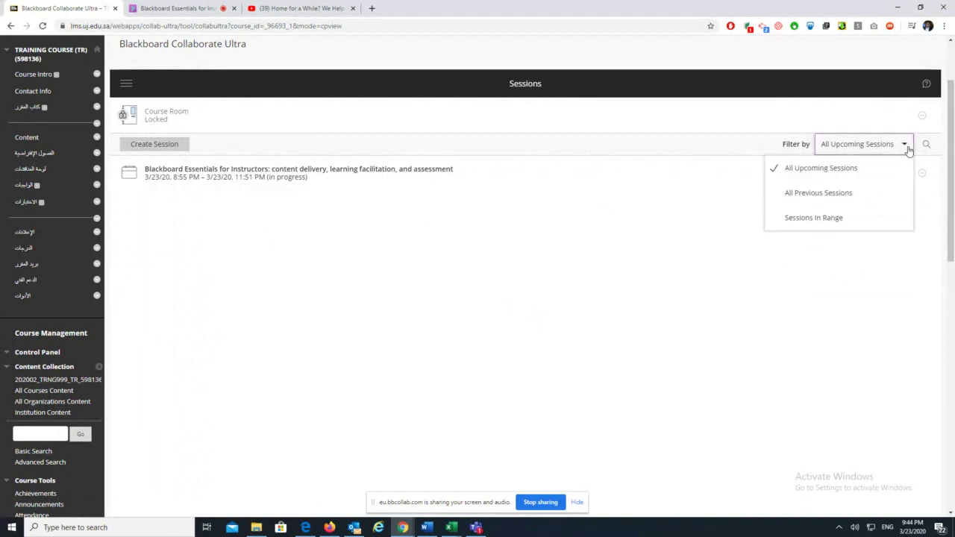
pyautogui.click(842, 194)
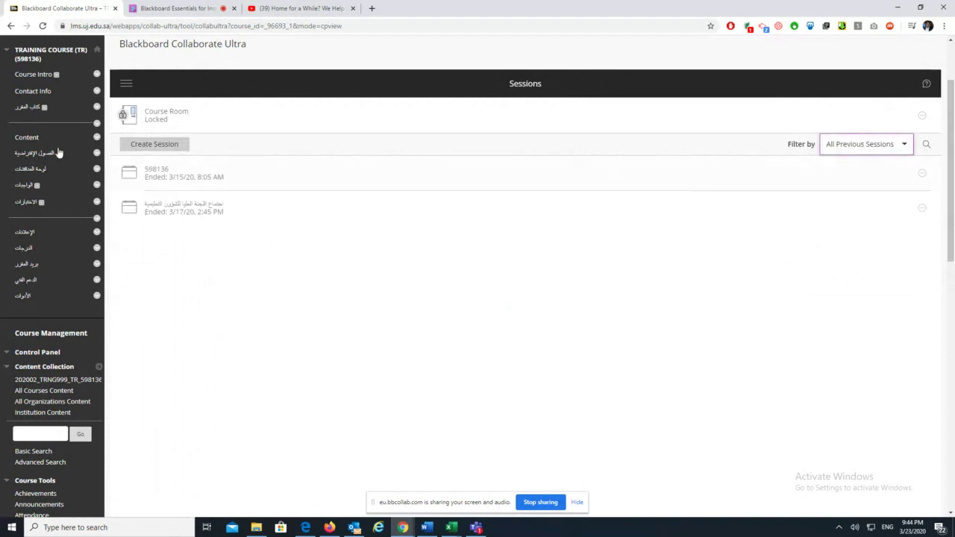
pyautogui.click(923, 209)
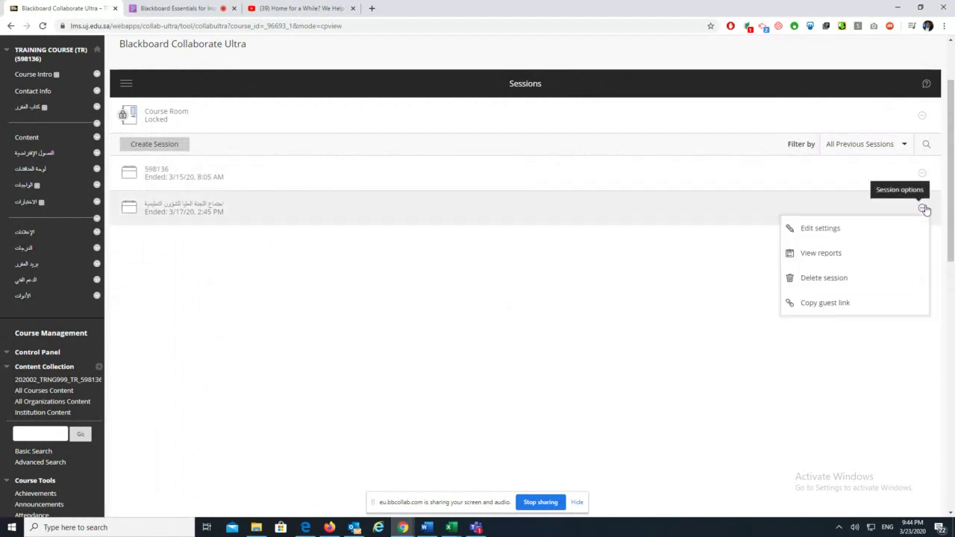
pyautogui.click(855, 230)
# Change the session end to 3/23/20 at 9:46 PM
pyautogui.scroll(-2, 885, 355)
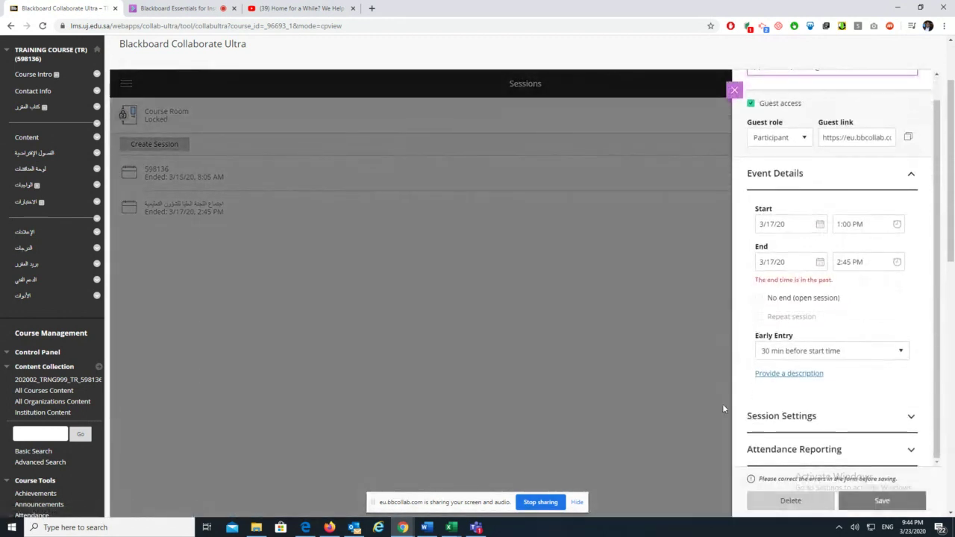
pyautogui.click(820, 262)
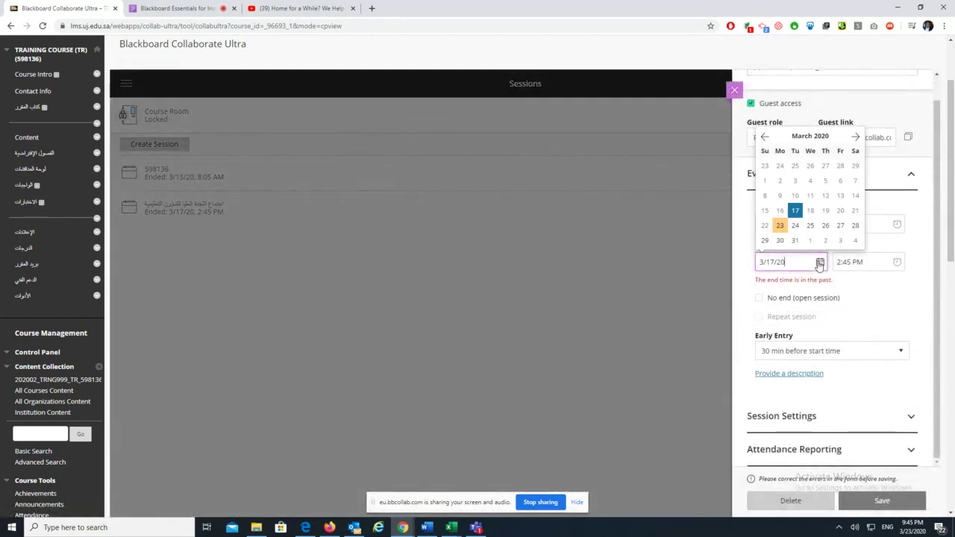
pyautogui.click(781, 225)
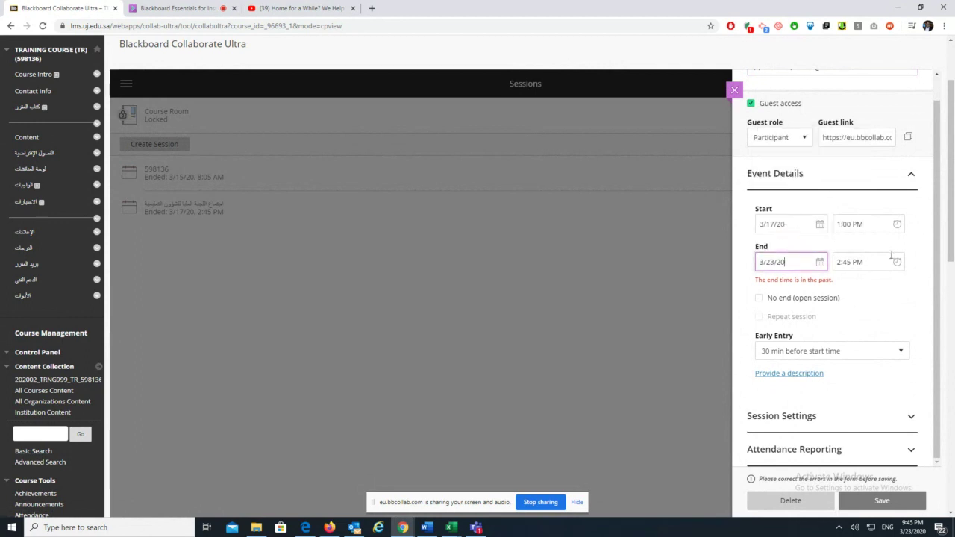
pyautogui.click(819, 263)
pyautogui.click(780, 226)
pyautogui.click(896, 262)
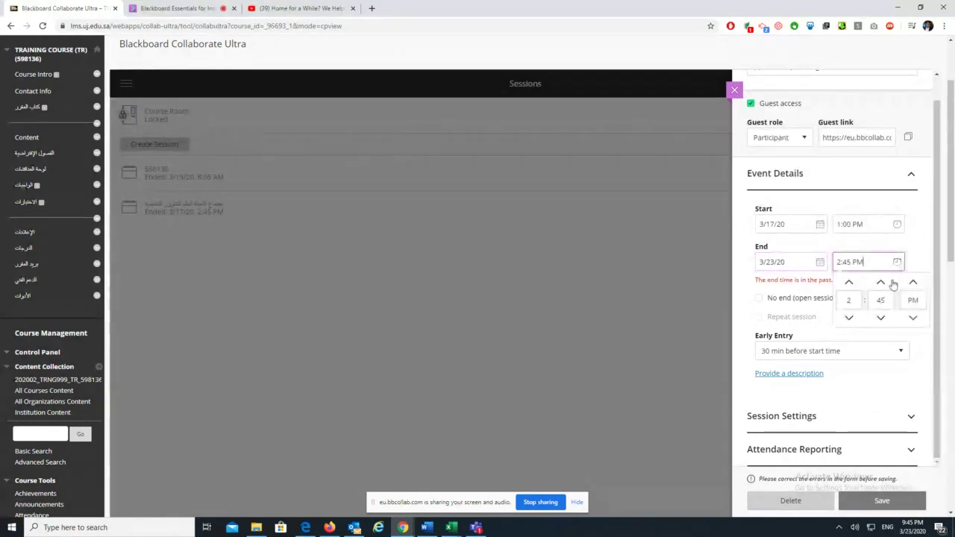
pyautogui.click(848, 283)
pyautogui.click(848, 299)
pyautogui.write('9')
pyautogui.click(881, 299)
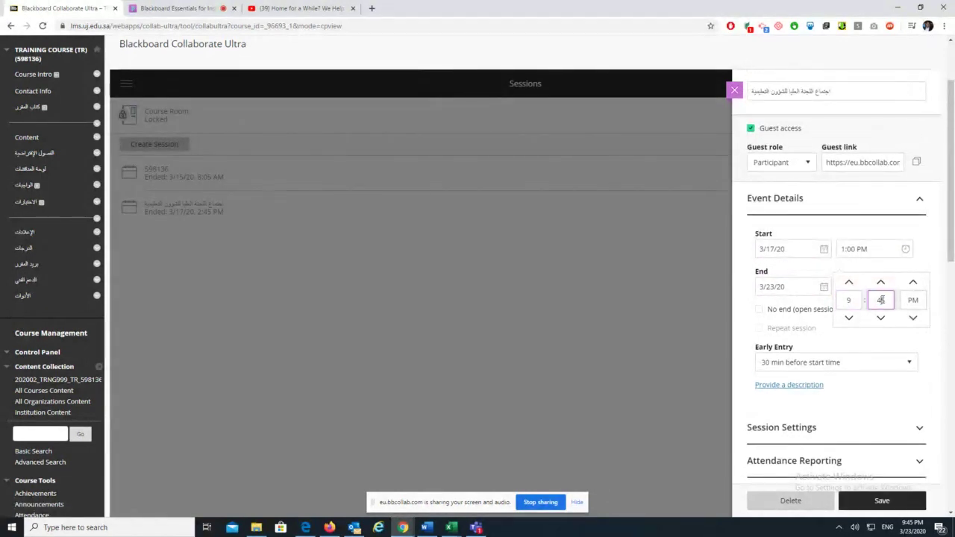
pyautogui.click(881, 284)
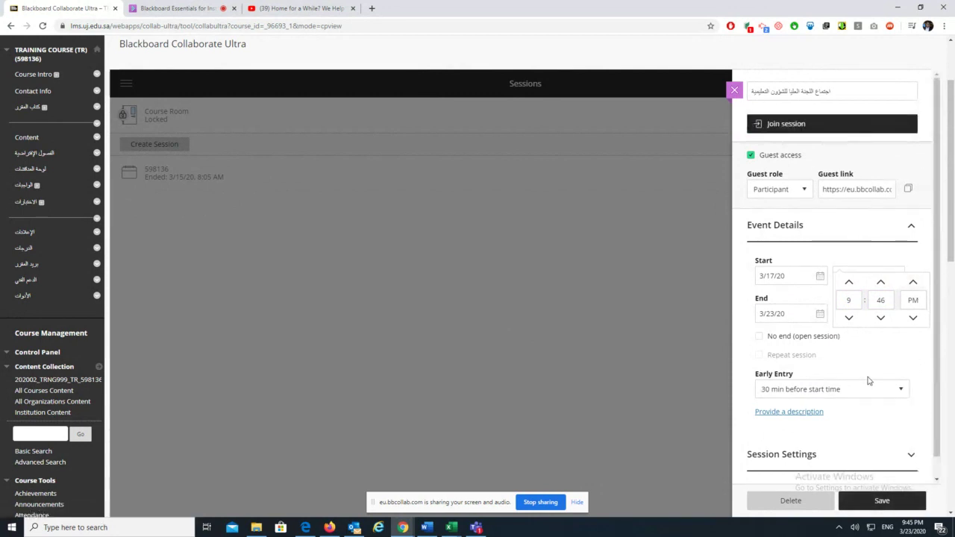
# Allow recording downloads in the session settings and save the session
pyautogui.scroll(-1, 938, 228)
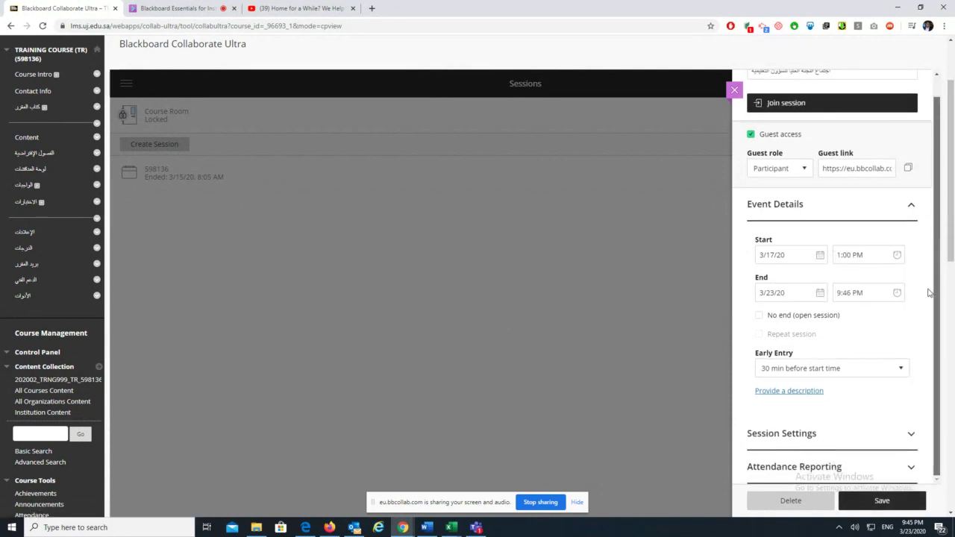
pyautogui.click(813, 434)
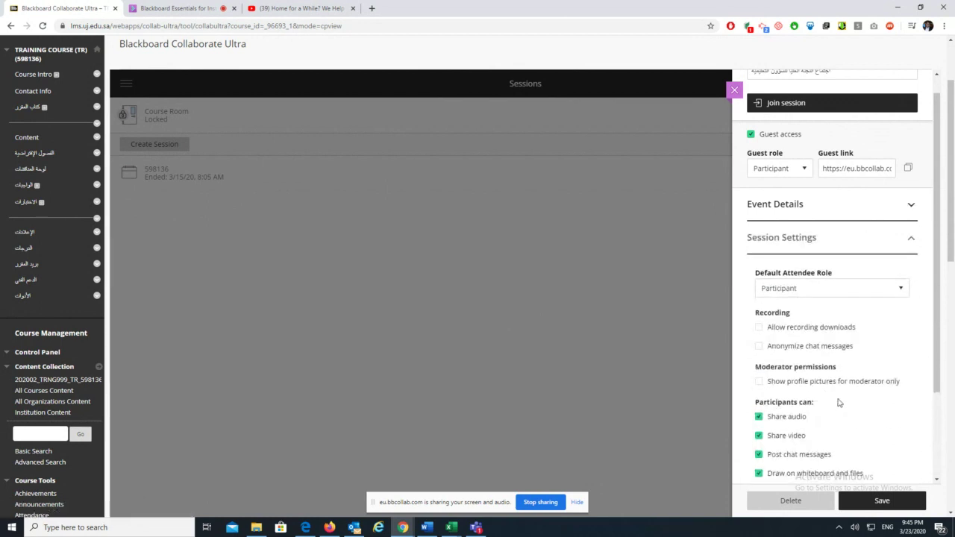
pyautogui.scroll(-2, 820, 373)
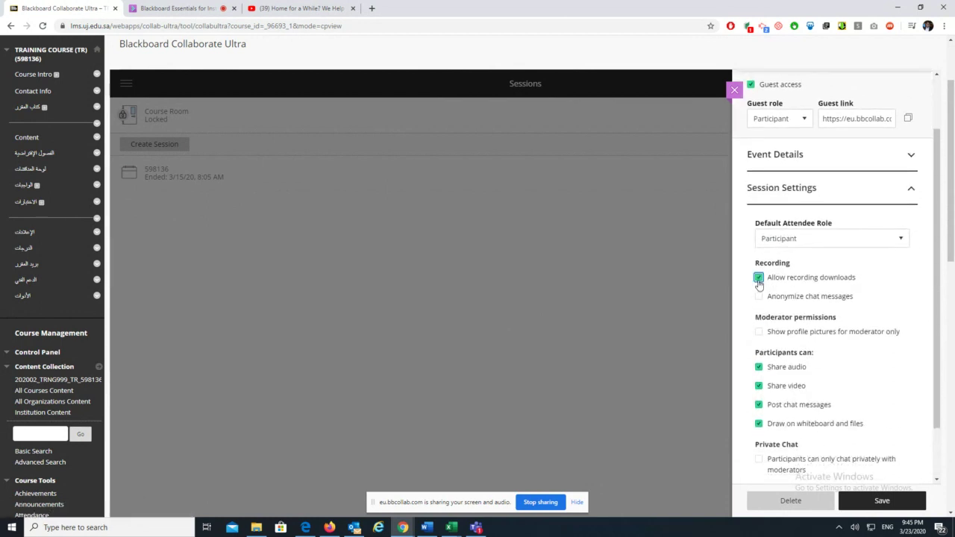
pyautogui.click(881, 501)
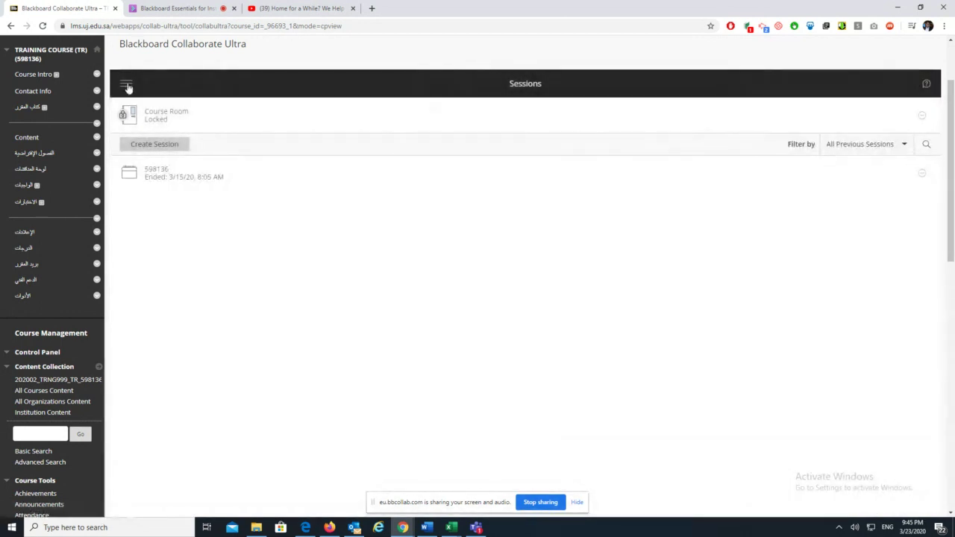
# Confirm the recording now offers Download, then switch to the live Blackboard Essentials session
pyautogui.click(127, 86)
pyautogui.click(149, 178)
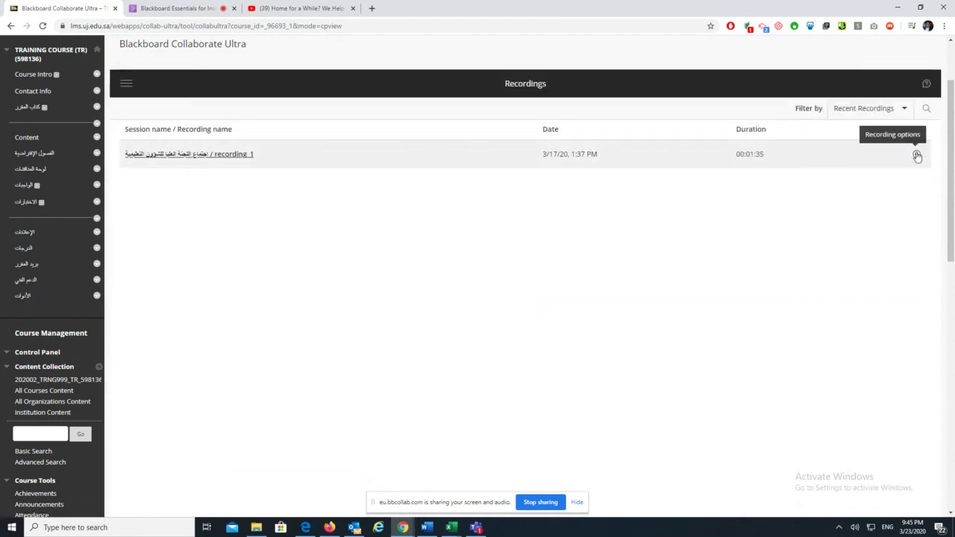
pyautogui.click(916, 155)
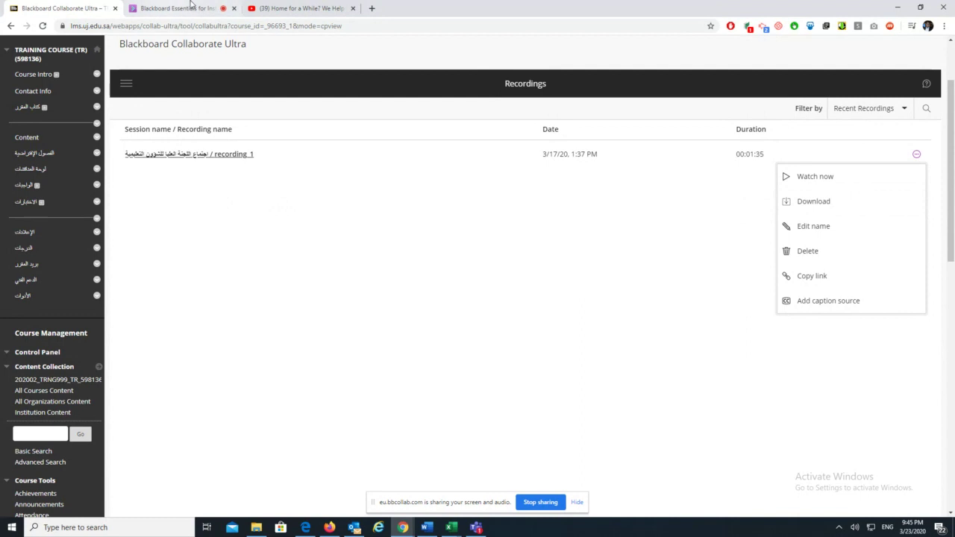
pyautogui.click(219, 6)
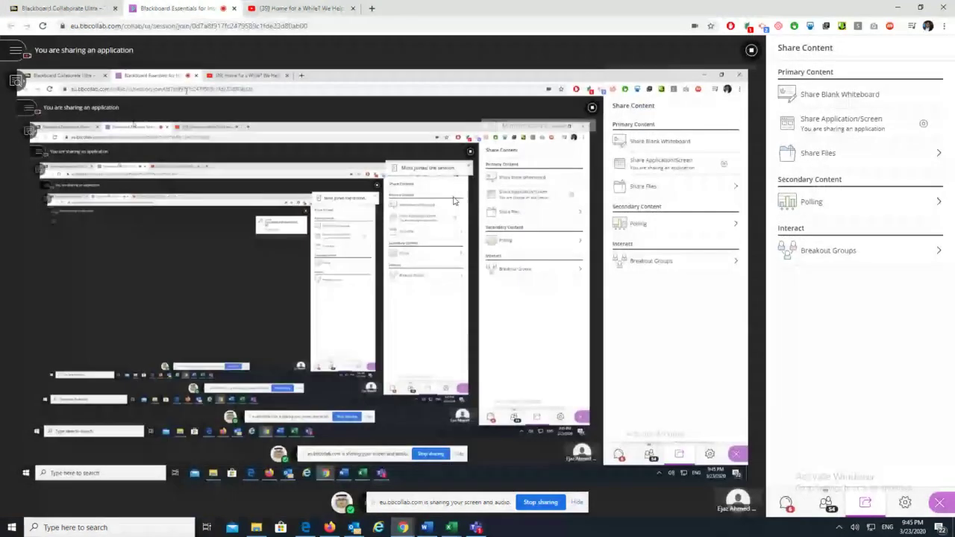
# Show the live session's Everyone chat messages
pyautogui.click(786, 502)
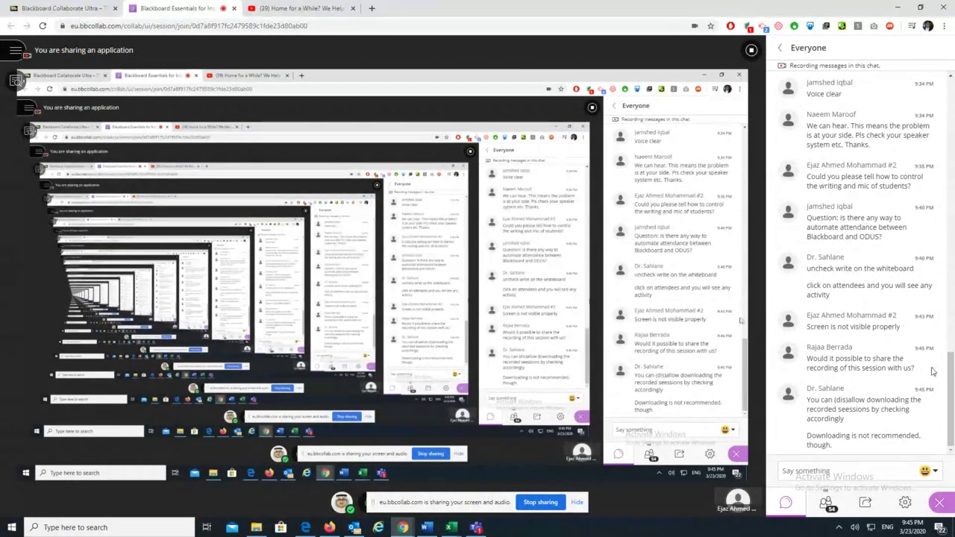
# Scroll through the session chat, then return to the course Recordings page
pyautogui.moveTo(948, 409); pyautogui.dragTo(947, 164)
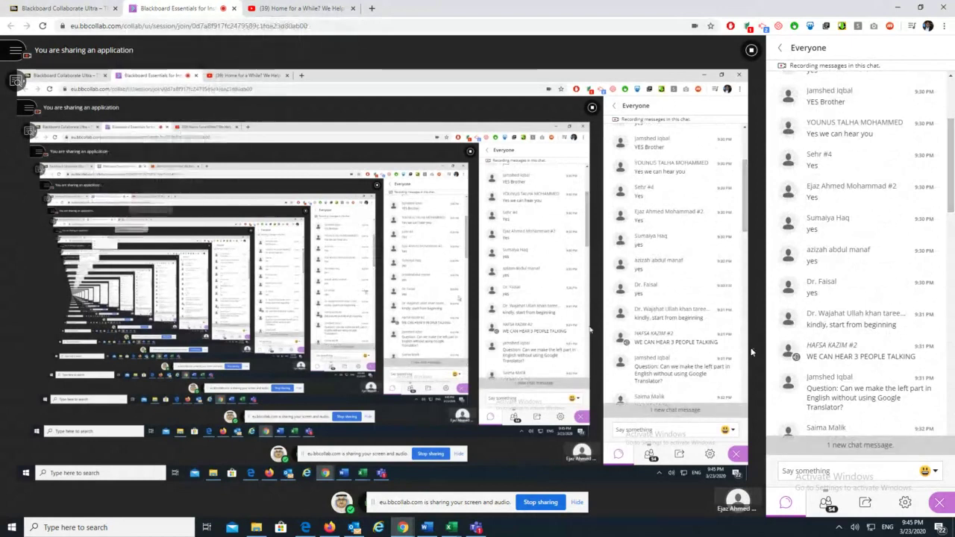
pyautogui.scroll(-10, 843, 433)
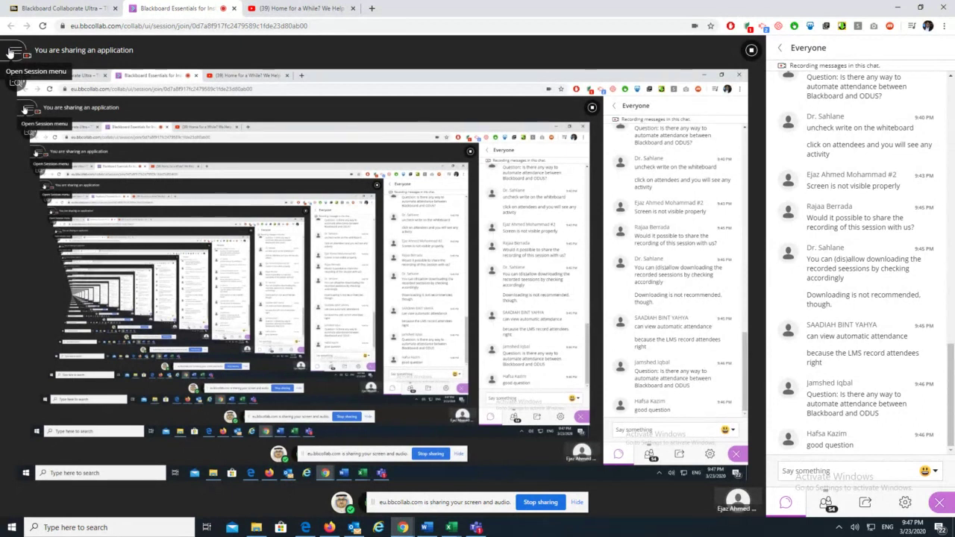
pyautogui.click(64, 8)
pyautogui.click(400, 285)
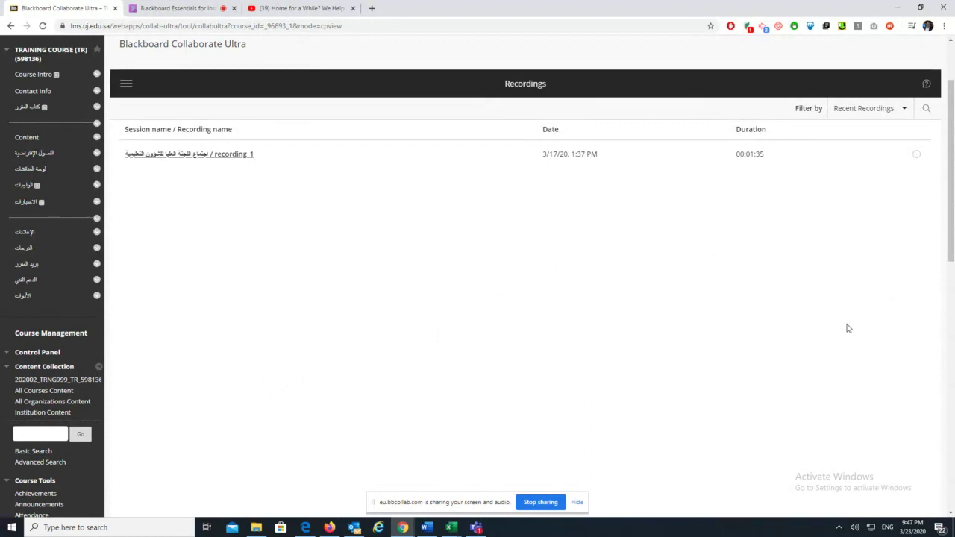
pyautogui.click(179, 9)
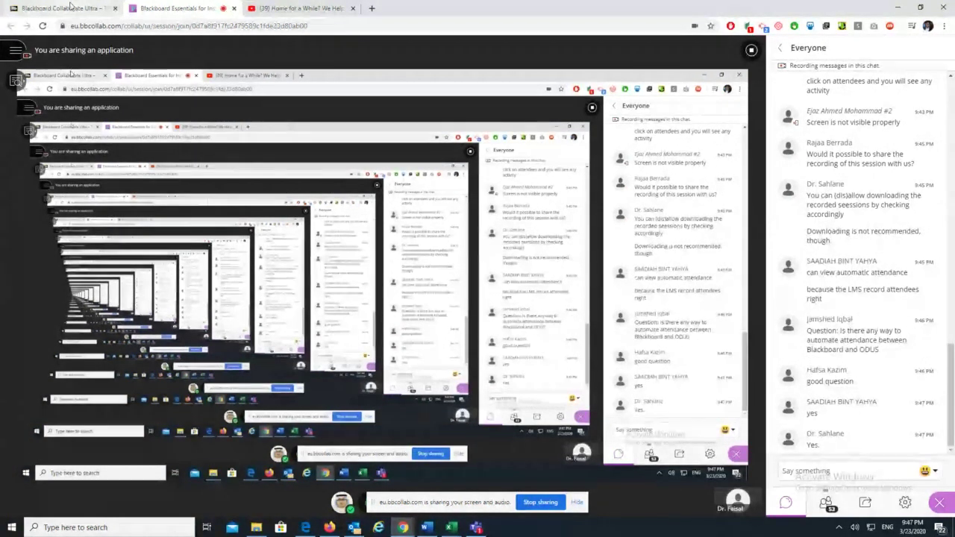
pyautogui.click(70, 7)
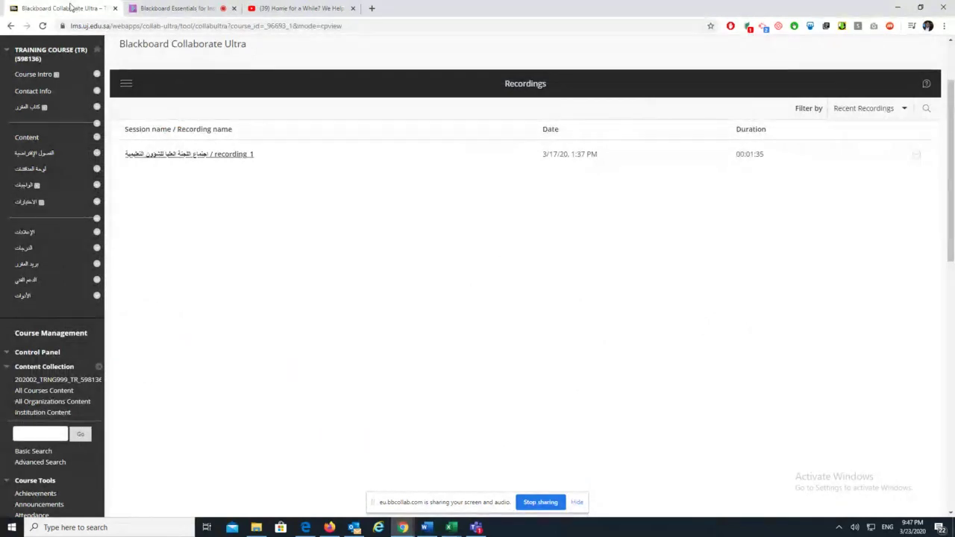
pyautogui.scroll(3, 128, 200)
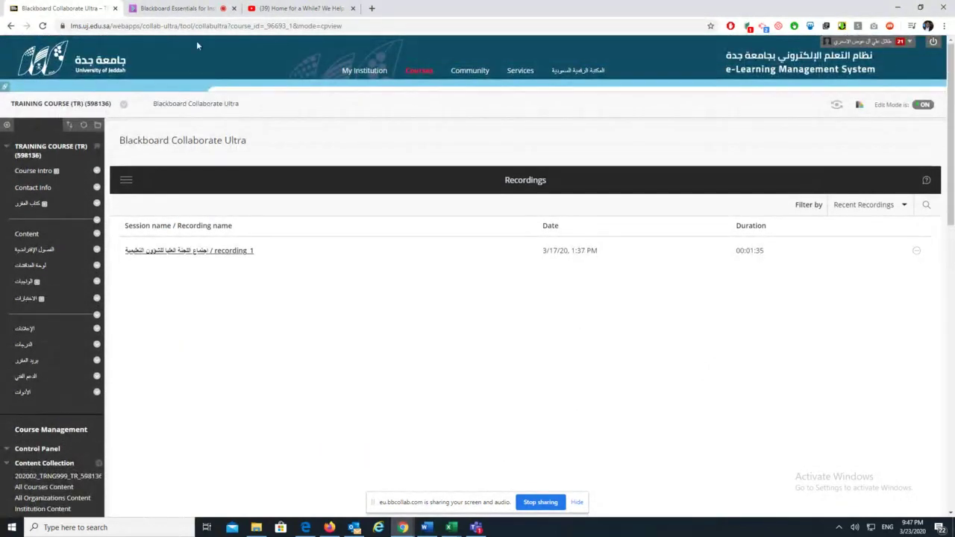
# Switch back to the live Blackboard Essentials session and its chat
pyautogui.click(132, 15)
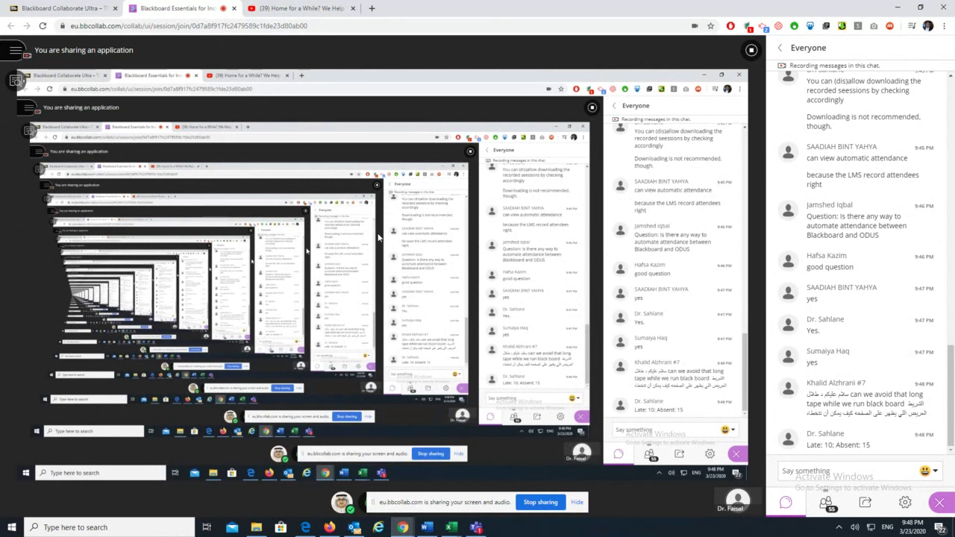
pyautogui.click(63, 8)
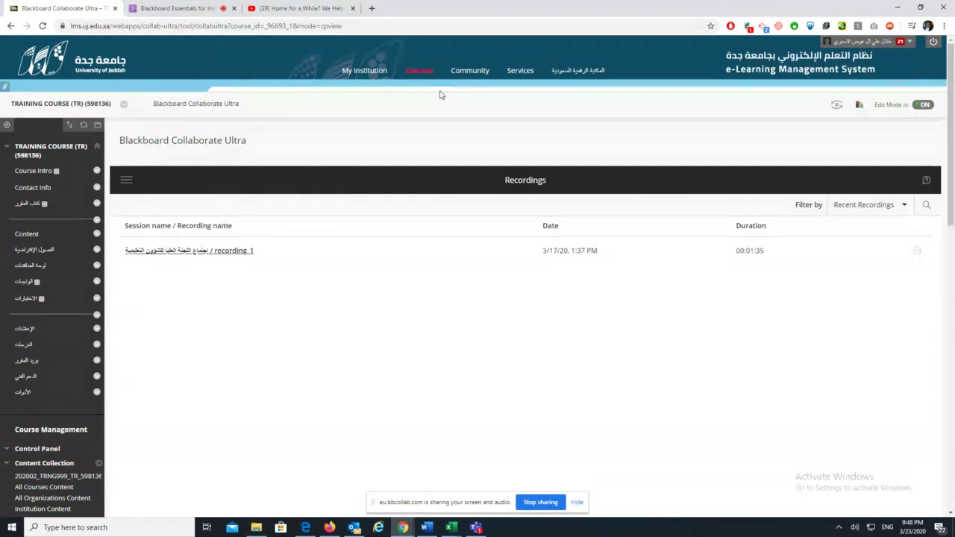
pyautogui.click(185, 7)
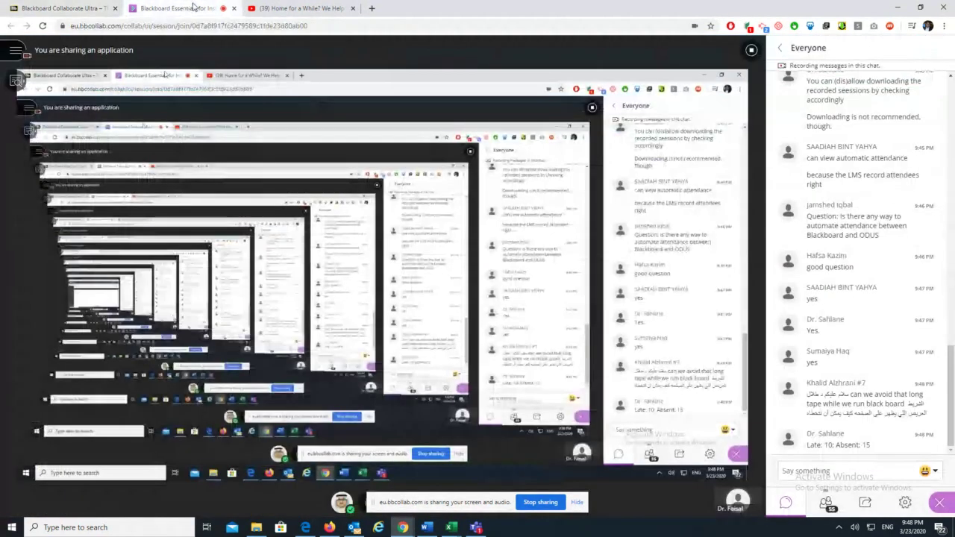
pyautogui.click(88, 7)
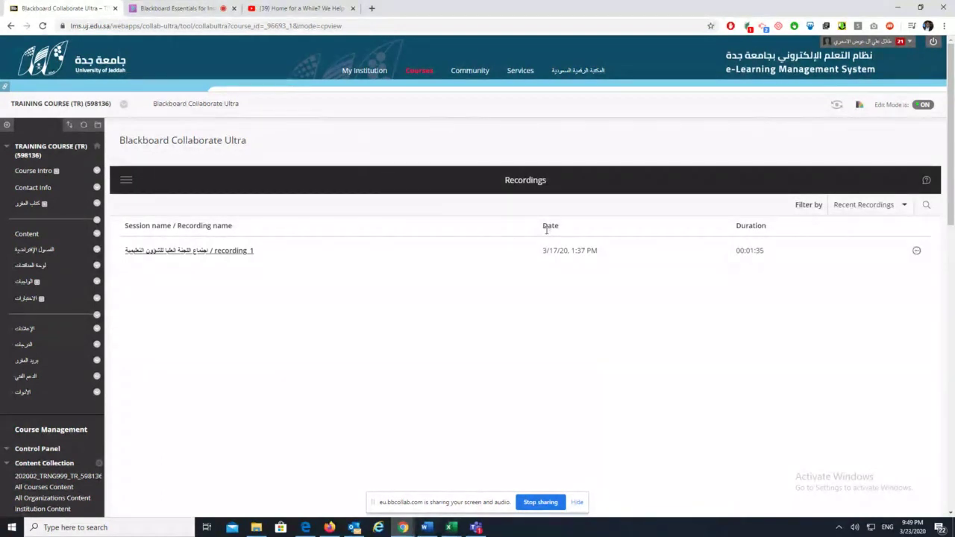
pyautogui.click(198, 12)
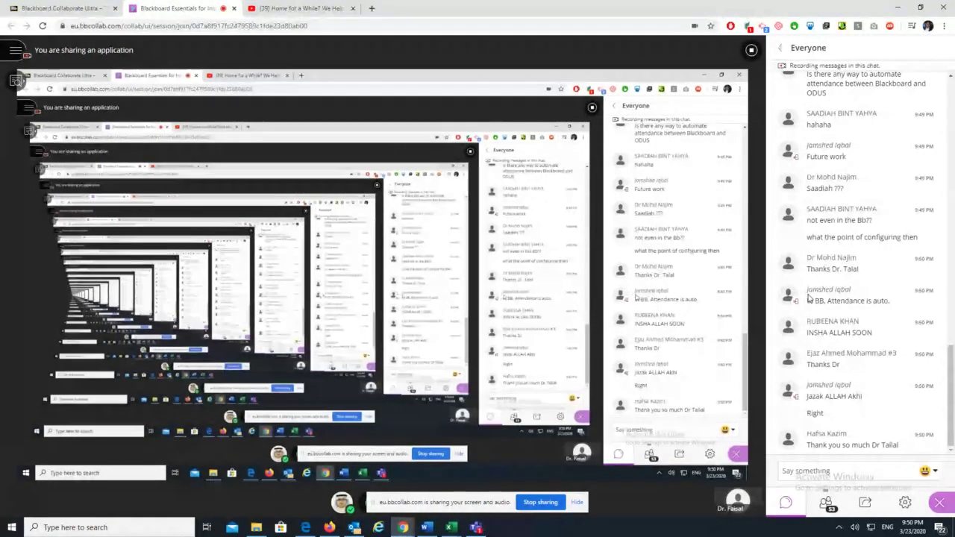
pyautogui.click(67, 8)
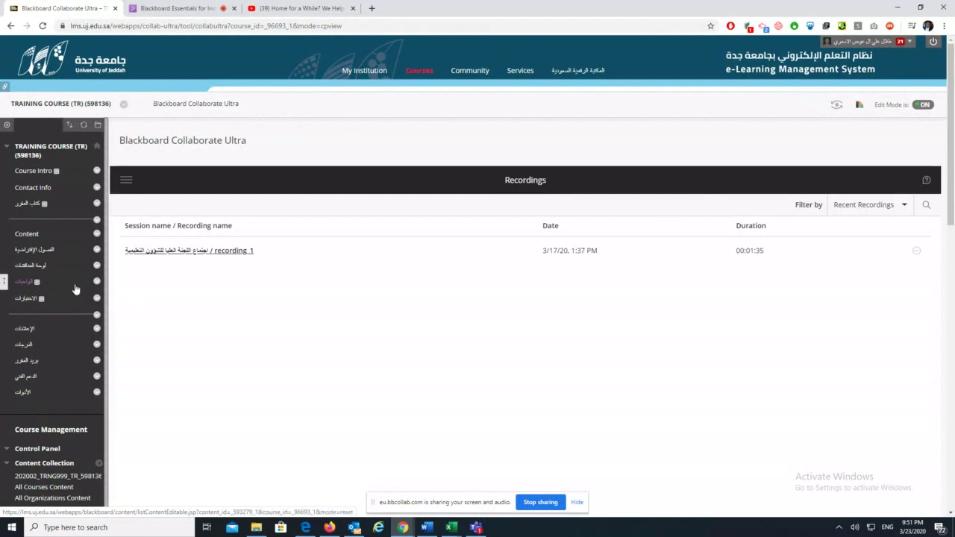
# Rename the first Arabic course menu link to Discussion
pyautogui.click(96, 265)
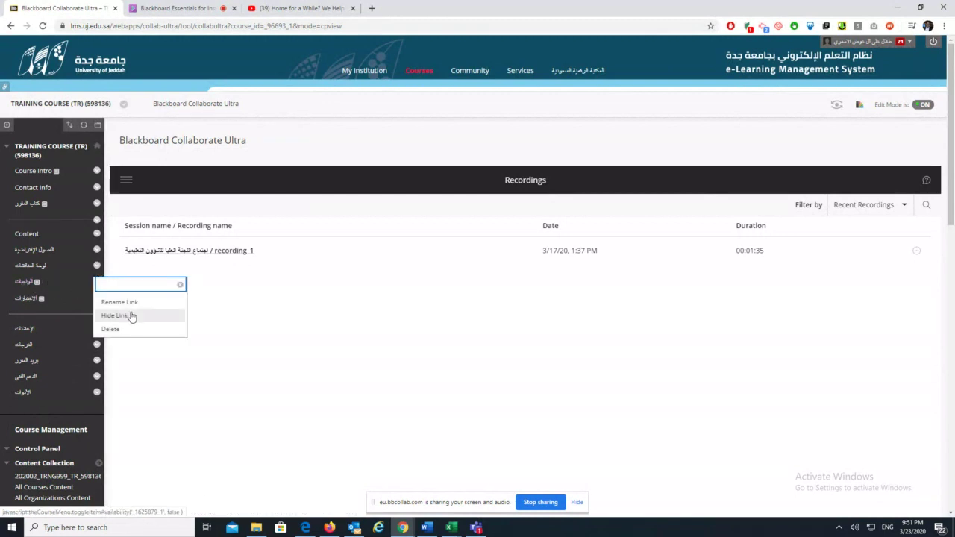
pyautogui.click(131, 302)
pyautogui.write('Discusion')
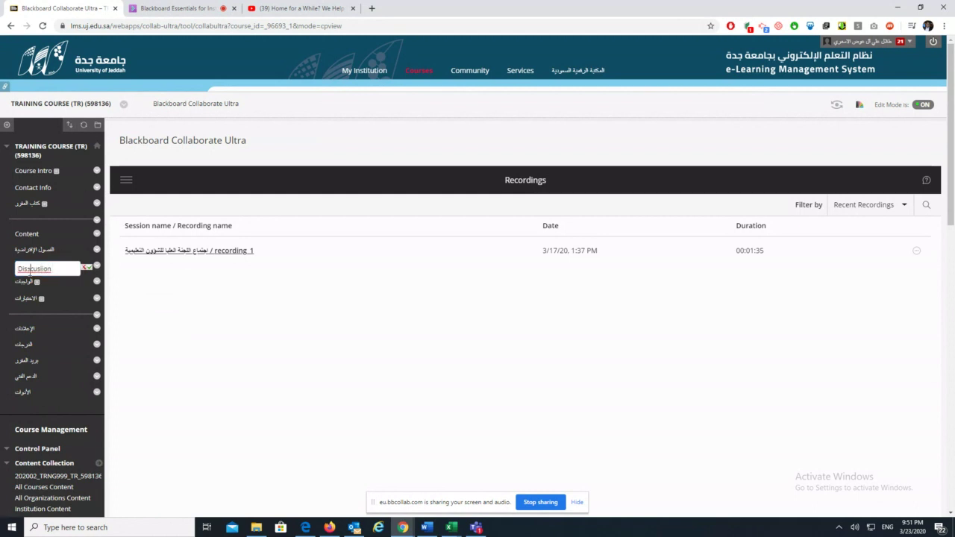
pyautogui.rightClick(39, 269)
pyautogui.click(57, 279)
pyautogui.click(88, 269)
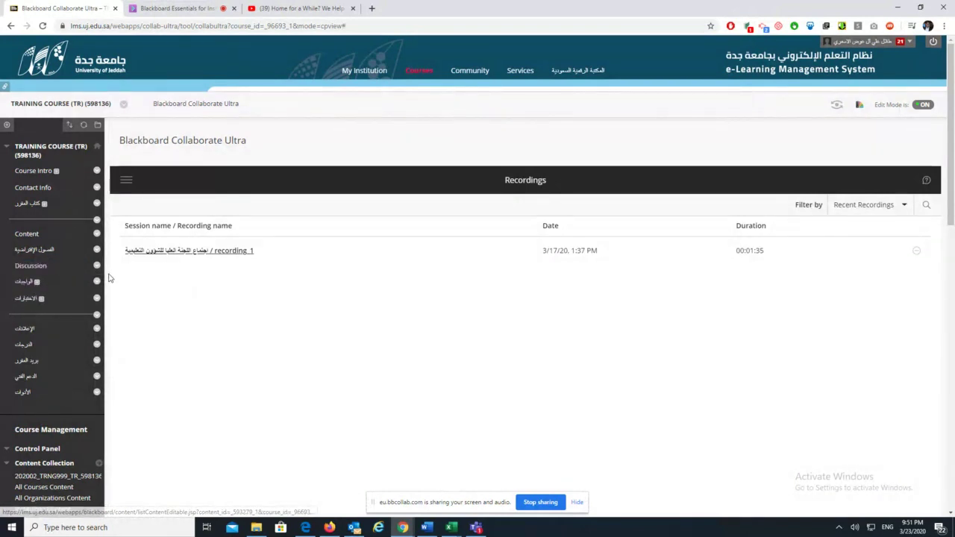
# Rename the next course menu link to Assignment
pyautogui.click(97, 282)
pyautogui.click(119, 318)
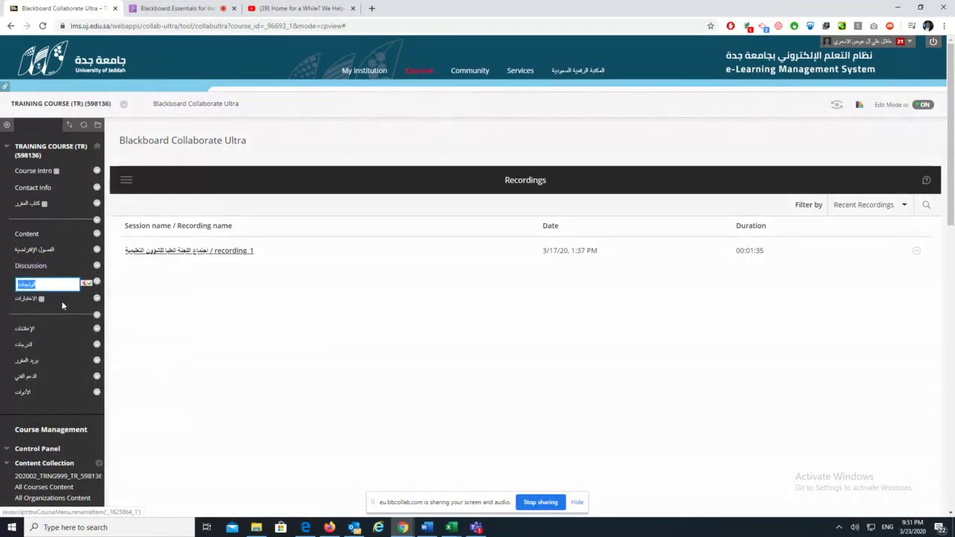
pyautogui.write('Ass')
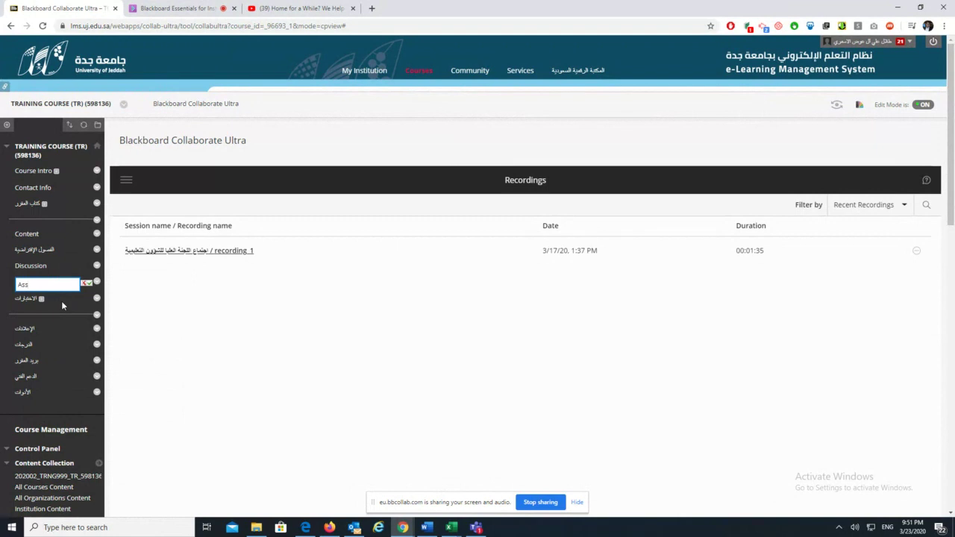
pyautogui.write('ignment')
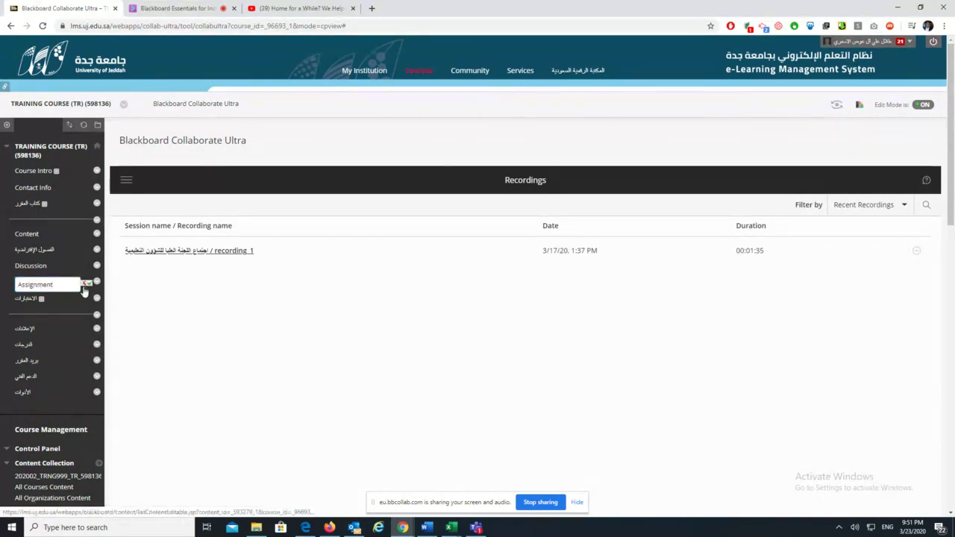
pyautogui.click(86, 285)
# Rename the following course menu link to Assessment
pyautogui.click(97, 298)
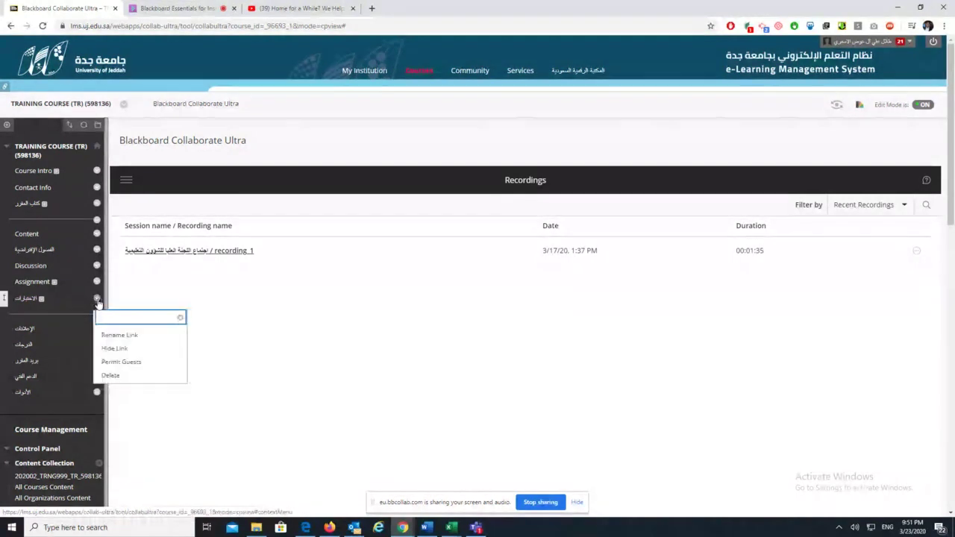
pyautogui.click(118, 335)
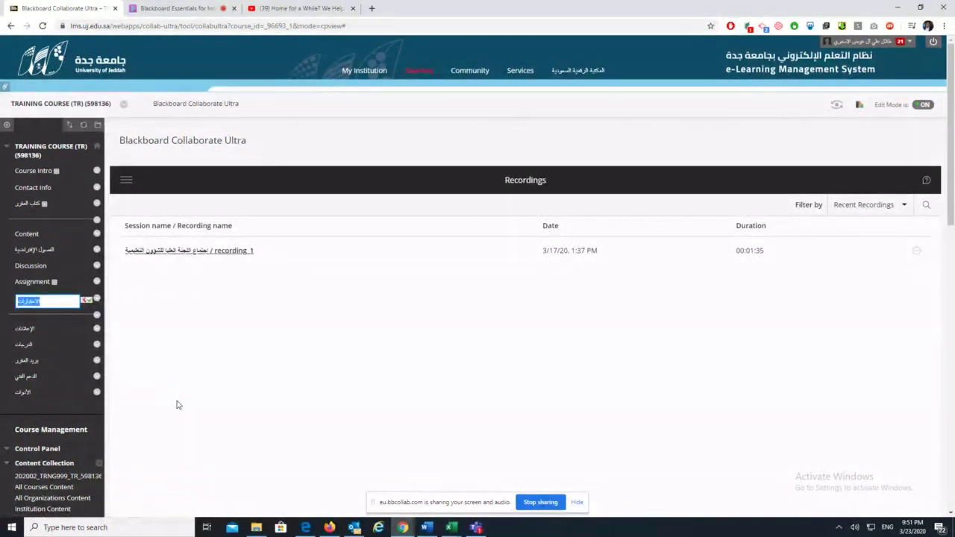
pyautogui.write('Assessment')
pyautogui.press('Return')
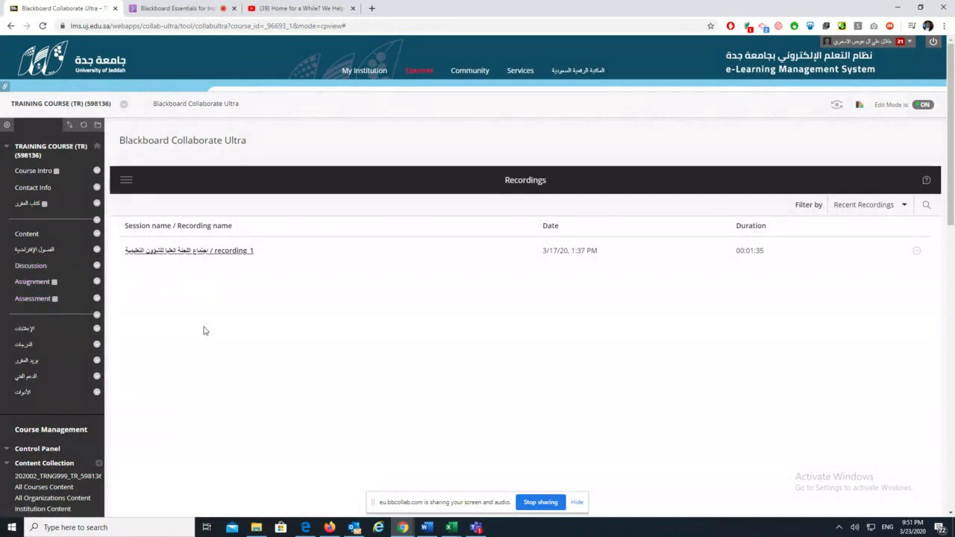
# Start a new Discussion Board forum named abc
pyautogui.click(30, 266)
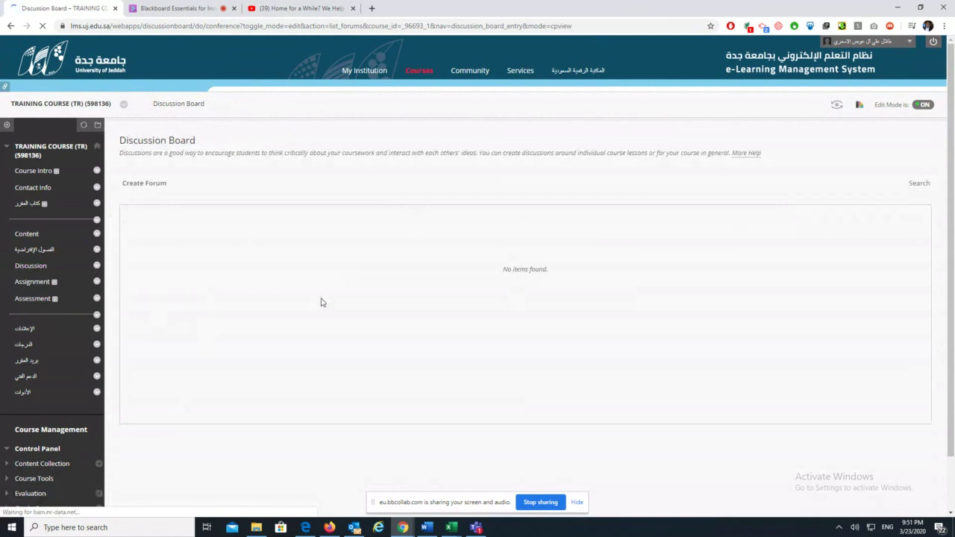
pyautogui.click(156, 186)
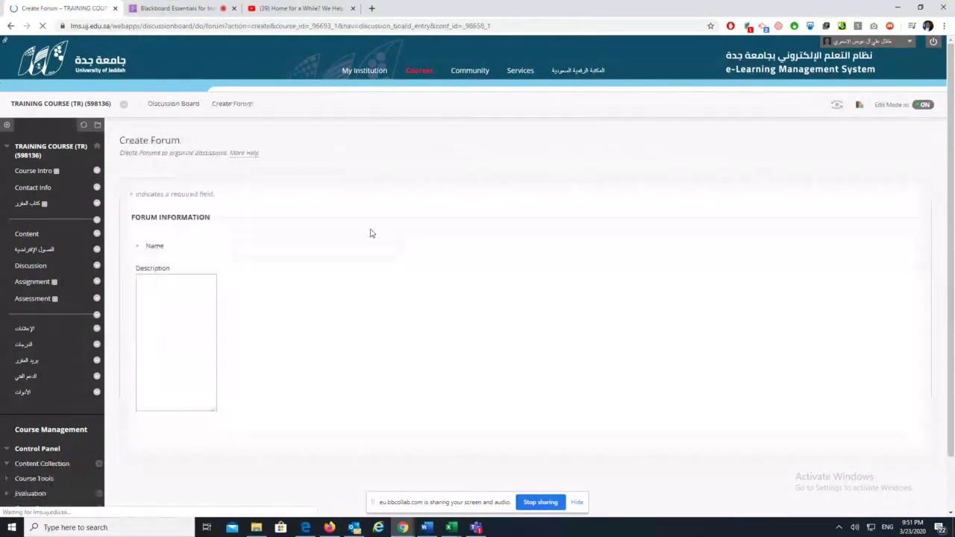
pyautogui.click(292, 252)
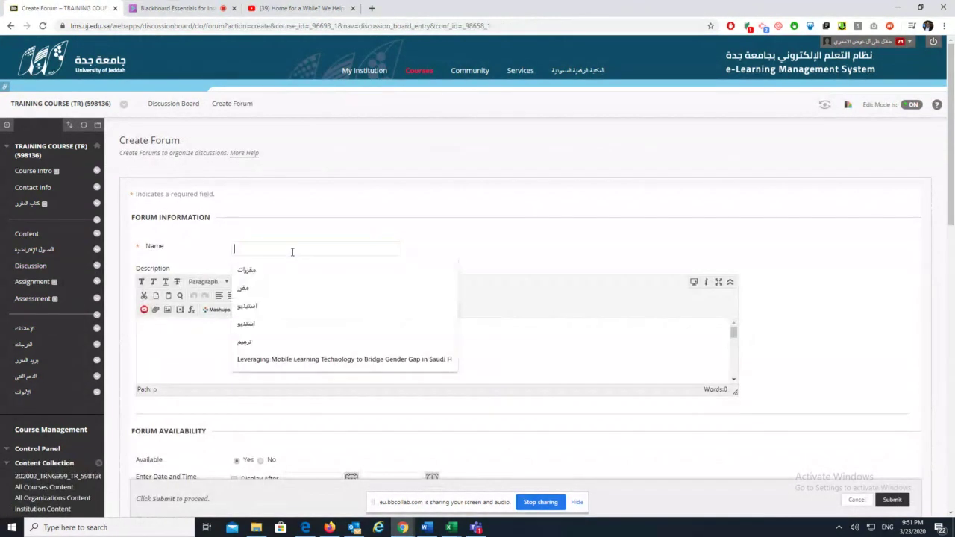
pyautogui.write('abc')
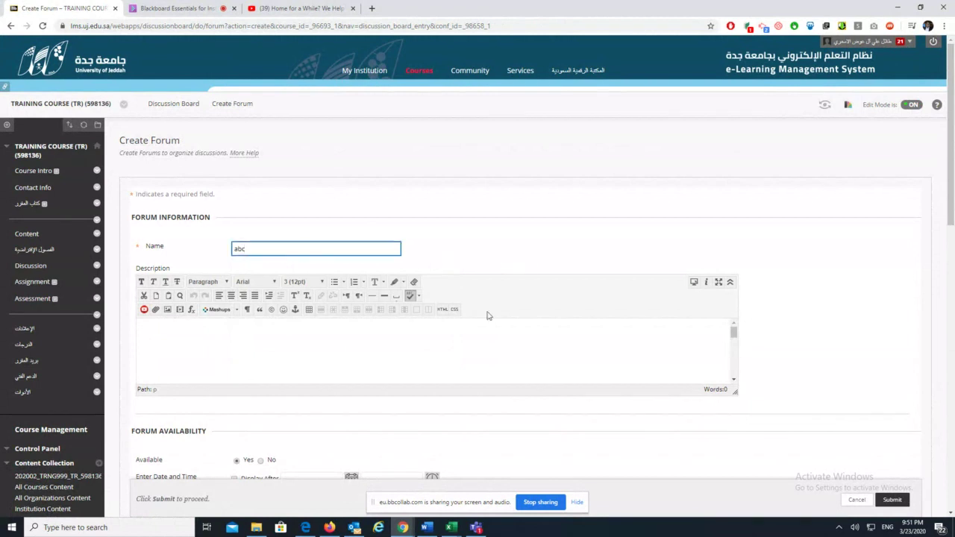
pyautogui.click(443, 343)
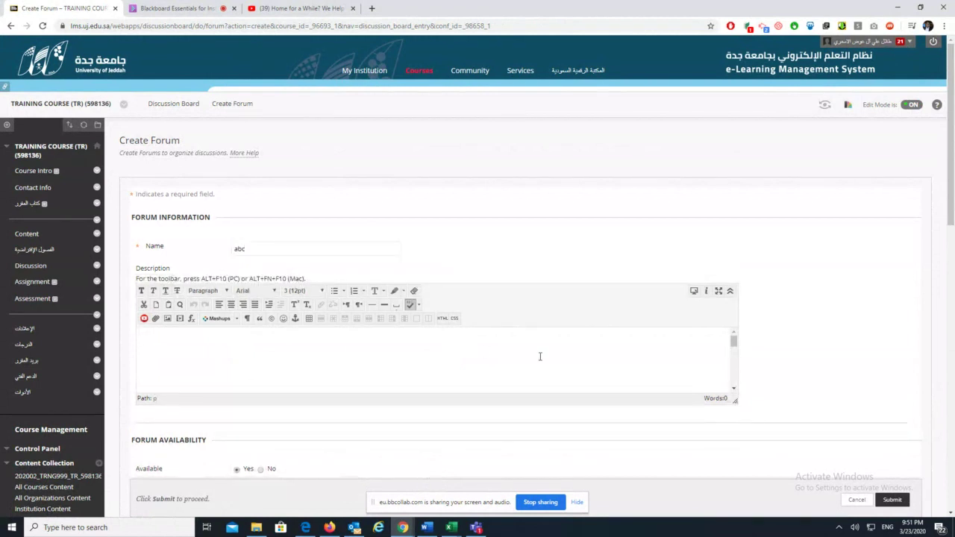
# Grade the abc forum out of 2 points with a 03/23/2020 due date and submit it
pyautogui.scroll(-5, 659, 455)
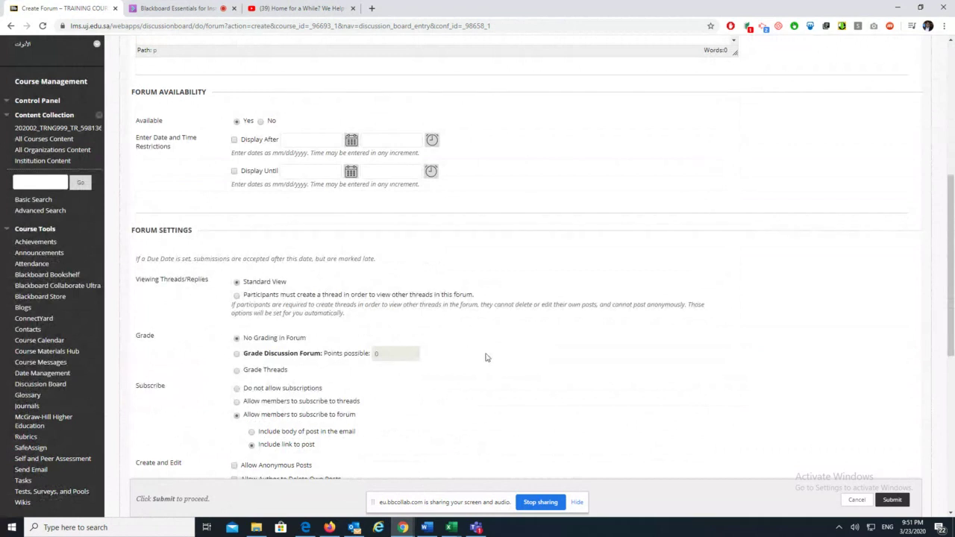
pyautogui.scroll(-2, 504, 363)
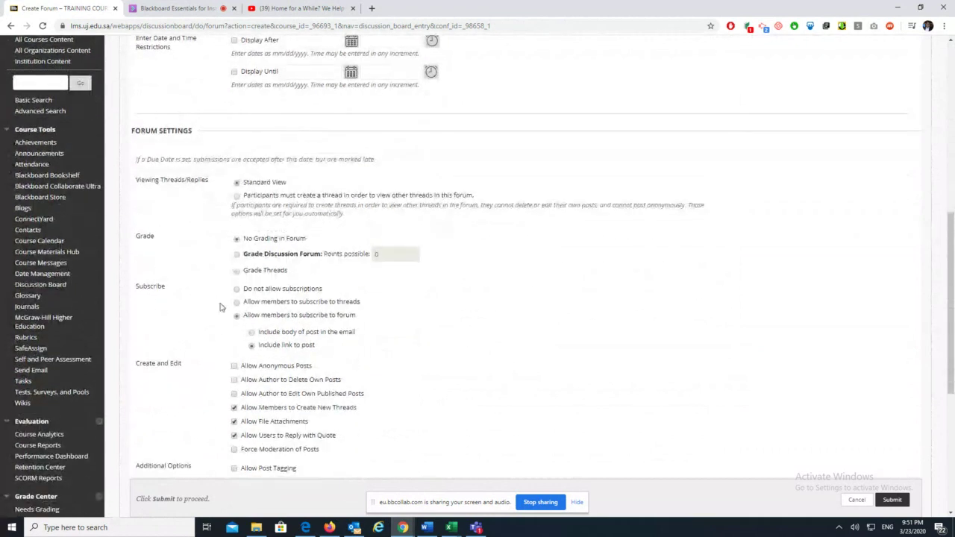
pyautogui.click(237, 254)
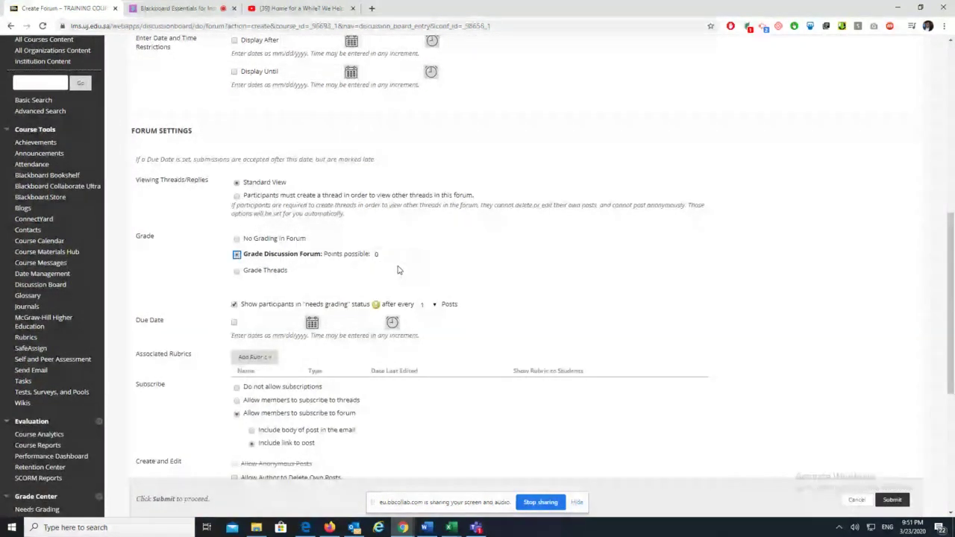
pyautogui.write('2')
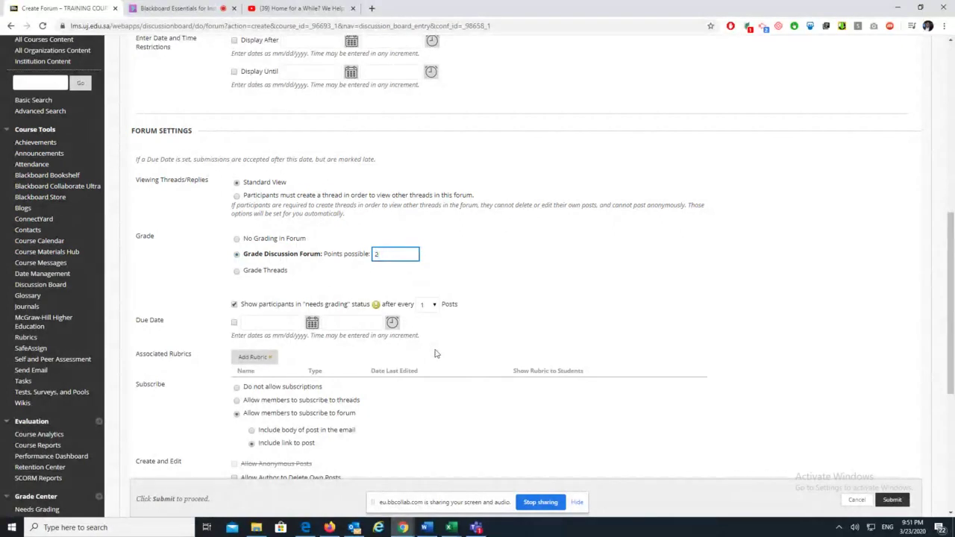
pyautogui.click(407, 286)
pyautogui.click(326, 258)
pyautogui.click(529, 287)
pyautogui.scroll(-3, 539, 314)
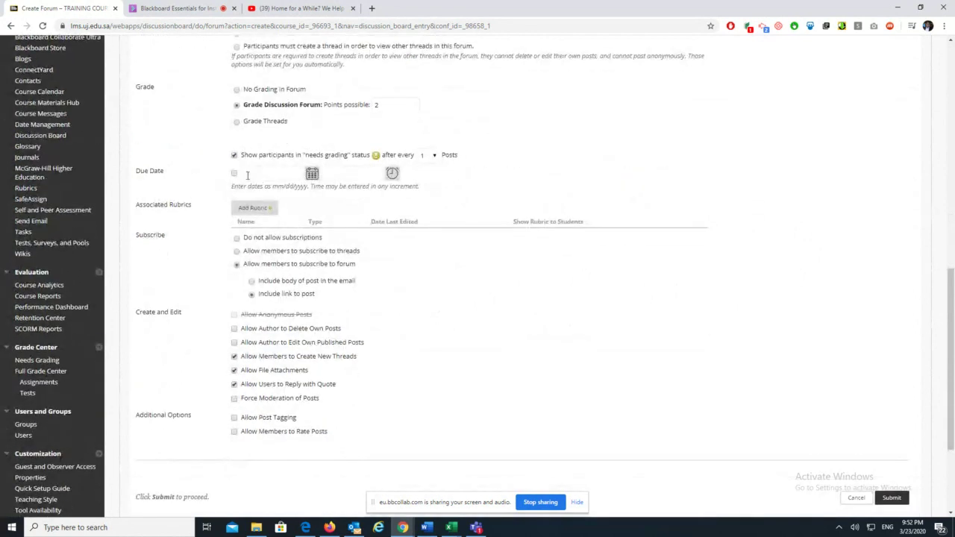
pyautogui.click(235, 174)
pyautogui.scroll(-1, 386, 325)
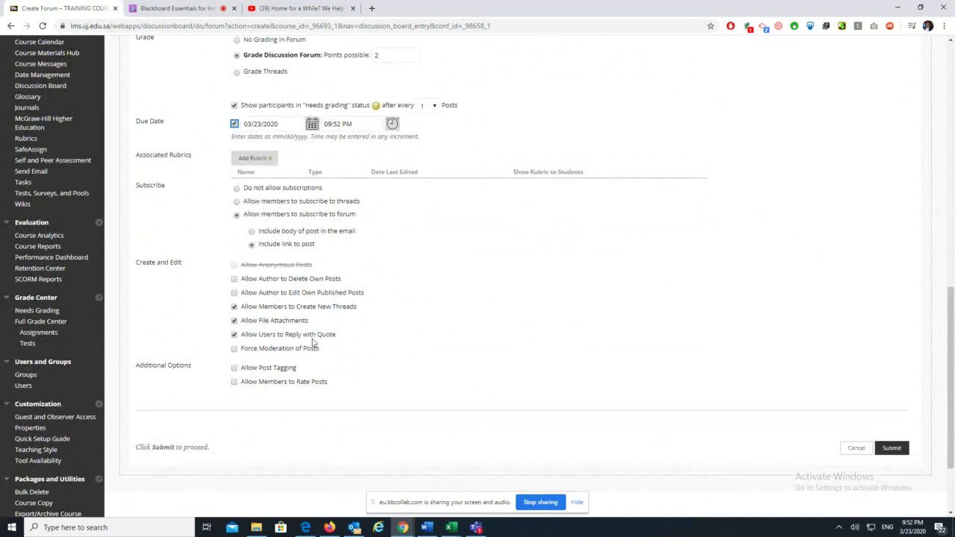
pyautogui.click(892, 448)
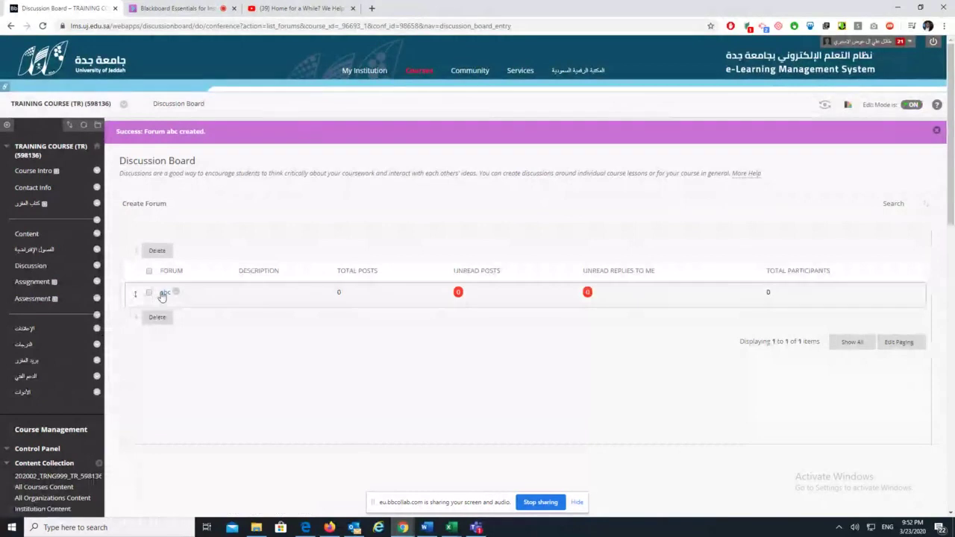
# Post a new thread titled k in the abc forum
pyautogui.click(164, 295)
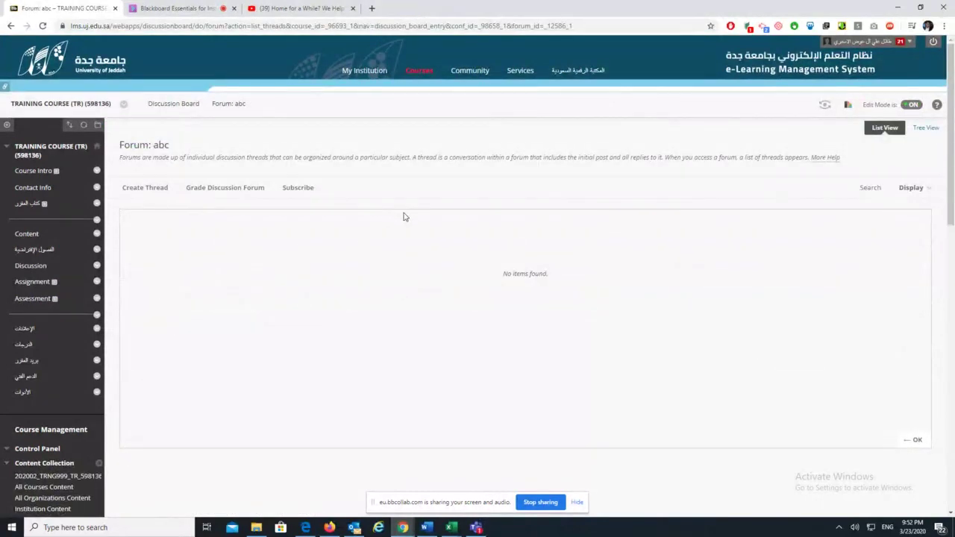
pyautogui.click(145, 187)
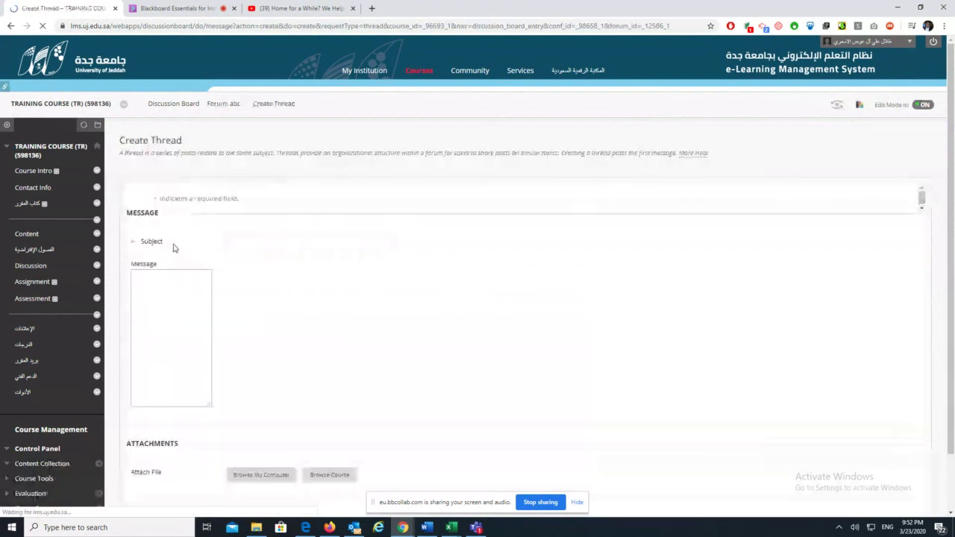
pyautogui.click(270, 246)
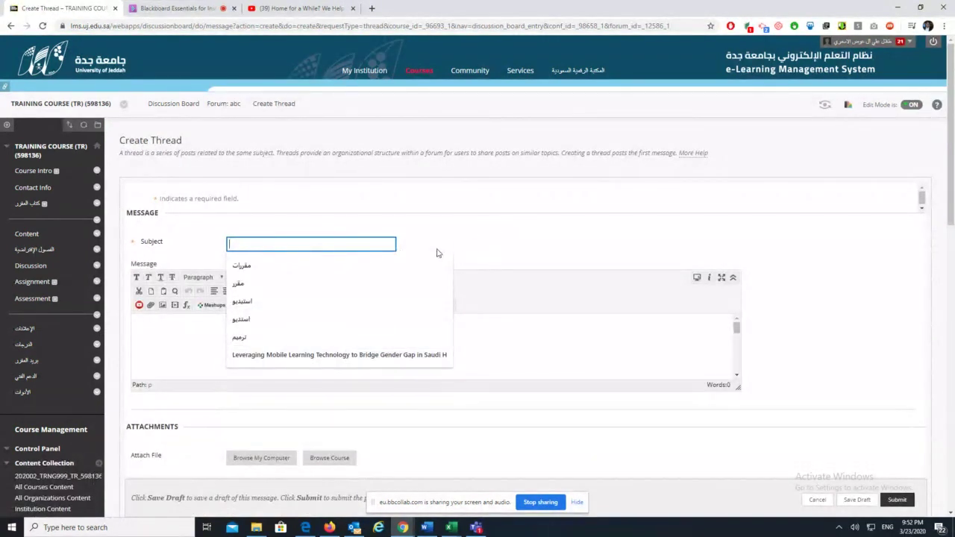
pyautogui.write('k')
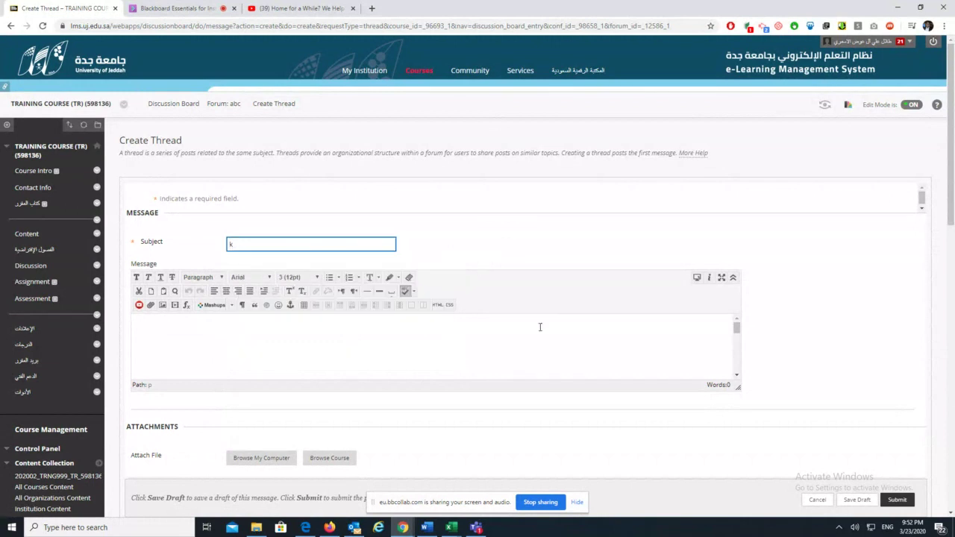
pyautogui.click(526, 324)
pyautogui.scroll(-3, 810, 341)
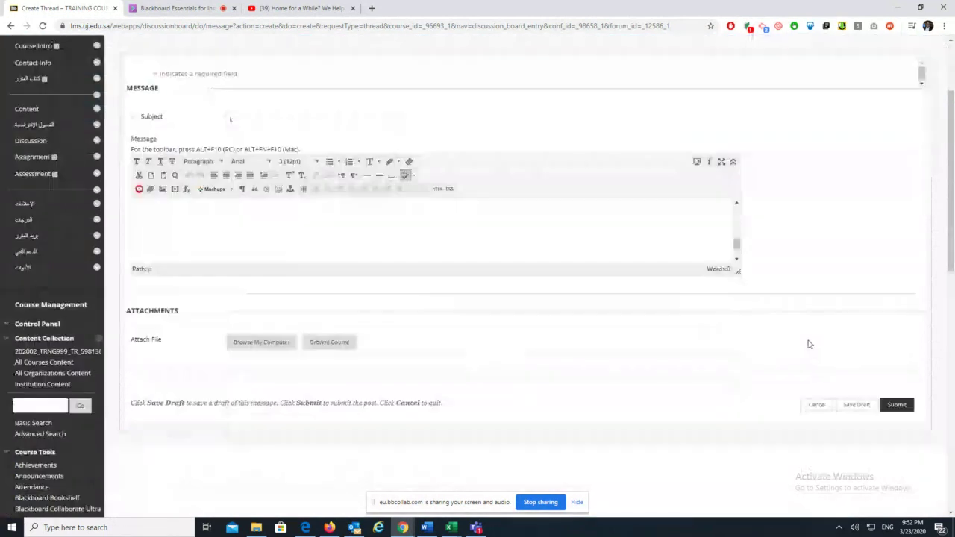
pyautogui.click(896, 281)
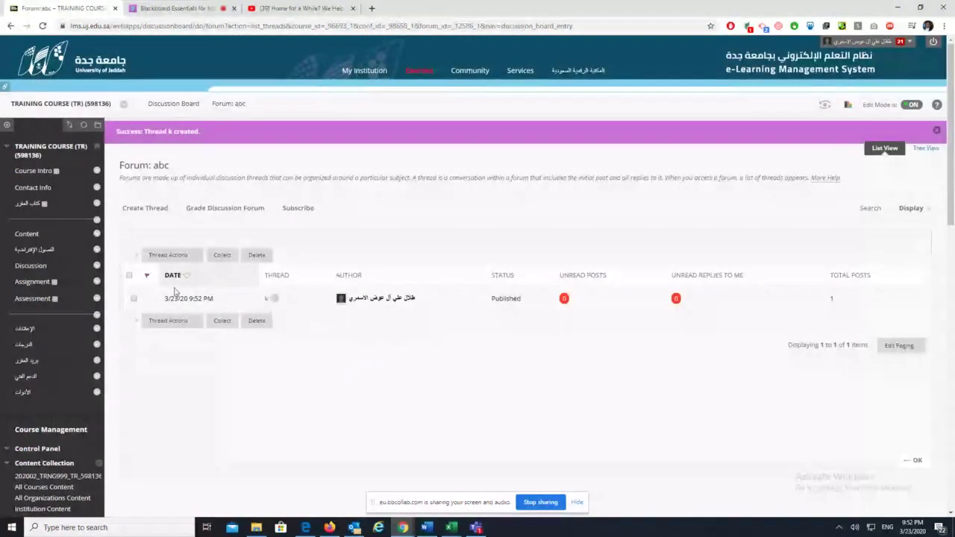
# Open thread k, refresh it, then go to the course's Assignment area
pyautogui.click(267, 299)
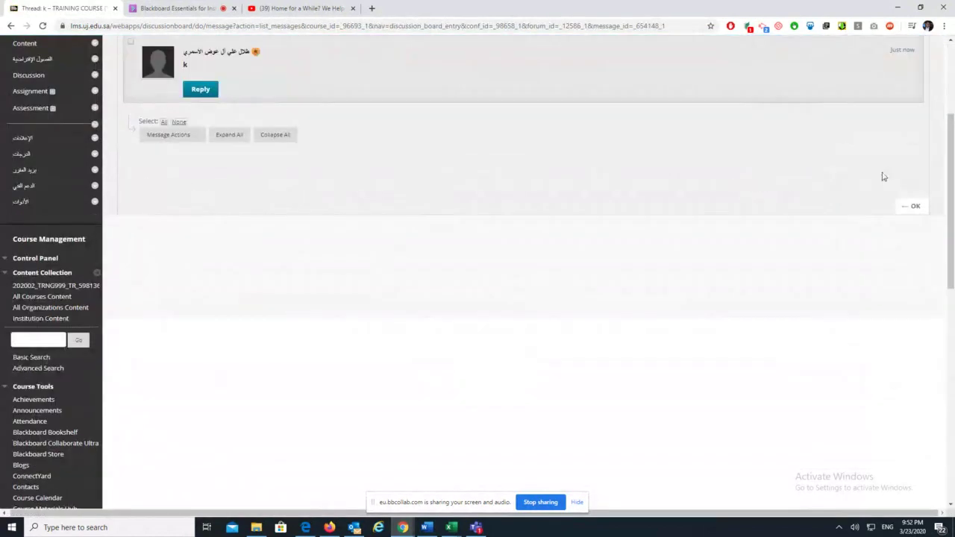
pyautogui.scroll(2, 285, 364)
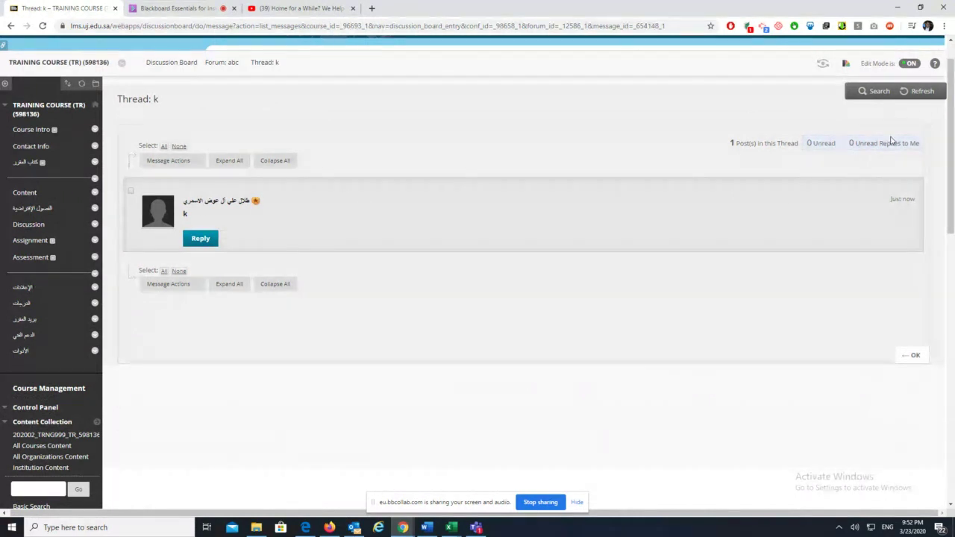
pyautogui.click(924, 97)
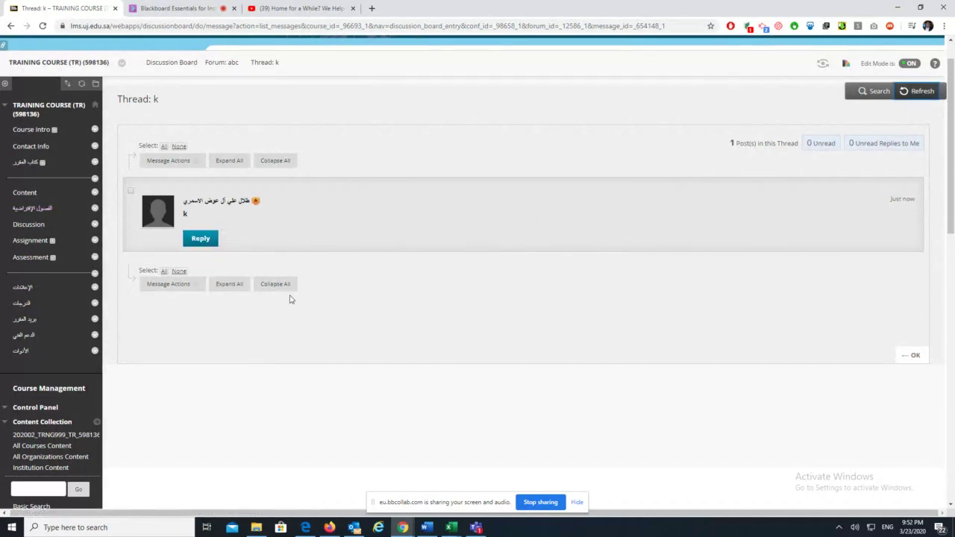
pyautogui.click(33, 244)
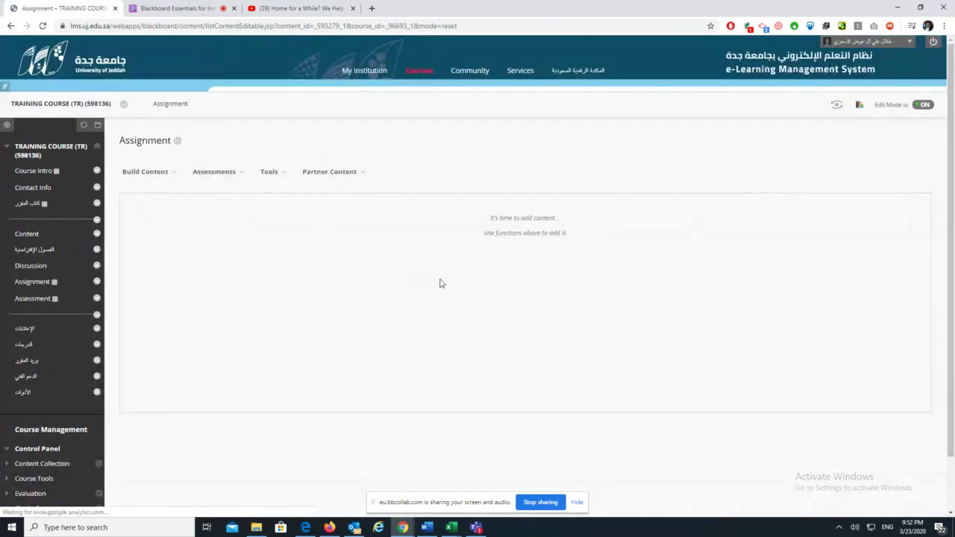
# Choose Assignment from the Build Content Assessments menu
pyautogui.click(144, 171)
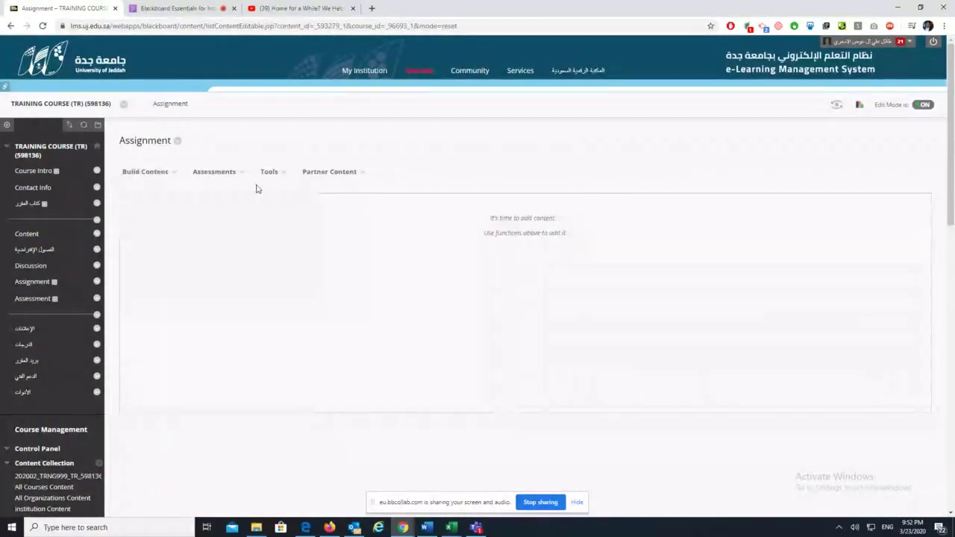
pyautogui.click(236, 173)
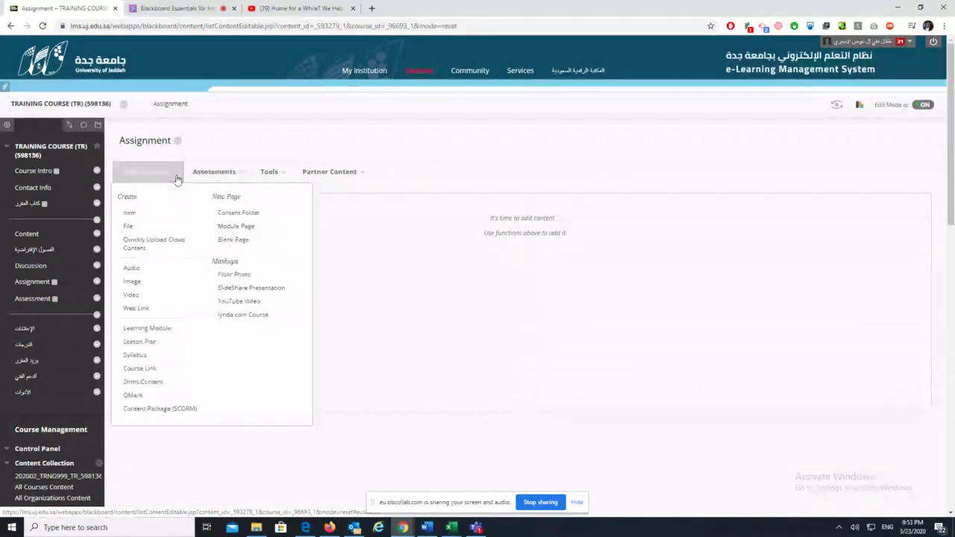
pyautogui.moveTo(264, 177)
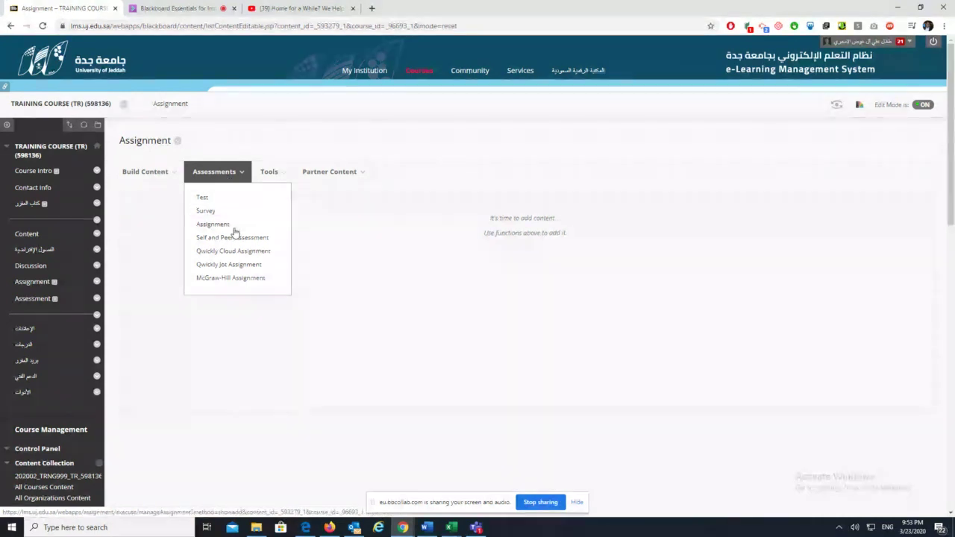
pyautogui.click(224, 225)
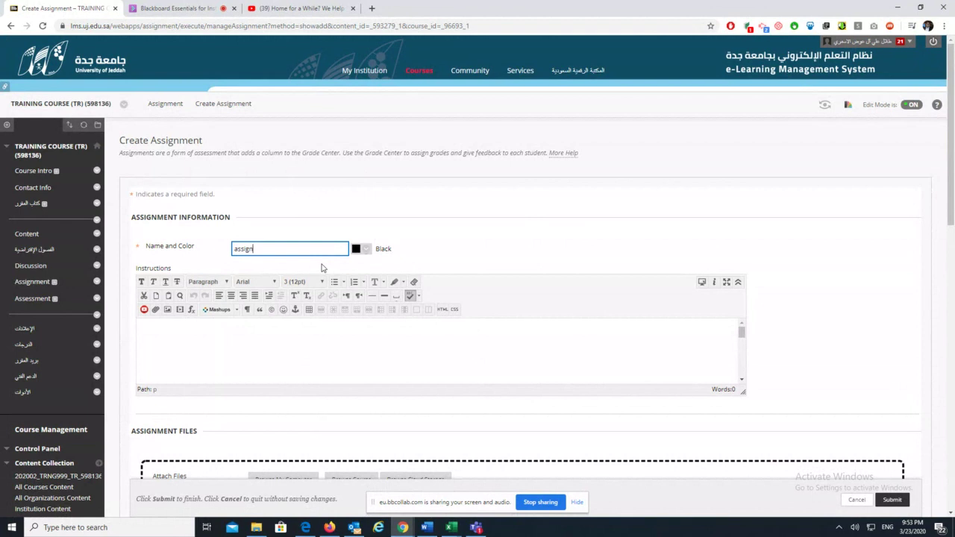
# Clear the missing-points warning and give assign 1 10 Points Possible
pyautogui.press('Return')
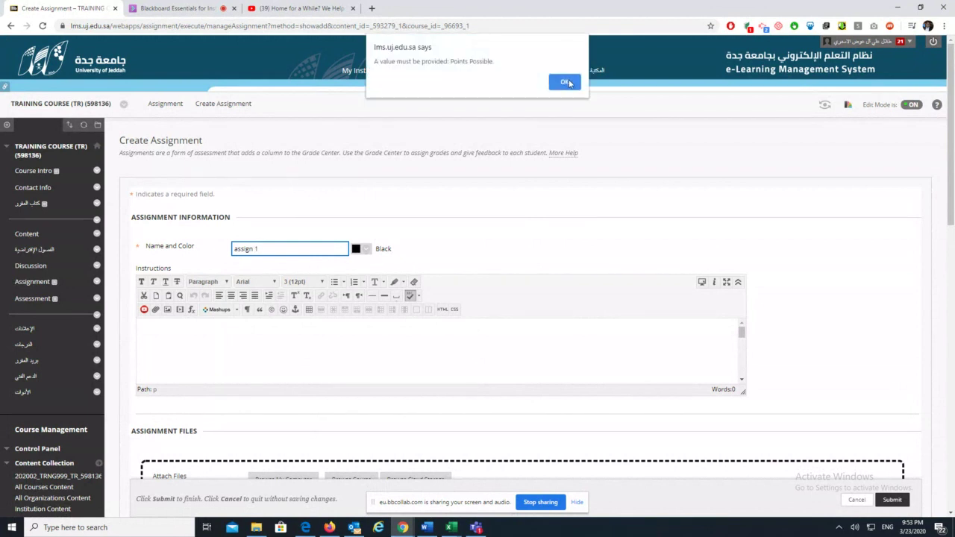
pyautogui.click(569, 83)
pyautogui.scroll(5, 227, 258)
pyautogui.click(226, 258)
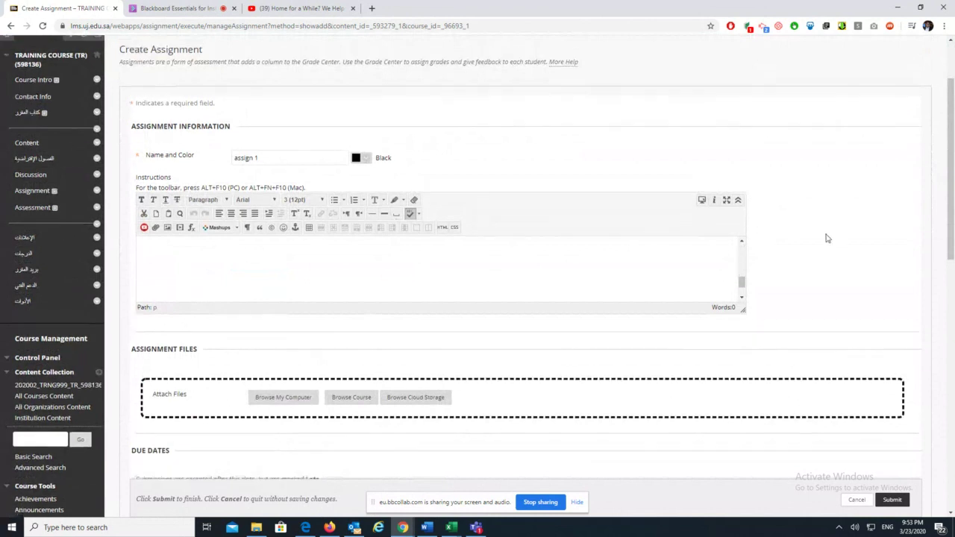
pyautogui.scroll(-4, 835, 283)
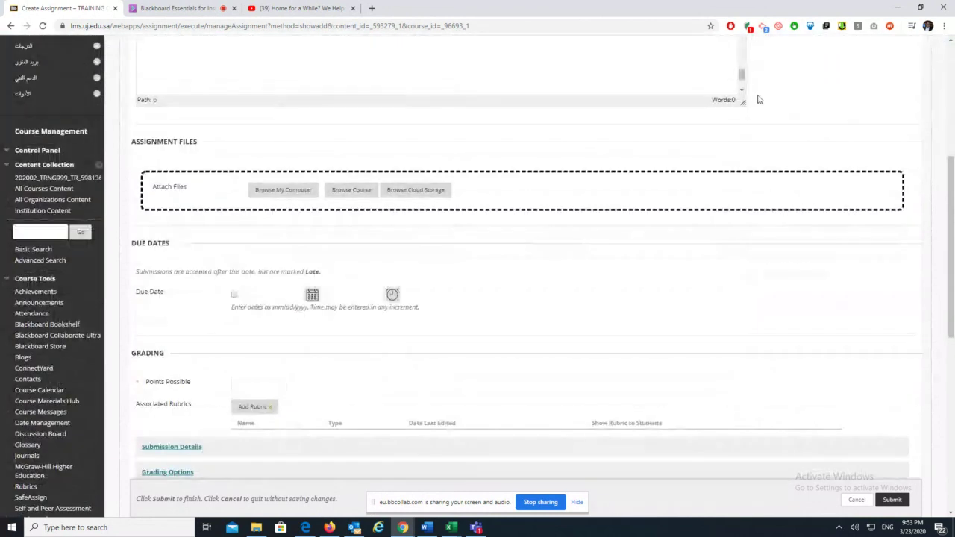
pyautogui.scroll(2, 829, 128)
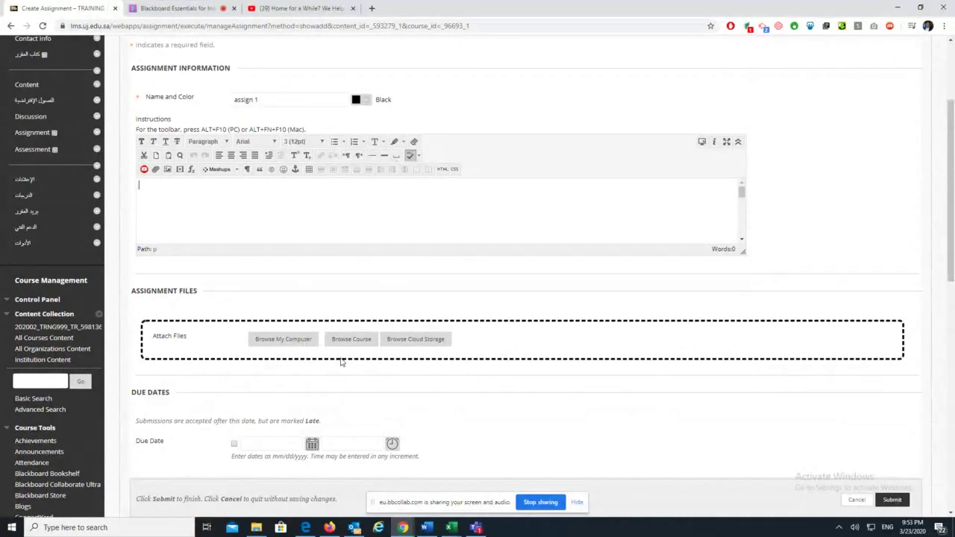
pyautogui.scroll(-3, 390, 335)
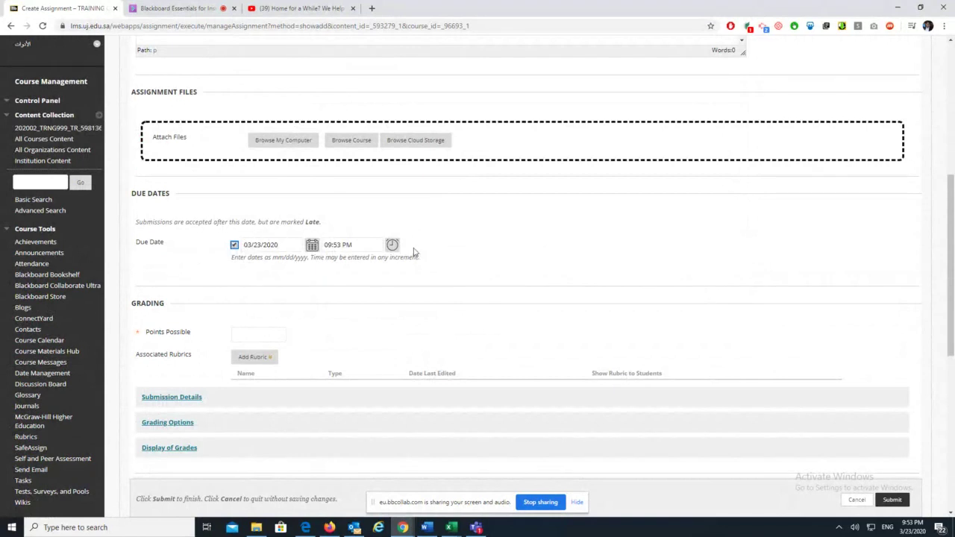
pyautogui.scroll(-2, 355, 308)
pyautogui.press('Tab')
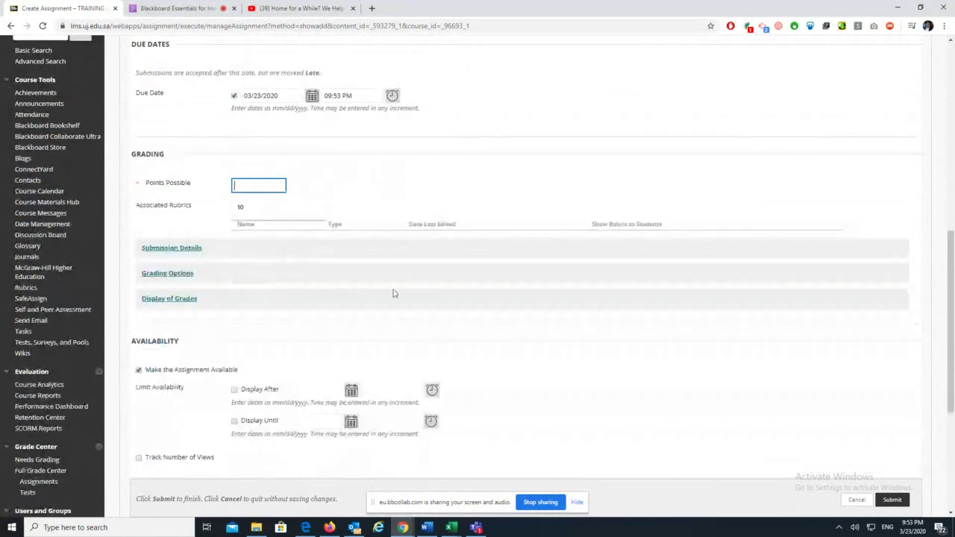
pyautogui.write('10')
pyautogui.click(394, 189)
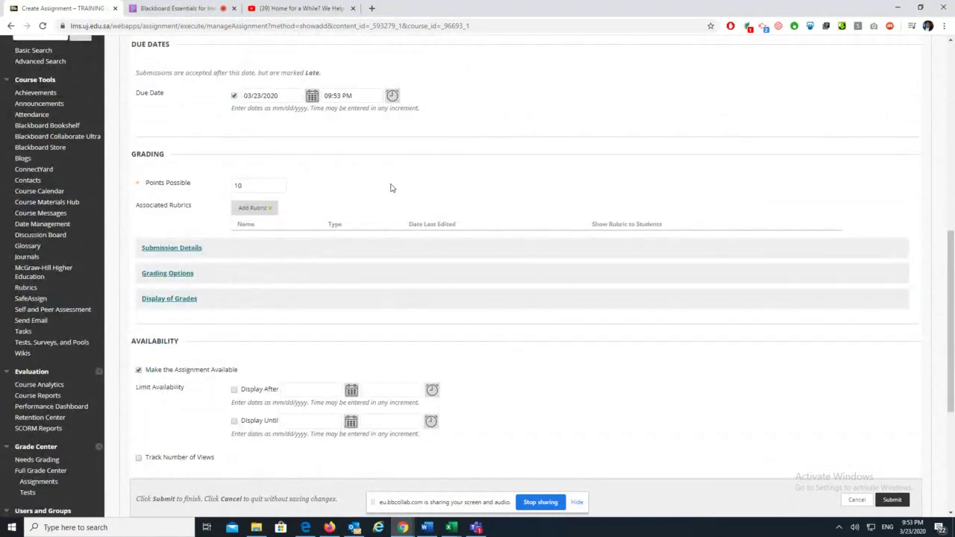
# Make assign 1 a group submission and dismiss the no-groups warning
pyautogui.click(196, 251)
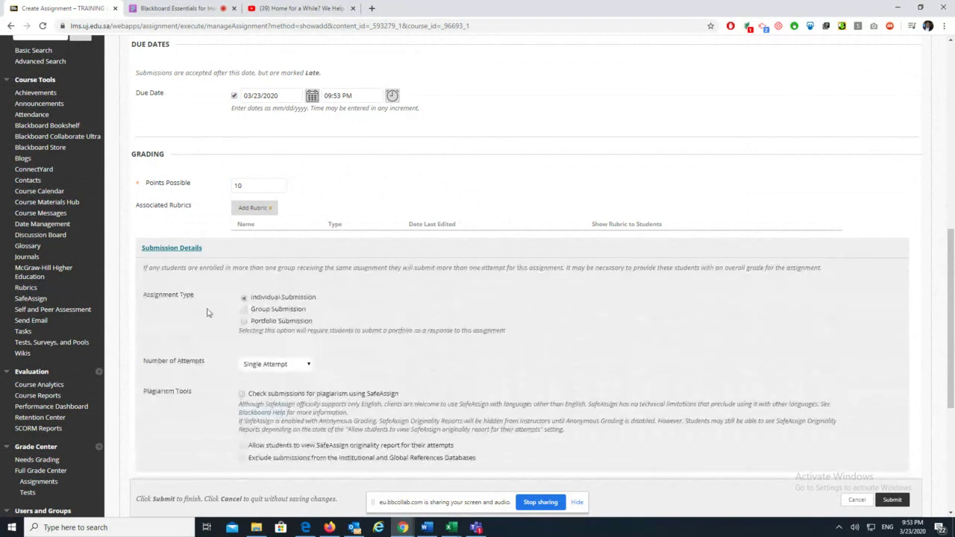
pyautogui.scroll(-1, 421, 321)
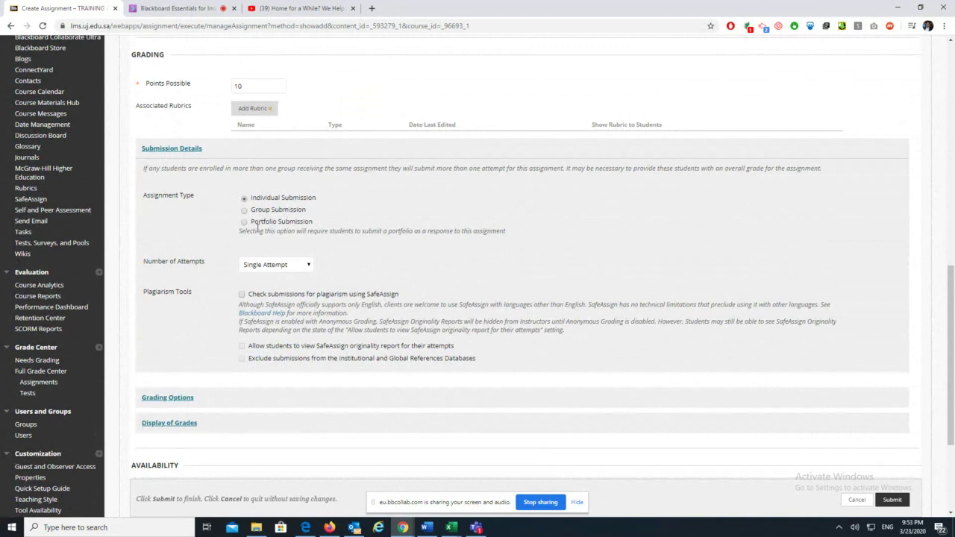
pyautogui.click(244, 211)
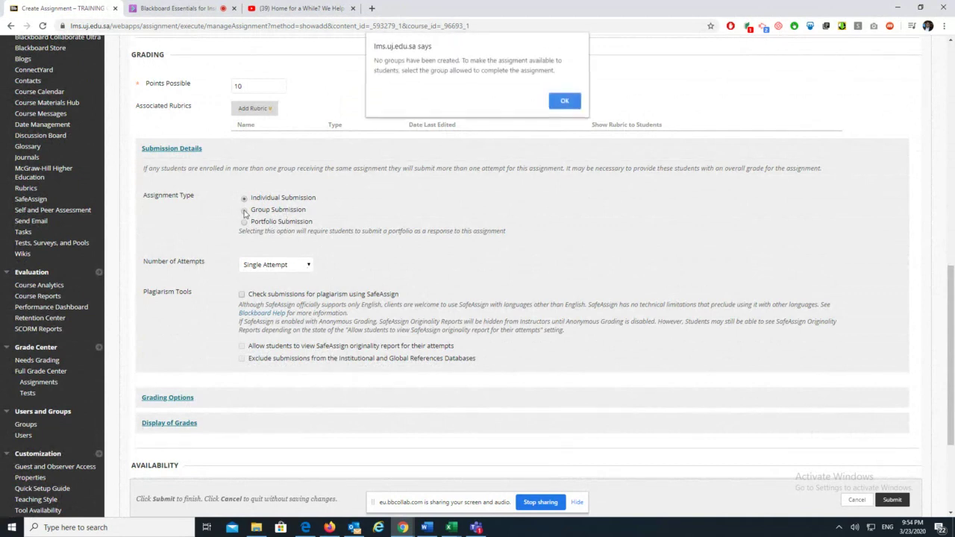
pyautogui.moveTo(385, 62); pyautogui.dragTo(464, 63)
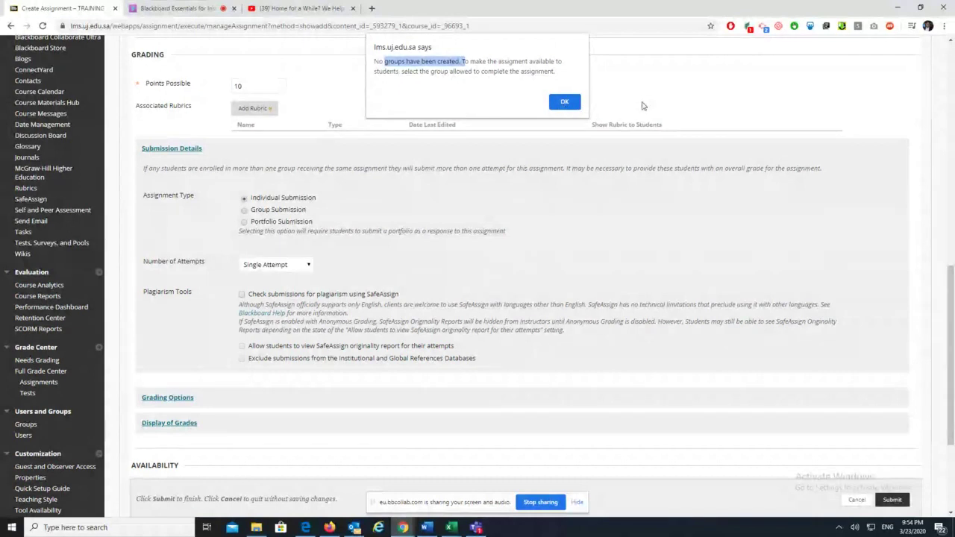
pyautogui.click(564, 102)
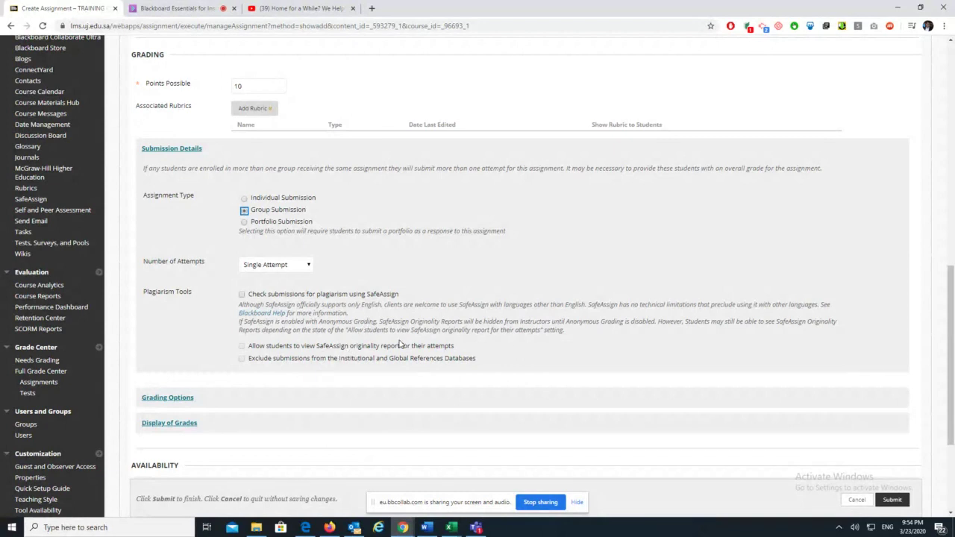
# Turn on SafeAssign plagiarism checking, then return to the Collaborate session
pyautogui.moveTo(193, 297); pyautogui.dragTo(145, 301)
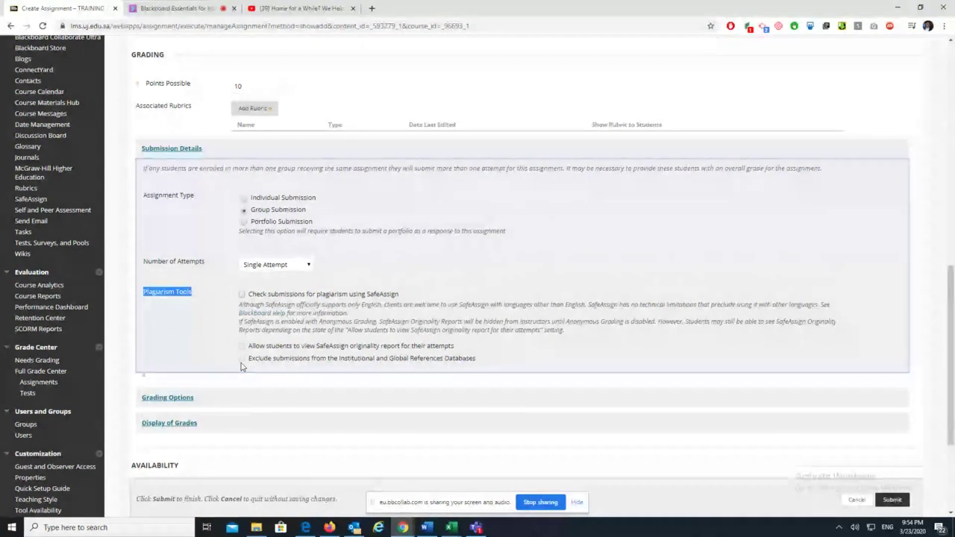
pyautogui.click(241, 295)
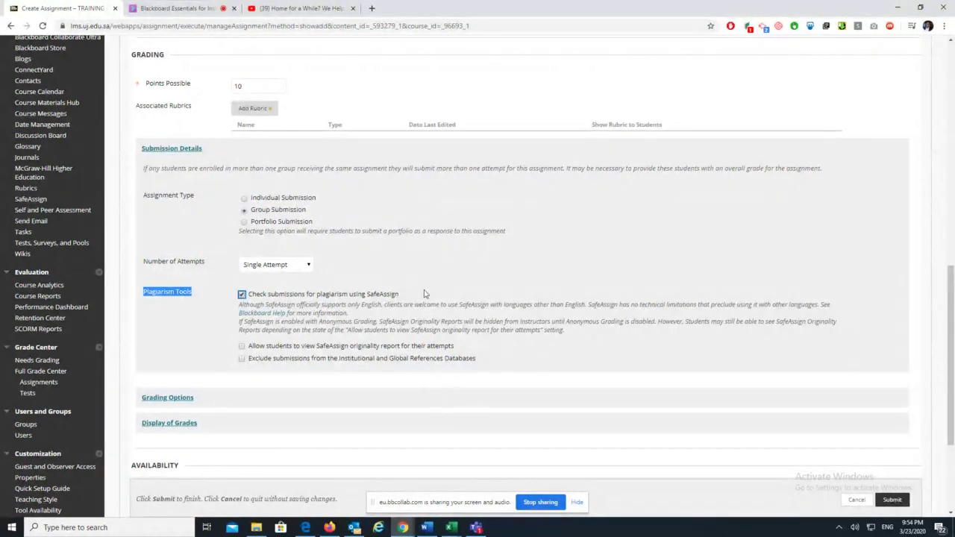
pyautogui.moveTo(404, 297); pyautogui.dragTo(233, 310)
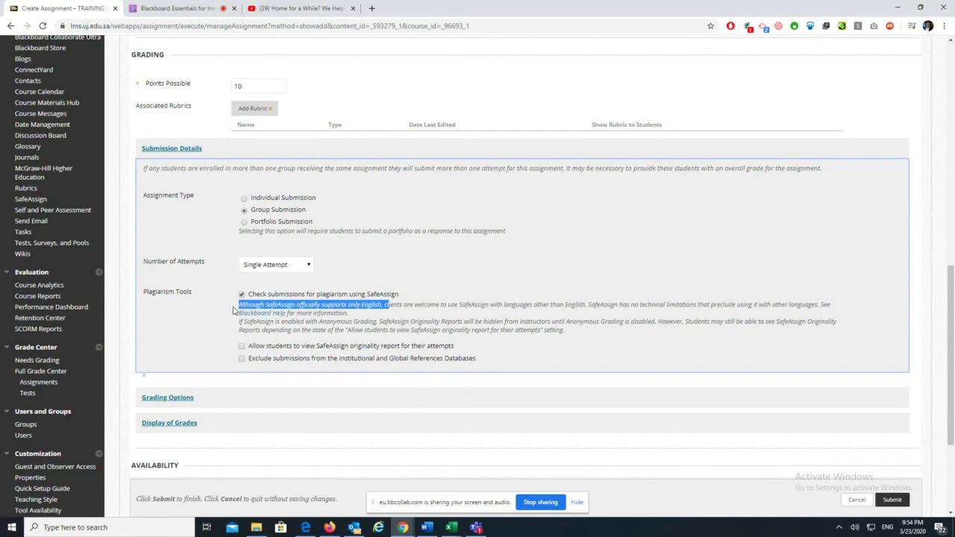
pyautogui.moveTo(348, 313); pyautogui.dragTo(237, 311)
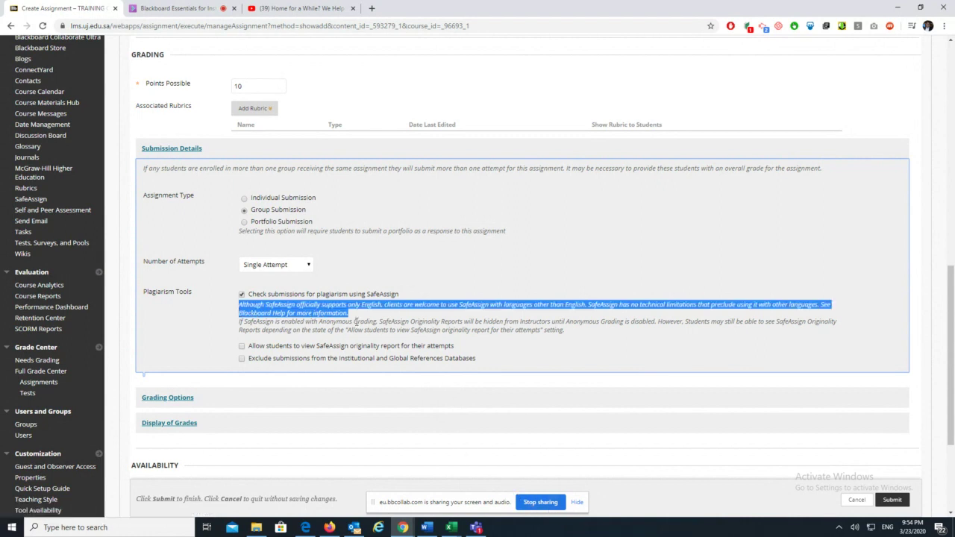
pyautogui.click(183, 9)
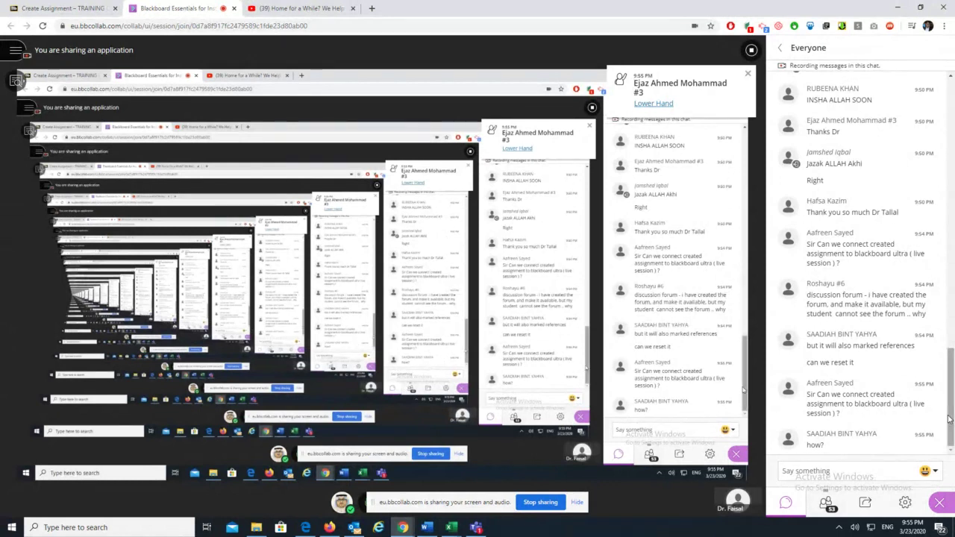
# Leave the Collaborate session view and return to the Create Assignment page in Blackboard Learn
pyautogui.moveTo(948, 420); pyautogui.dragTo(951, 401)
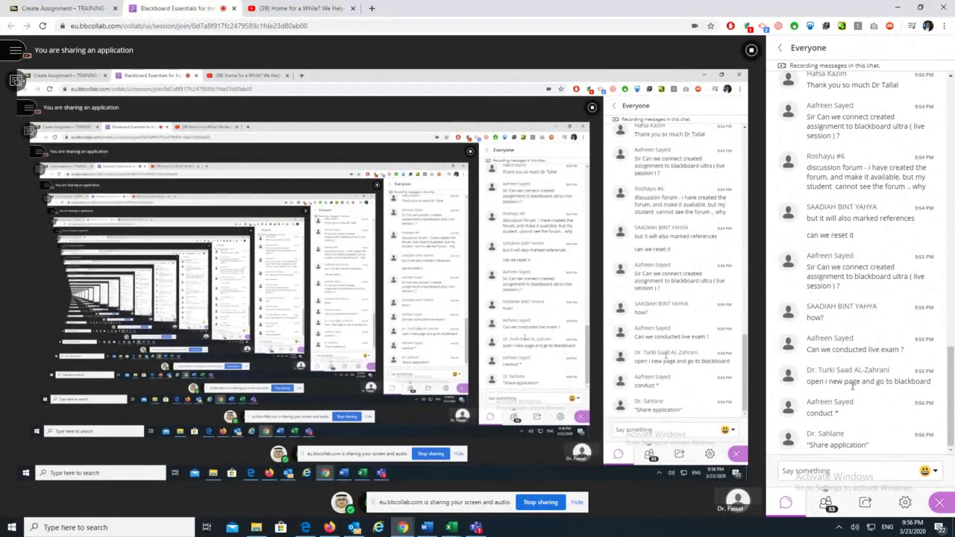
pyautogui.scroll(6, 856, 403)
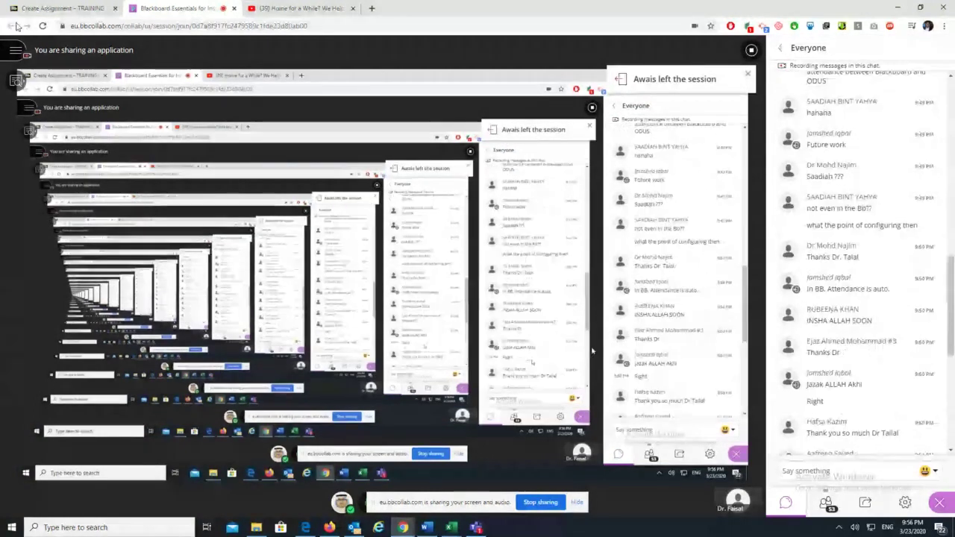
pyautogui.scroll(3, 952, 298)
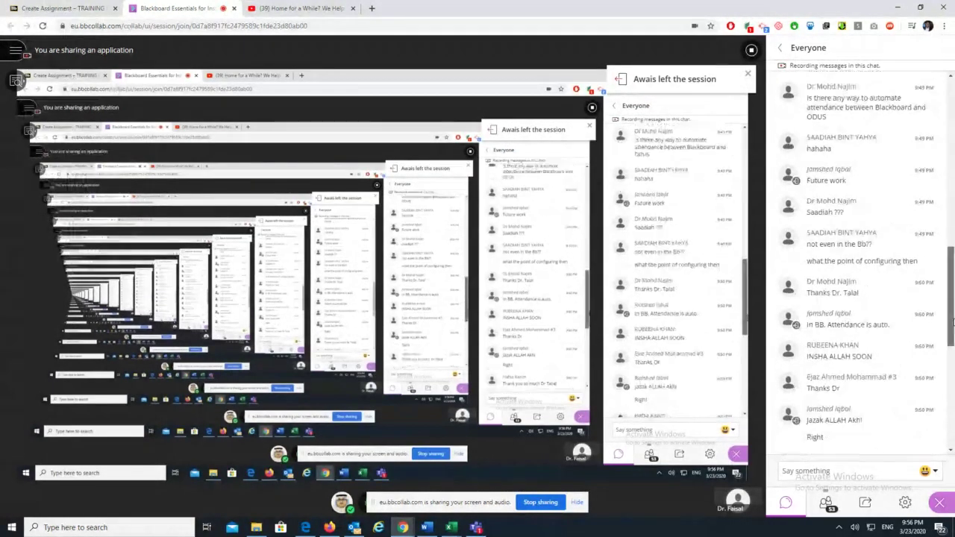
pyautogui.moveTo(952, 298); pyautogui.dragTo(950, 337)
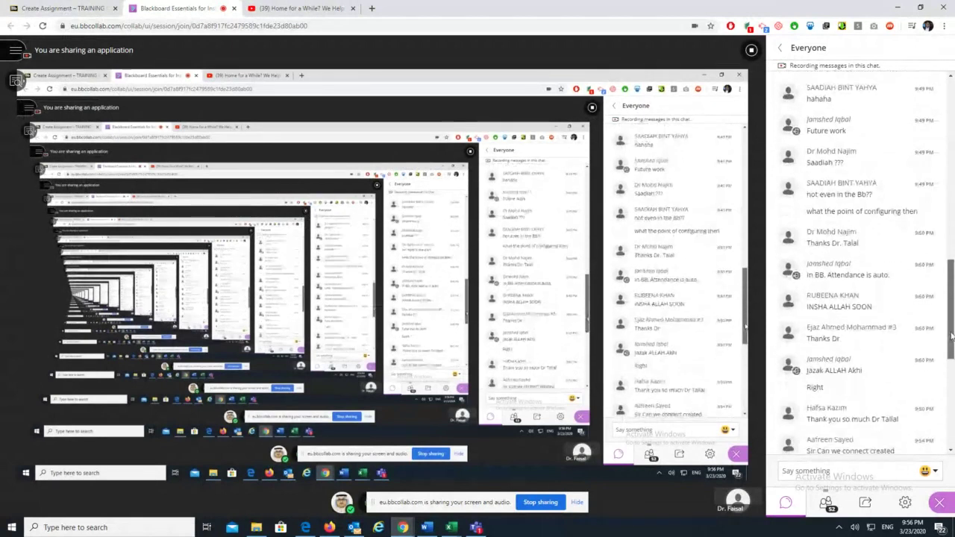
pyautogui.click(23, 8)
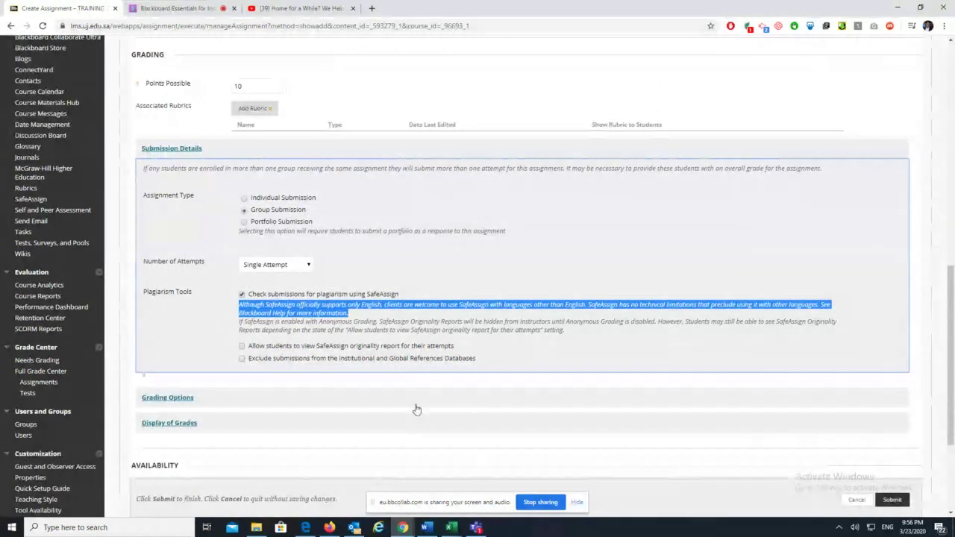
# Keep the primary grade display as Score under Grading Options, then submit assign 1
pyautogui.scroll(-1, 415, 410)
pyautogui.scroll(-1, 416, 412)
pyautogui.click(482, 300)
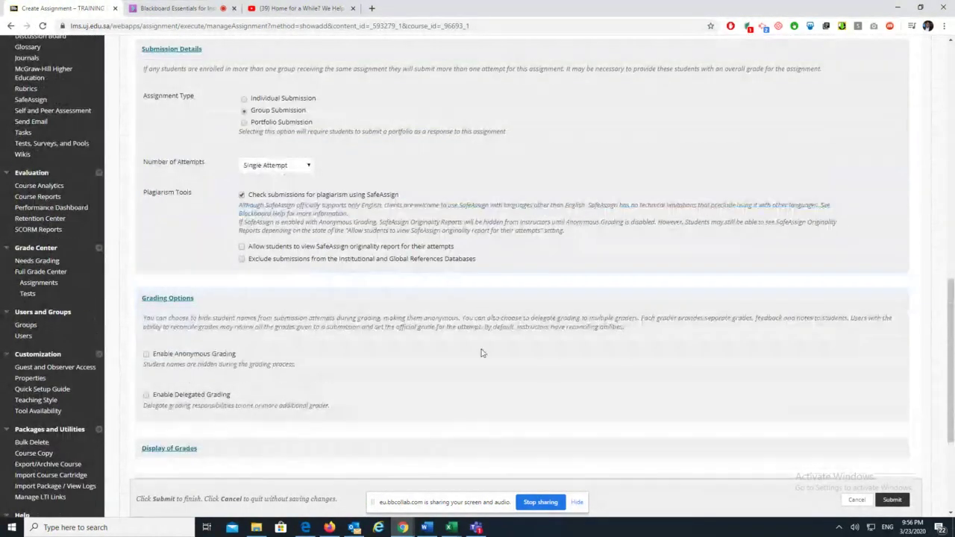
pyautogui.scroll(-3, 448, 440)
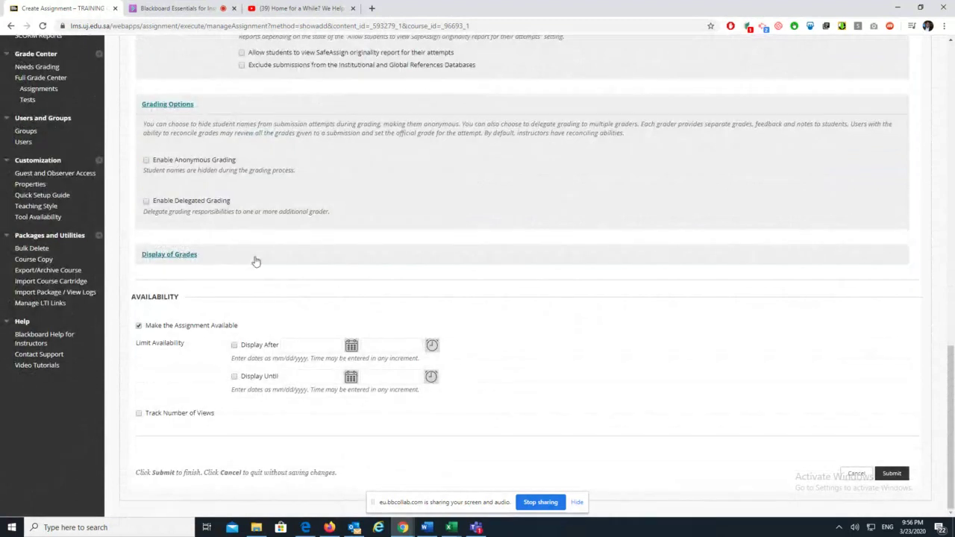
pyautogui.click(179, 254)
pyautogui.scroll(-2, 453, 302)
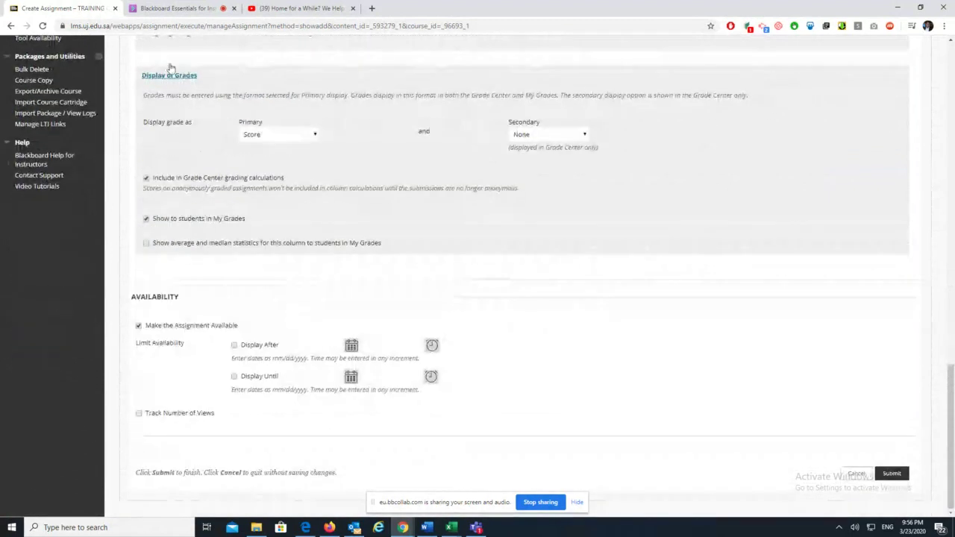
pyautogui.click(312, 135)
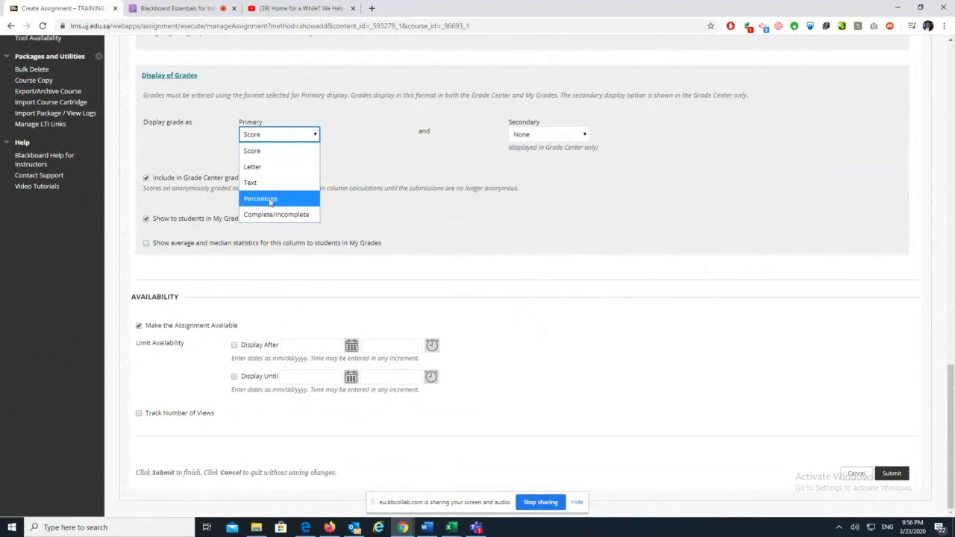
pyautogui.click(663, 295)
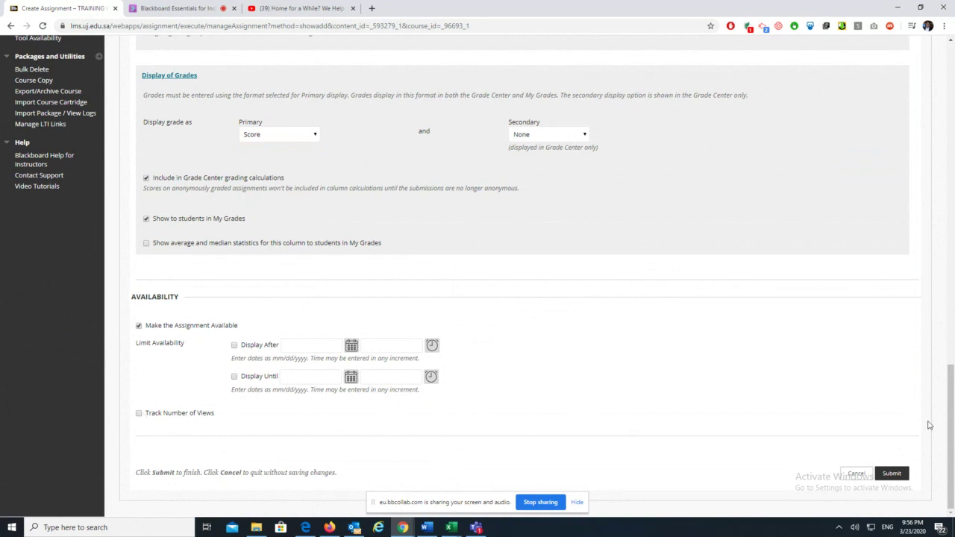
pyautogui.click(891, 473)
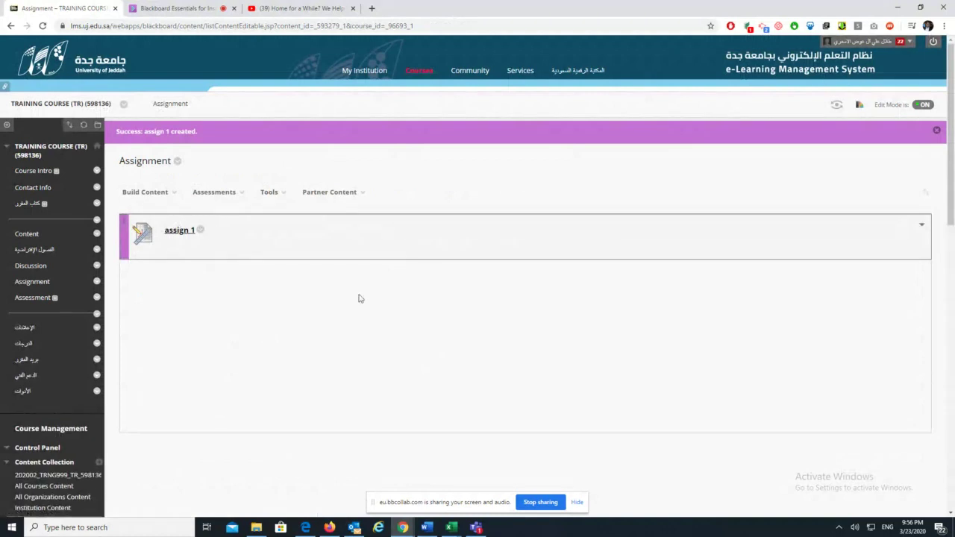
# Edit the abc discussion forum, set Available to Yes, and save it
pyautogui.click(33, 267)
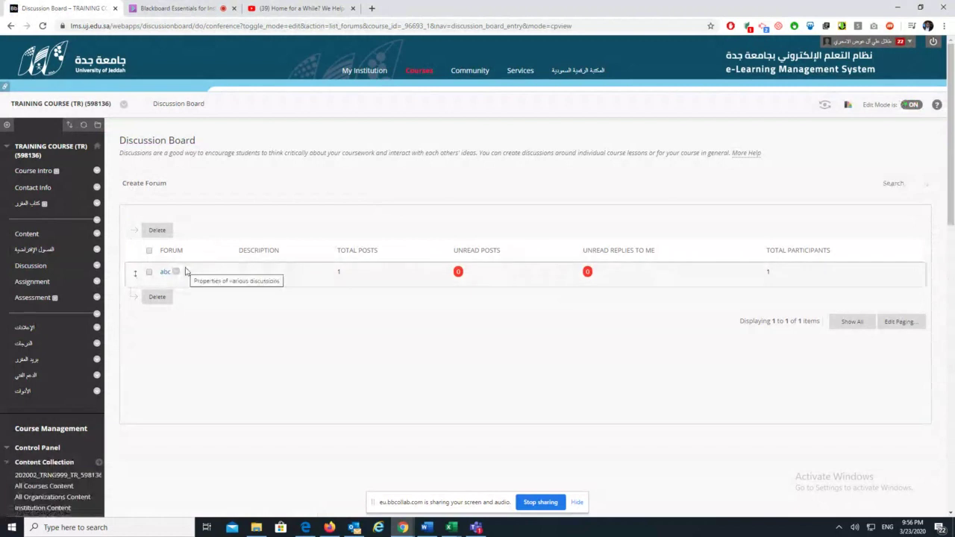
pyautogui.click(176, 273)
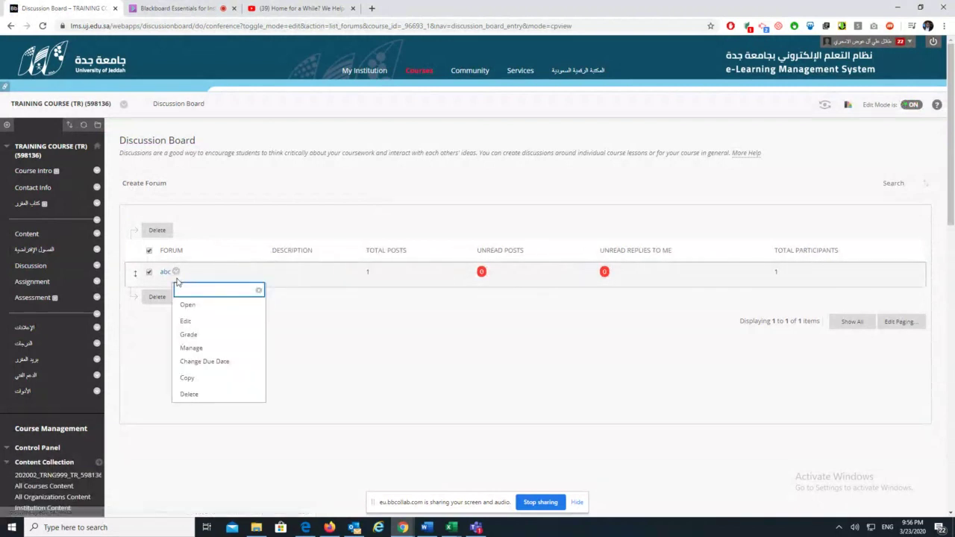
pyautogui.click(186, 322)
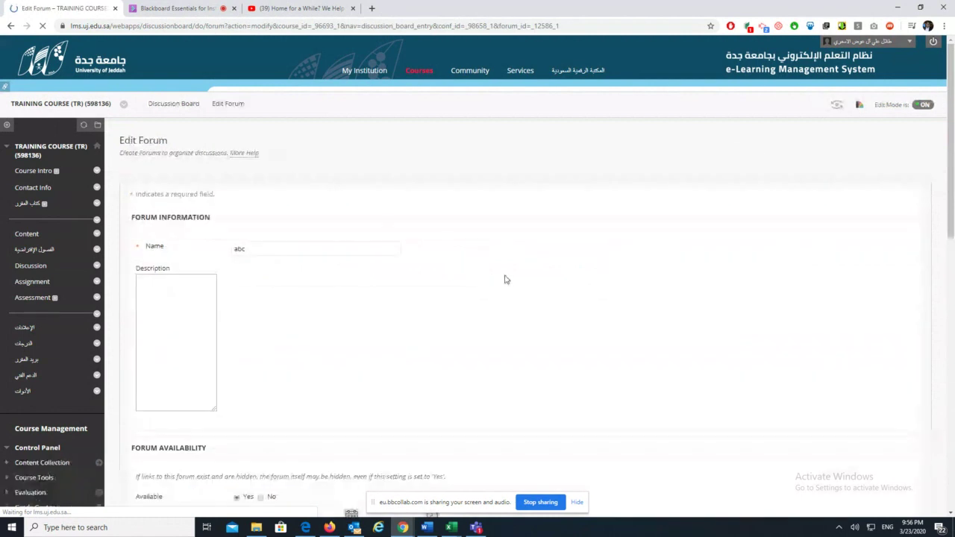
pyautogui.scroll(-3, 593, 362)
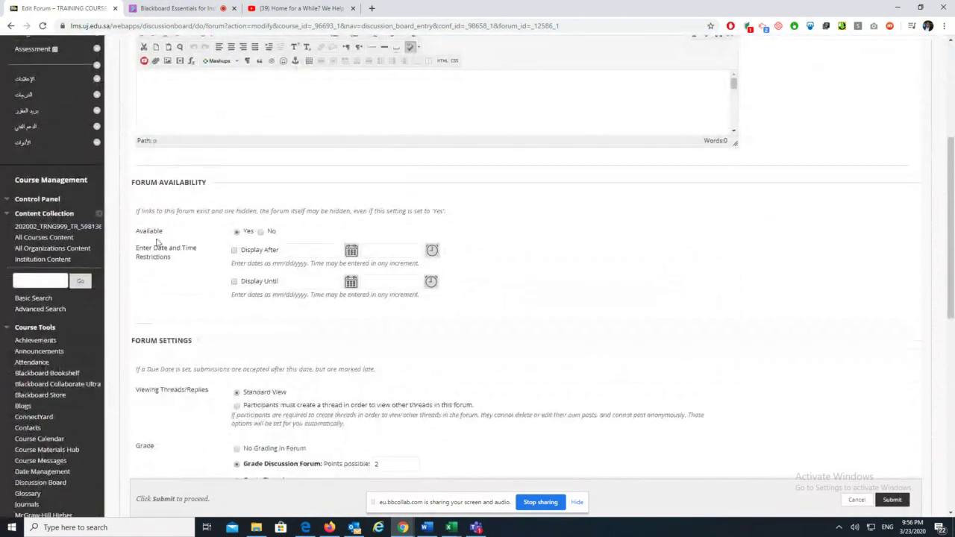
pyautogui.click(249, 234)
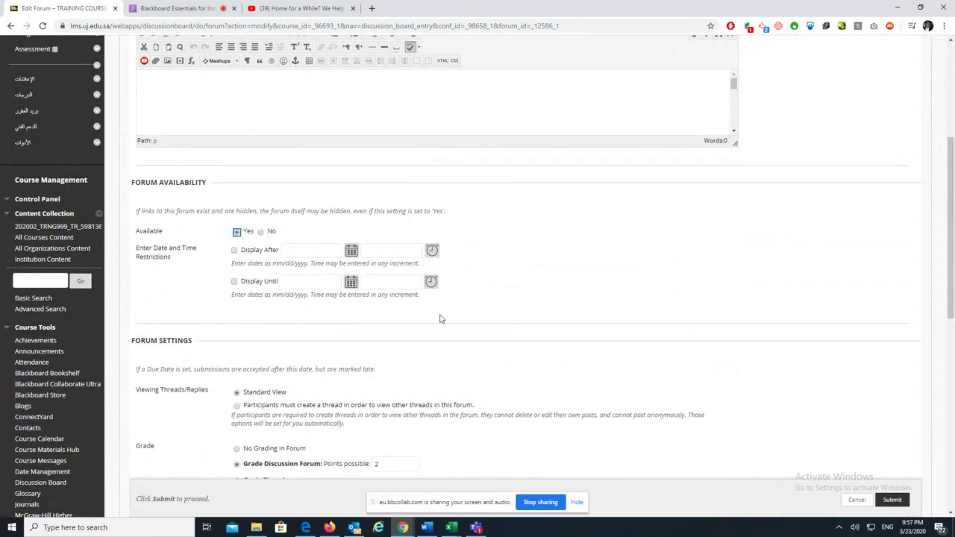
pyautogui.moveTo(163, 232); pyautogui.dragTo(140, 234)
pyautogui.click(892, 499)
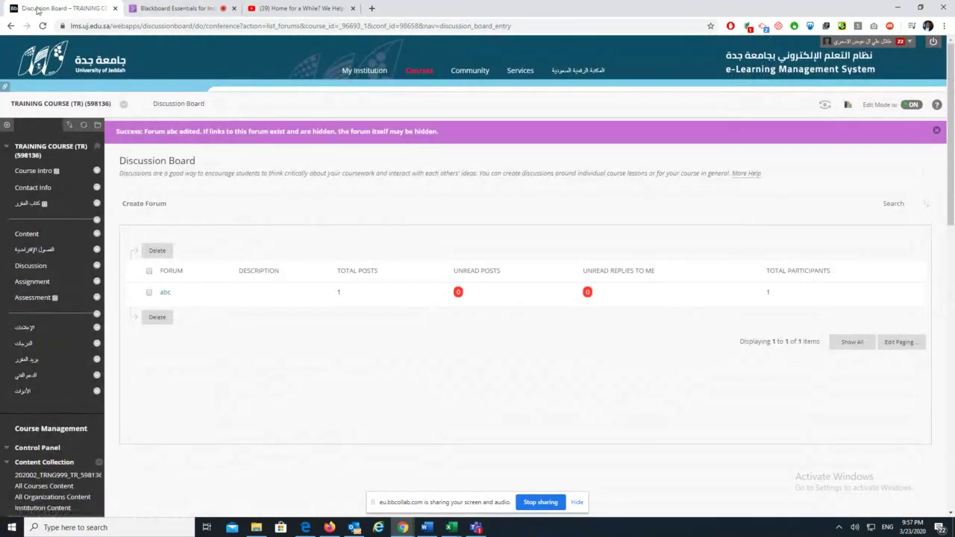
# Glance at the live session chat, then go to the course's Assignment area
pyautogui.click(195, 9)
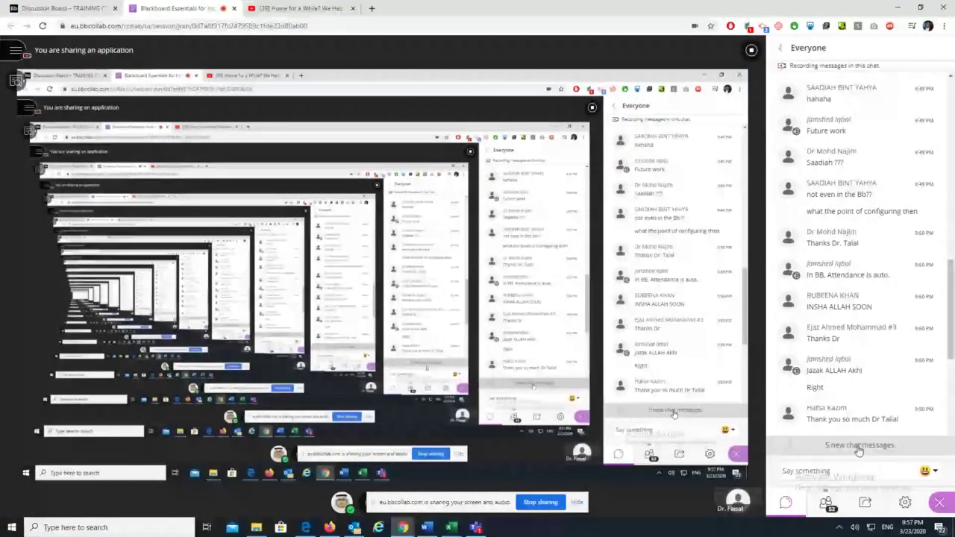
pyautogui.click(64, 9)
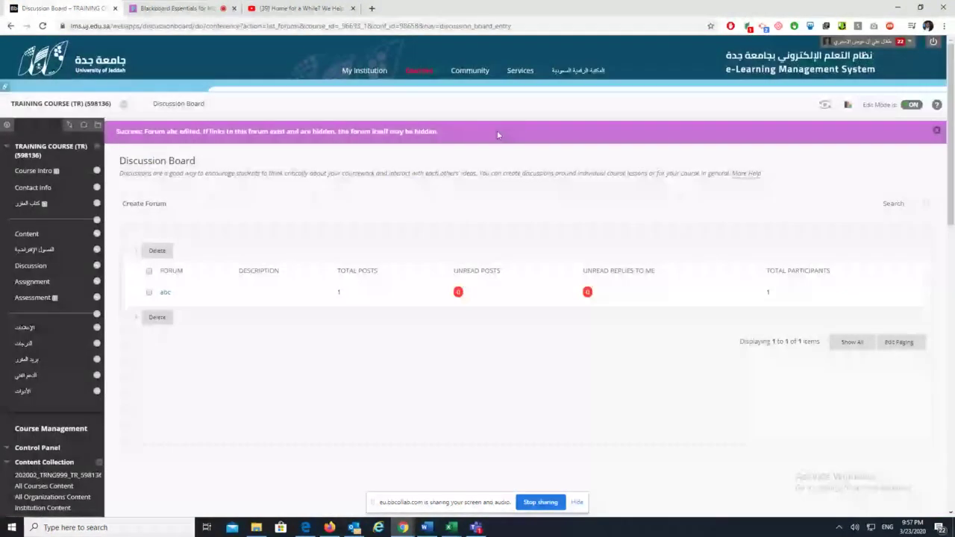
pyautogui.click(34, 282)
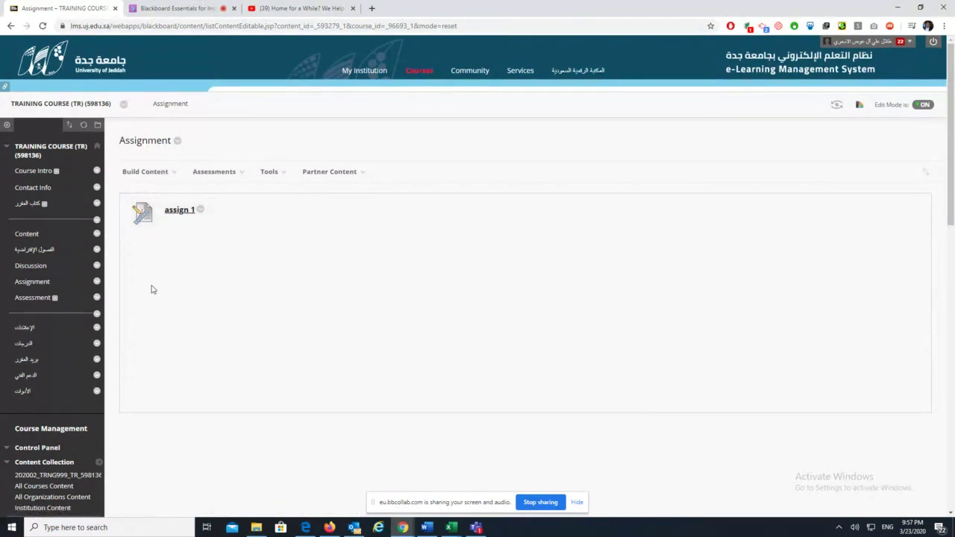
# Collapse Course Tools and open the Full Grade Center showing the ABC and ASSIGN 1 columns
pyautogui.click(211, 176)
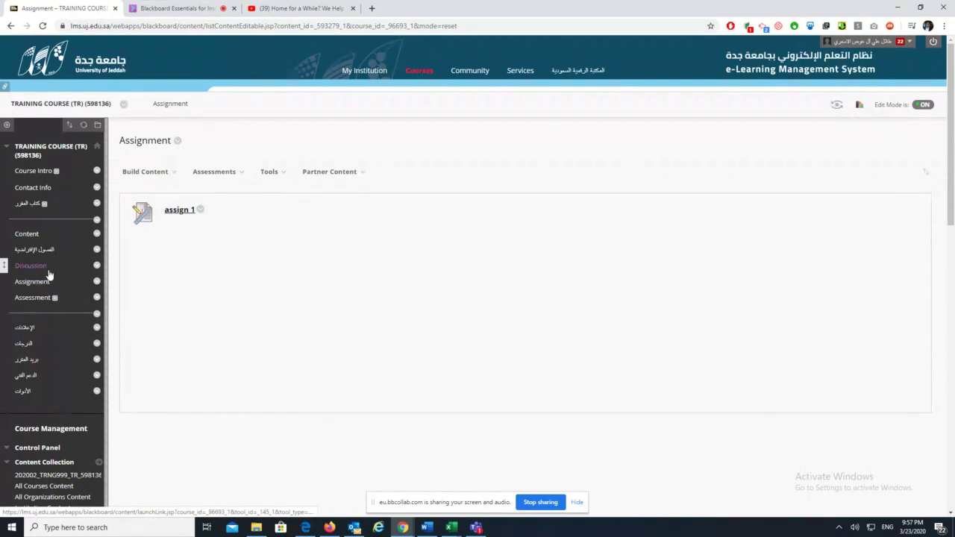
pyautogui.scroll(-3, 198, 396)
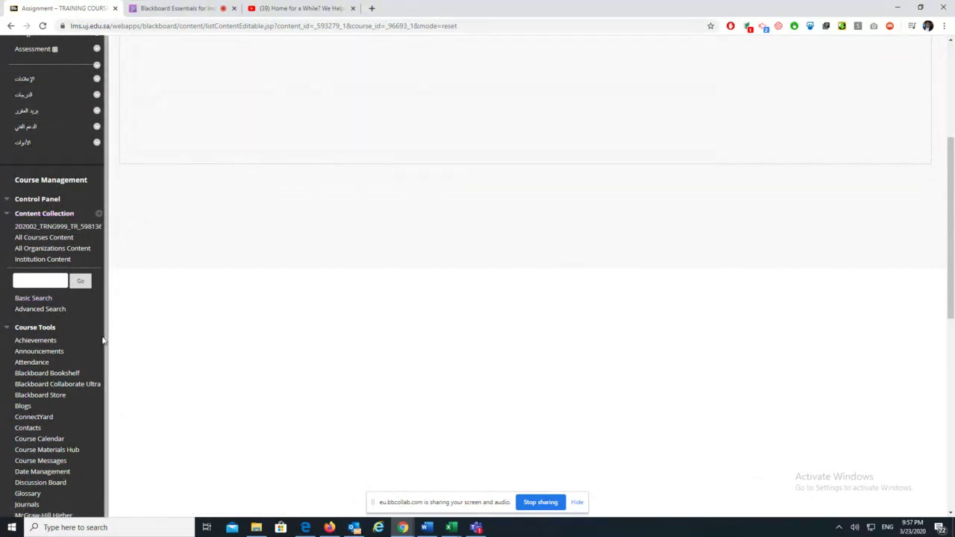
pyautogui.scroll(-1, 57, 395)
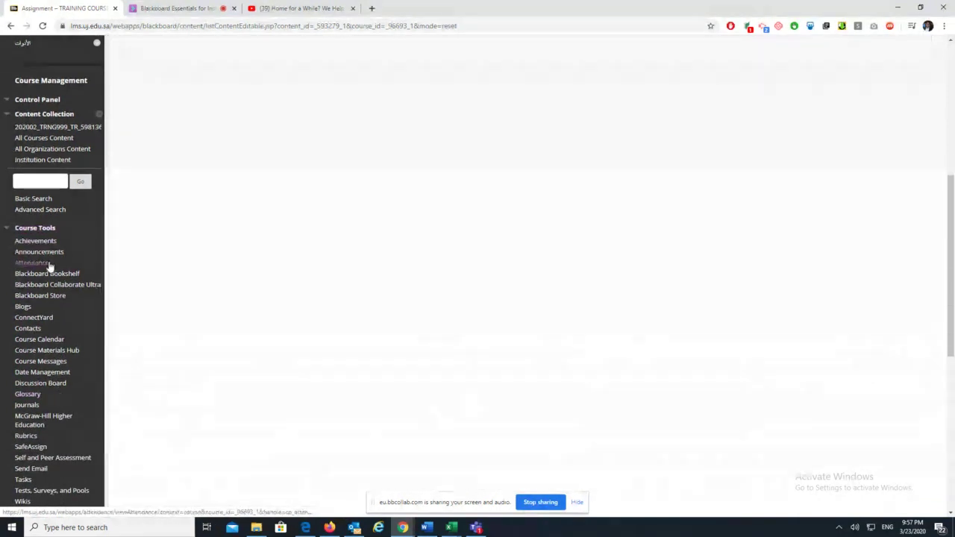
pyautogui.click(6, 229)
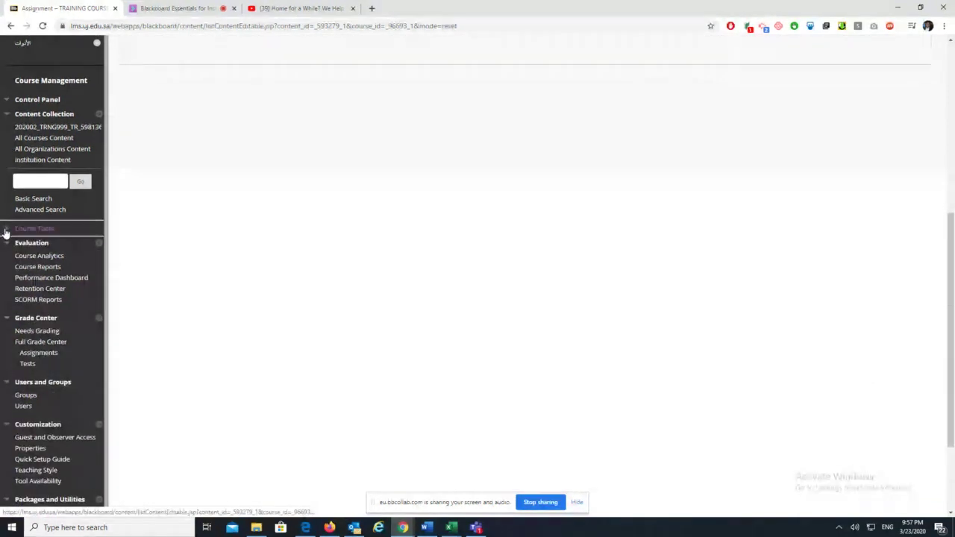
pyautogui.click(41, 341)
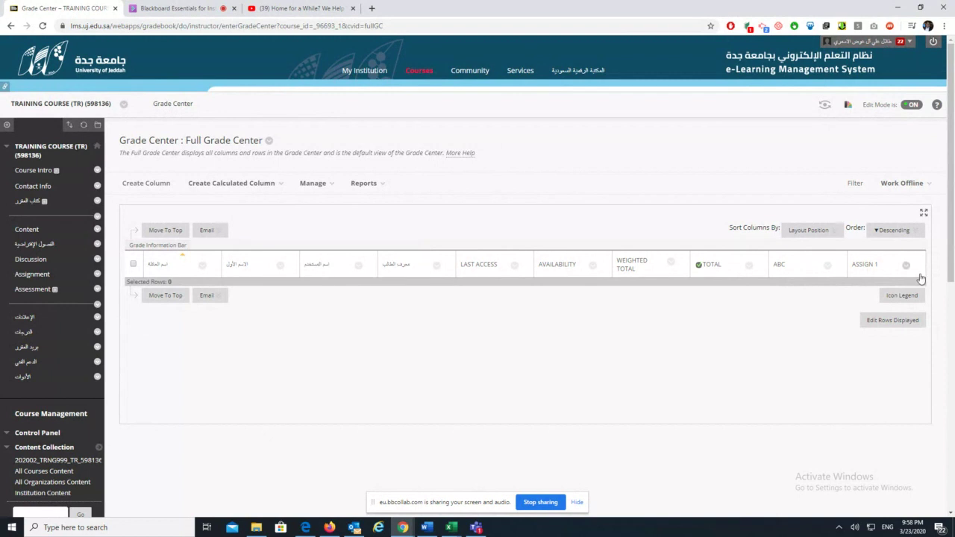
# In the course's Assessment area, start creating a brand-new test
pyautogui.click(190, 8)
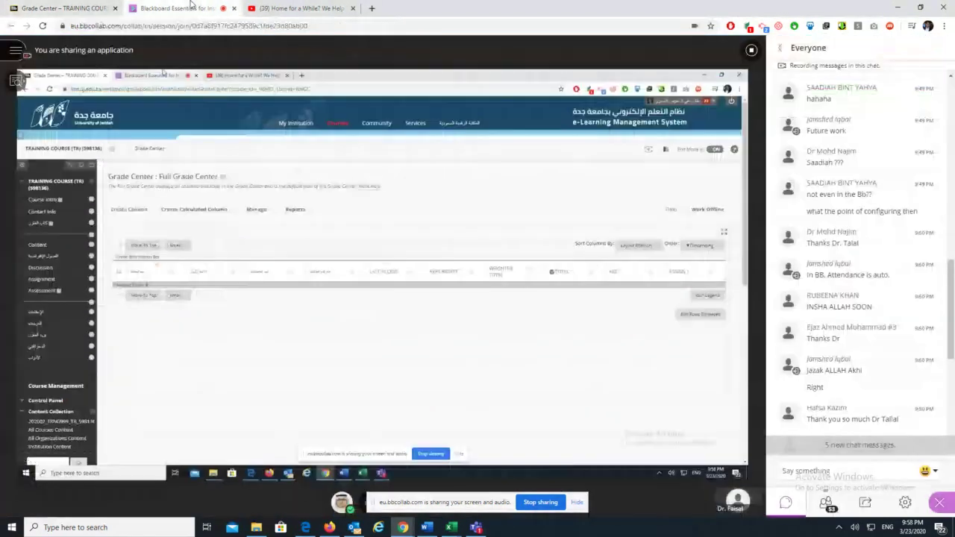
pyautogui.click(64, 9)
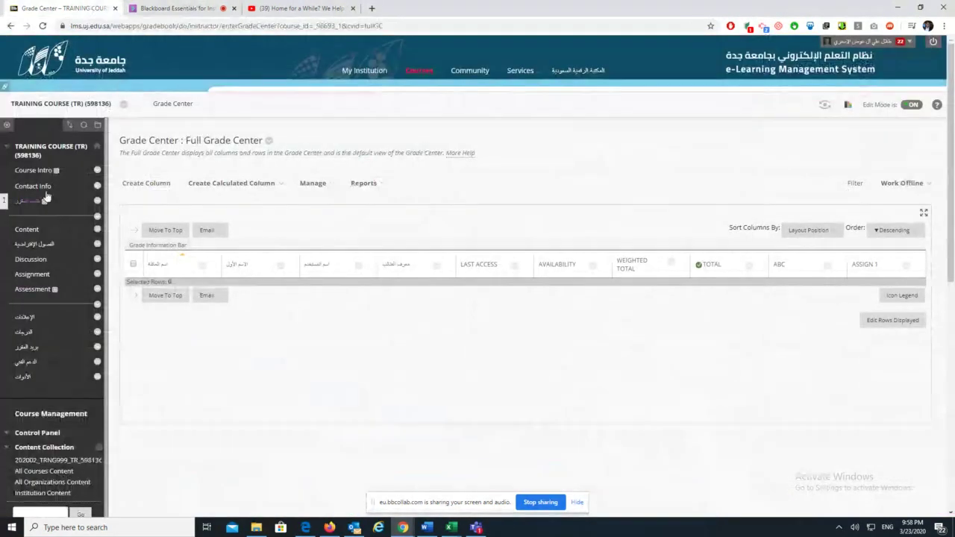
pyautogui.click(30, 289)
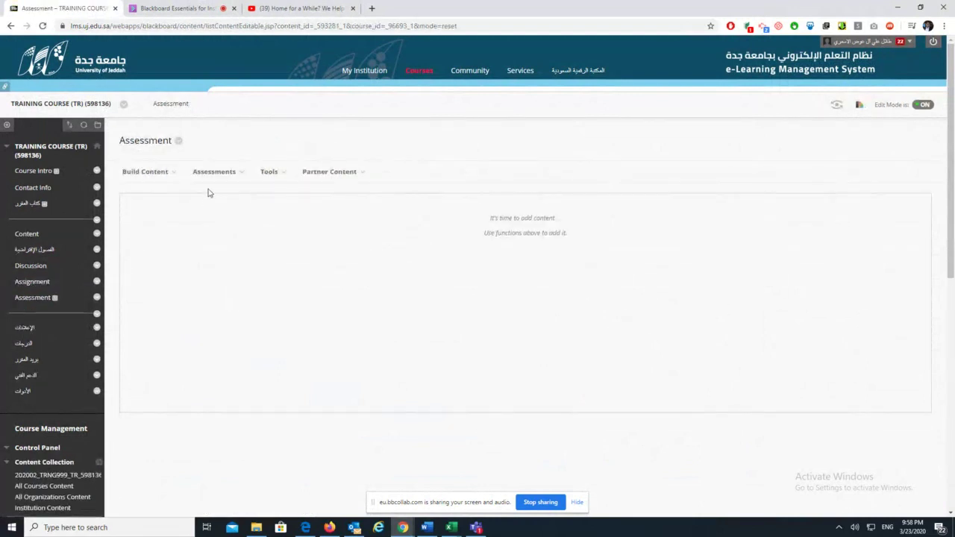
pyautogui.click(282, 172)
pyautogui.click(214, 172)
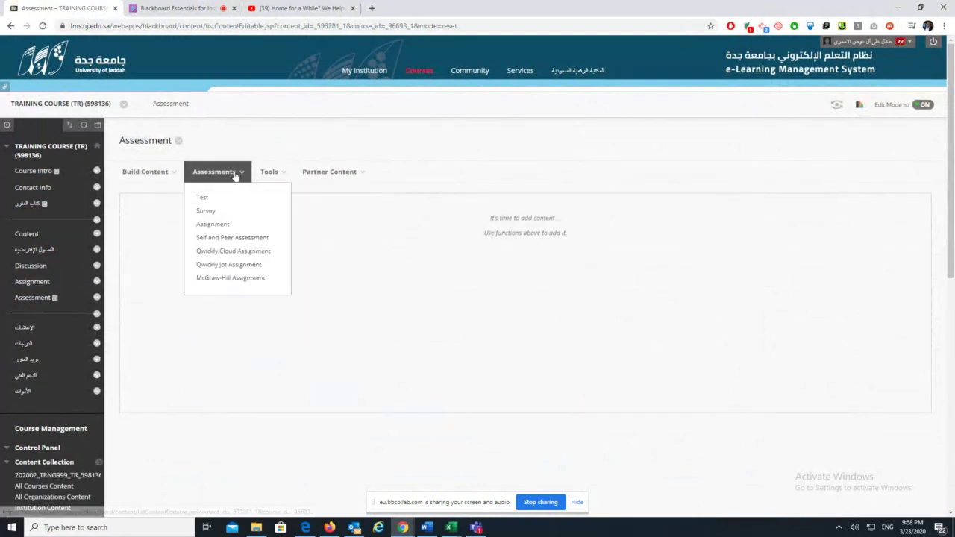
pyautogui.click(202, 197)
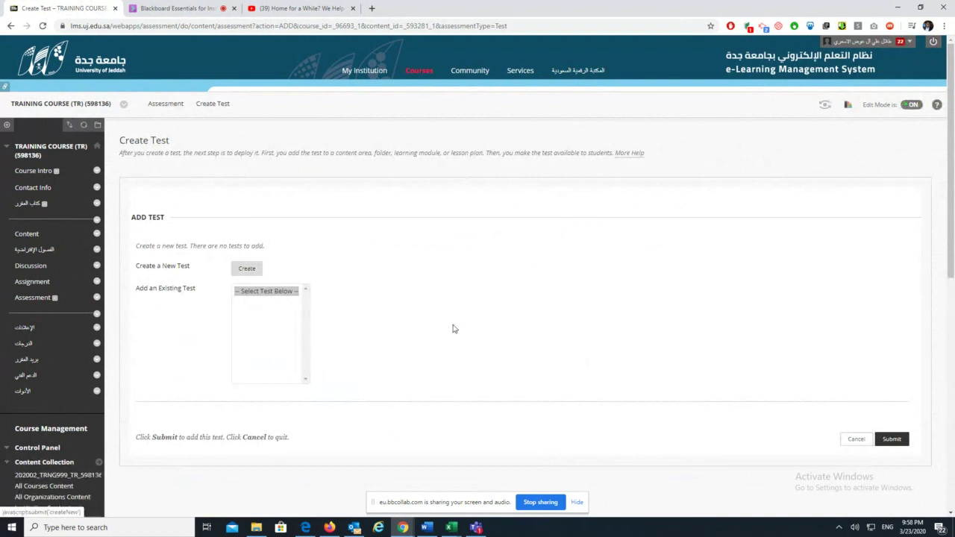
pyautogui.click(247, 268)
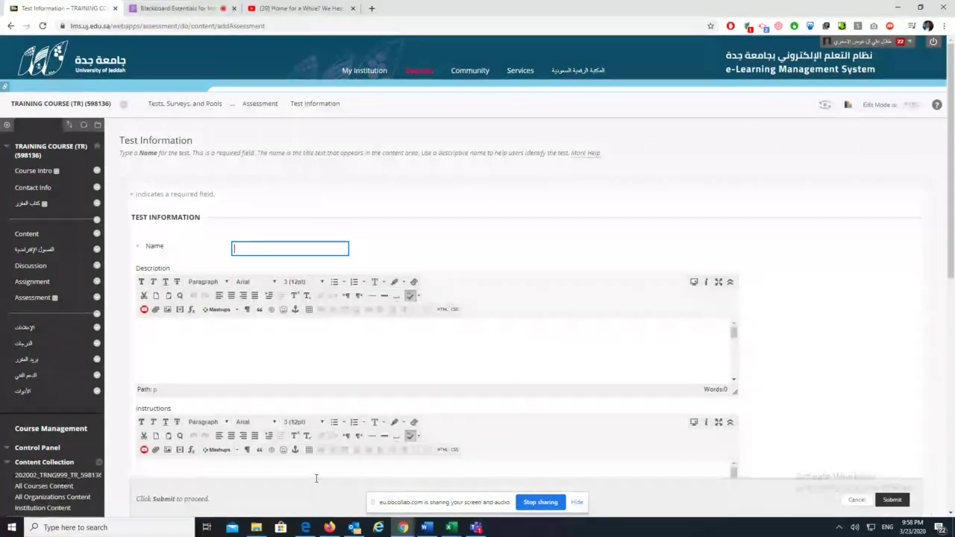
# Name the test '1st test' and submit its test information
pyautogui.write('1st ')
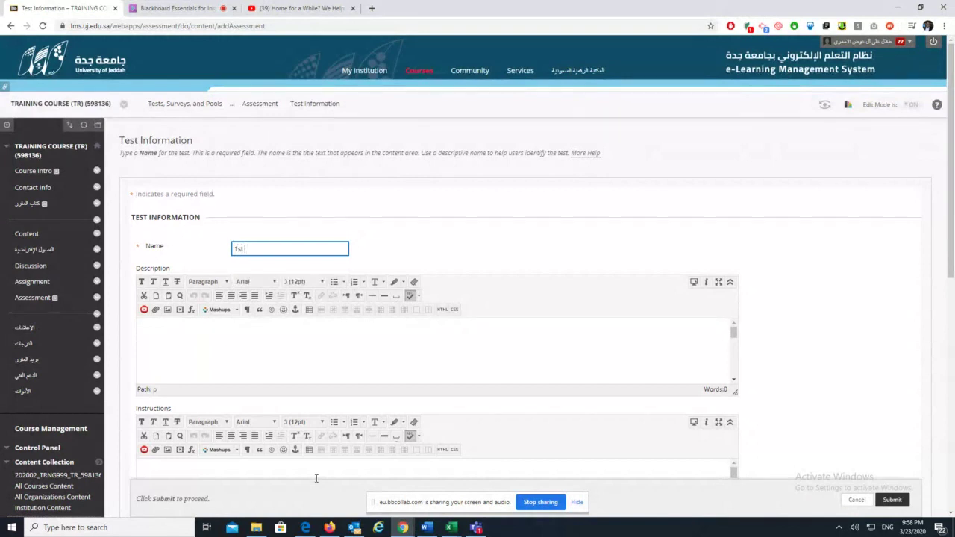
pyautogui.write('test')
pyautogui.click(247, 344)
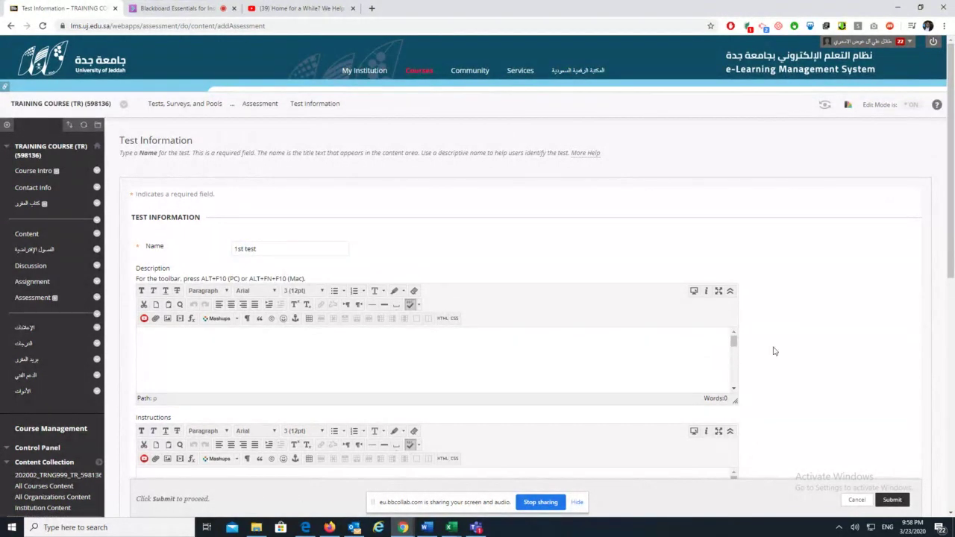
pyautogui.scroll(-1, 857, 311)
pyautogui.scroll(-4, 857, 311)
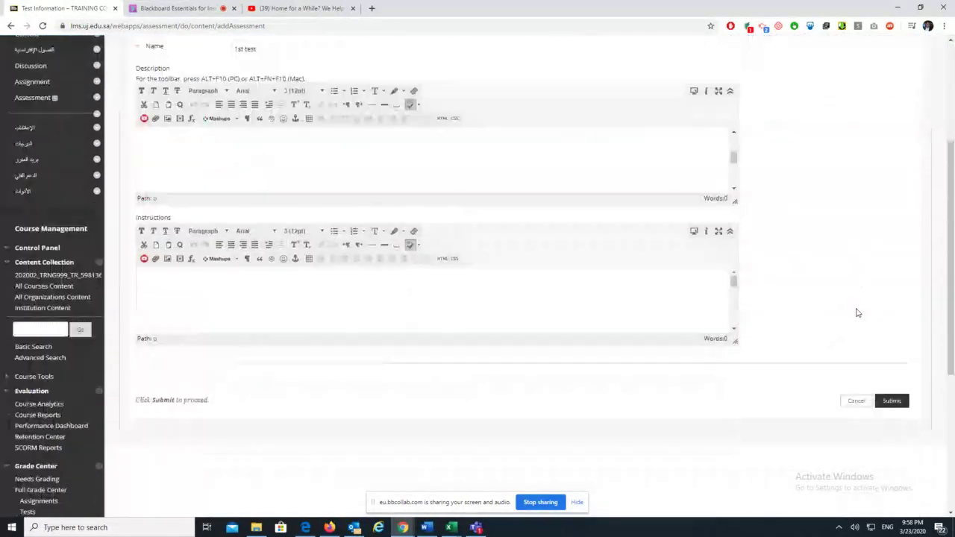
pyautogui.click(234, 189)
pyautogui.scroll(2, 369, 258)
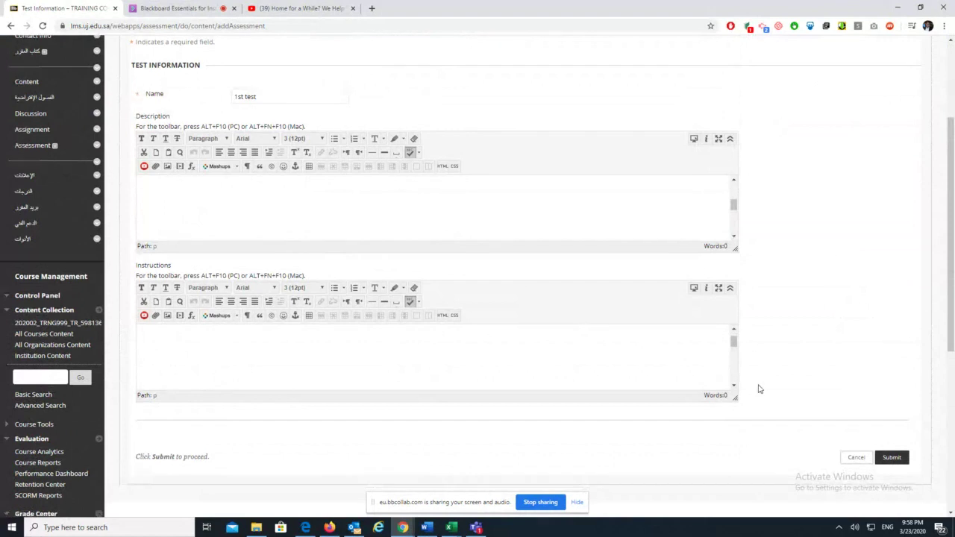
pyautogui.scroll(-1, 783, 392)
pyautogui.click(890, 410)
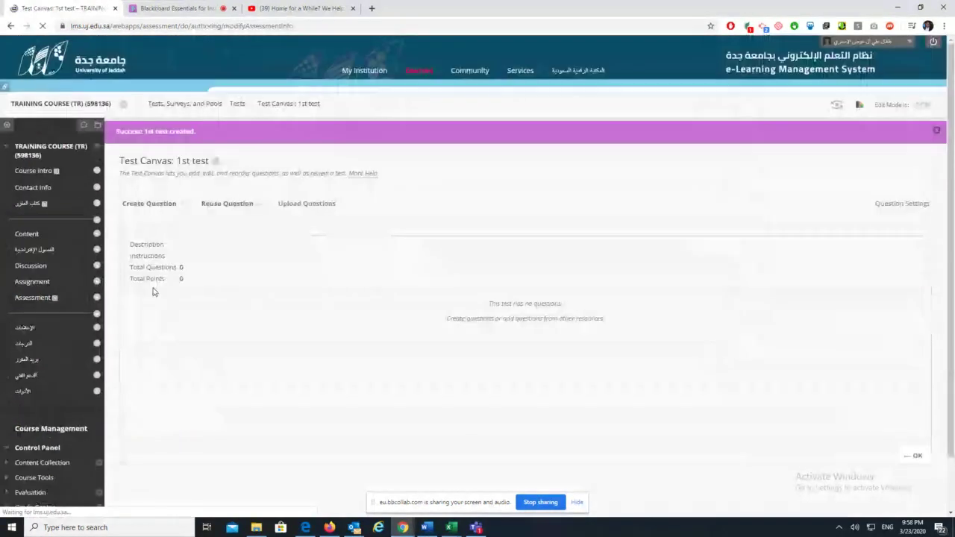
# Open the Create Question list of question types on the 1st test canvas
pyautogui.click(169, 203)
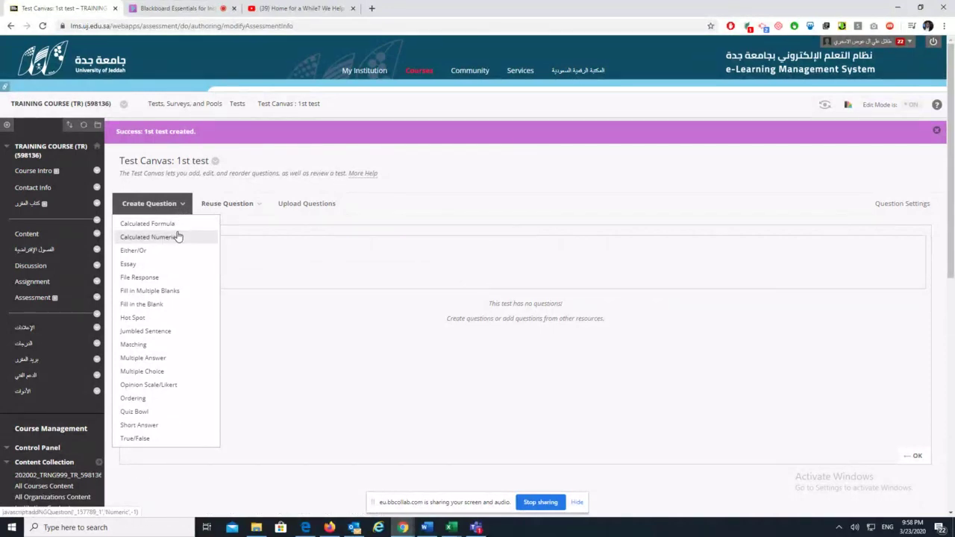
# Start a Multiple Choice question and enter 1 as its question title
pyautogui.click(178, 372)
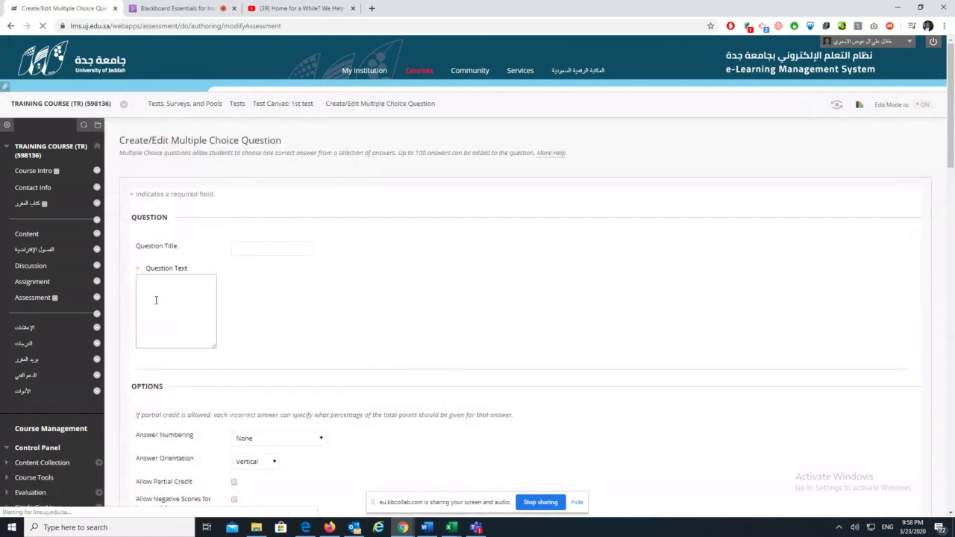
pyautogui.click(256, 249)
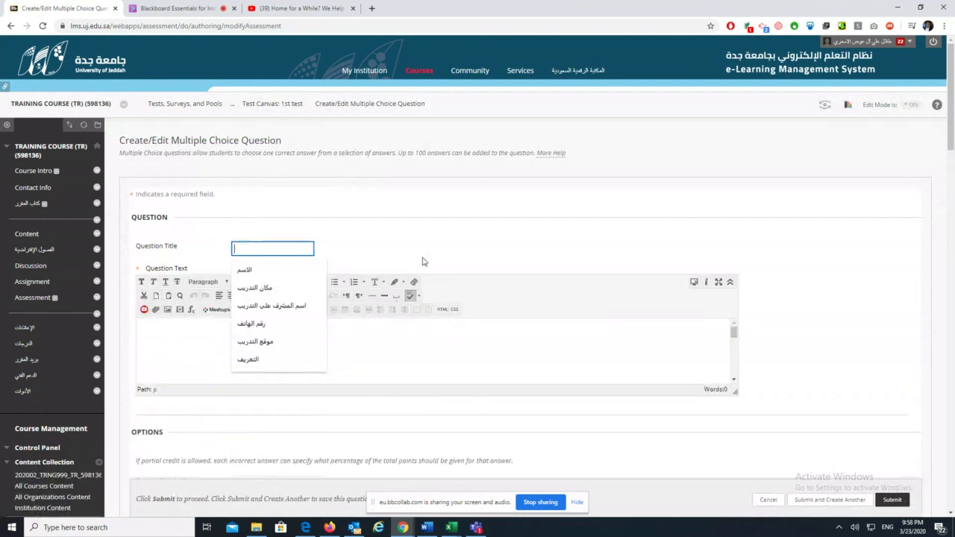
pyautogui.click(452, 248)
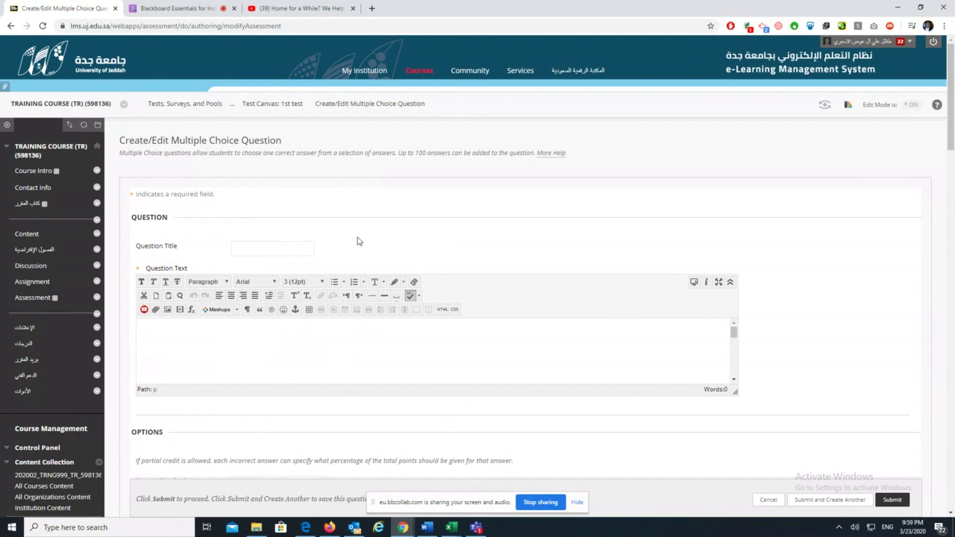
pyautogui.click(243, 249)
pyautogui.write('1')
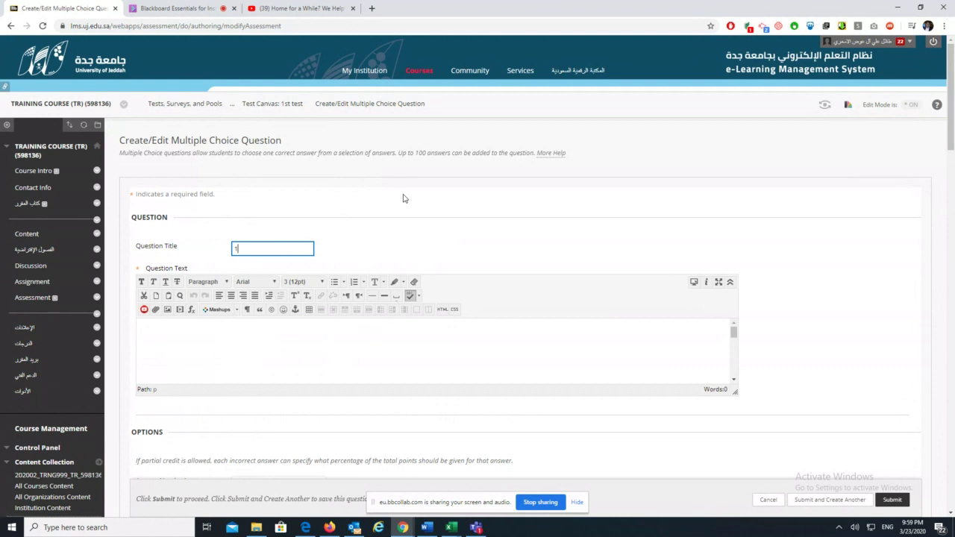
pyautogui.click(311, 348)
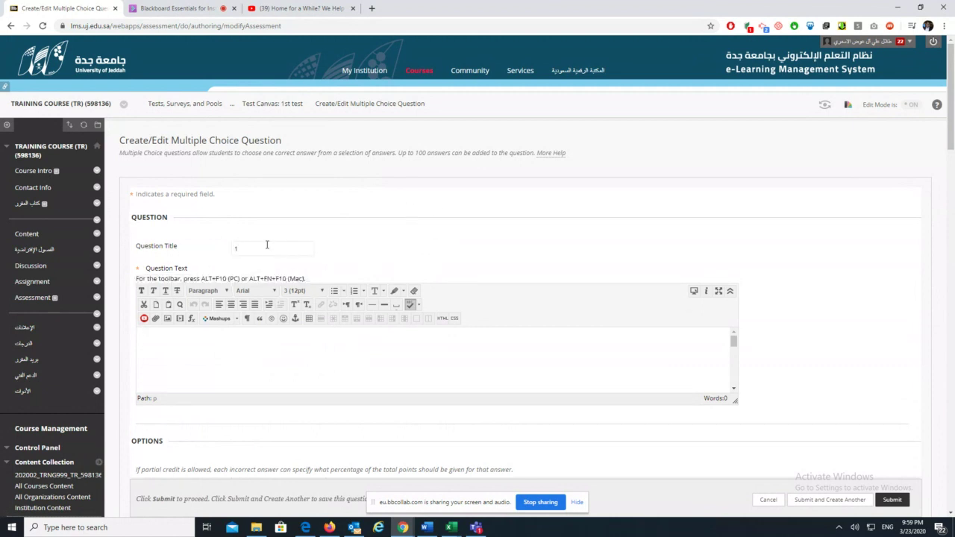
pyautogui.doubleClick(236, 249)
pyautogui.click(317, 244)
pyautogui.click(296, 251)
# Type the question text 'What is the capital of Saudi Arabia?'
pyautogui.click(137, 273)
pyautogui.moveTo(139, 273); pyautogui.dragTo(138, 256)
pyautogui.click(251, 254)
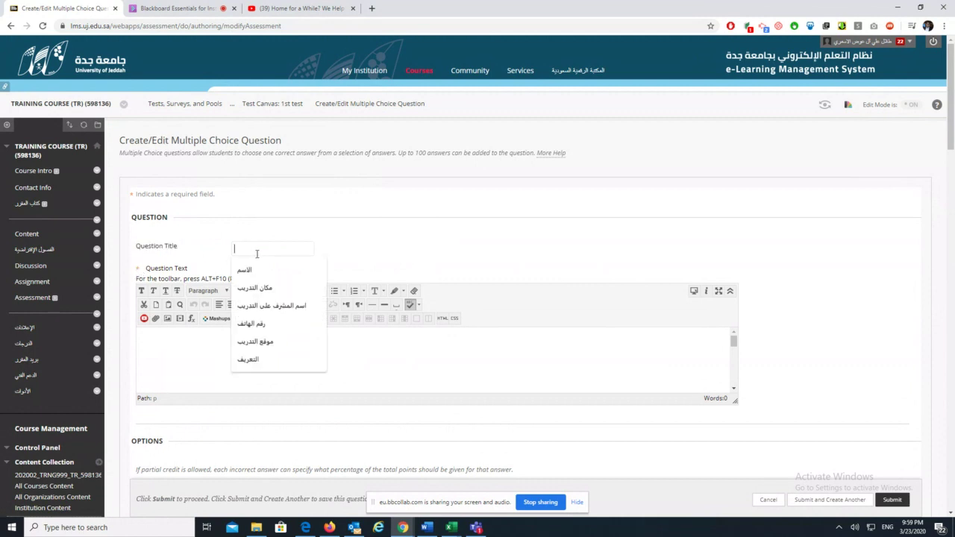
pyautogui.click(179, 251)
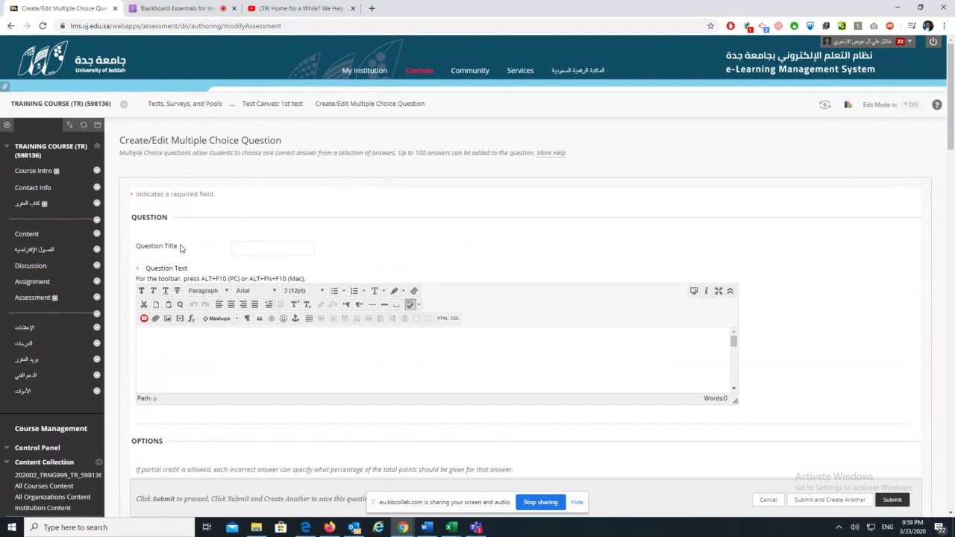
pyautogui.doubleClick(163, 248)
pyautogui.click(247, 251)
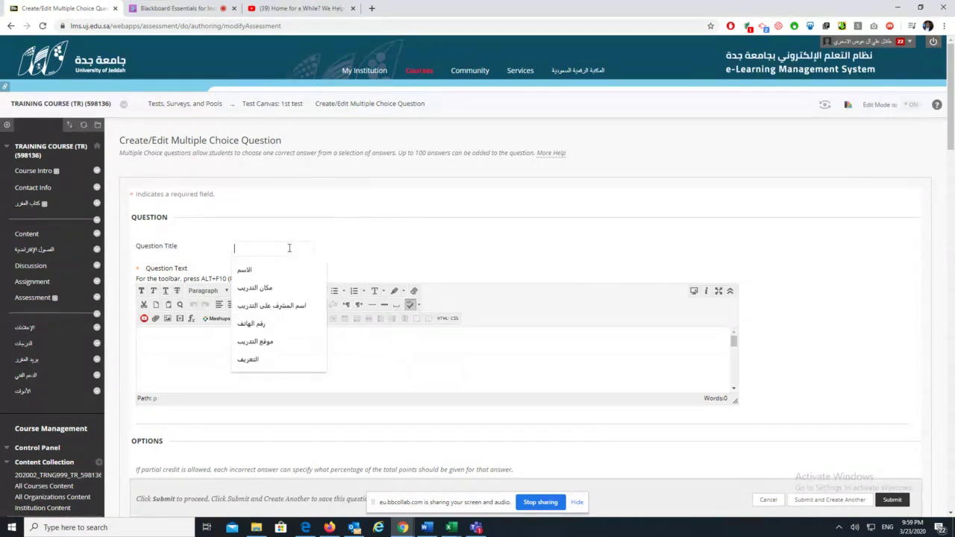
pyautogui.click(181, 355)
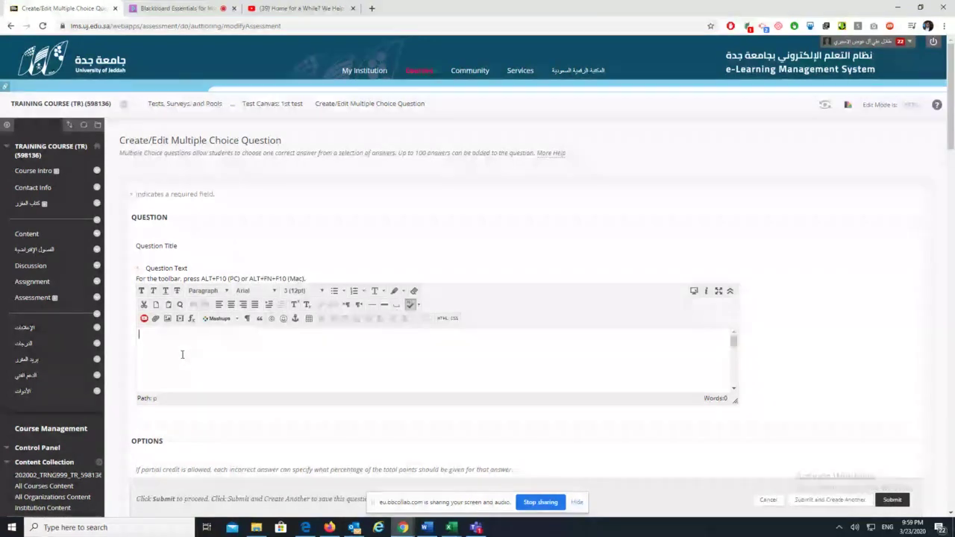
pyautogui.write('What is the capital of S')
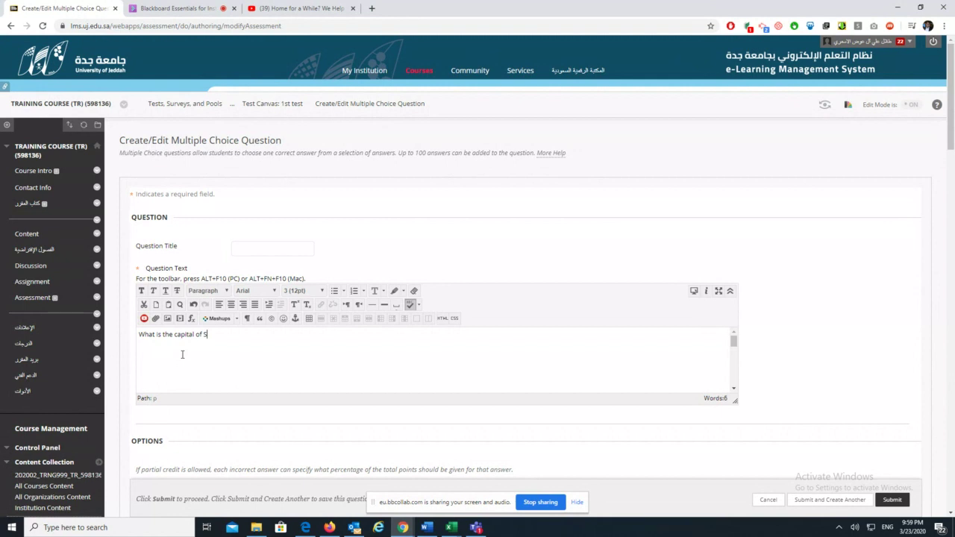
pyautogui.write('a')
pyautogui.click(176, 8)
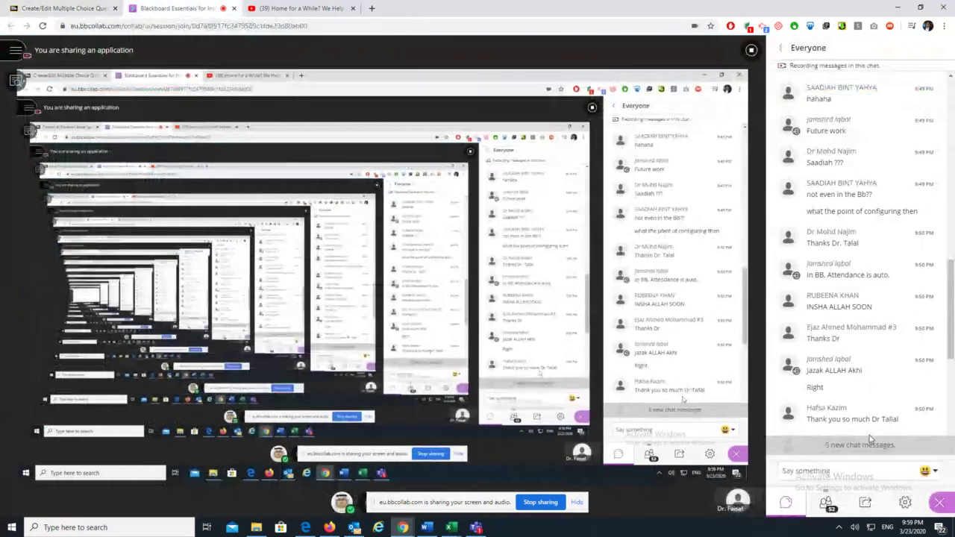
pyautogui.moveTo(950, 309); pyautogui.dragTo(952, 432)
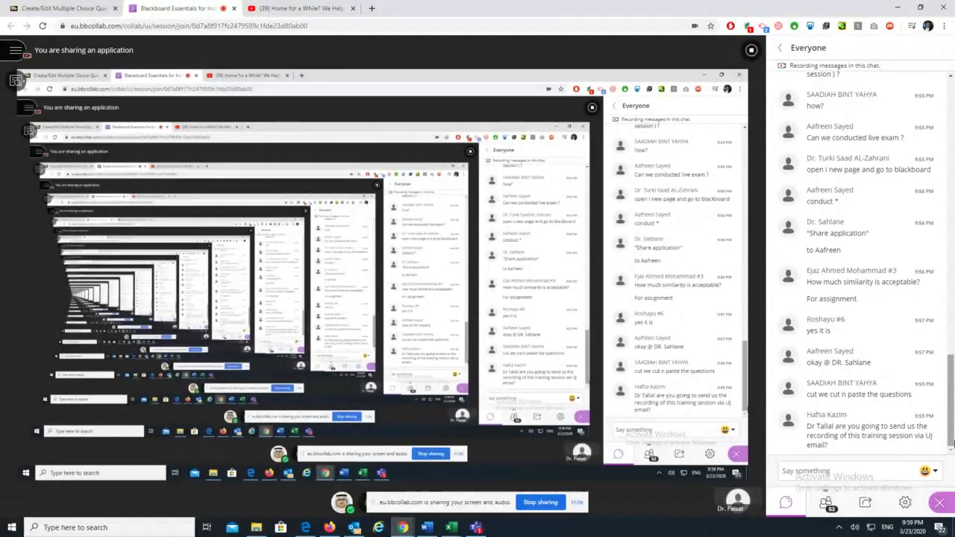
pyautogui.click(74, 8)
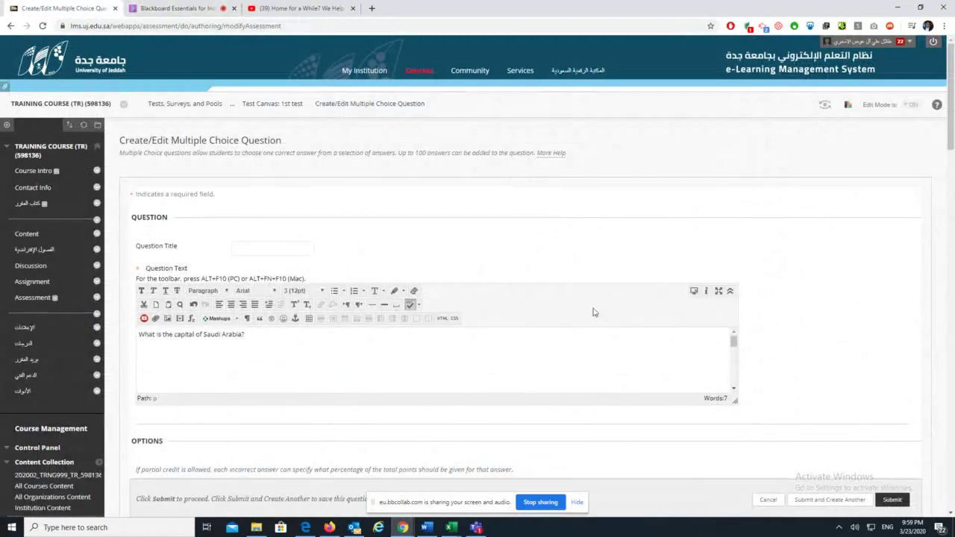
pyautogui.scroll(-3, 517, 372)
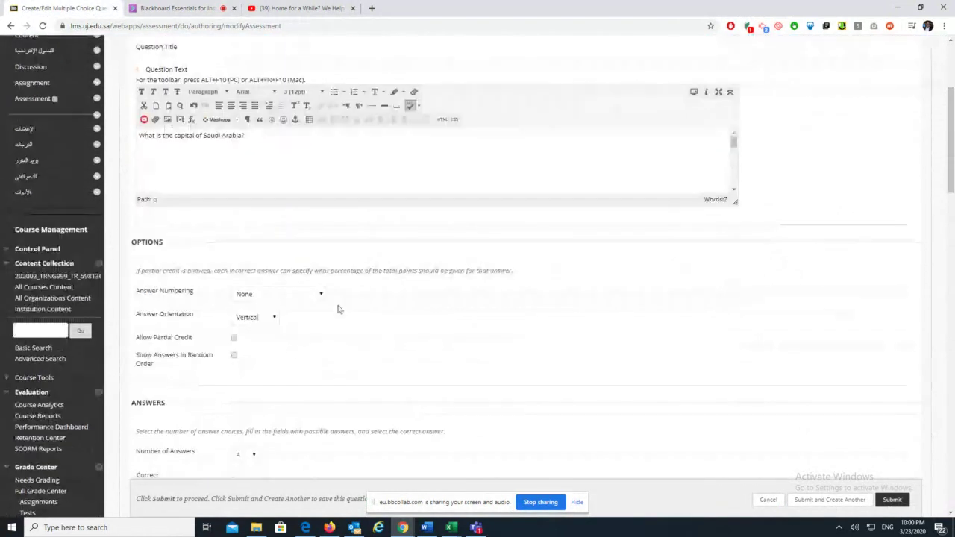
pyautogui.scroll(-2, 305, 356)
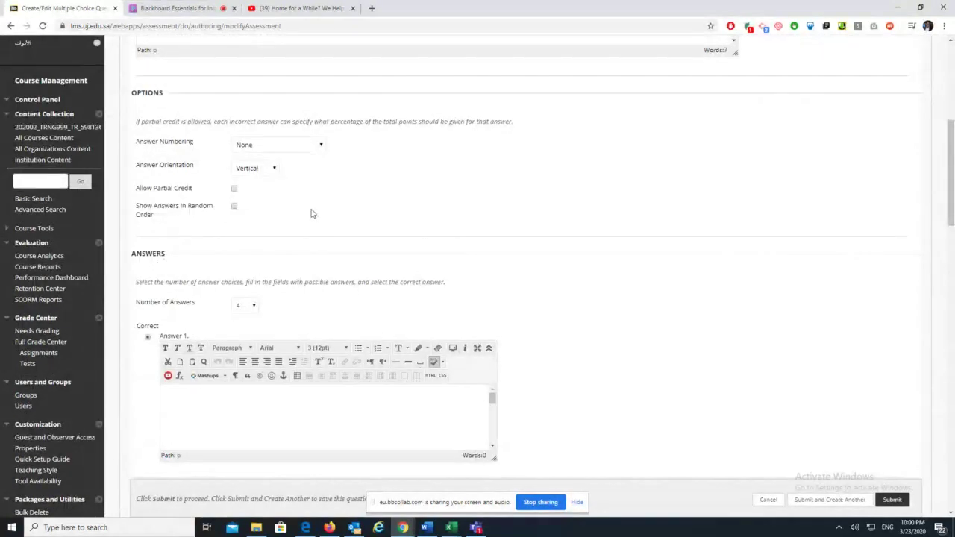
pyautogui.click(311, 146)
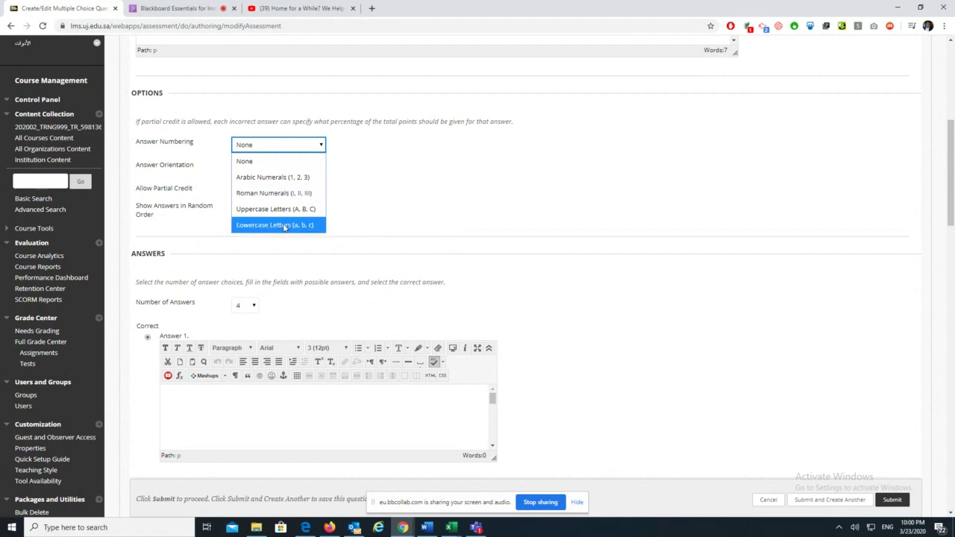
pyautogui.click(409, 214)
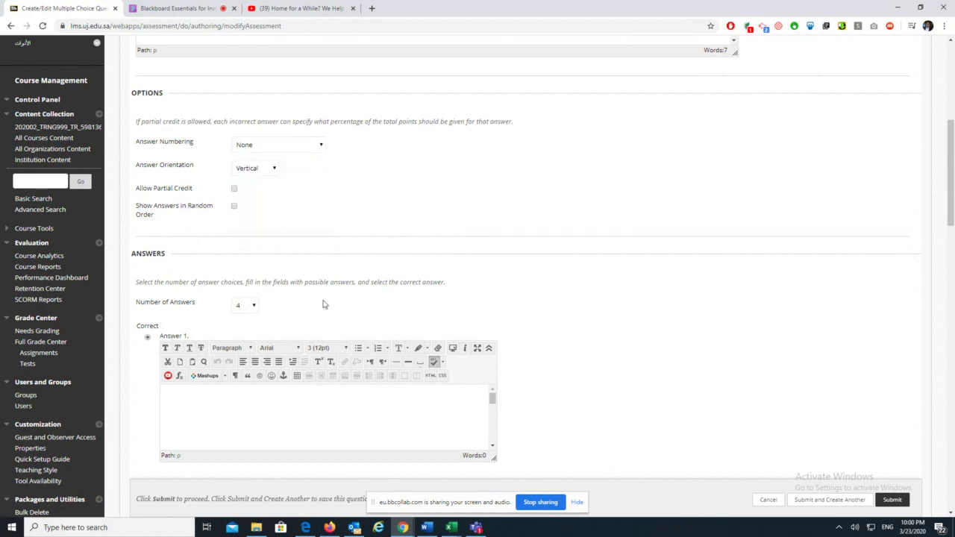
pyautogui.scroll(-2, 323, 304)
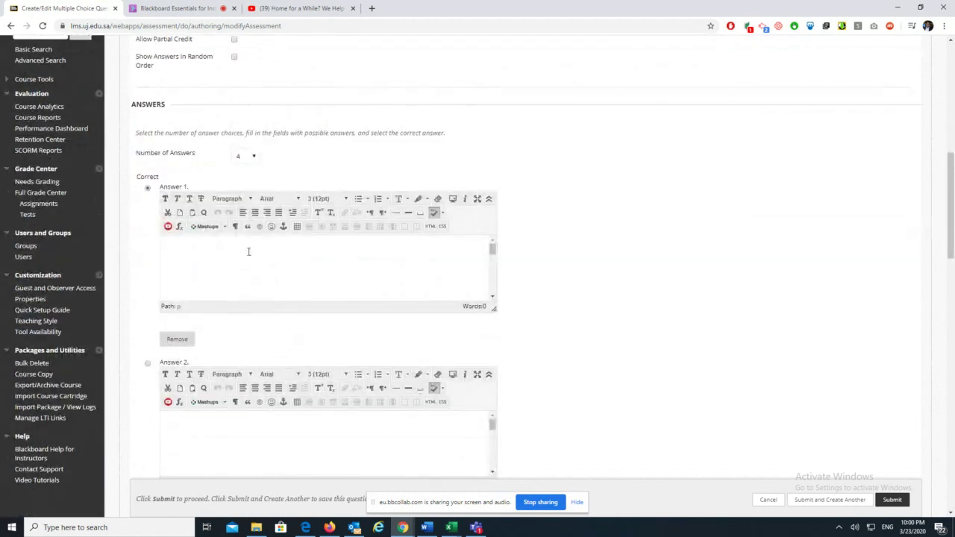
pyautogui.click(254, 159)
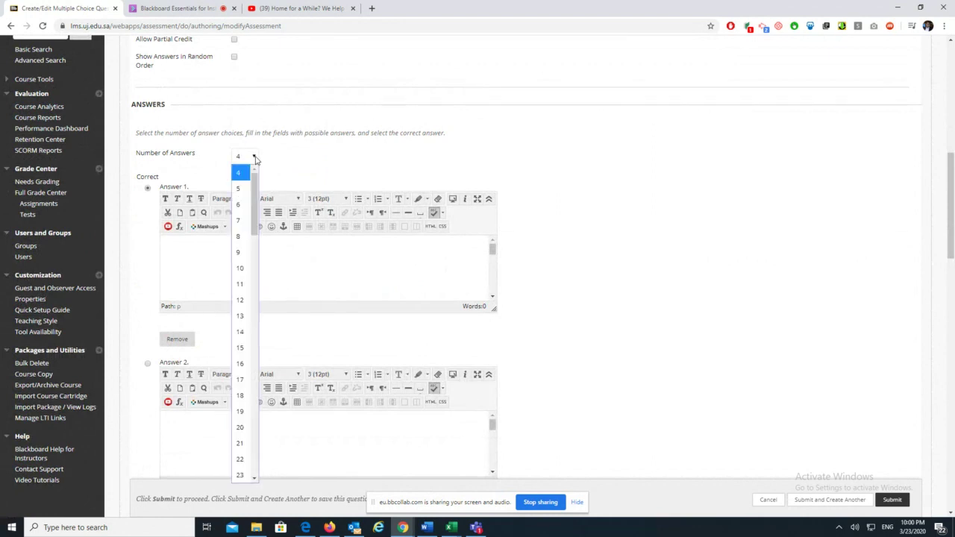
pyautogui.click(254, 158)
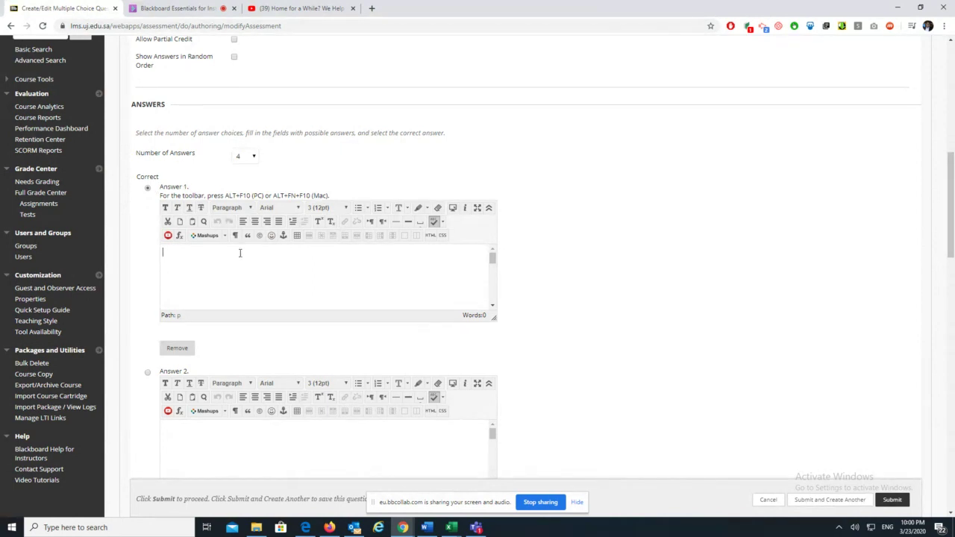
# Enter the answer choices Riyadh, Jeddah, Makkah and Abha
pyautogui.write('Ri')
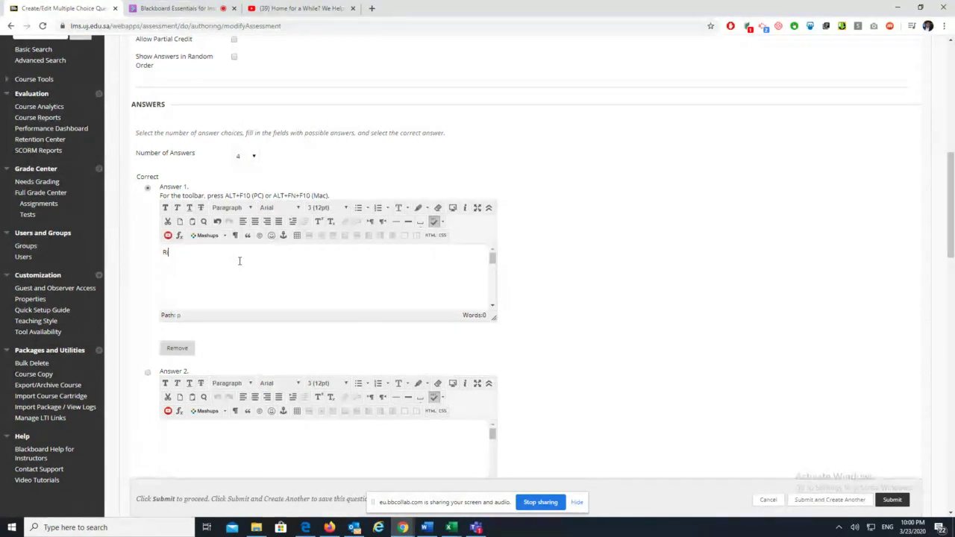
pyautogui.write('yad')
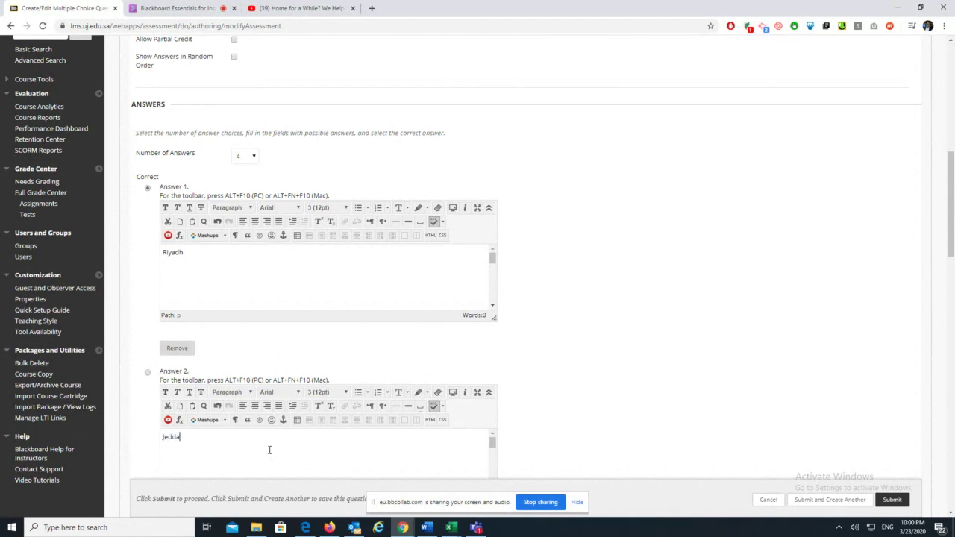
pyautogui.write('h')
pyautogui.scroll(-3, 589, 370)
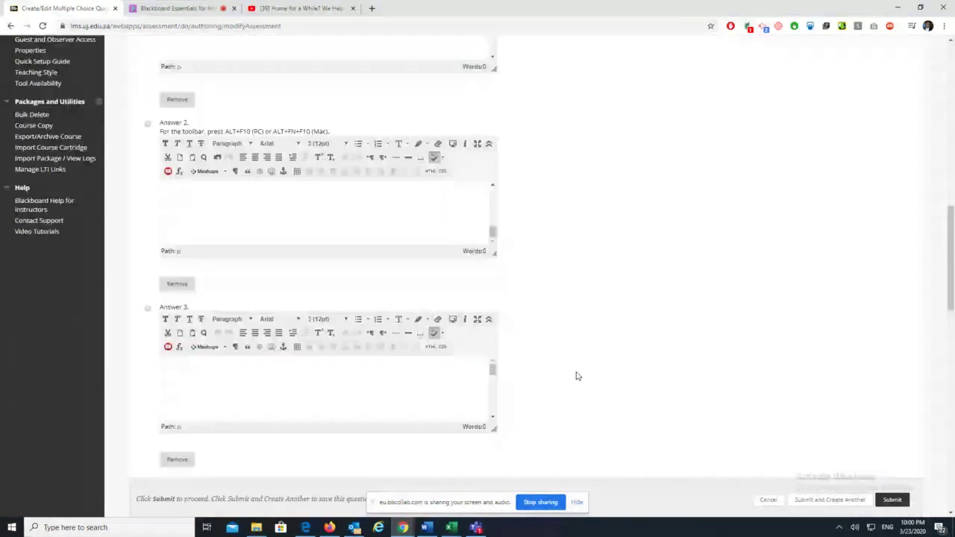
pyautogui.click(418, 380)
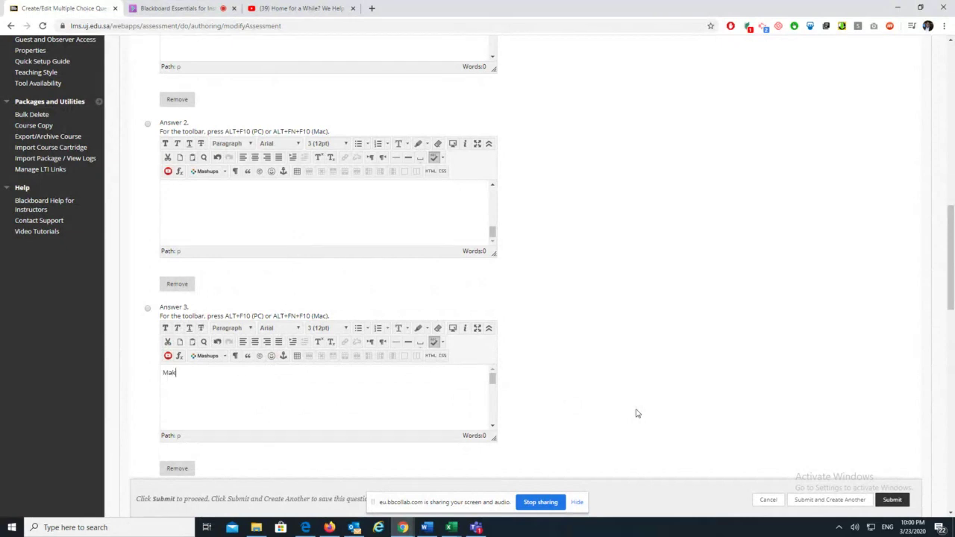
pyautogui.scroll(-4, 366, 384)
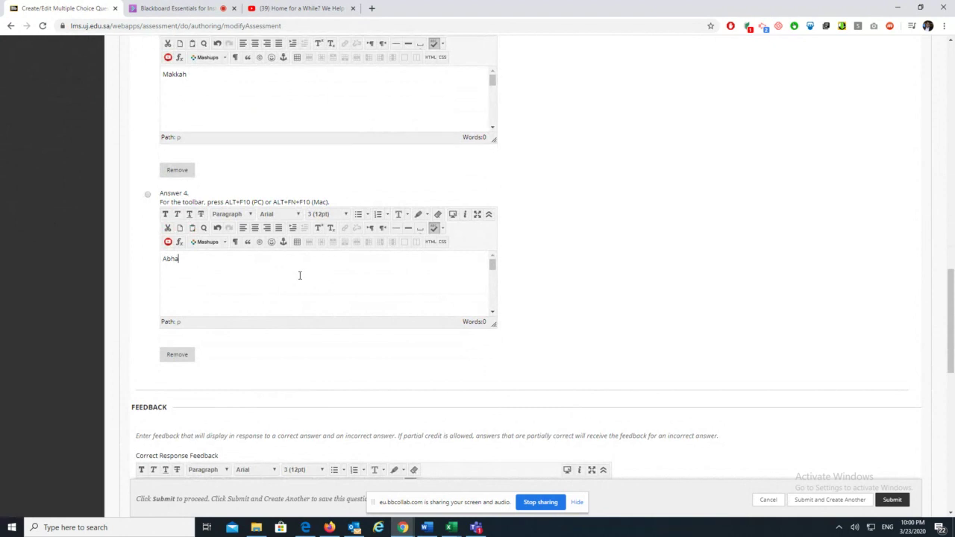
# Type 'Gear' as the Correct Response Feedback for the capital question
pyautogui.scroll(-3, 546, 303)
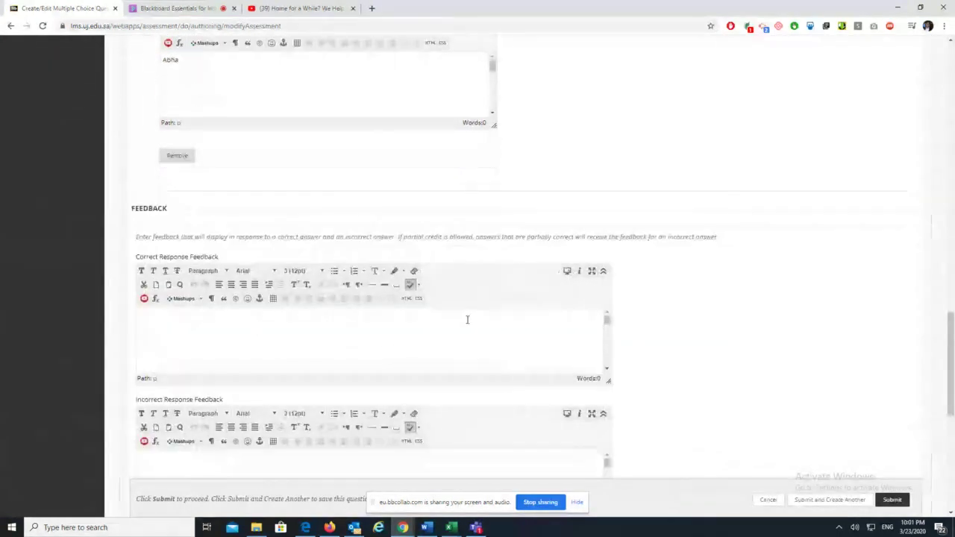
pyautogui.click(228, 337)
pyautogui.scroll(-2, 229, 337)
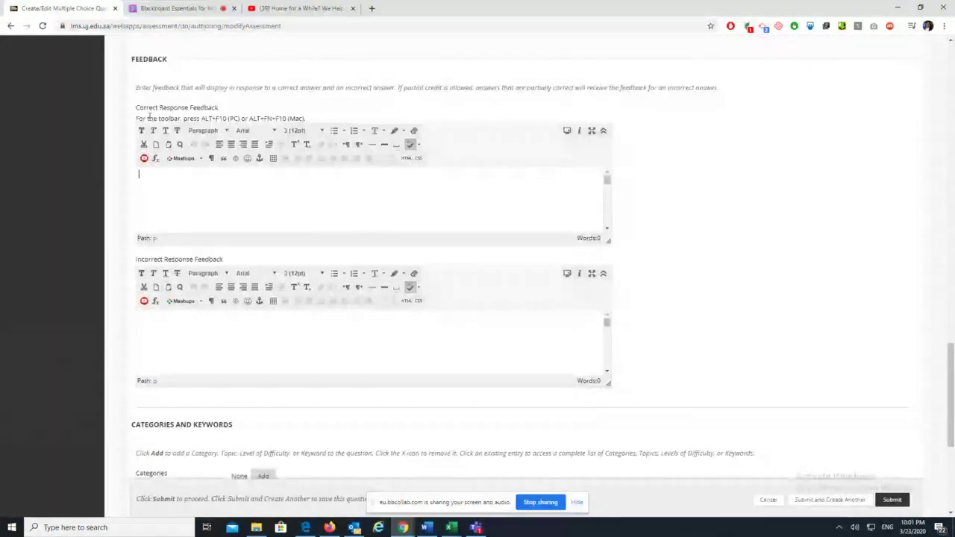
pyautogui.moveTo(135, 108); pyautogui.dragTo(198, 110)
pyautogui.click(228, 113)
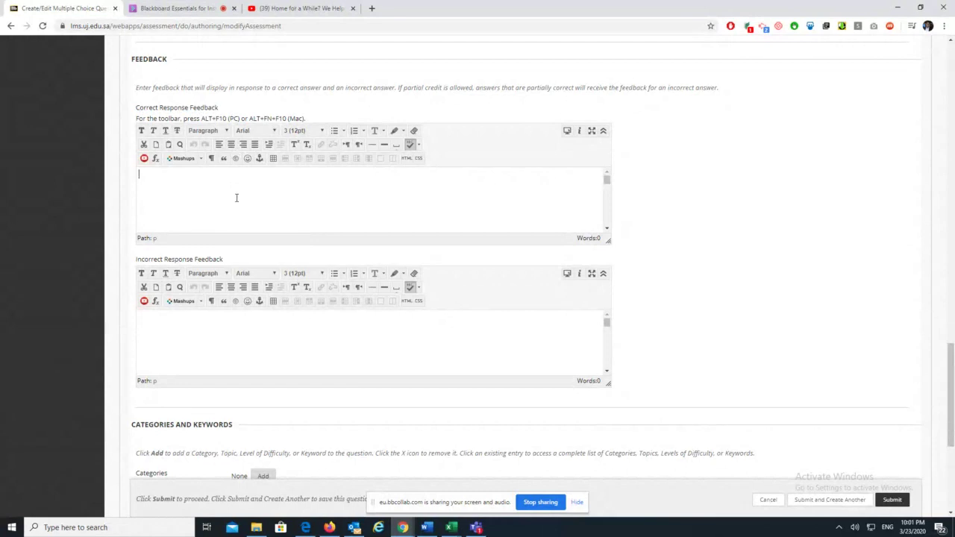
pyautogui.write('Gear')
pyautogui.click(175, 8)
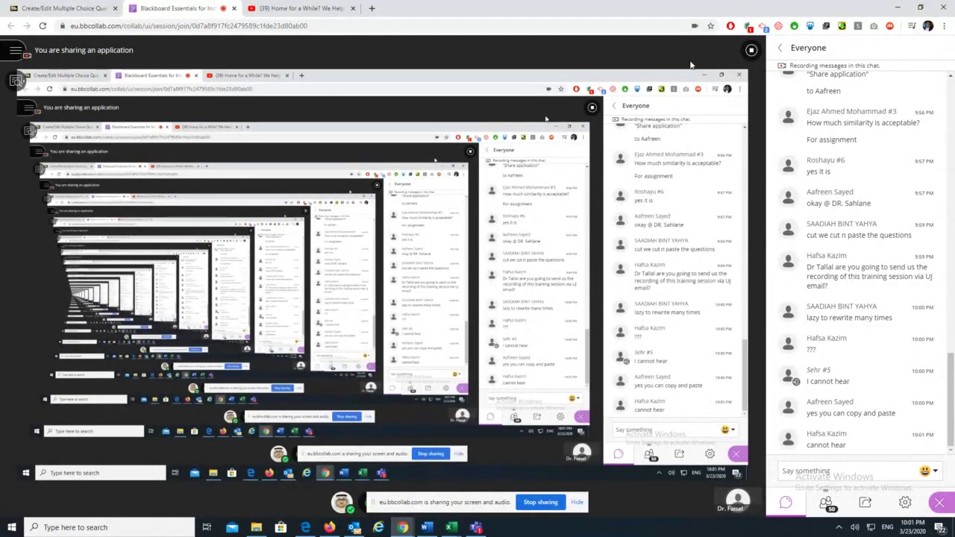
pyautogui.click(54, 7)
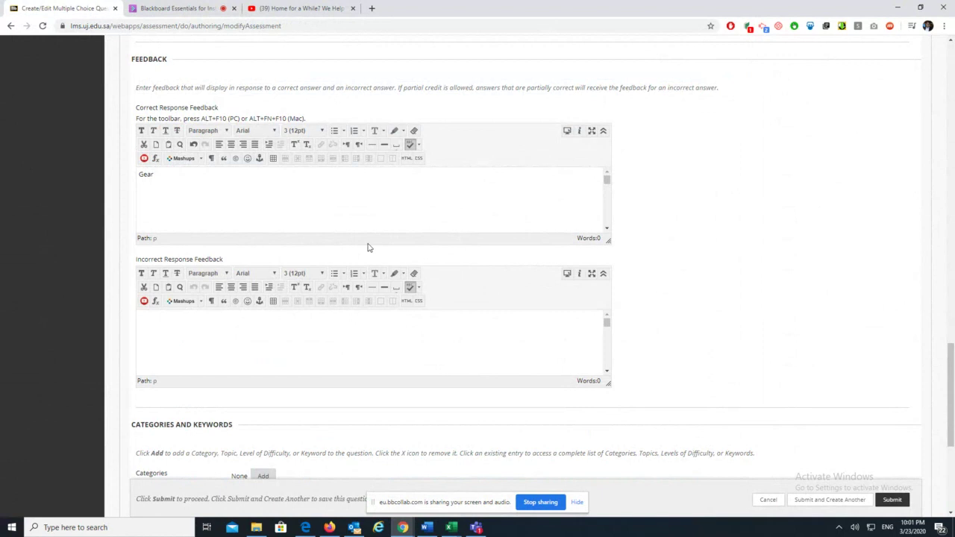
# Enter 'Worng' as the Incorrect Response Feedback and submit the 10-point capital question
pyautogui.click(272, 340)
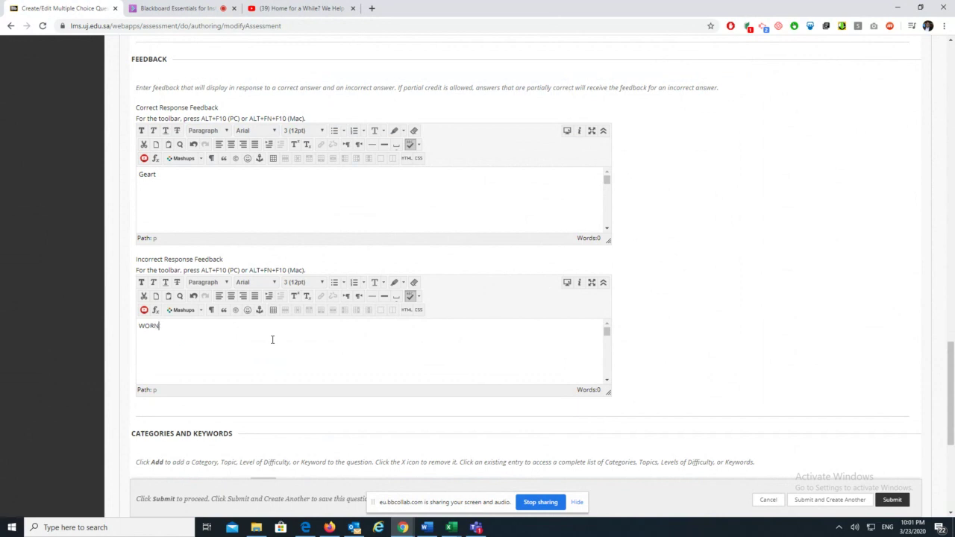
pyautogui.press('BackSpace')
pyautogui.press('BackSpace')
pyautogui.scroll(-5, 662, 335)
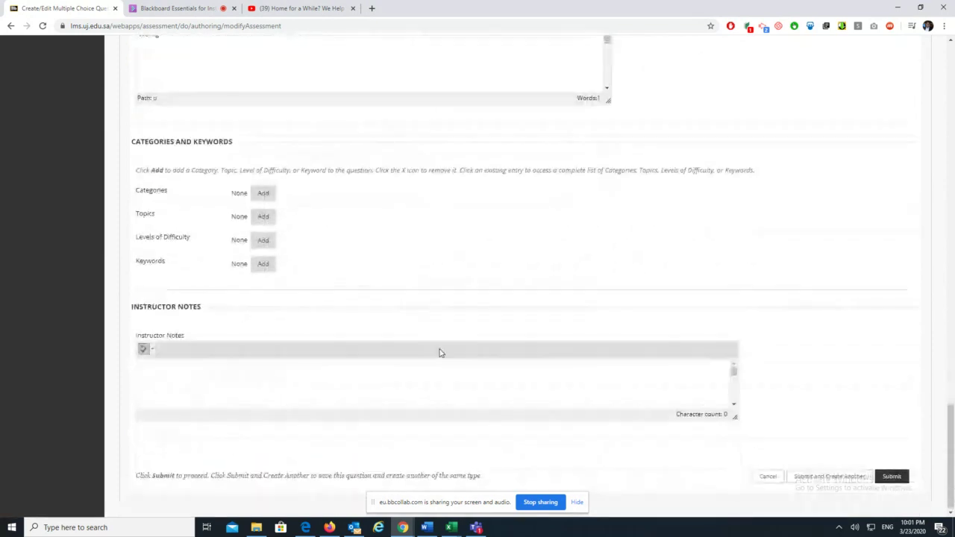
pyautogui.scroll(3, 440, 353)
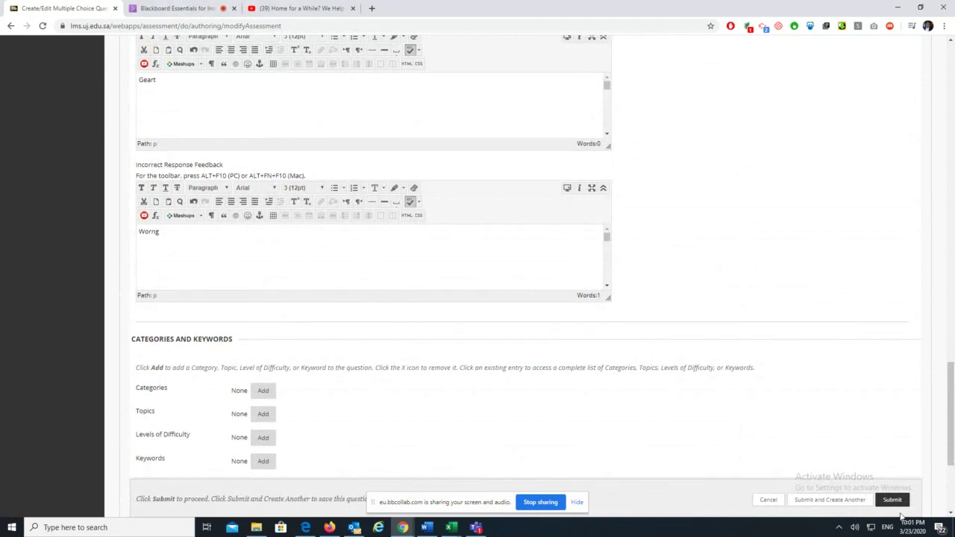
pyautogui.scroll(-3, 321, 377)
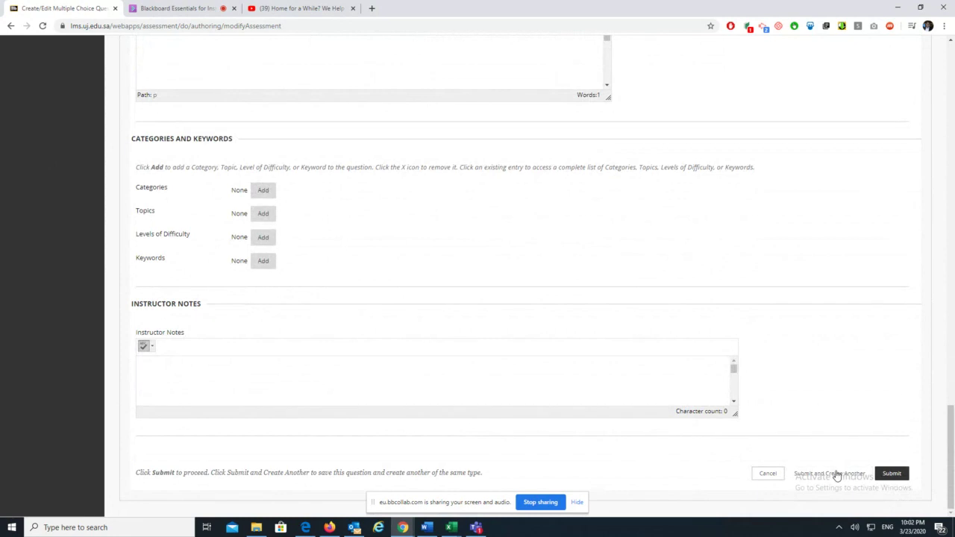
pyautogui.click(892, 474)
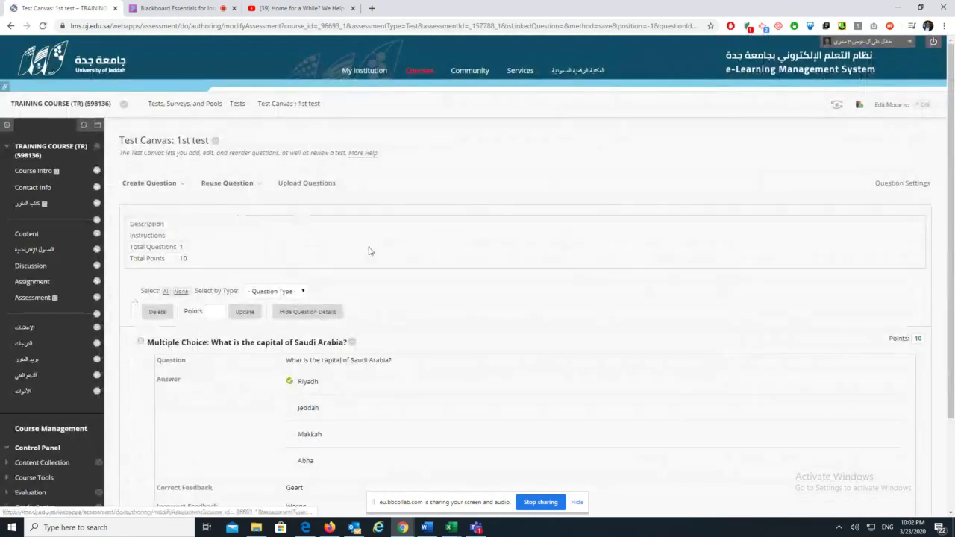
# Set the capital-of-Saudi-Arabia question to 5 points and dismiss the confirmation alert
pyautogui.click(211, 312)
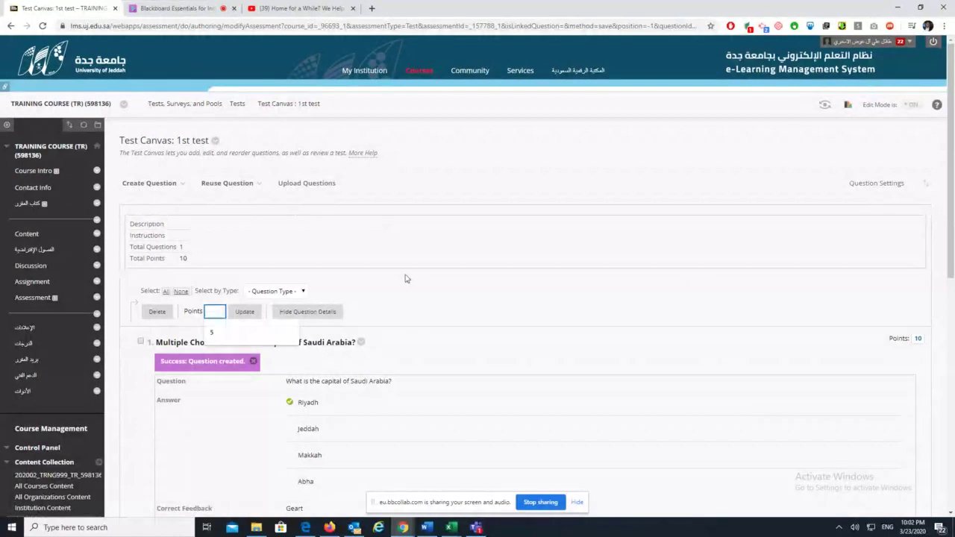
pyautogui.write('5')
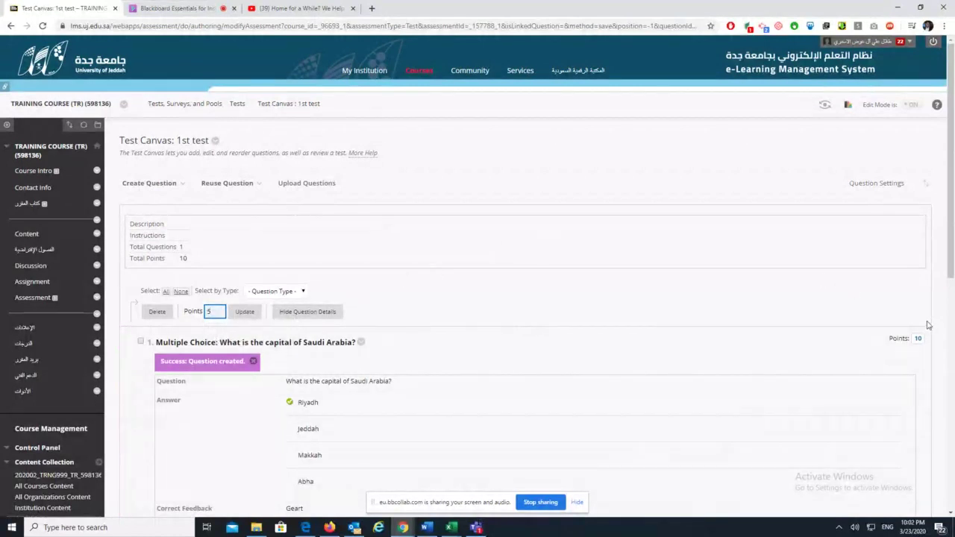
pyautogui.click(244, 311)
pyautogui.press('Return')
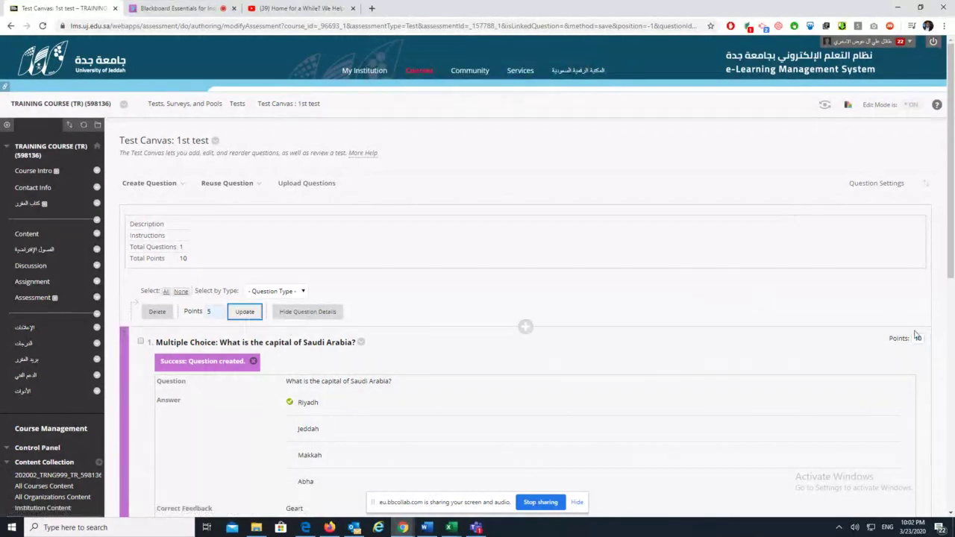
pyautogui.click(254, 316)
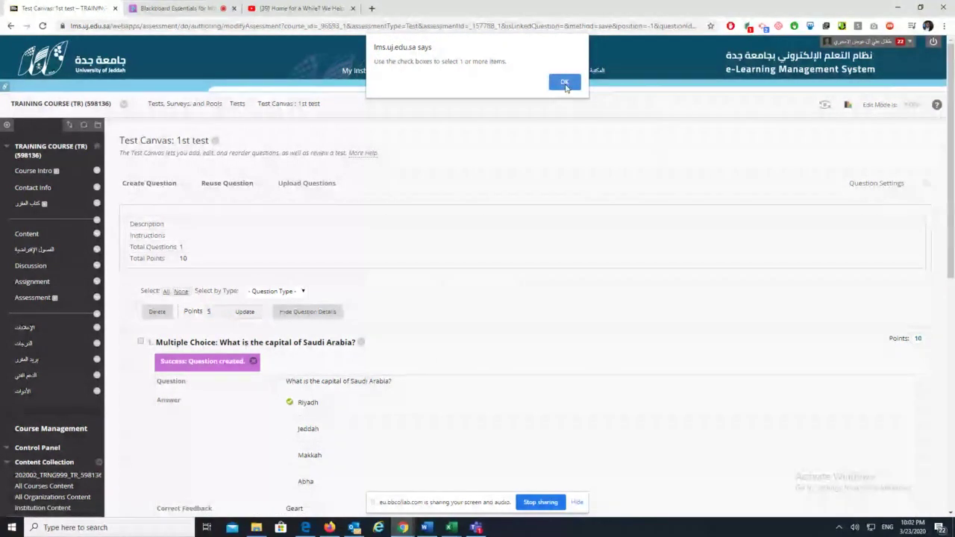
pyautogui.click(564, 82)
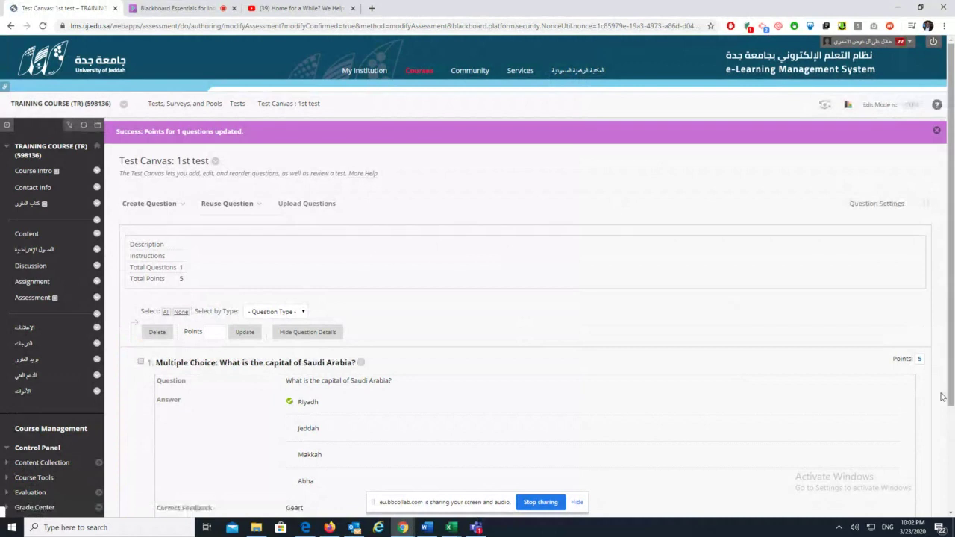
# Look over the available question types, then confirm the Test Canvas with OK
pyautogui.scroll(-2, 354, 377)
pyautogui.scroll(-2, 355, 377)
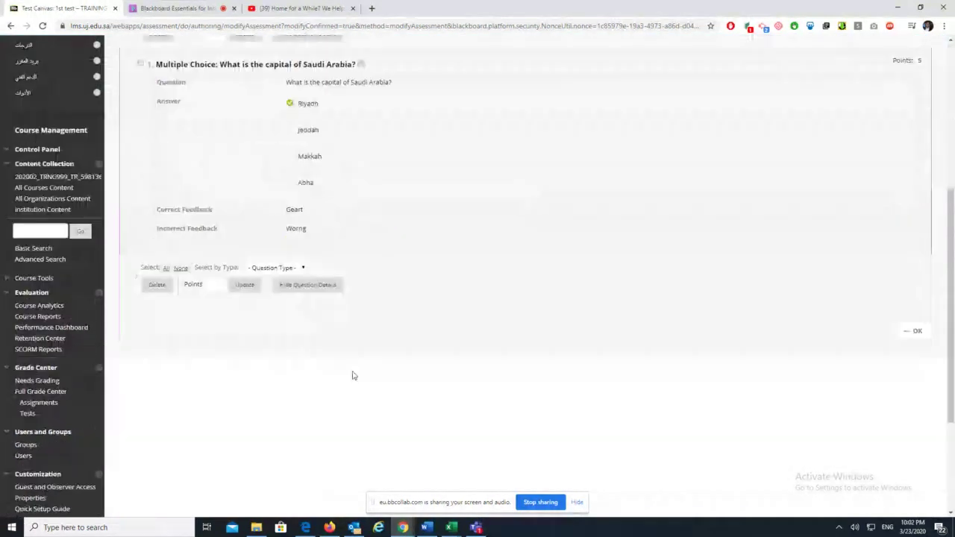
pyautogui.scroll(4, 354, 376)
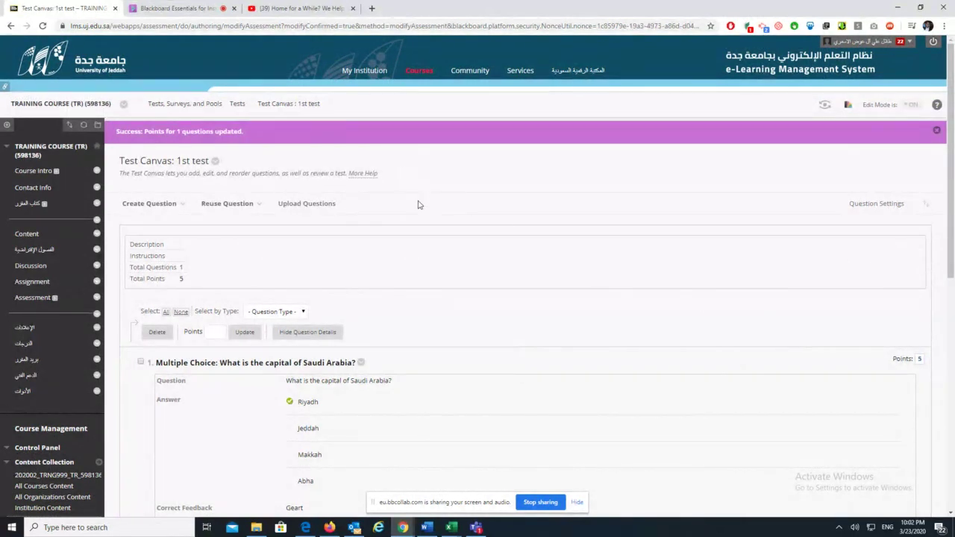
pyautogui.scroll(-6, 279, 213)
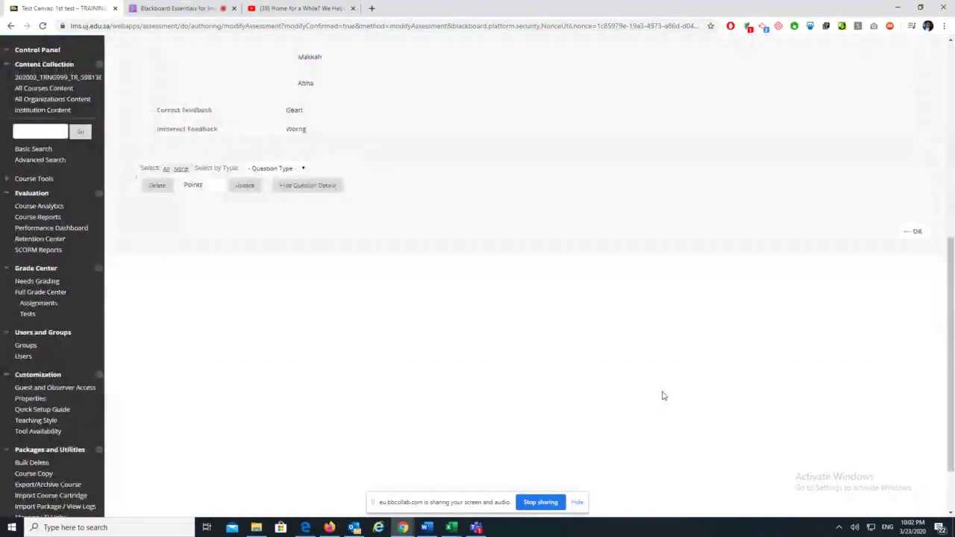
pyautogui.scroll(3, 343, 317)
pyautogui.scroll(4, 310, 315)
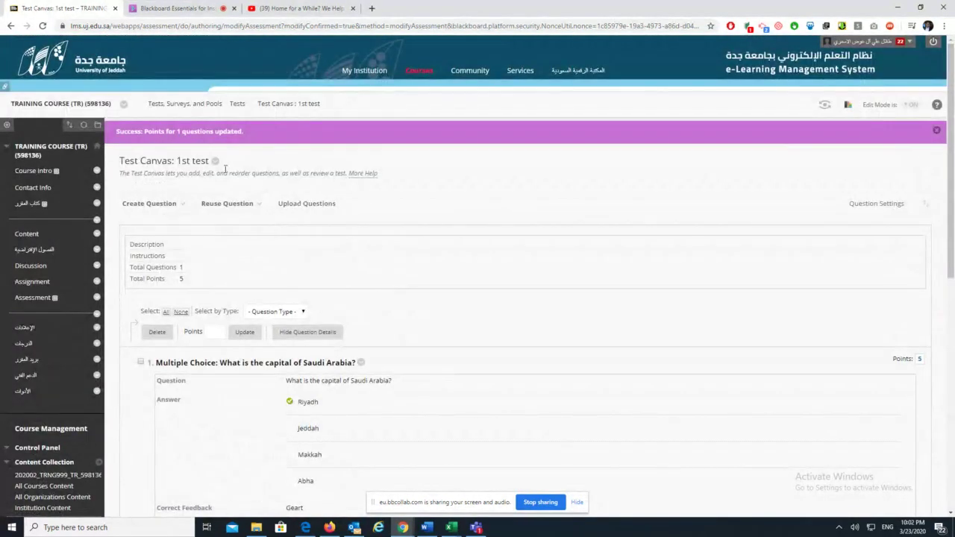
pyautogui.click(135, 204)
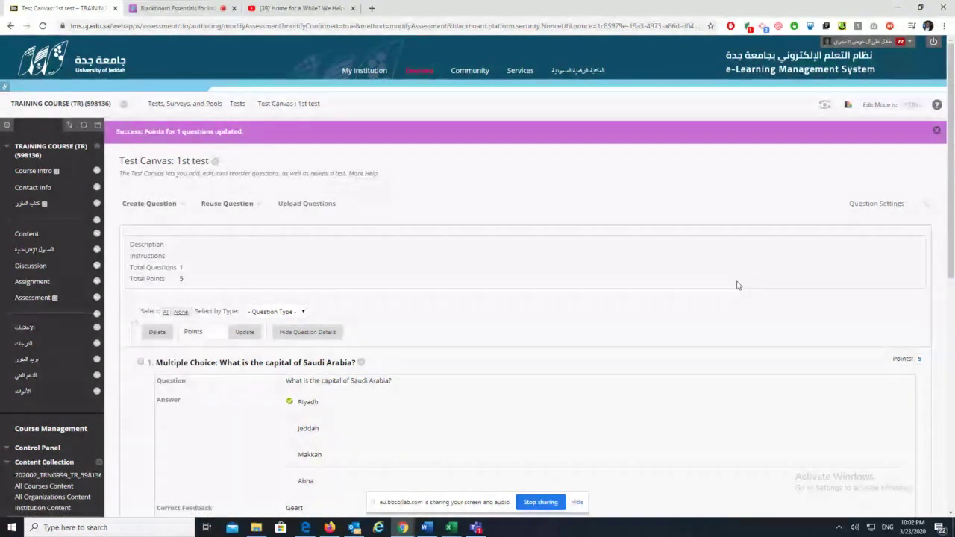
pyautogui.scroll(-10, 739, 283)
pyautogui.click(910, 158)
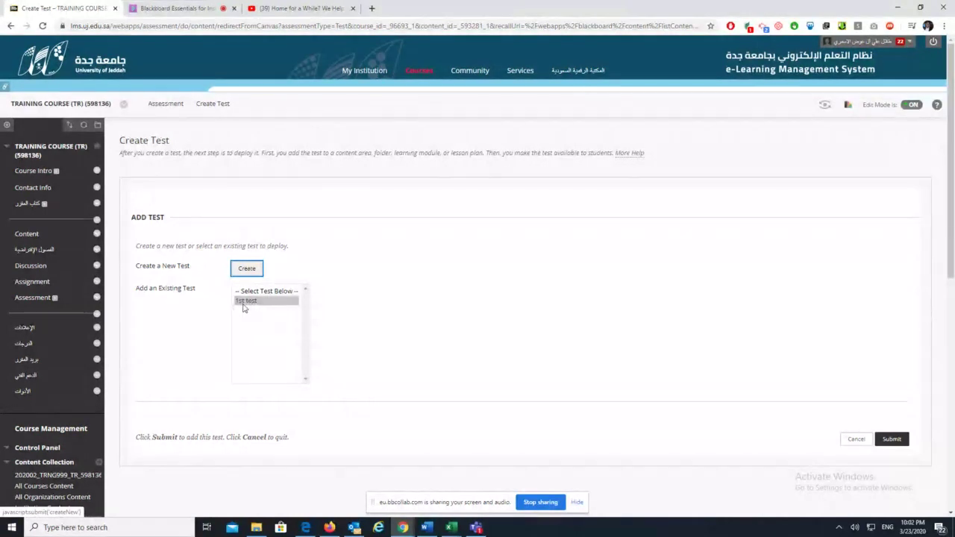
# Add the existing 1st test to the course, opening in the same window
pyautogui.click(253, 301)
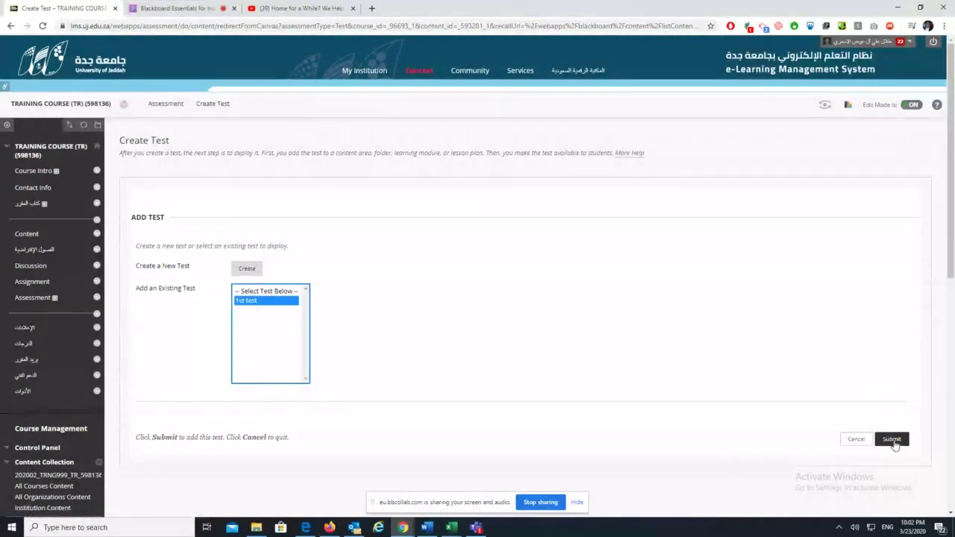
pyautogui.click(892, 439)
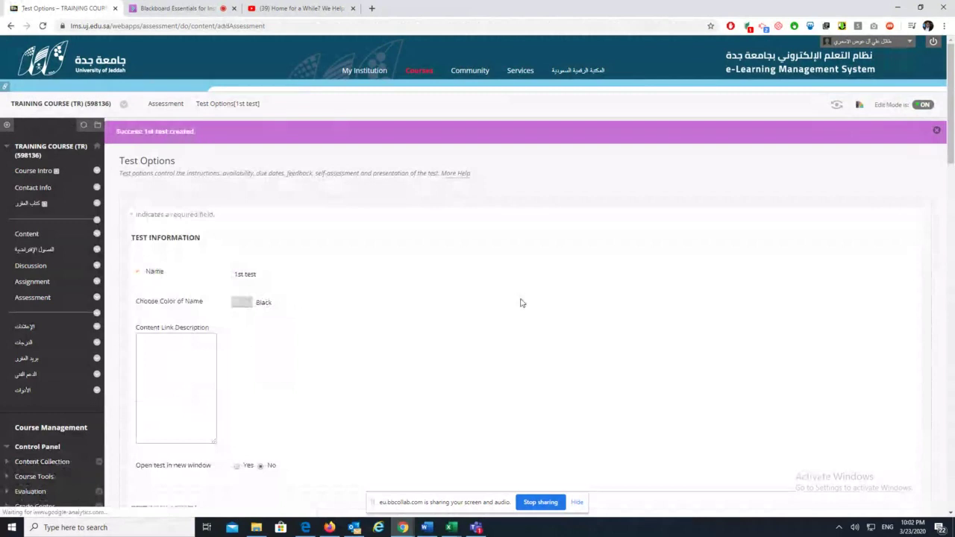
pyautogui.click(300, 408)
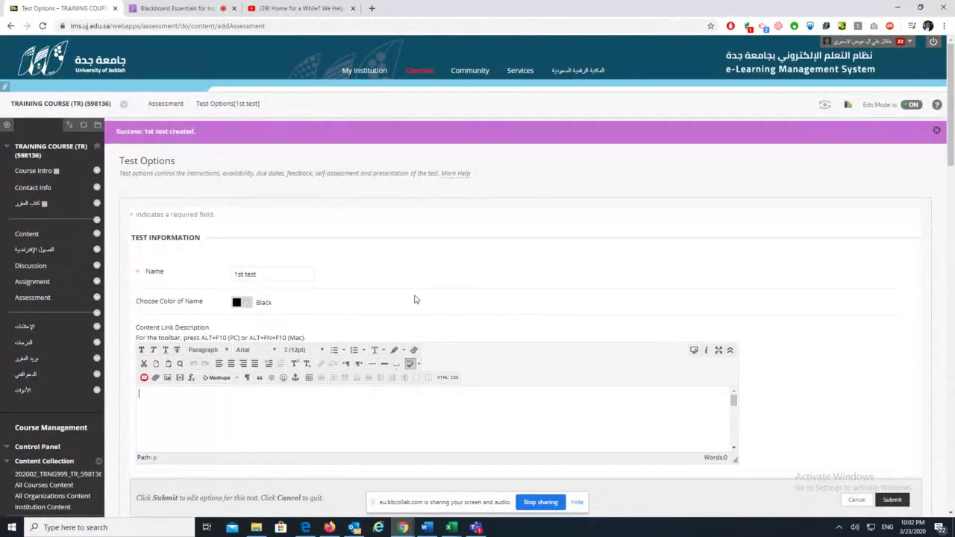
pyautogui.scroll(-3, 433, 299)
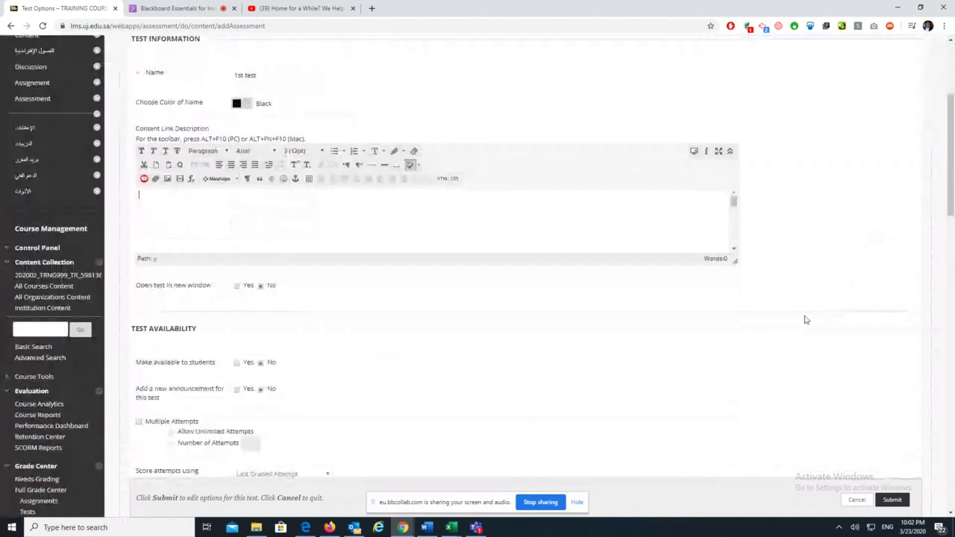
pyautogui.click(237, 287)
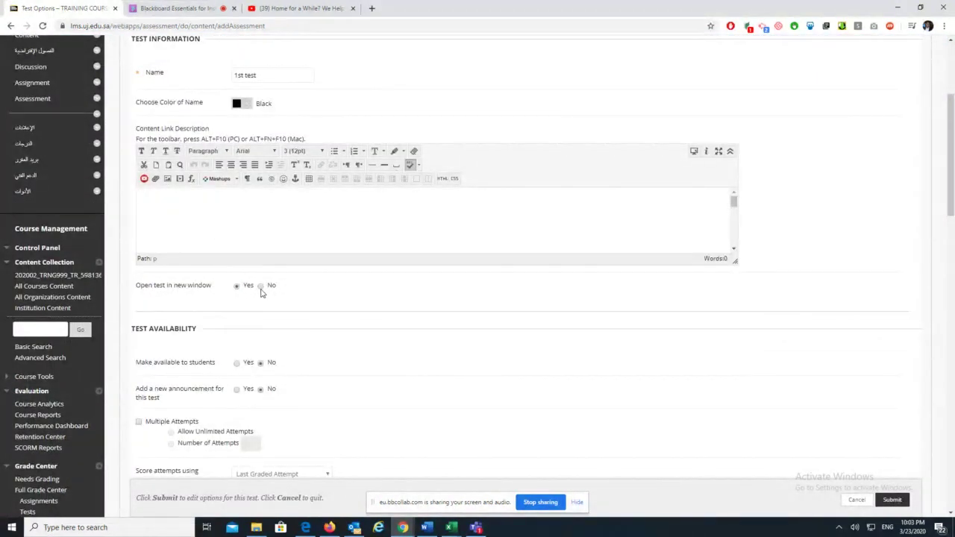
# Make 1st test available, announce it, and allow multiple attempts
pyautogui.scroll(-2, 385, 418)
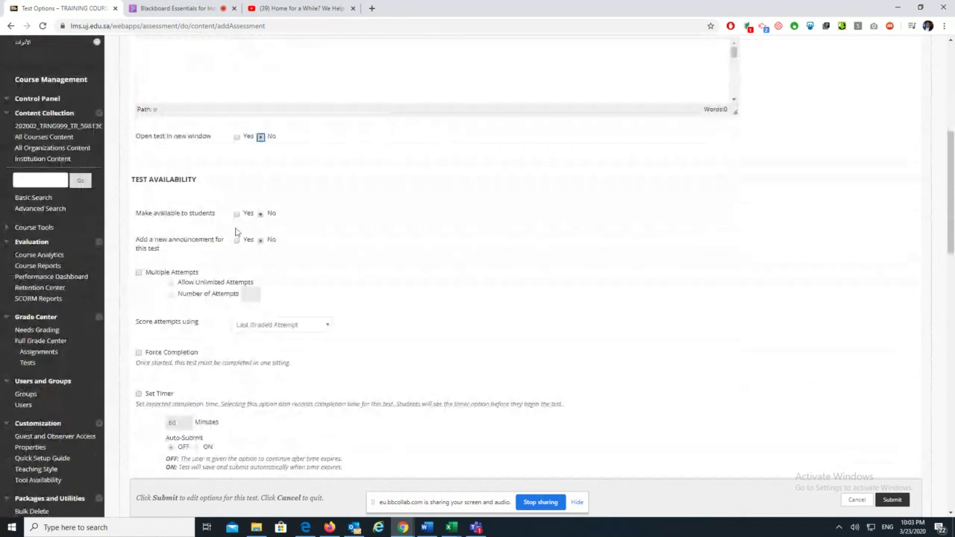
pyautogui.click(235, 215)
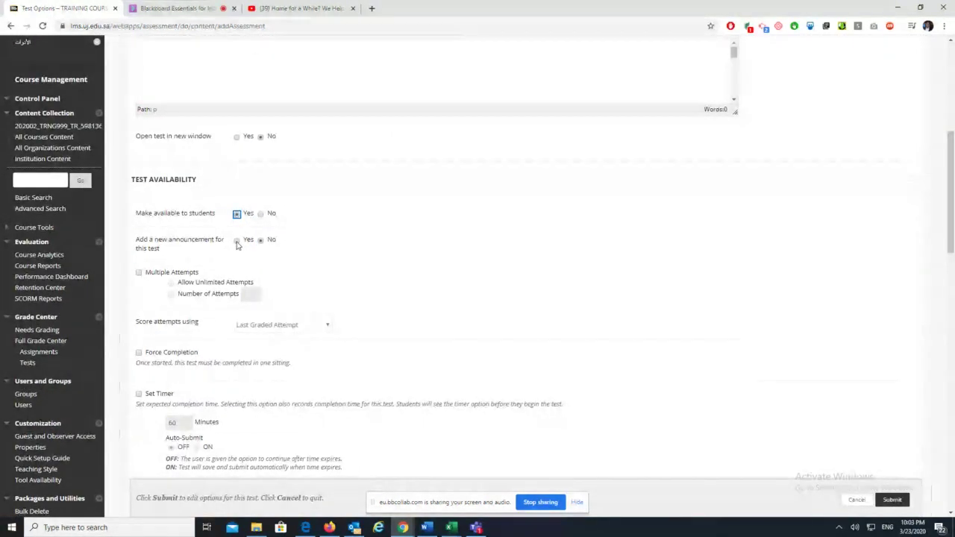
pyautogui.click(237, 241)
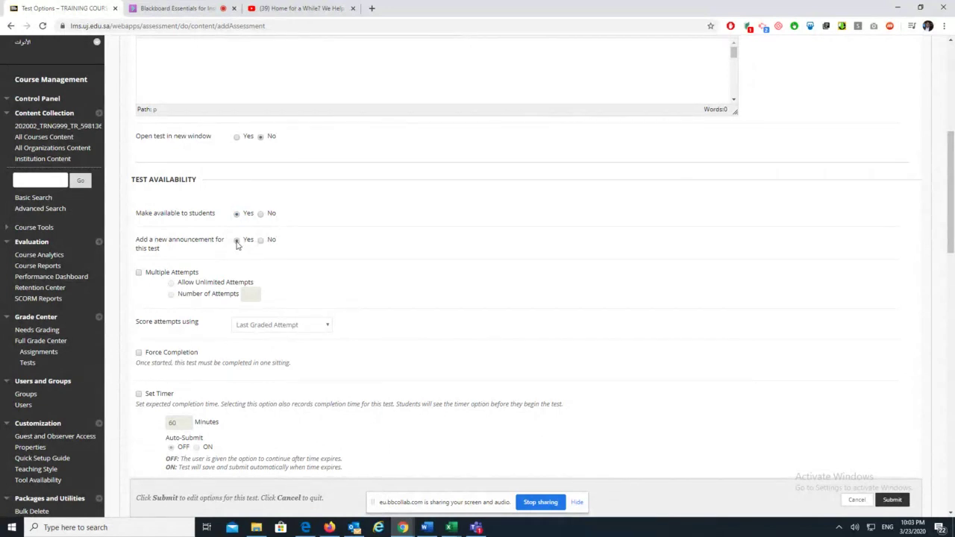
pyautogui.click(138, 273)
# Review the Score attempts using choices, then switch to the Blackboard Collaborate session
pyautogui.scroll(-3, 362, 319)
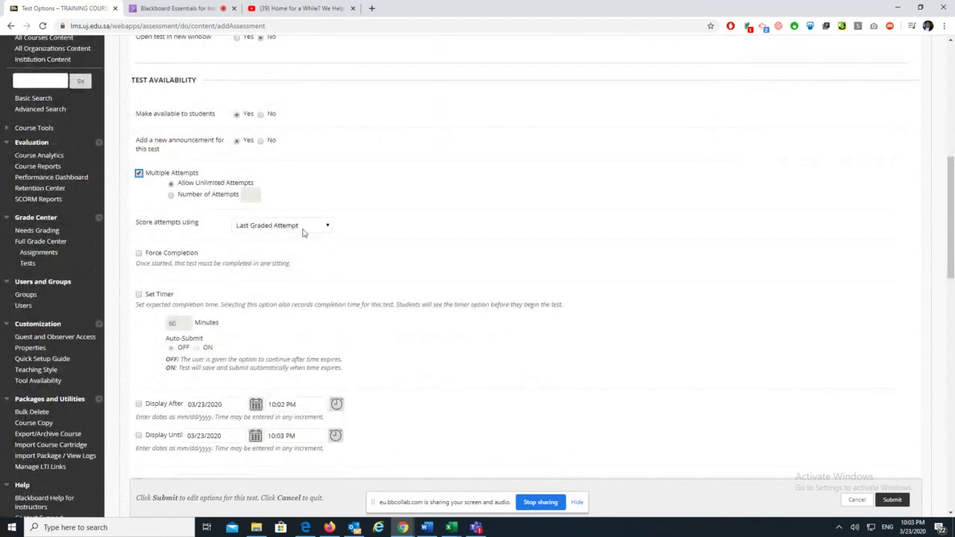
pyautogui.click(327, 227)
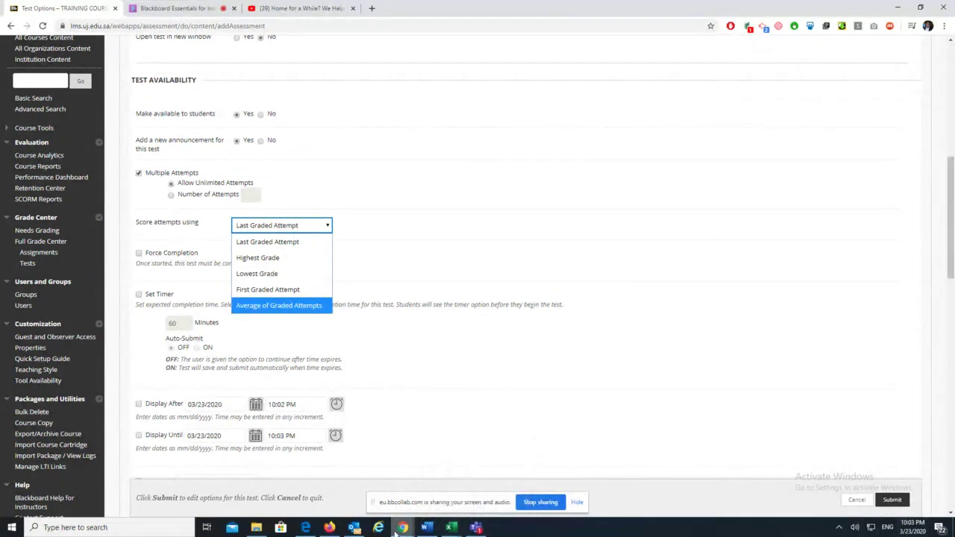
pyautogui.moveTo(477, 528)
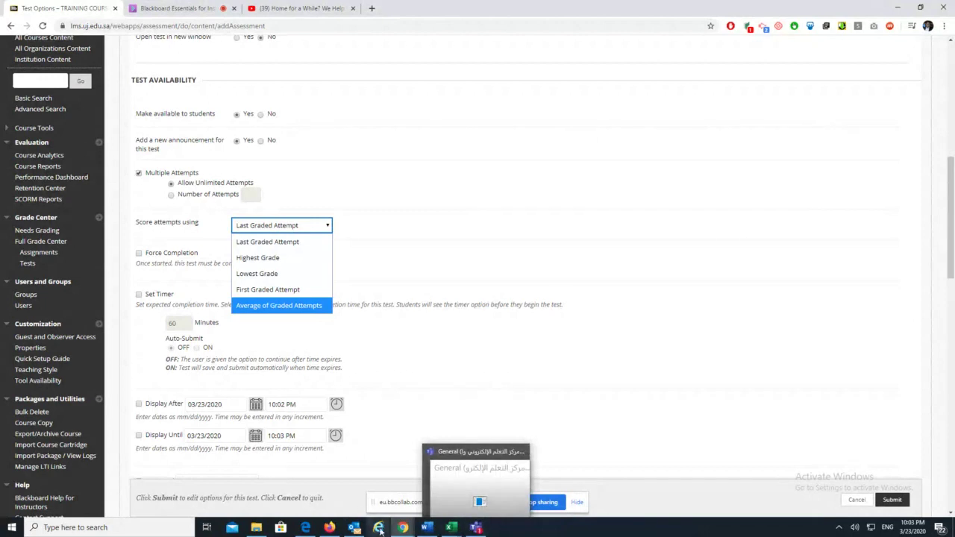
pyautogui.click(157, 7)
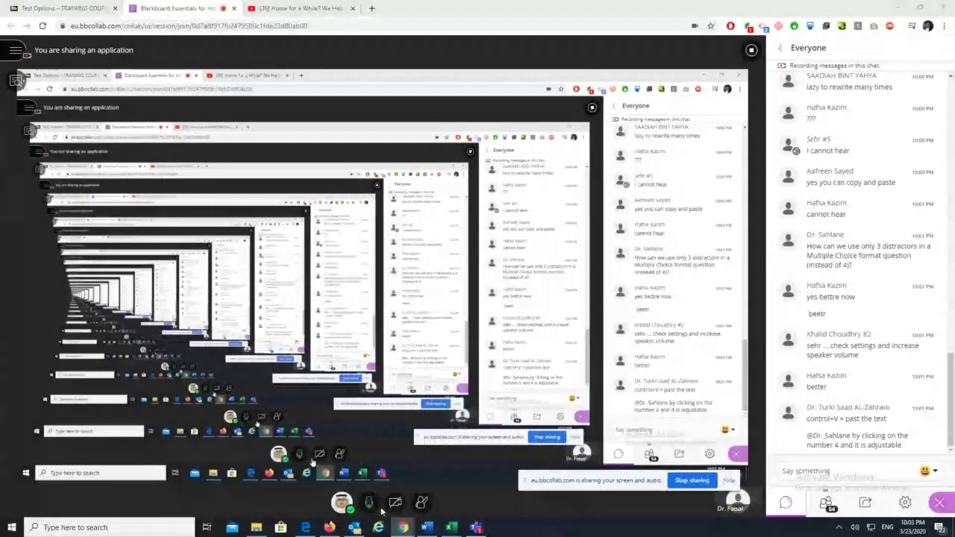
# Unmute the microphone in Collaborate and go back to the Test Options page
pyautogui.moveTo(458, 503)
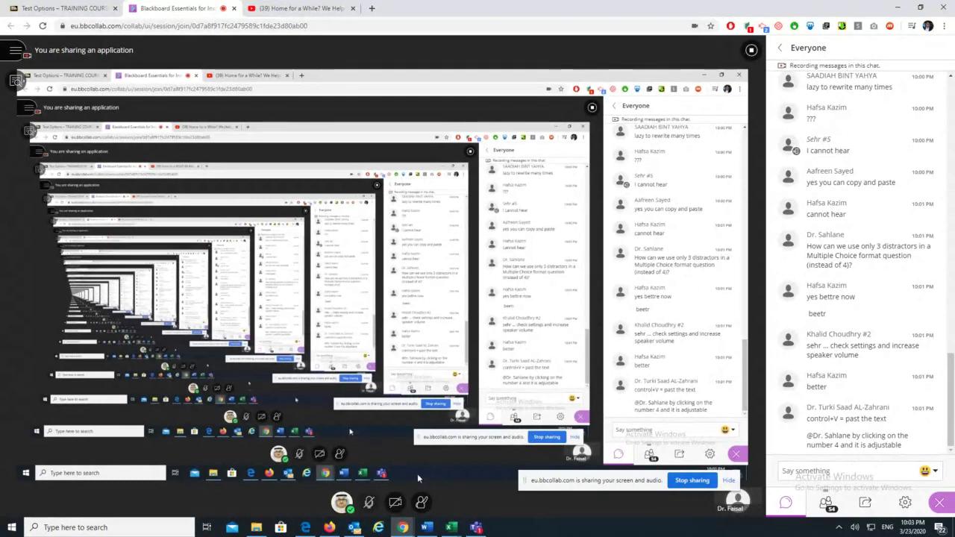
pyautogui.click(369, 502)
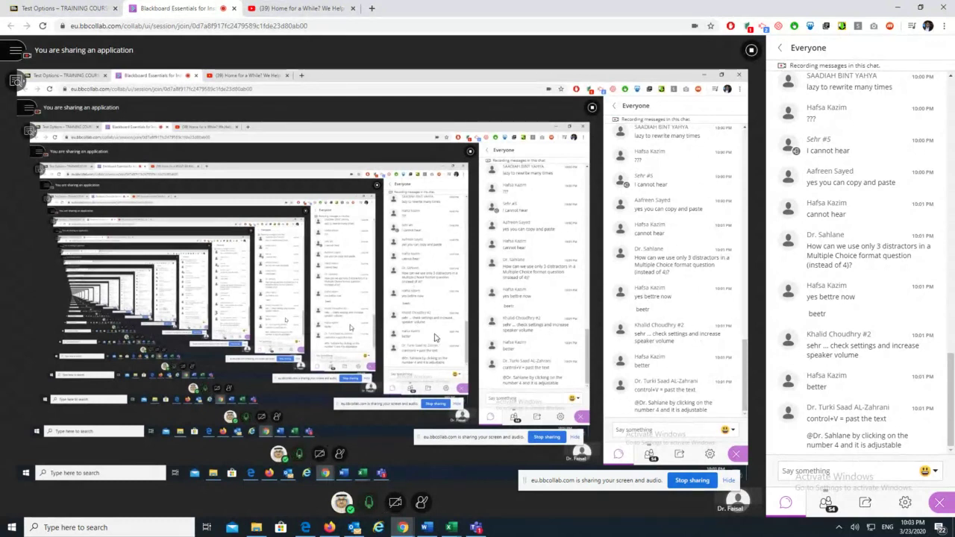
pyautogui.click(15, 7)
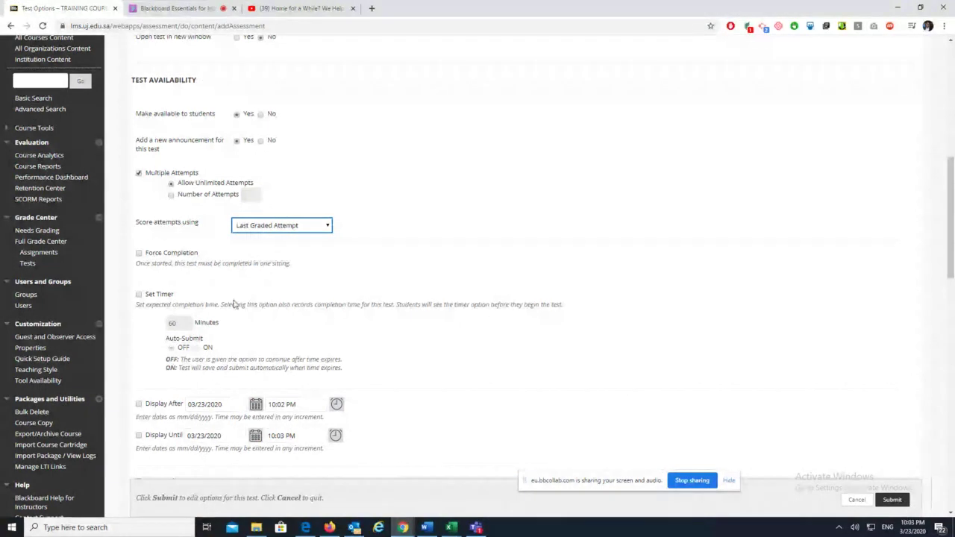
# Turn on Force Completion and a 10-minute timer, glancing at the live session chat
pyautogui.click(138, 254)
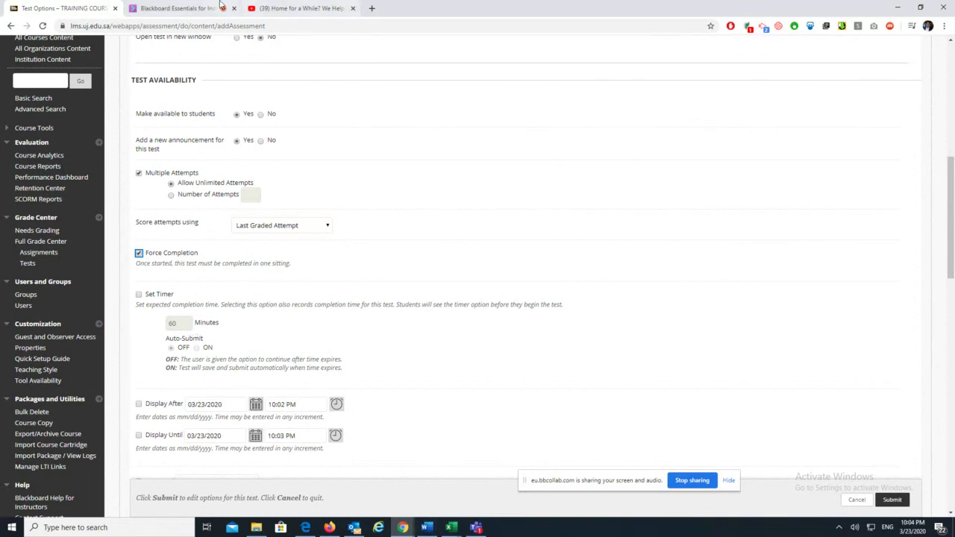
pyautogui.click(195, 6)
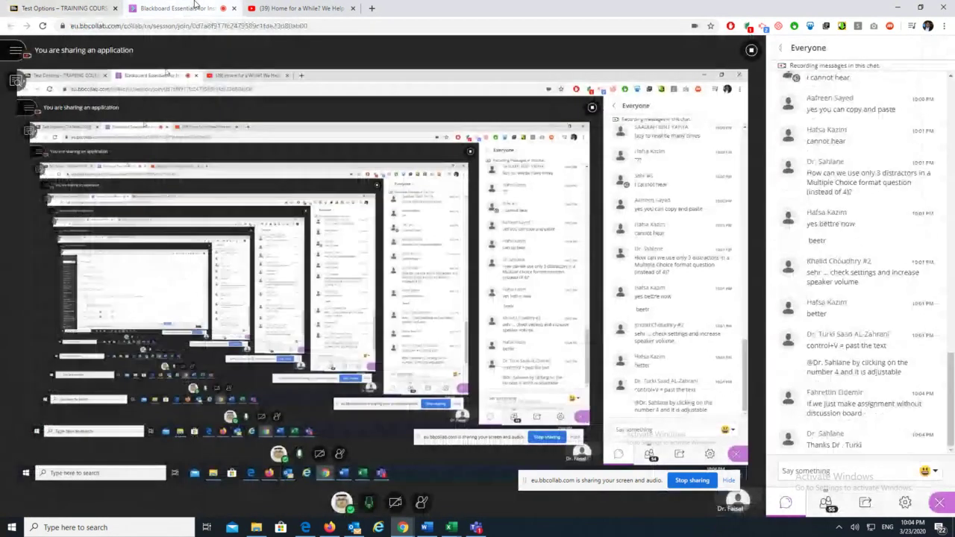
pyautogui.click(73, 7)
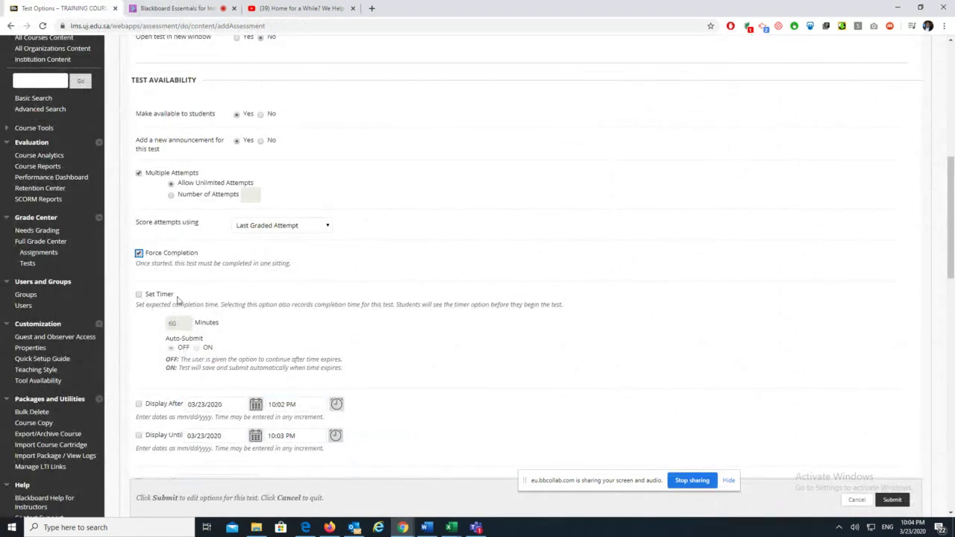
pyautogui.click(139, 295)
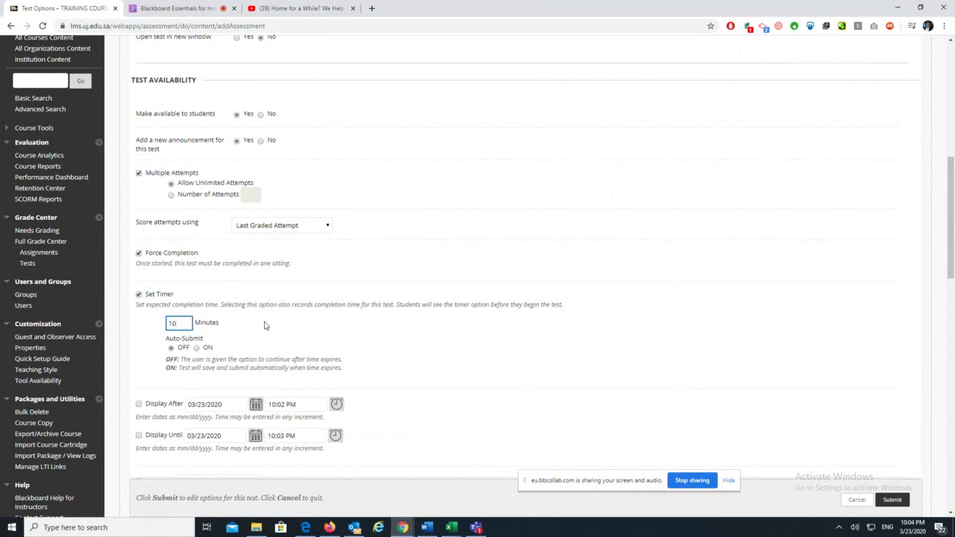
pyautogui.click(281, 328)
pyautogui.scroll(-2, 294, 324)
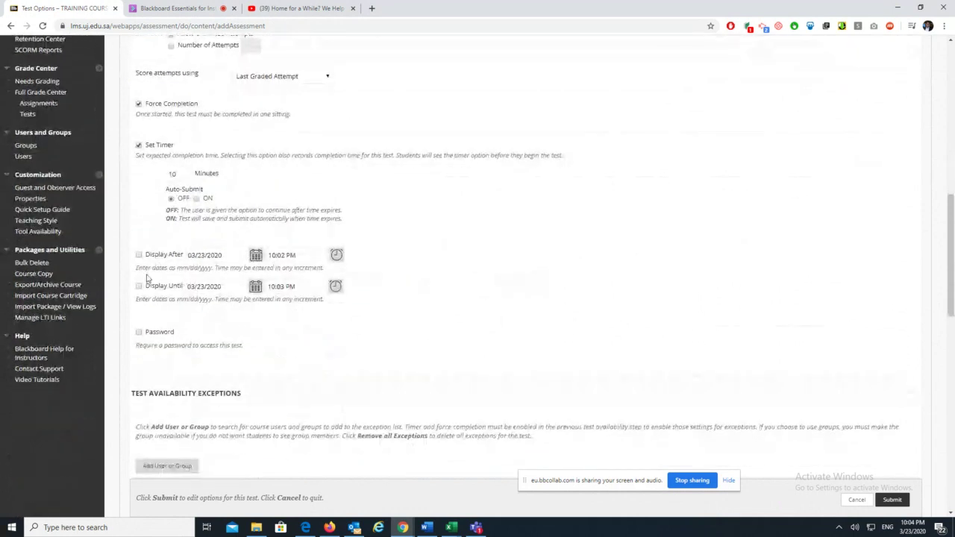
pyautogui.click(178, 9)
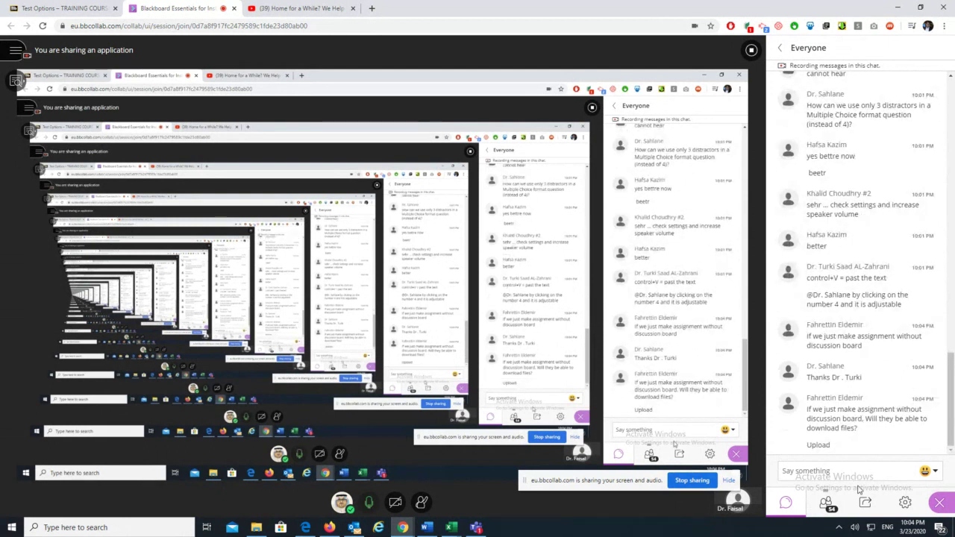
pyautogui.click(52, 8)
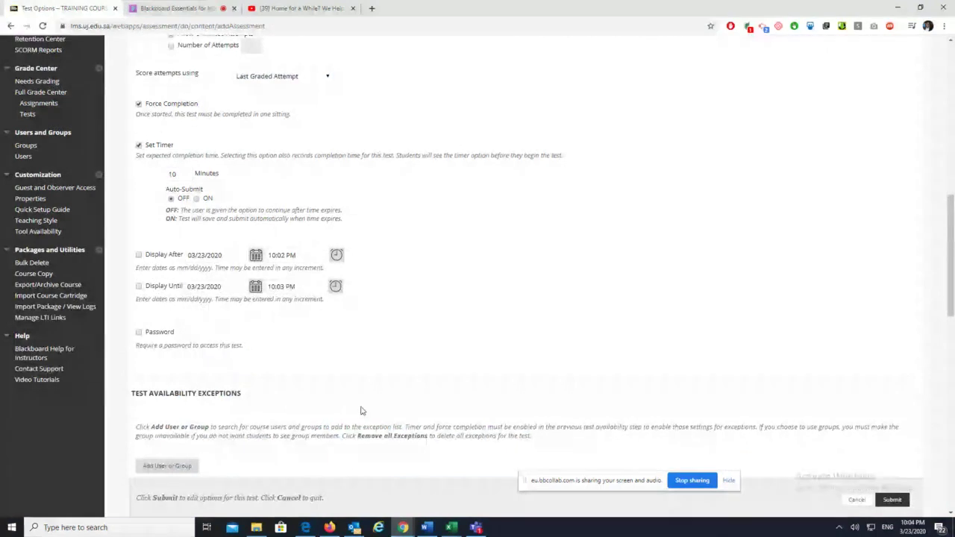
pyautogui.scroll(-1, 260, 324)
# Require a password and set a 03/23/2020 10:05 PM due date blocking late starts
pyautogui.click(138, 282)
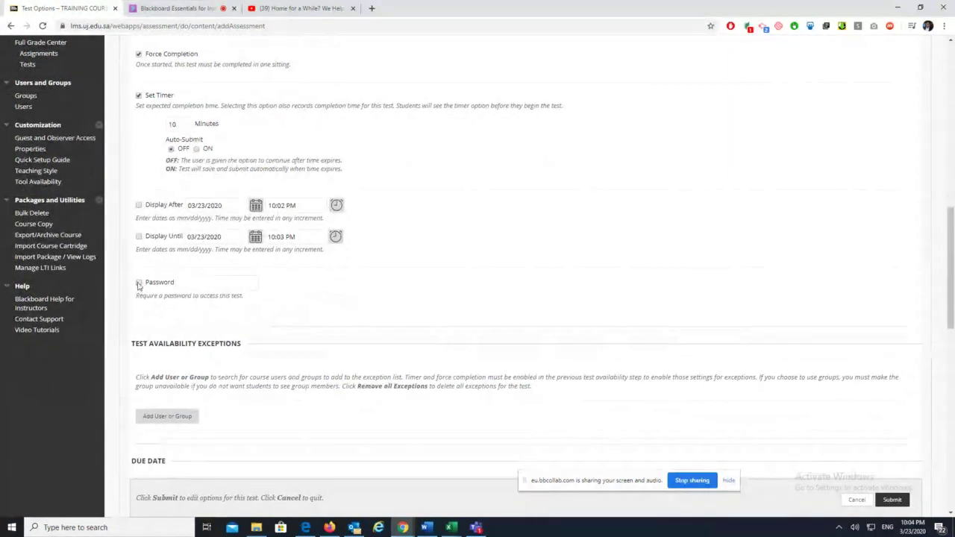
pyautogui.click(208, 284)
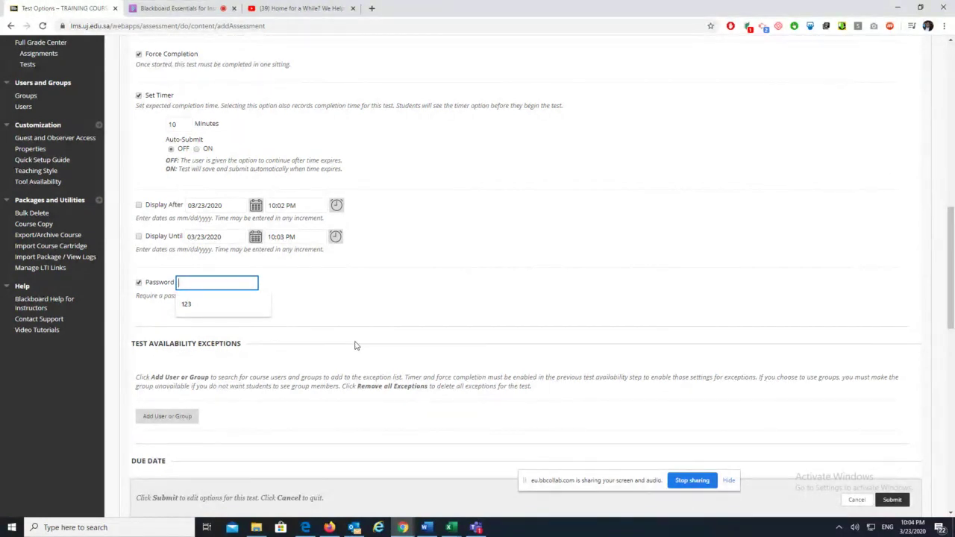
pyautogui.scroll(-2, 311, 381)
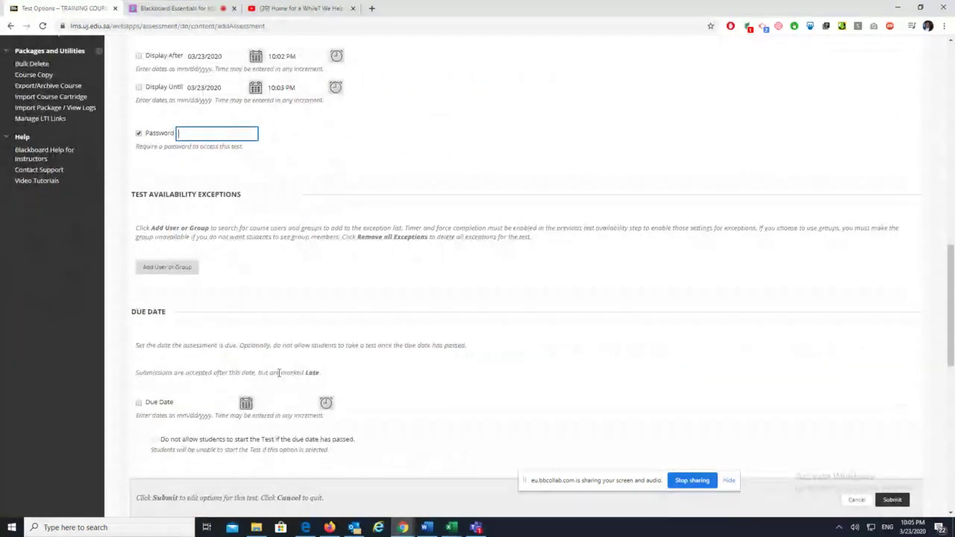
pyautogui.scroll(-2, 420, 380)
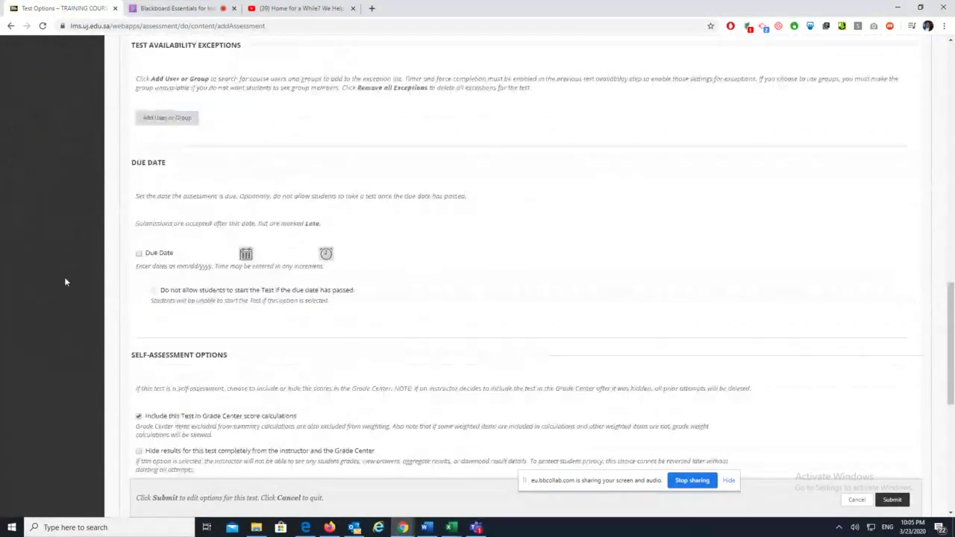
pyautogui.click(139, 254)
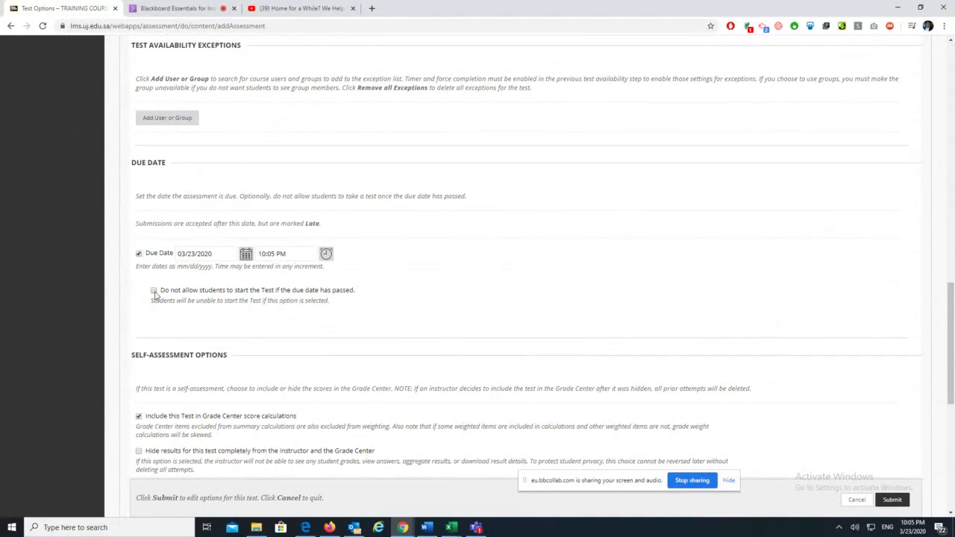
pyautogui.click(154, 291)
pyautogui.scroll(-3, 338, 365)
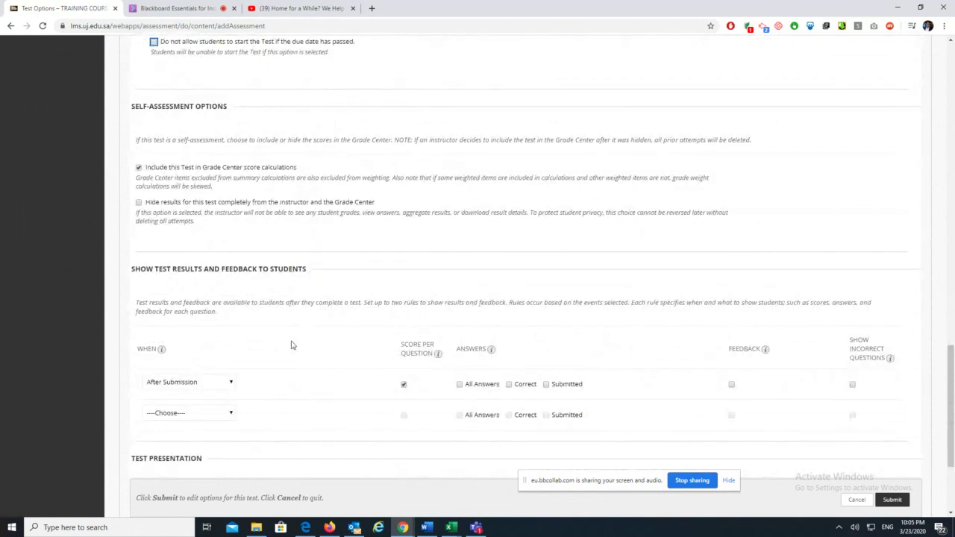
# Keep results shown After Submission and untick Score per Question
pyautogui.scroll(-1, 295, 348)
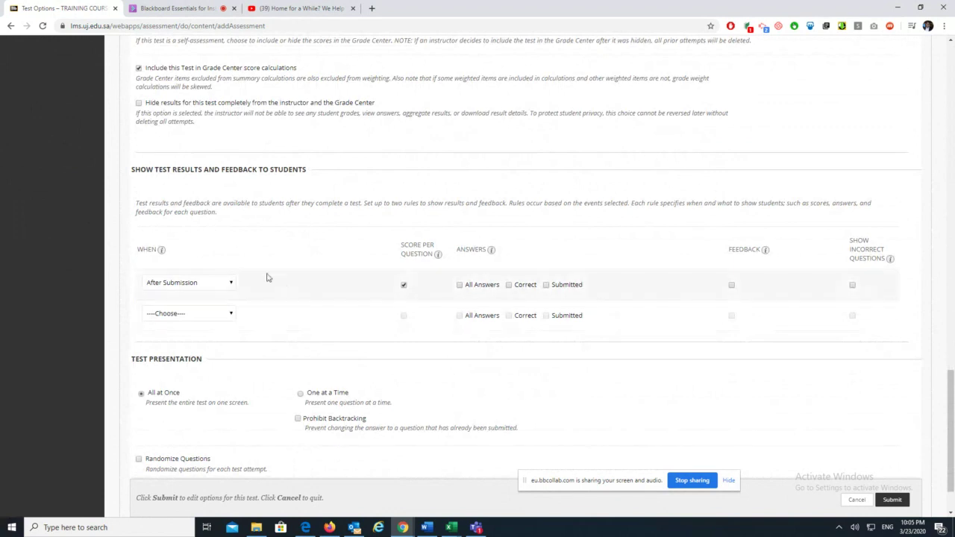
pyautogui.click(231, 285)
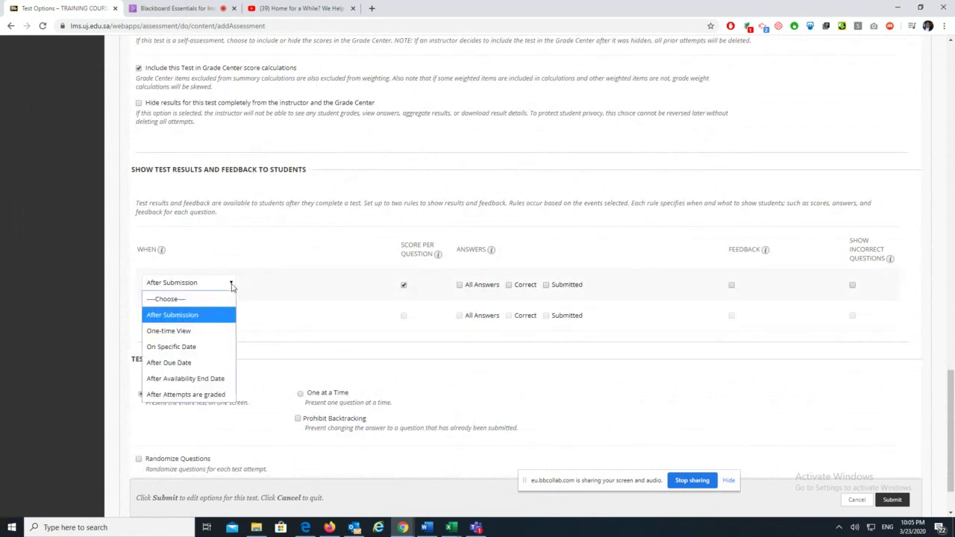
pyautogui.click(469, 202)
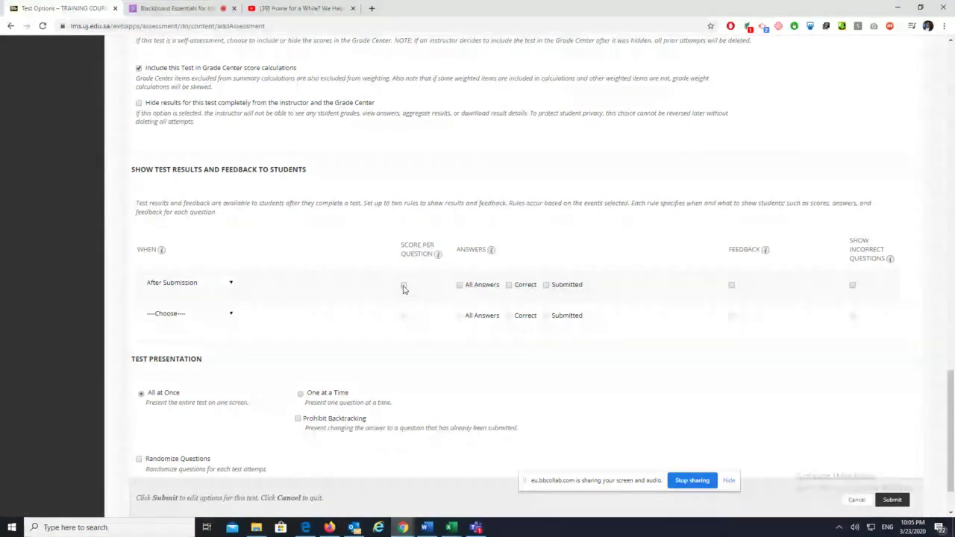
pyautogui.click(402, 287)
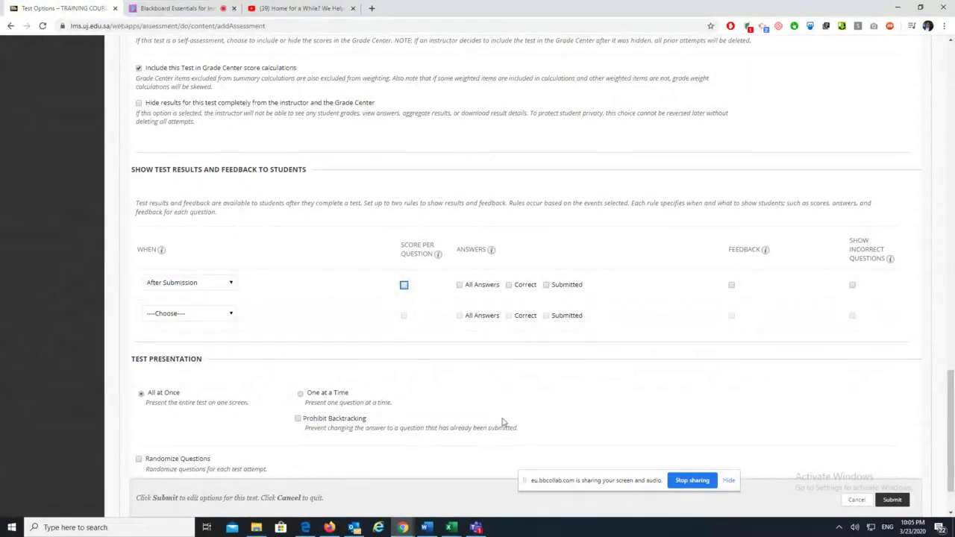
pyautogui.scroll(-1, 291, 418)
# Try the presentation options, settling on All at Once with Randomize Questions
pyautogui.scroll(-1, 291, 419)
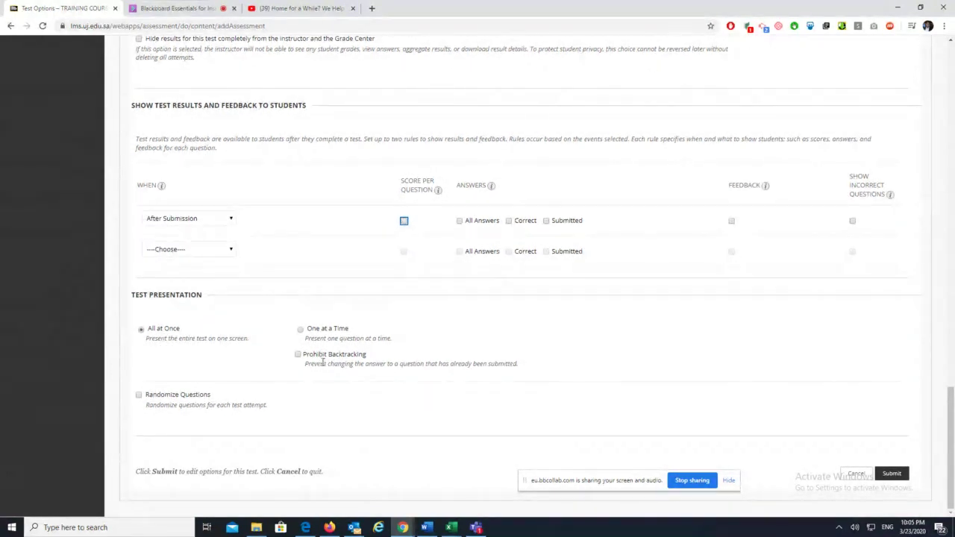
pyautogui.click(301, 329)
pyautogui.click(301, 330)
pyautogui.click(137, 396)
pyautogui.click(141, 329)
# Highlight the All at Once and Randomize Questions descriptions, keeping randomization on
pyautogui.moveTo(184, 332); pyautogui.dragTo(145, 335)
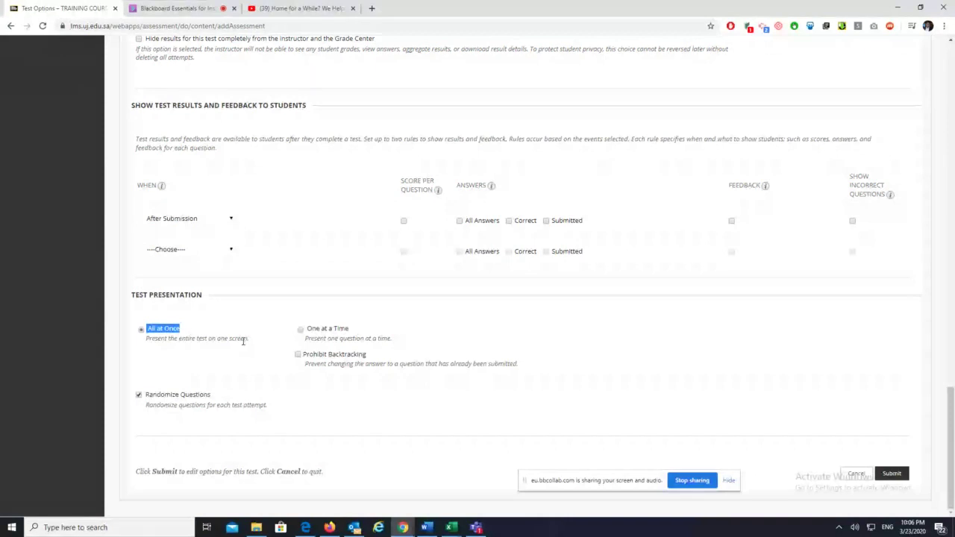
pyautogui.moveTo(241, 336); pyautogui.dragTo(154, 342)
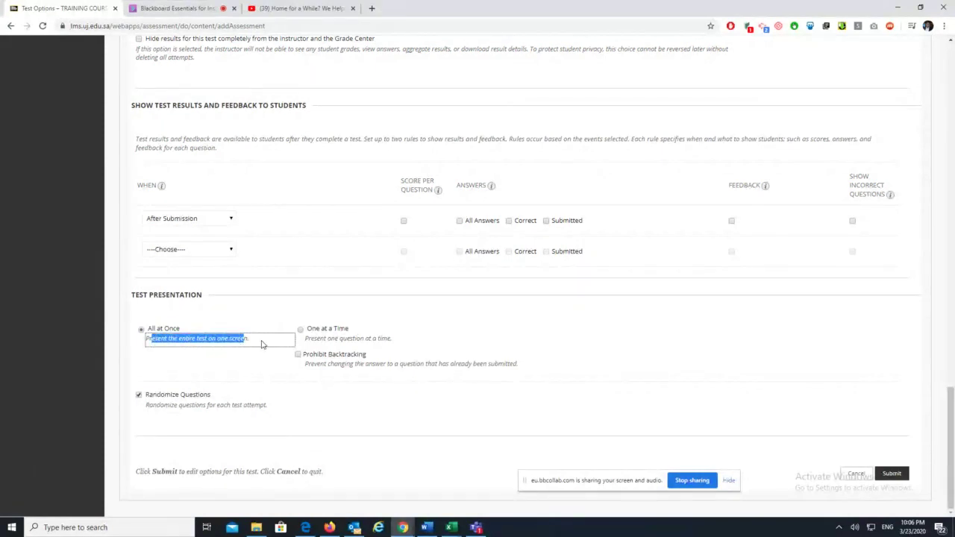
pyautogui.moveTo(251, 339); pyautogui.dragTo(157, 338)
pyautogui.click(265, 412)
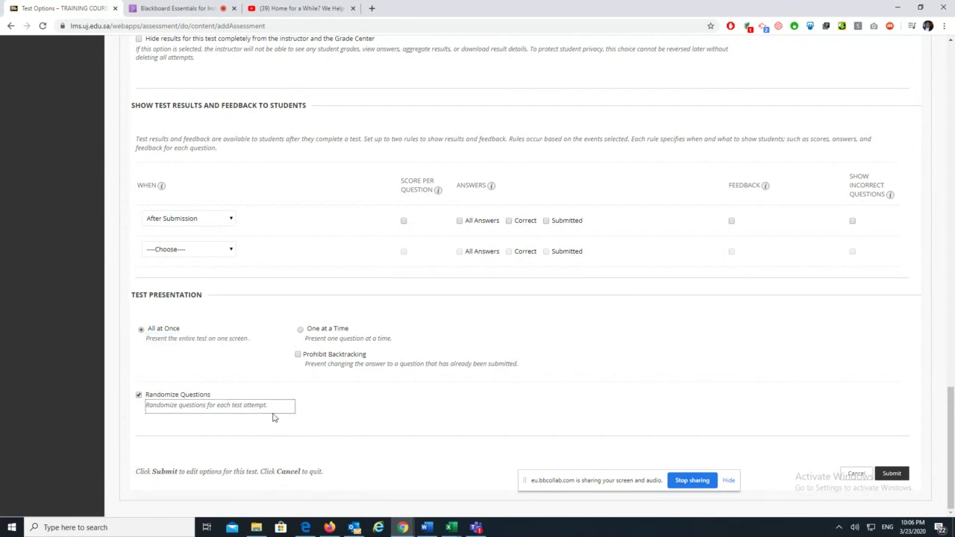
pyautogui.moveTo(267, 406); pyautogui.dragTo(148, 408)
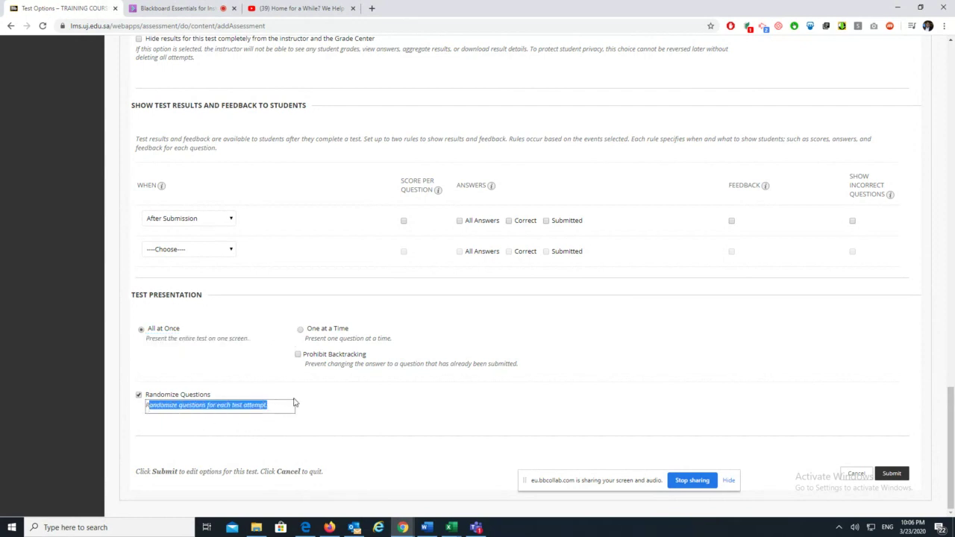
pyautogui.click(342, 411)
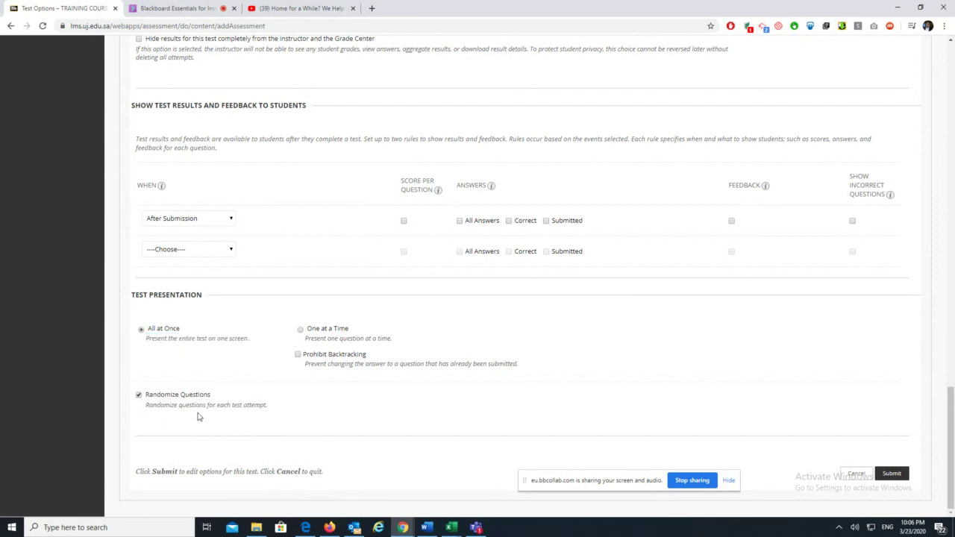
pyautogui.click(139, 396)
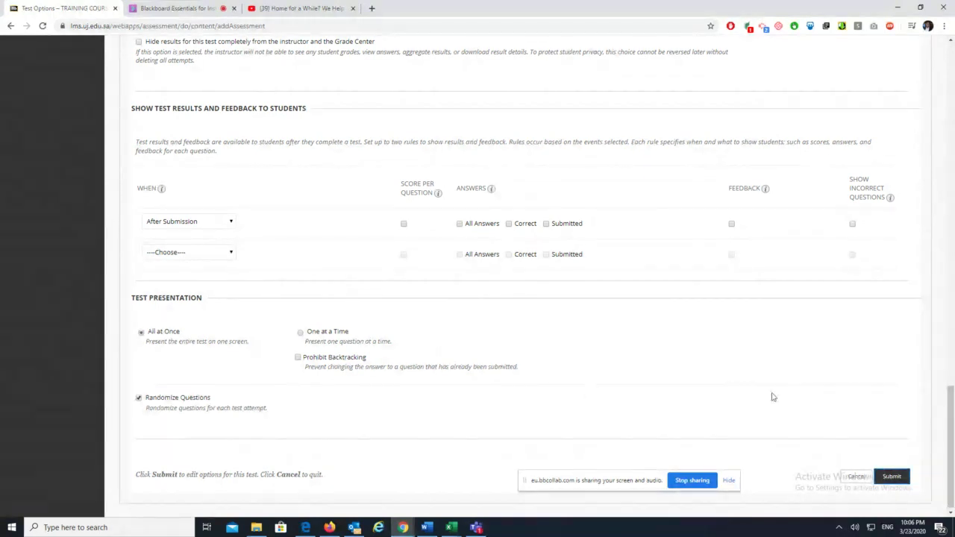
# Submit the test options, dropping the password requirement on the second try
pyautogui.moveTo(640, 482); pyautogui.dragTo(504, 483)
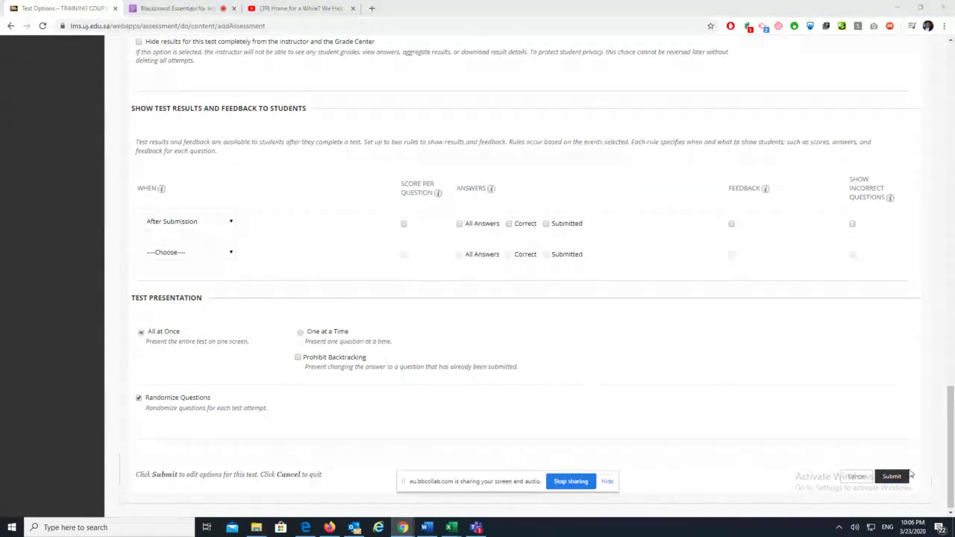
pyautogui.click(902, 478)
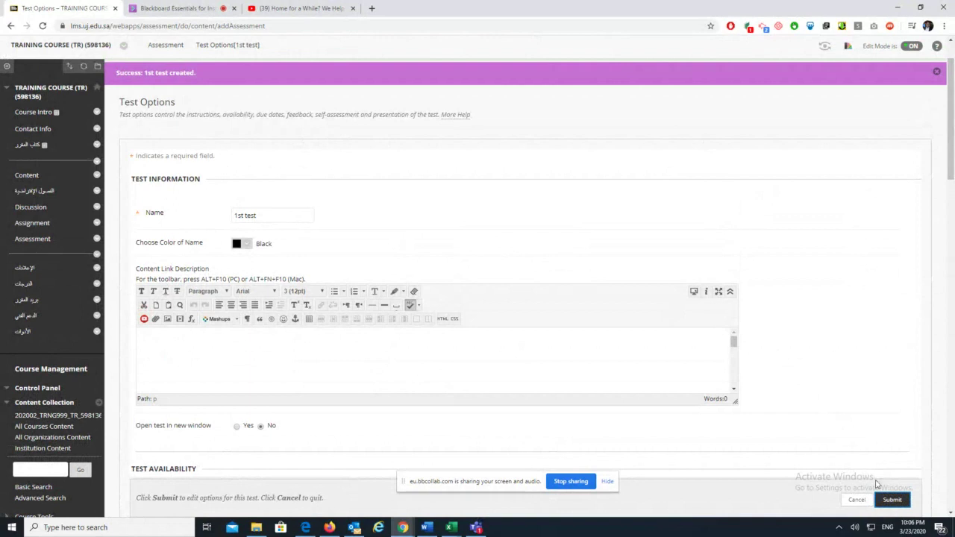
pyautogui.click(892, 500)
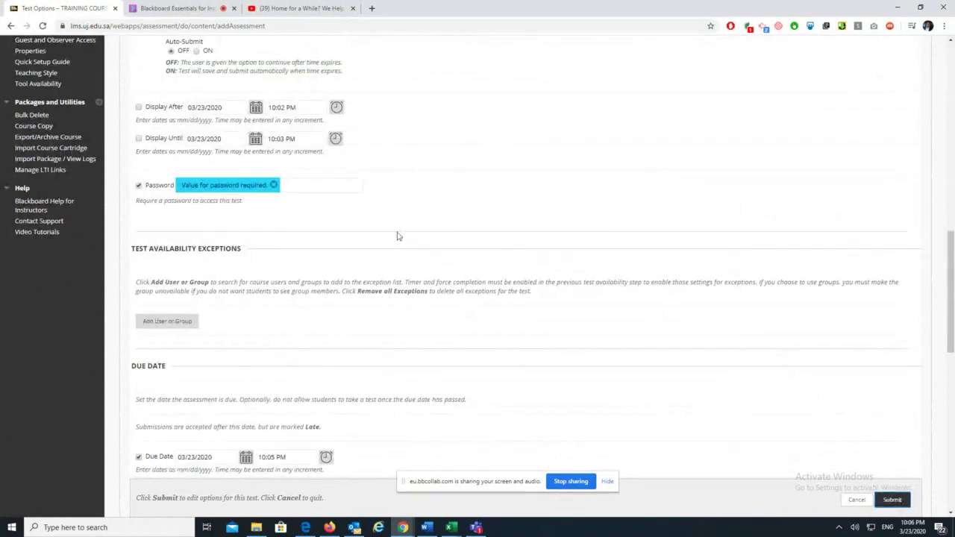
pyautogui.click(138, 185)
pyautogui.click(892, 499)
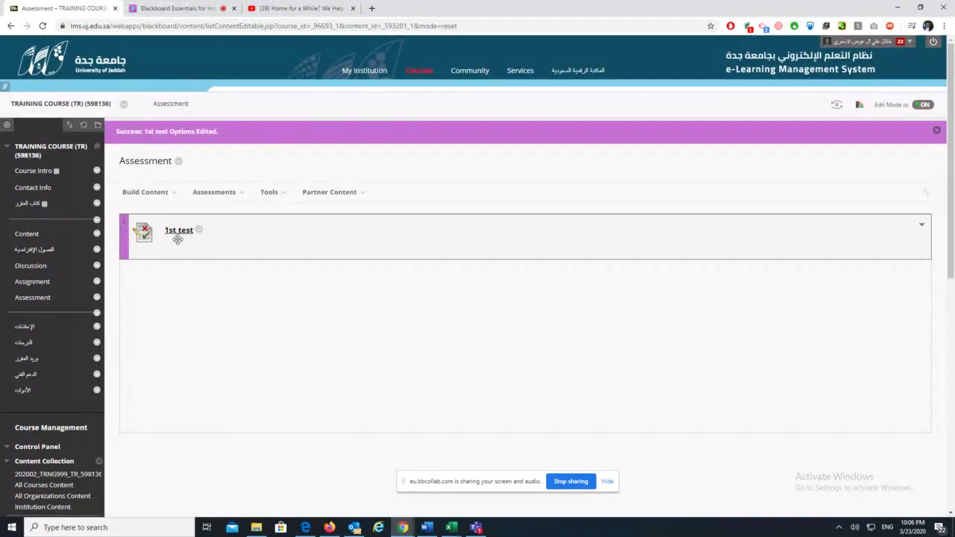
# Open the Full Grade Center to find the 1ST TEST column, then return to Collaborate
pyautogui.scroll(-4, 71, 470)
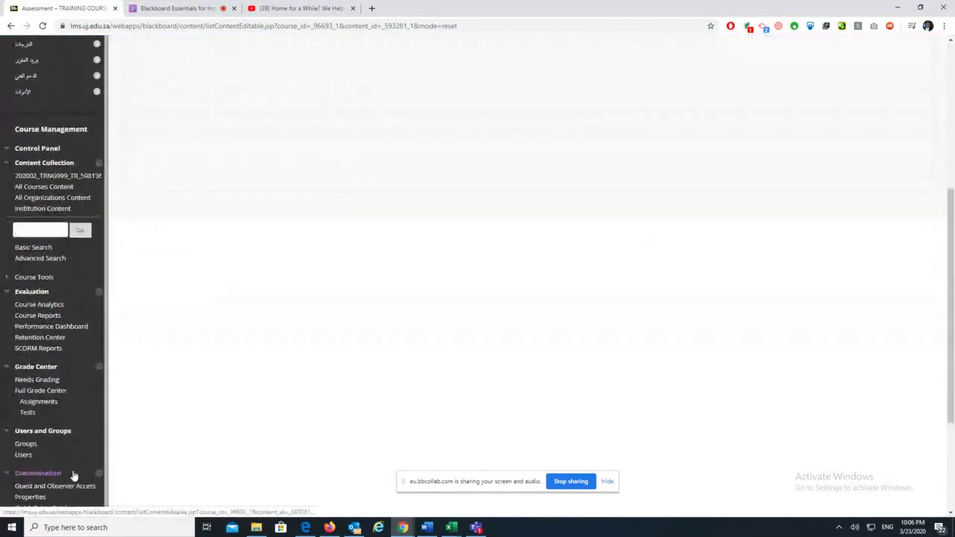
pyautogui.click(48, 390)
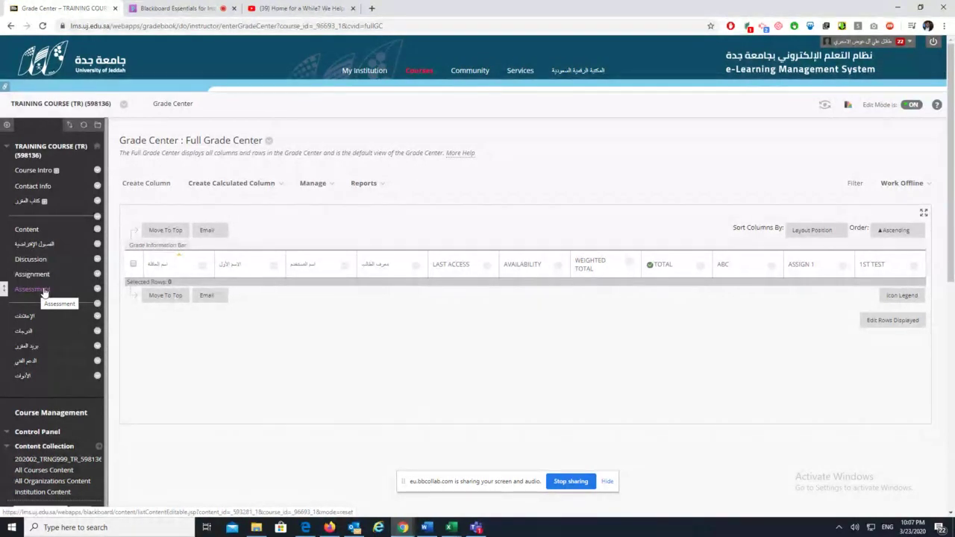
pyautogui.click(183, 8)
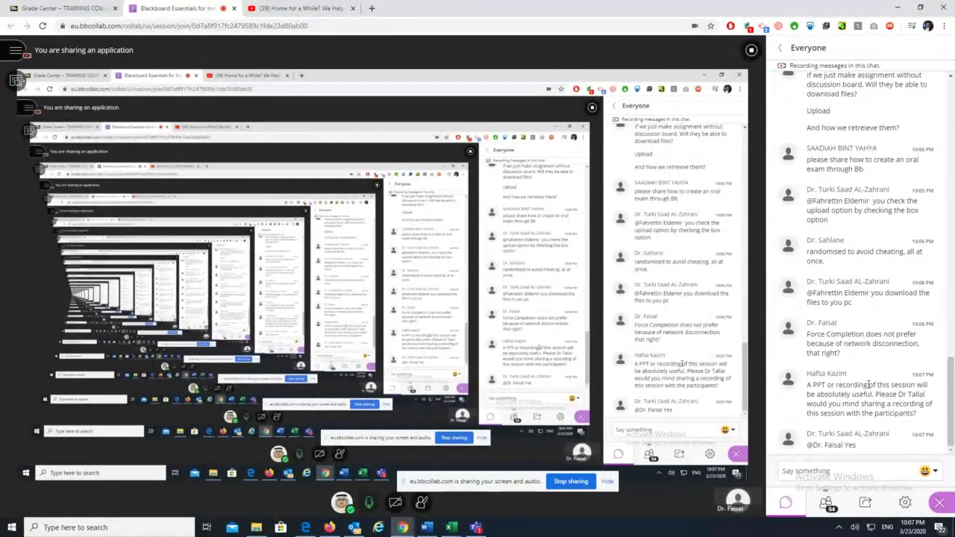
# Check the Collaborate session chat, then return to the Grade Center and head to the Assessment area
pyautogui.click(75, 9)
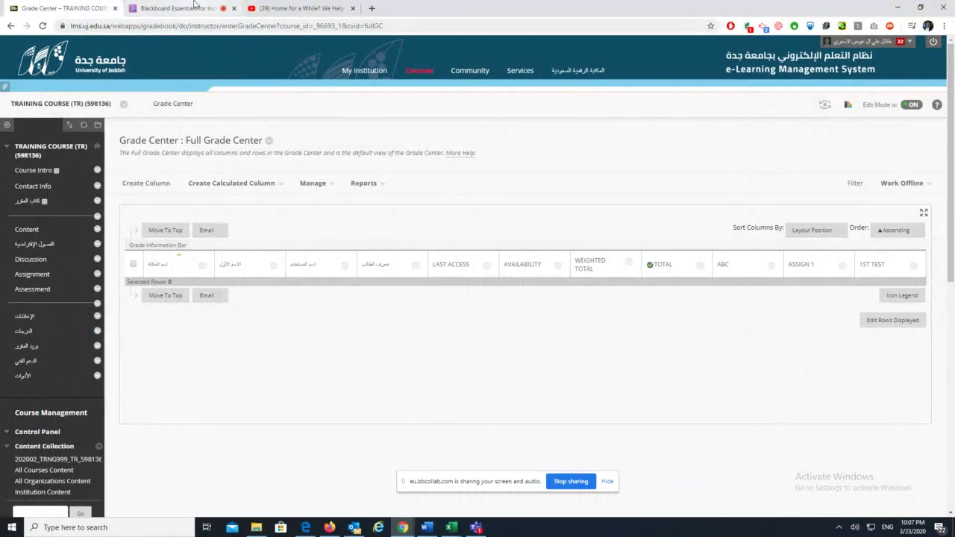
pyautogui.click(197, 5)
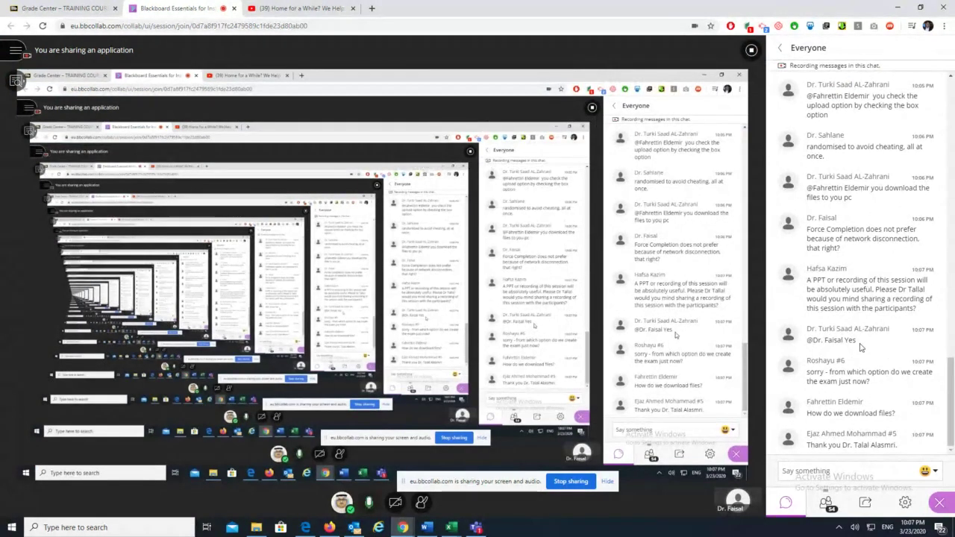
pyautogui.click(51, 9)
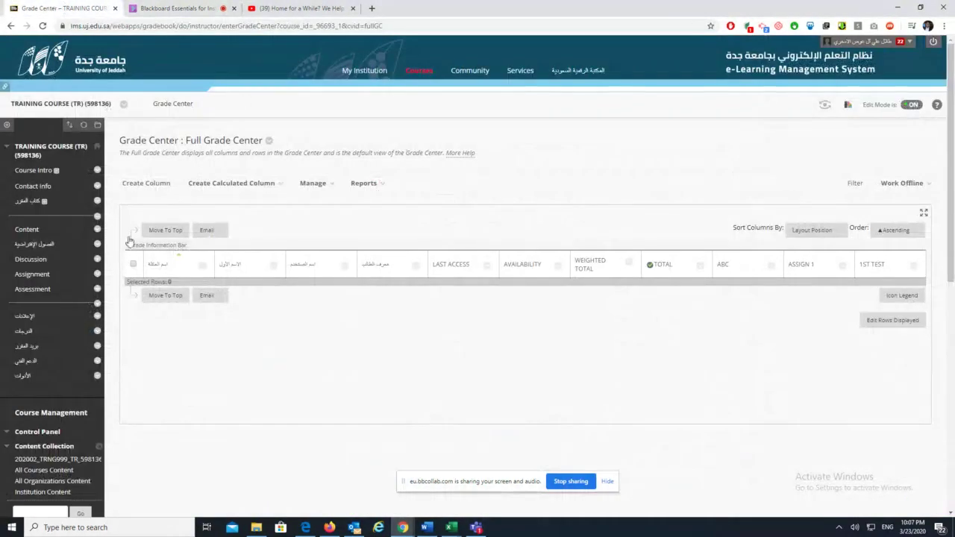
pyautogui.click(39, 290)
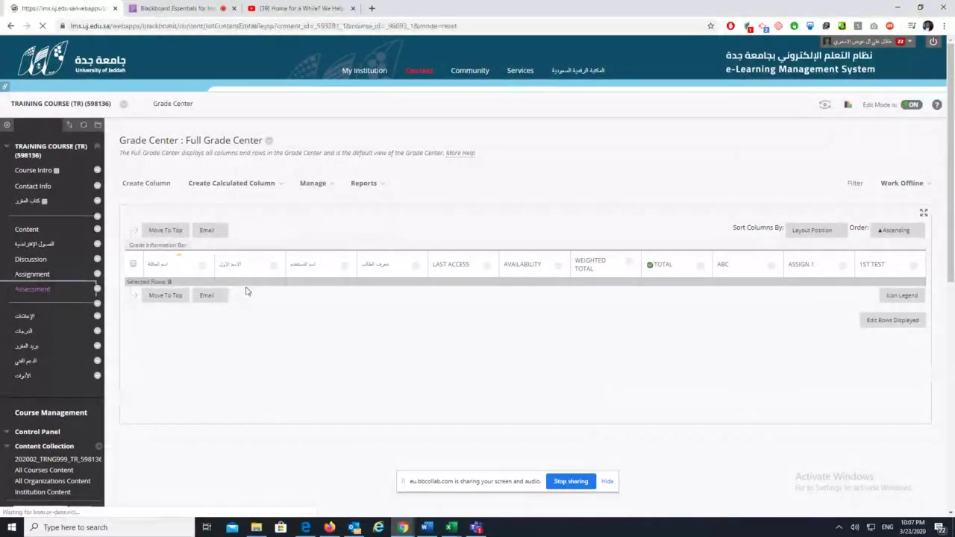
# Reopen the Test Options for 1st test and bring its Test Availability settings into view
pyautogui.click(200, 211)
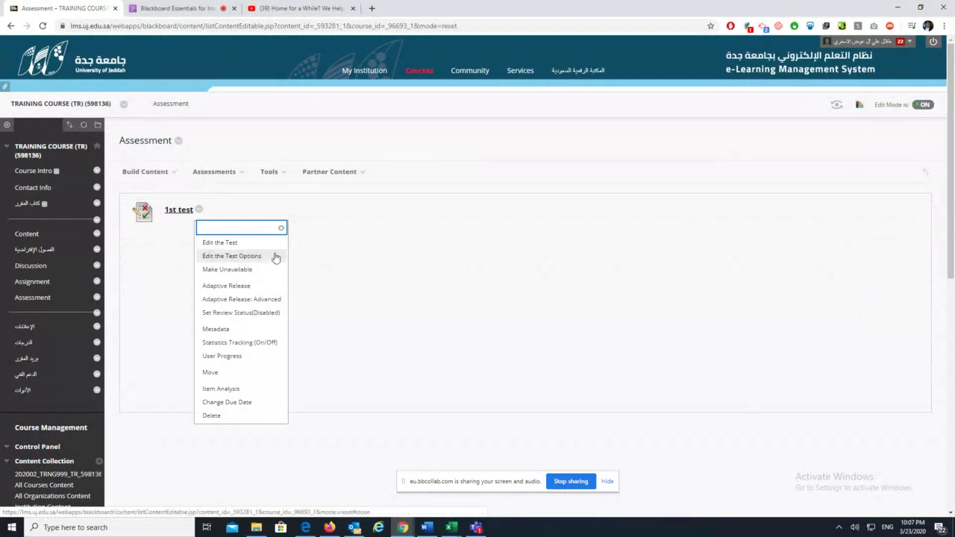
pyautogui.click(256, 256)
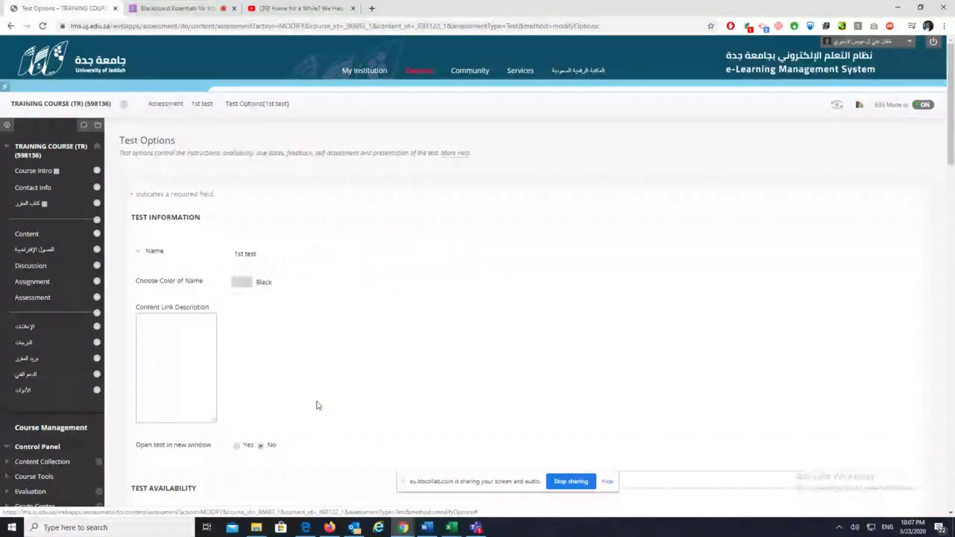
pyautogui.scroll(-4, 316, 401)
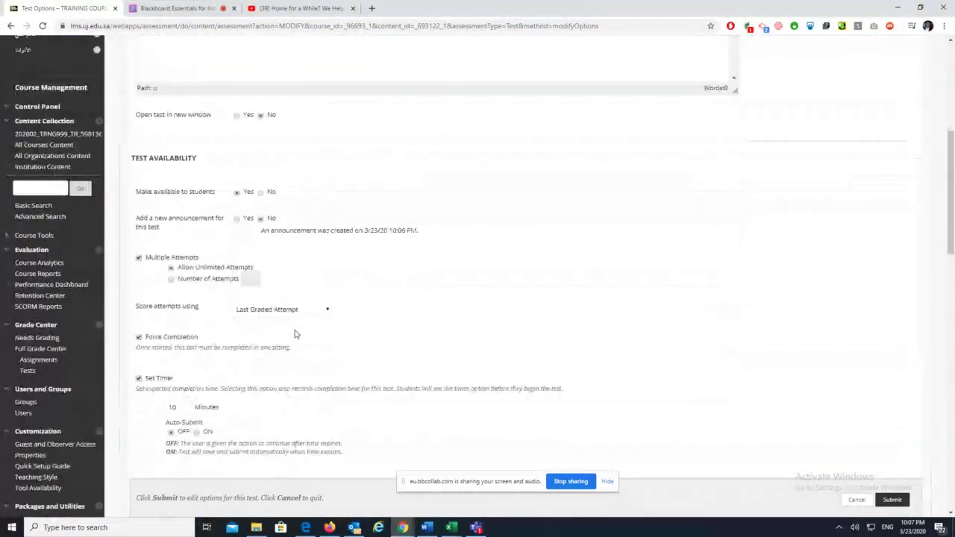
pyautogui.moveTo(149, 192); pyautogui.dragTo(222, 192)
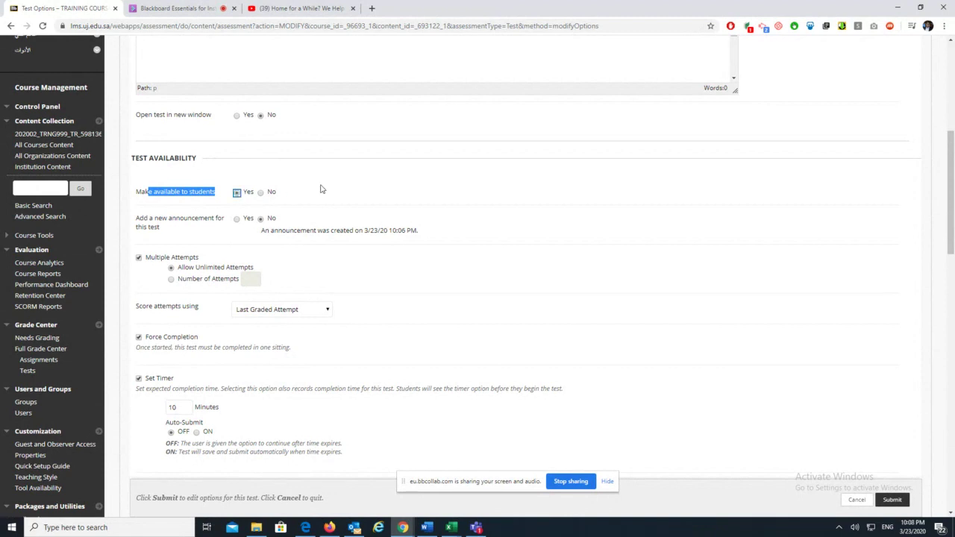
pyautogui.click(288, 201)
# Set 1st test to display from 03/23/2020 10:07 PM until 03/24/2020 10:08 PM and submit
pyautogui.scroll(-3, 432, 396)
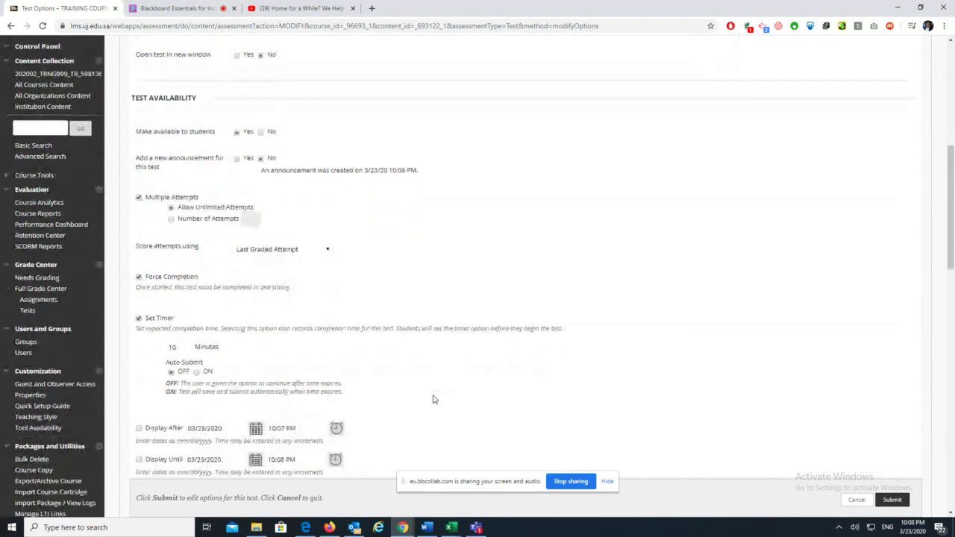
pyautogui.scroll(1, 433, 399)
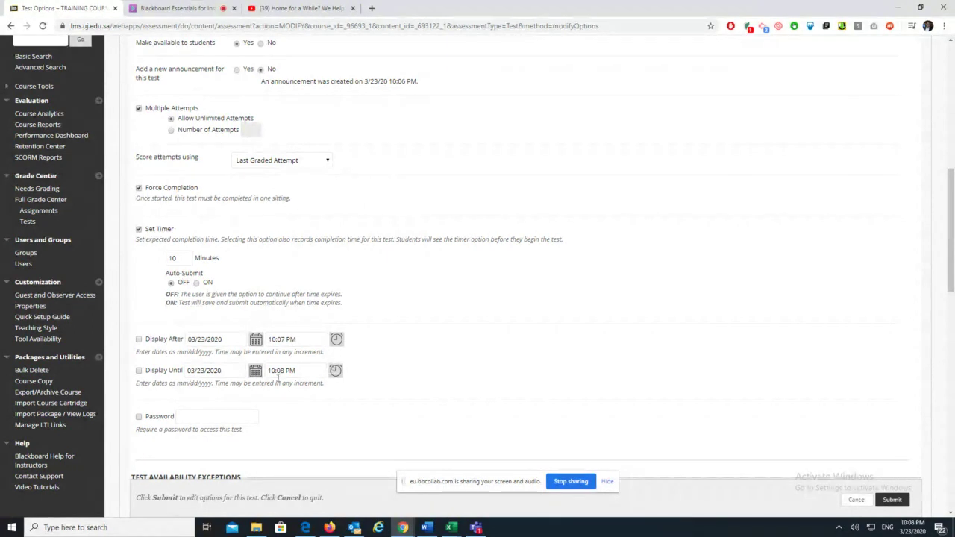
pyautogui.click(336, 372)
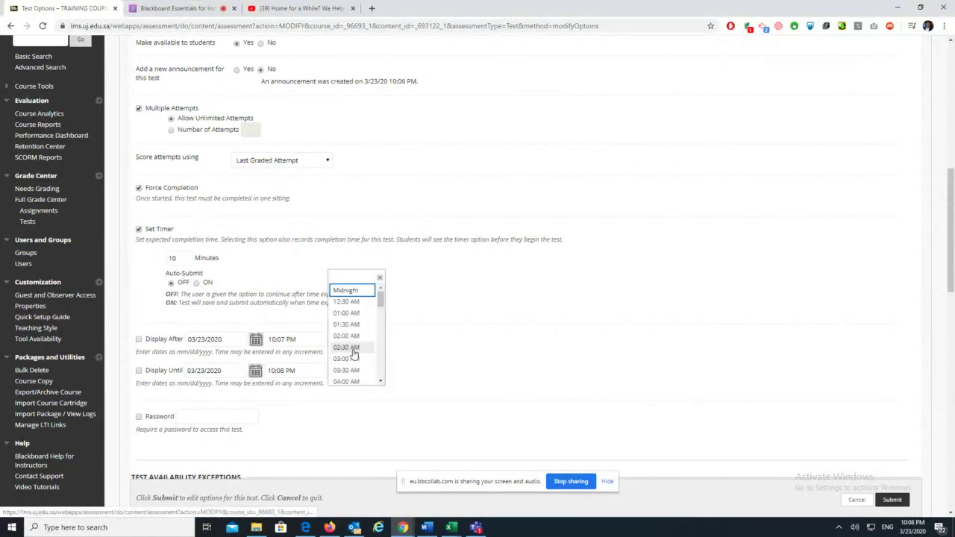
pyautogui.click(254, 373)
pyautogui.click(295, 350)
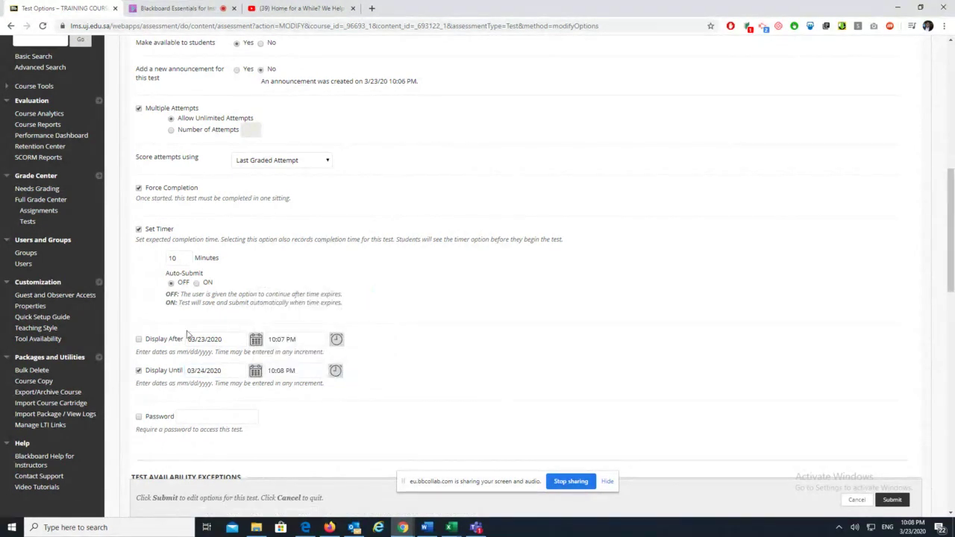
pyautogui.scroll(-3, 760, 411)
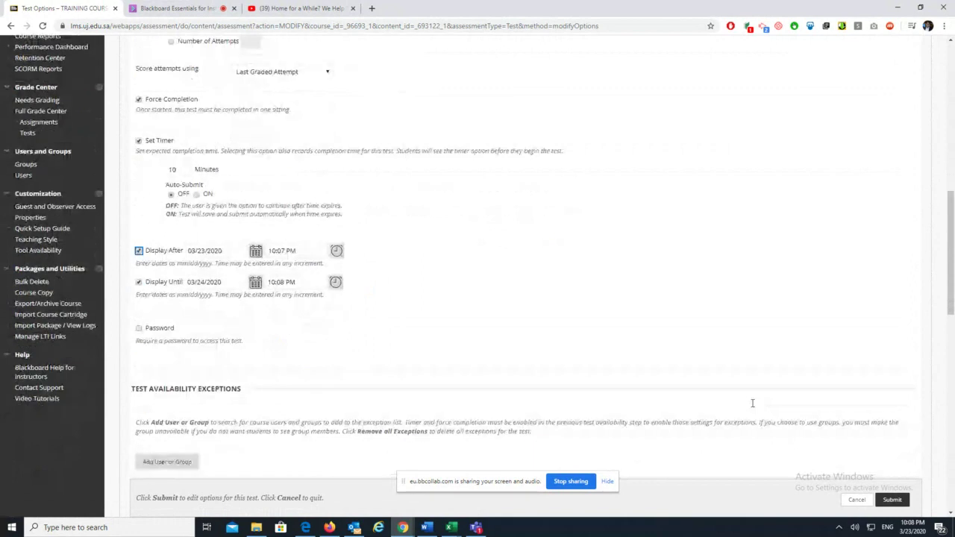
pyautogui.click(893, 500)
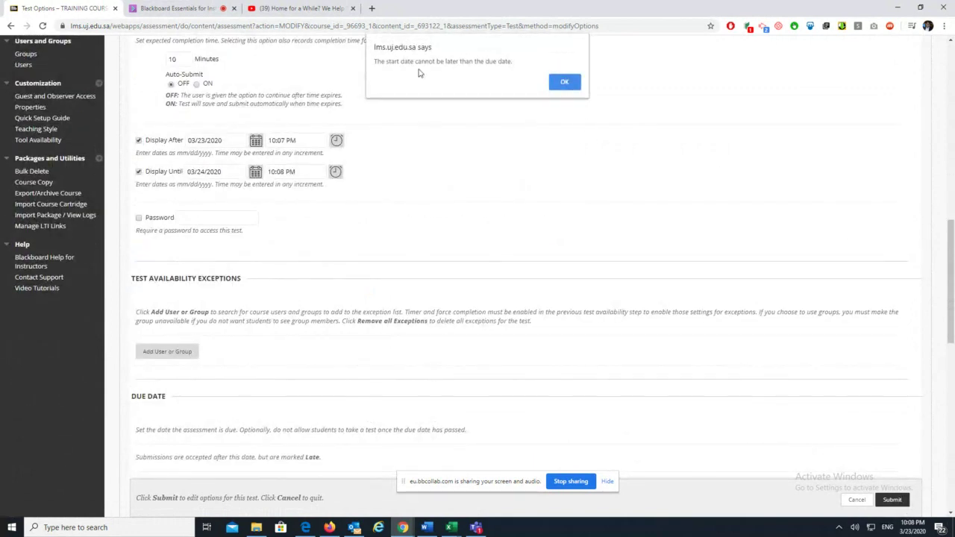
# Clear the date alert, move 1st test's due date to 03/24/2020, submit, and return to Collaborate
pyautogui.click(564, 84)
pyautogui.scroll(-4, 198, 401)
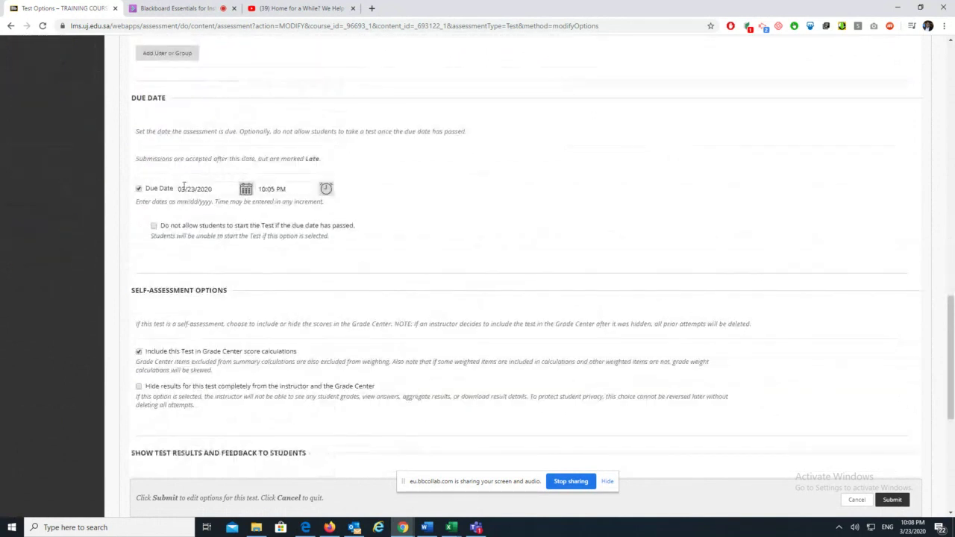
pyautogui.click(246, 188)
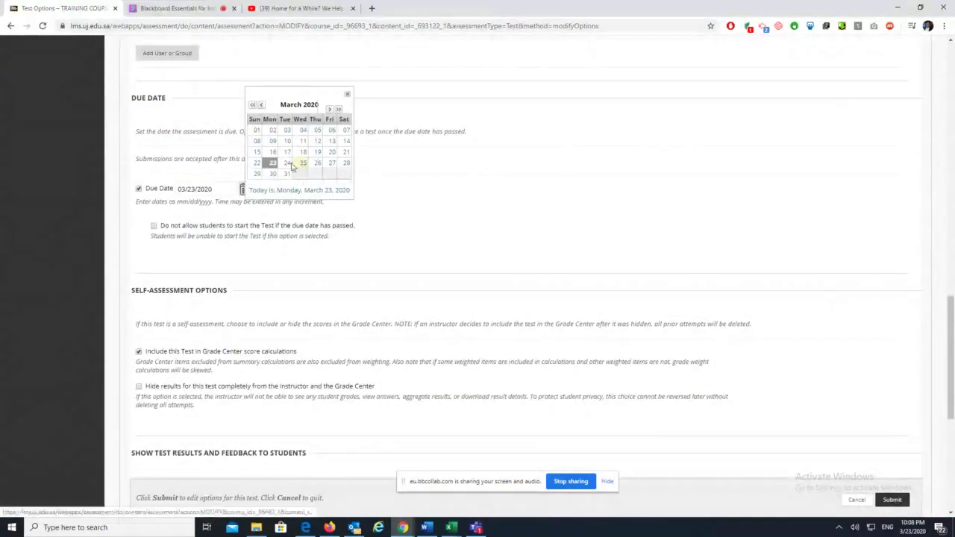
pyautogui.click(288, 162)
pyautogui.click(326, 189)
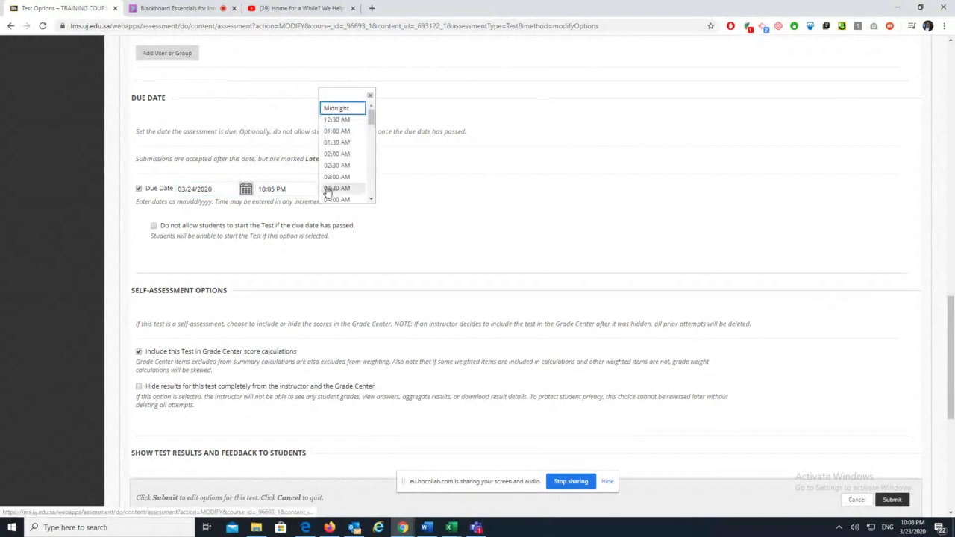
pyautogui.click(507, 226)
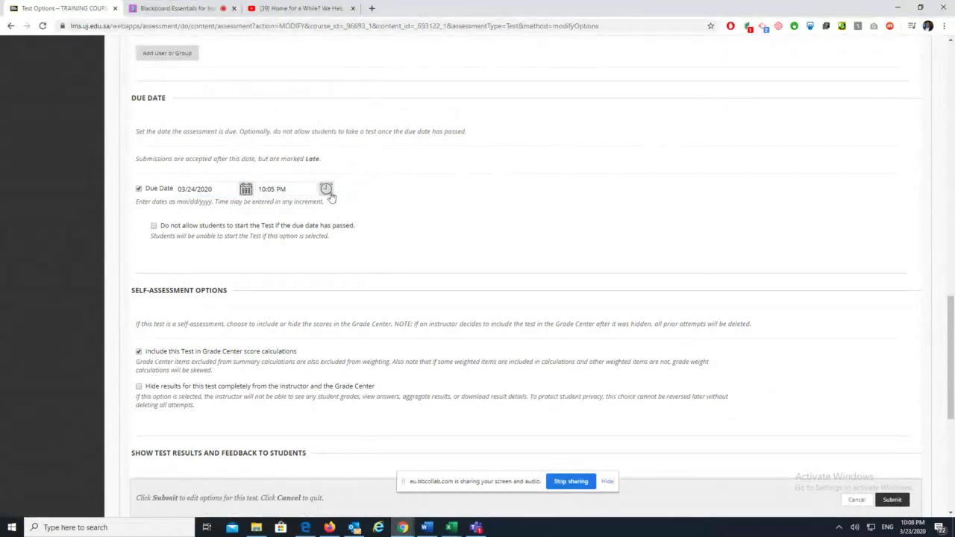
pyautogui.click(893, 499)
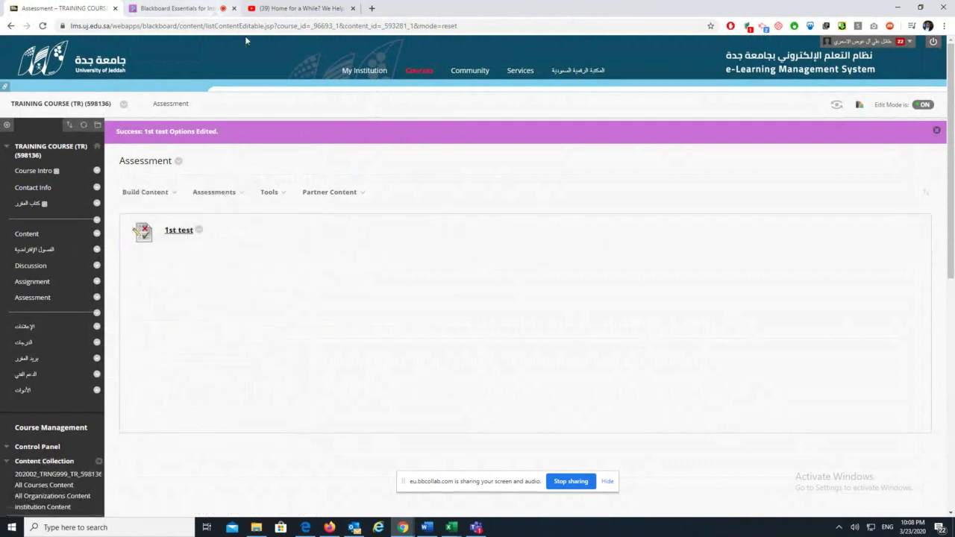
pyautogui.click(179, 8)
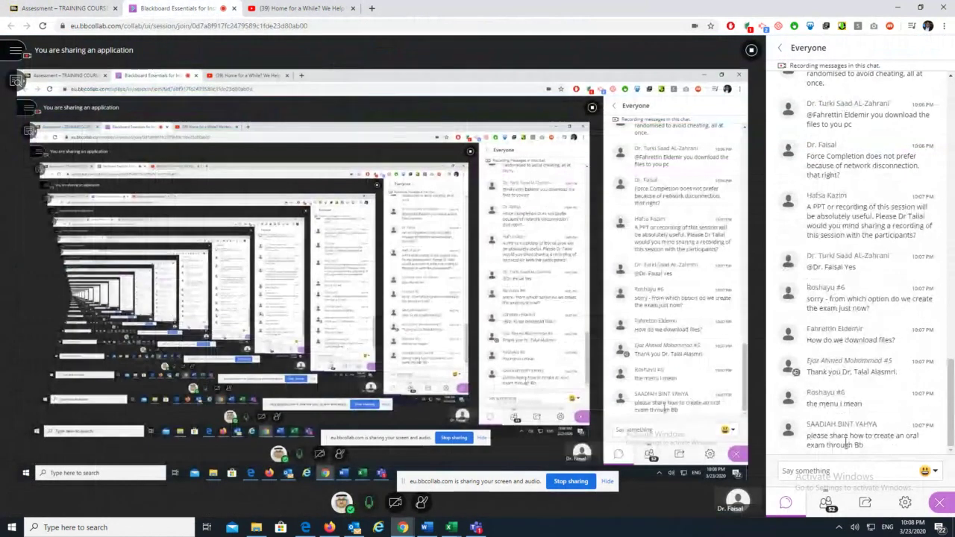
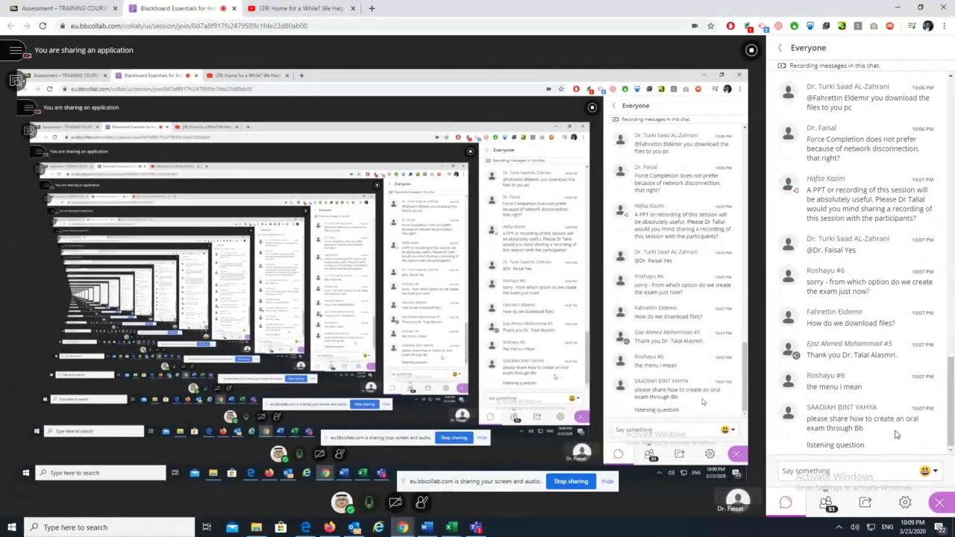
# From the Assessment page, edit the 1st test and create a new True/False question
pyautogui.click(63, 8)
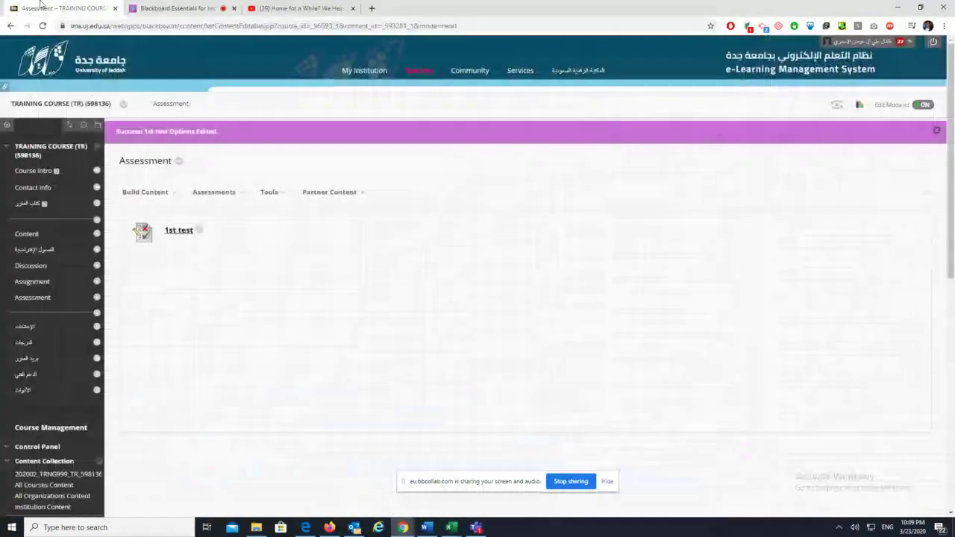
pyautogui.click(166, 195)
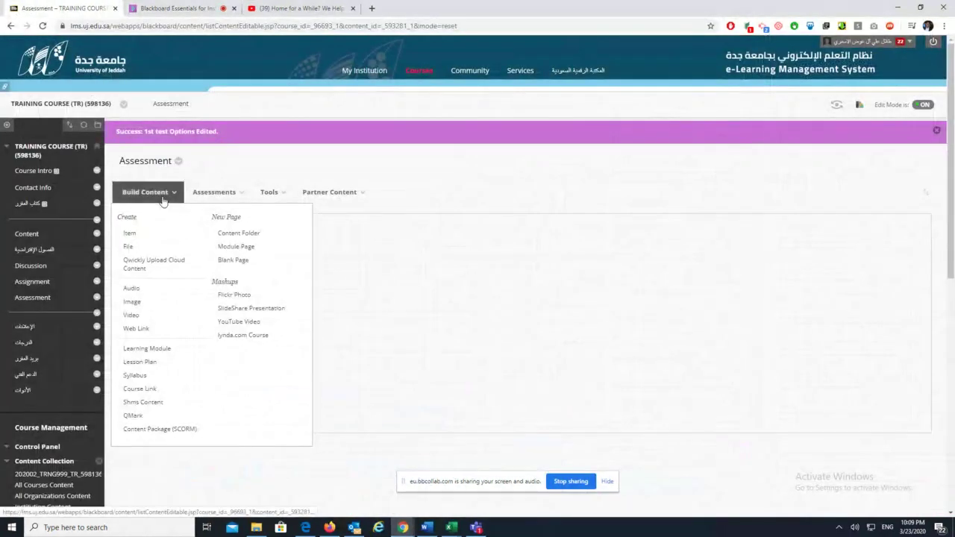
pyautogui.click(218, 193)
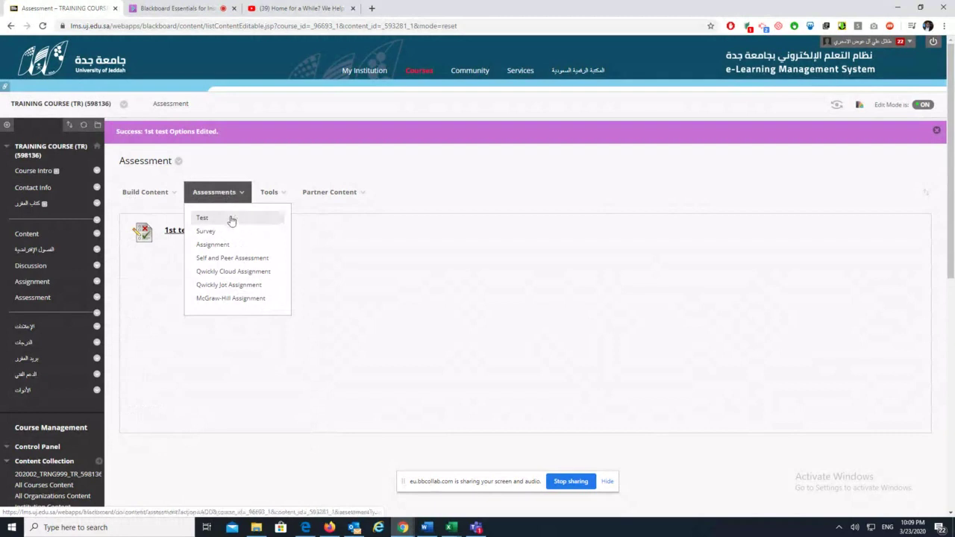
pyautogui.click(200, 232)
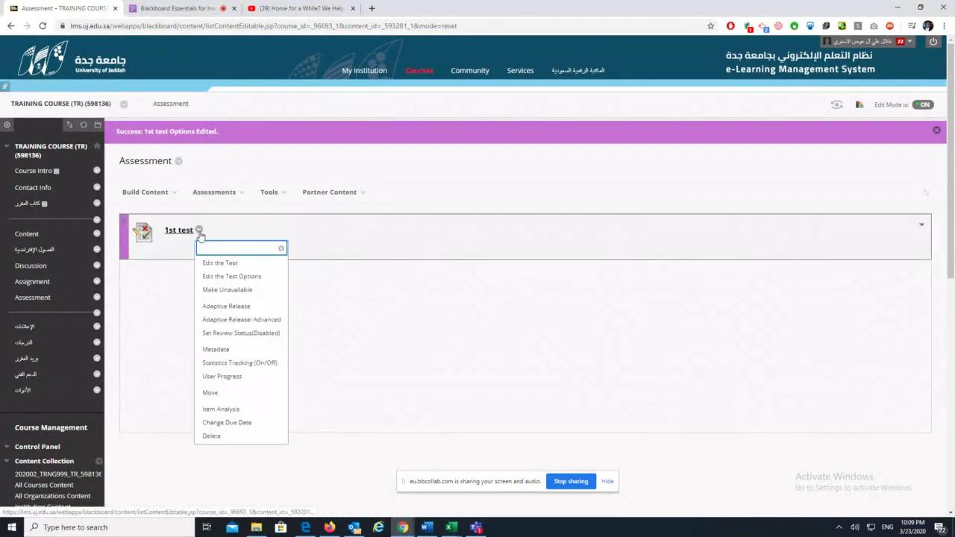
pyautogui.click(218, 263)
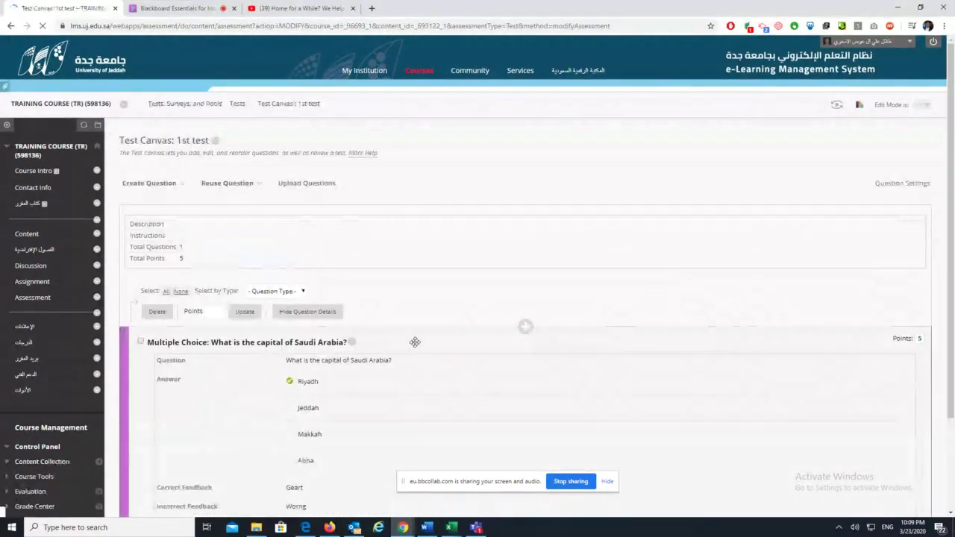
pyautogui.scroll(-3, 188, 250)
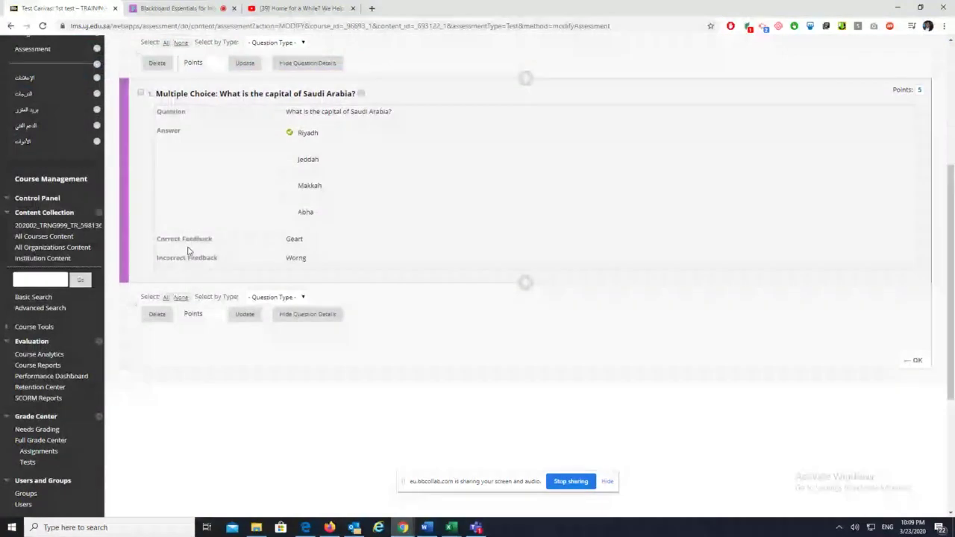
pyautogui.scroll(3, 188, 250)
pyautogui.moveTo(157, 86)
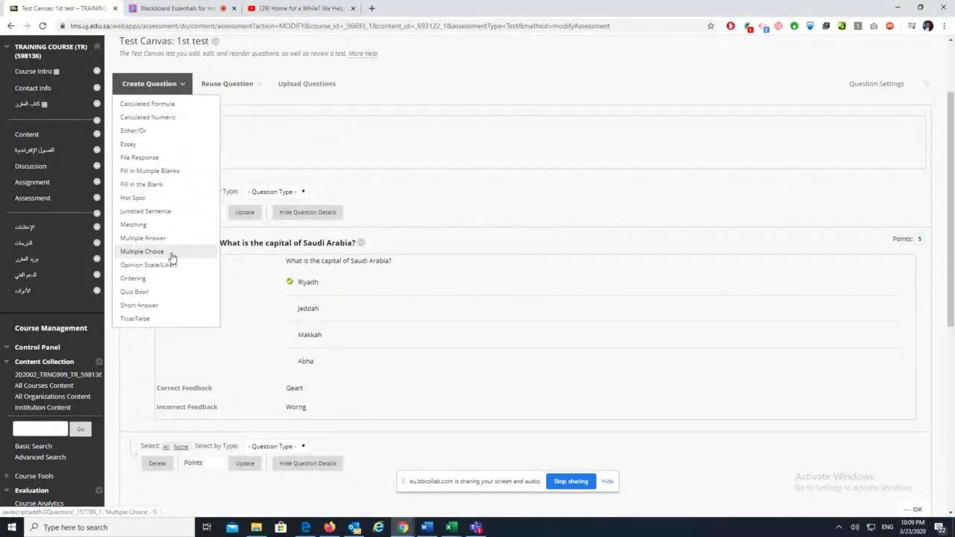
pyautogui.click(155, 321)
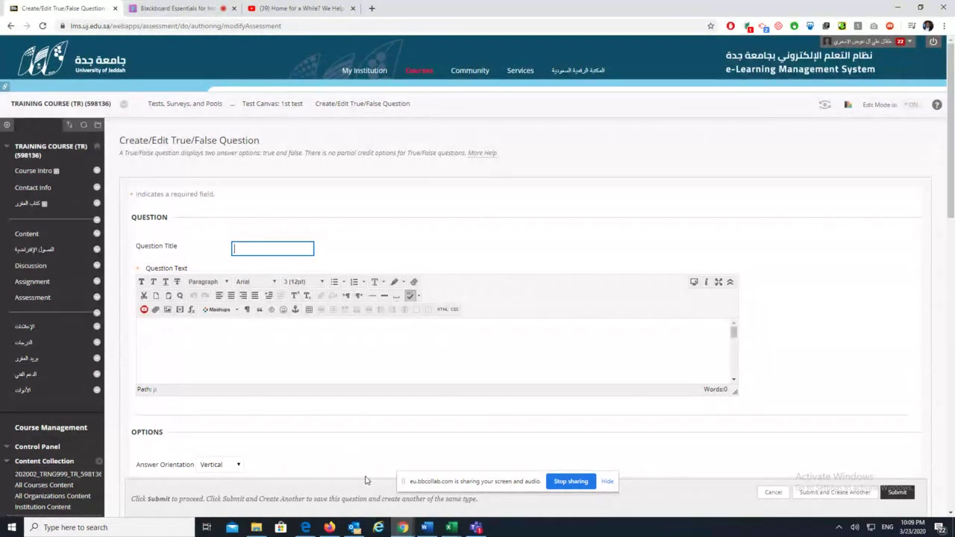
pyautogui.click(217, 355)
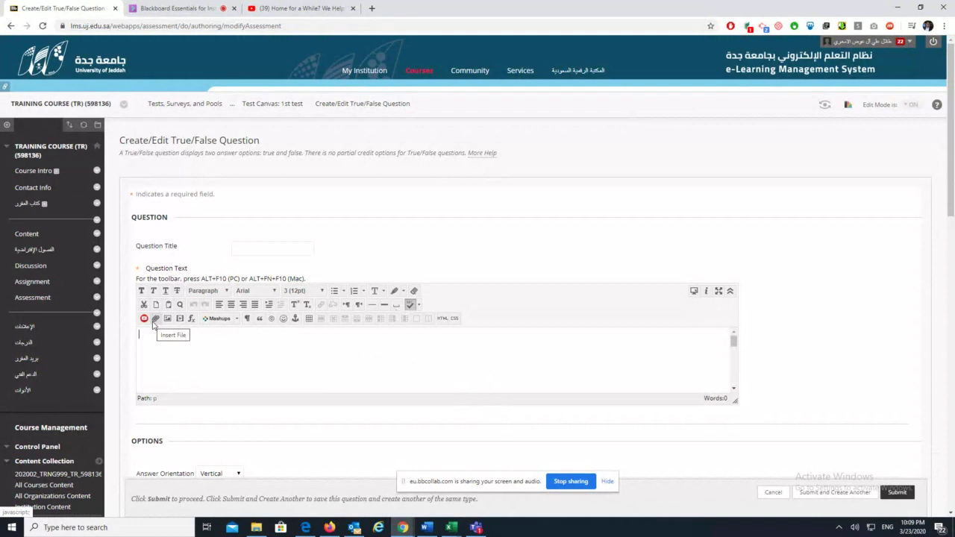
pyautogui.click(155, 319)
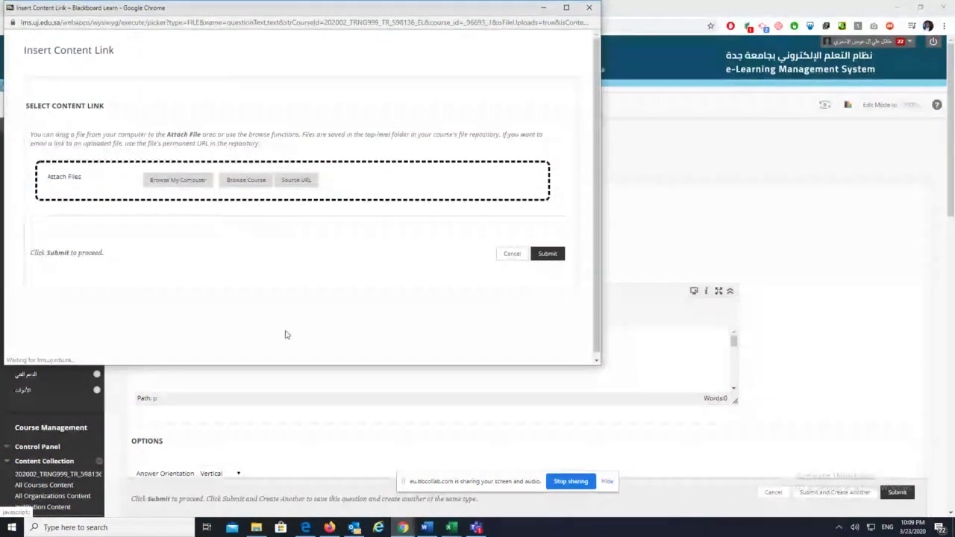
pyautogui.click(198, 181)
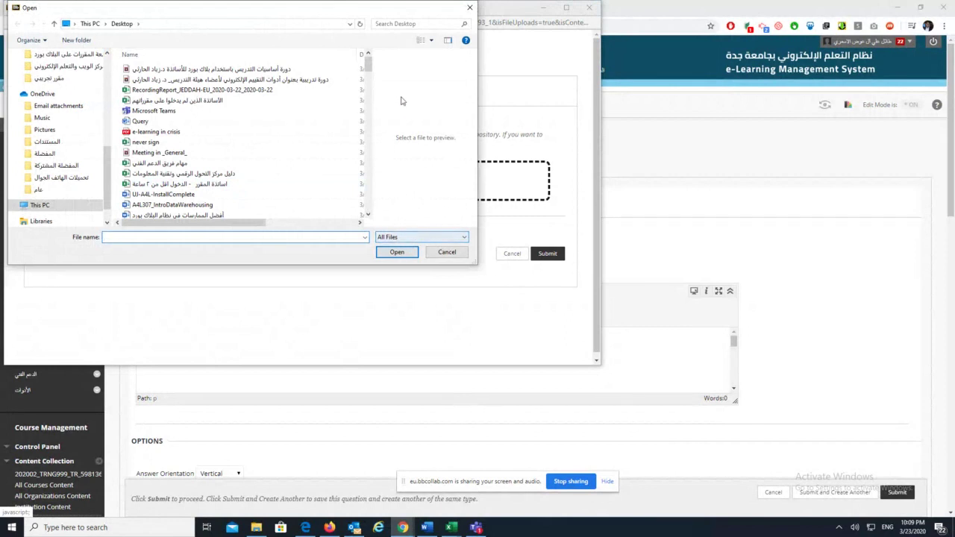
pyautogui.moveTo(368, 72); pyautogui.dragTo(379, 151)
pyautogui.click(447, 251)
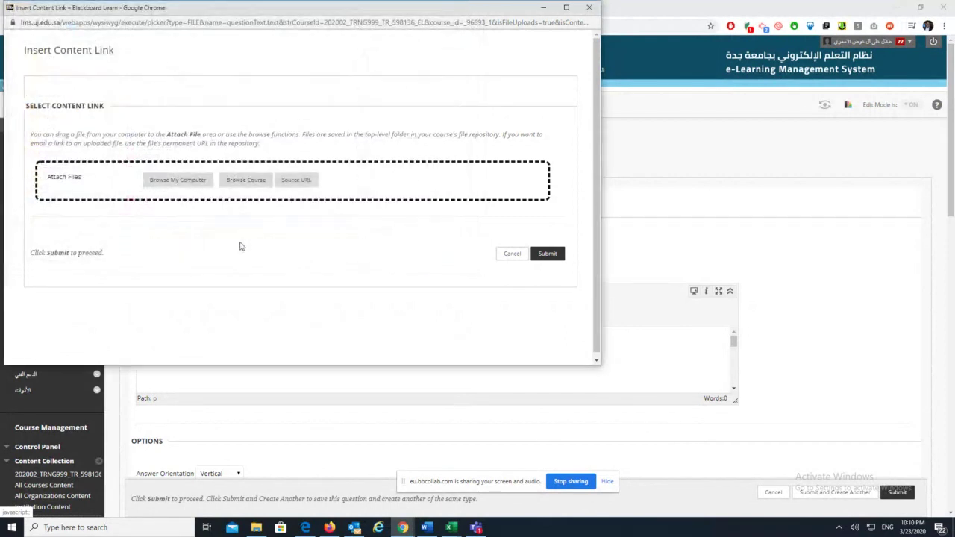
pyautogui.click(547, 254)
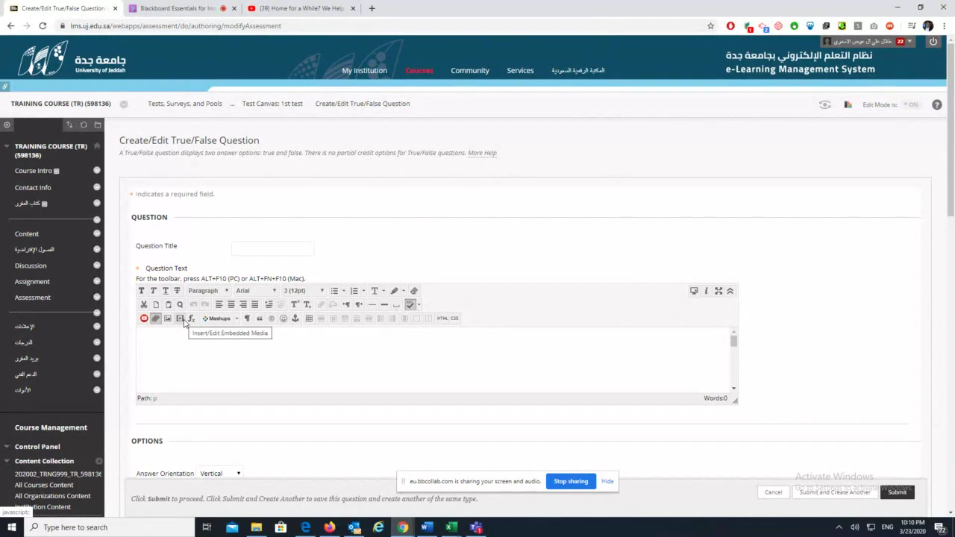
# Set the question text's embedded media type to Embedded Audio after checking the Advanced and Source tabs
pyautogui.click(180, 318)
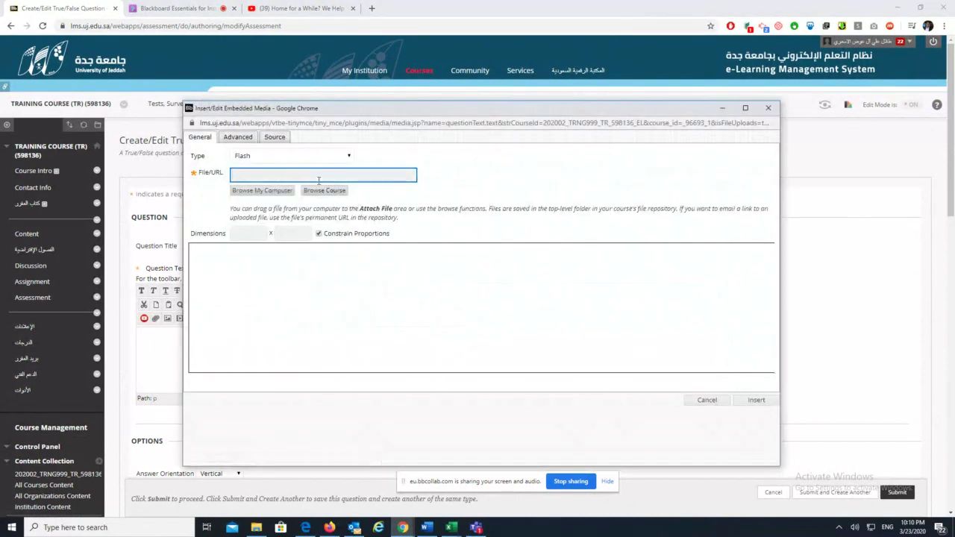
pyautogui.click(320, 158)
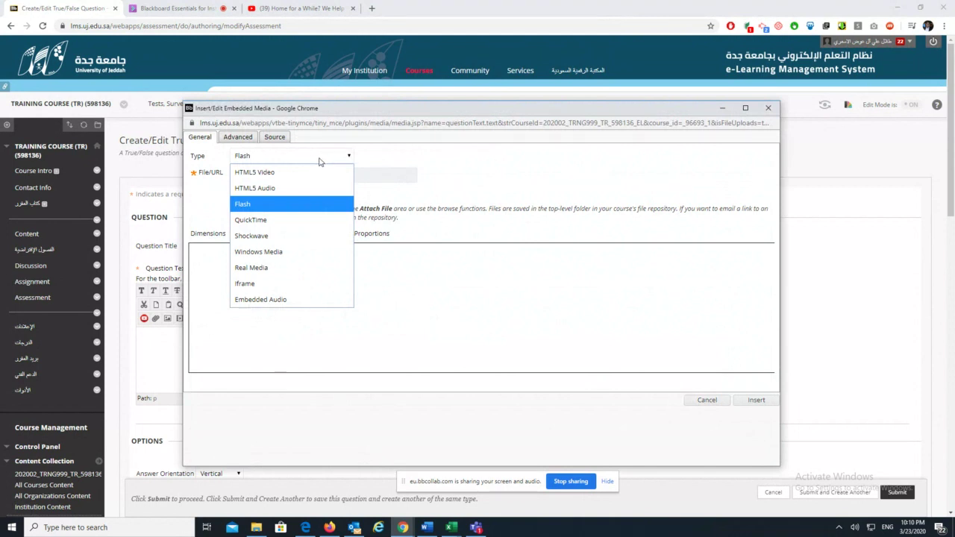
pyautogui.click(286, 299)
pyautogui.click(238, 138)
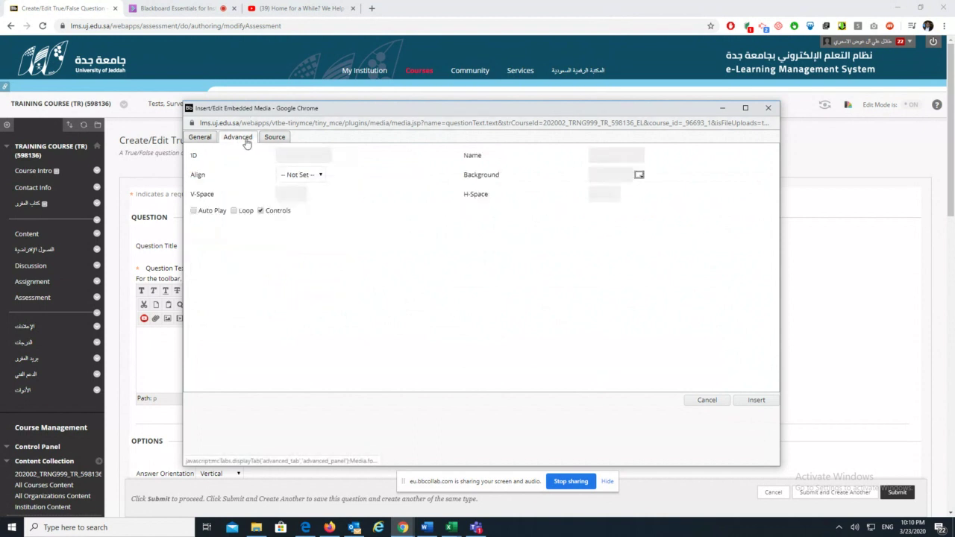
pyautogui.click(273, 138)
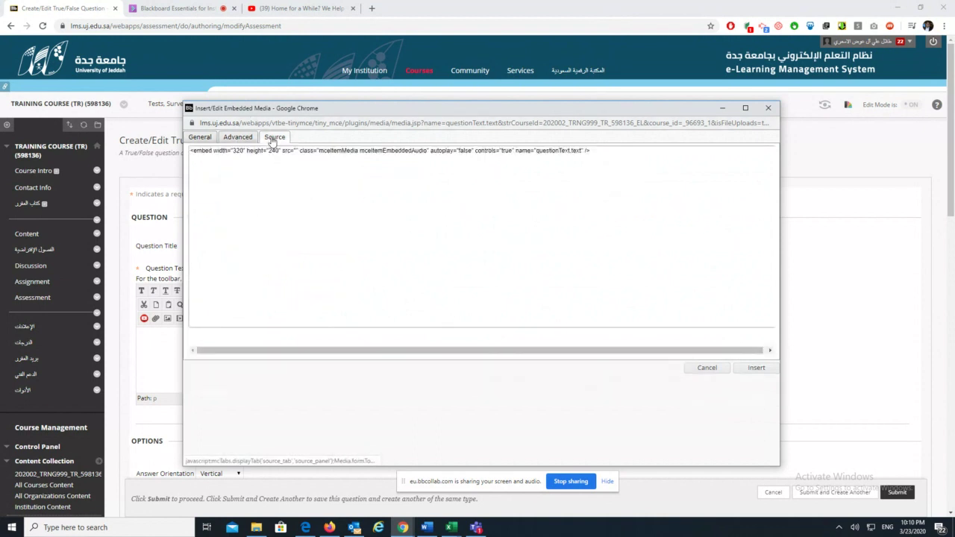
pyautogui.click(199, 139)
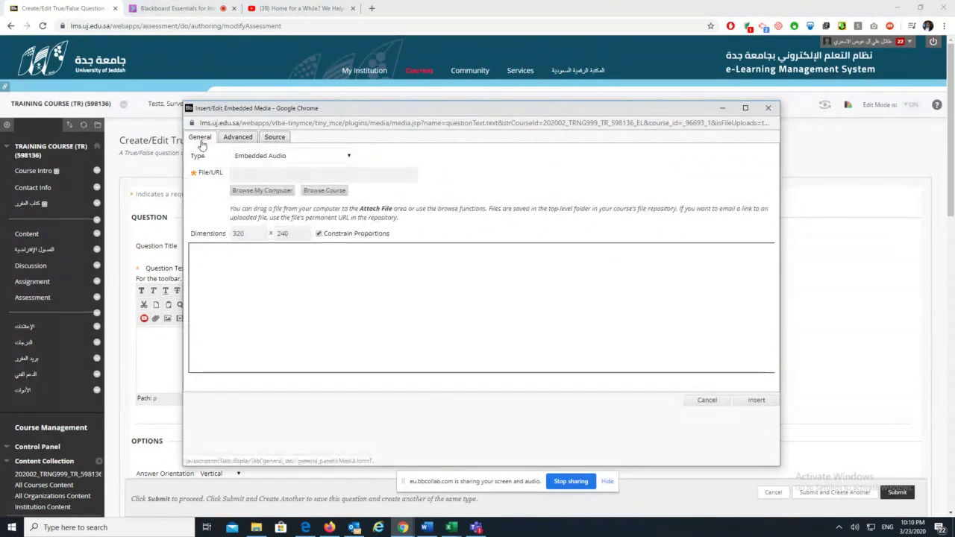
# Search the Desktop, Downloads and Documents folders for an audio file
pyautogui.click(287, 192)
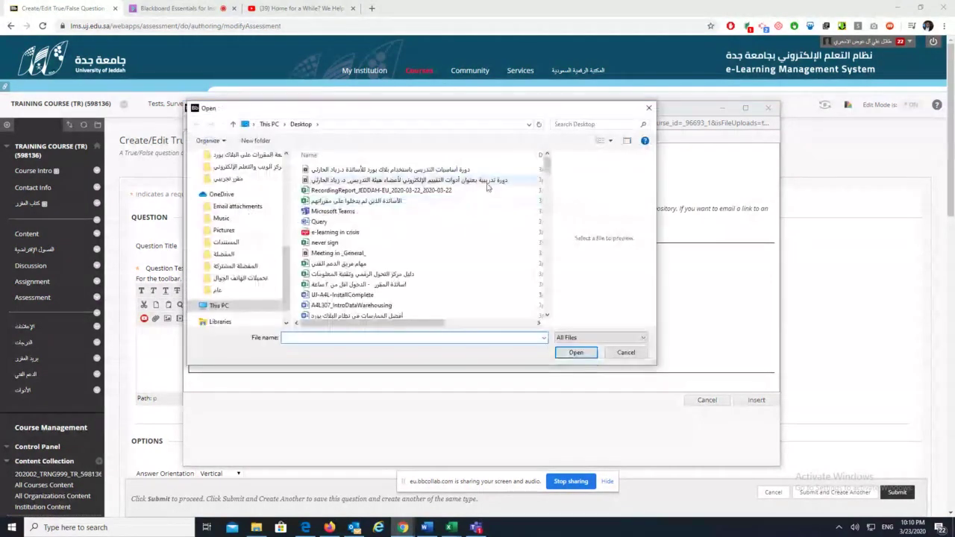
pyautogui.moveTo(544, 169); pyautogui.dragTo(546, 306)
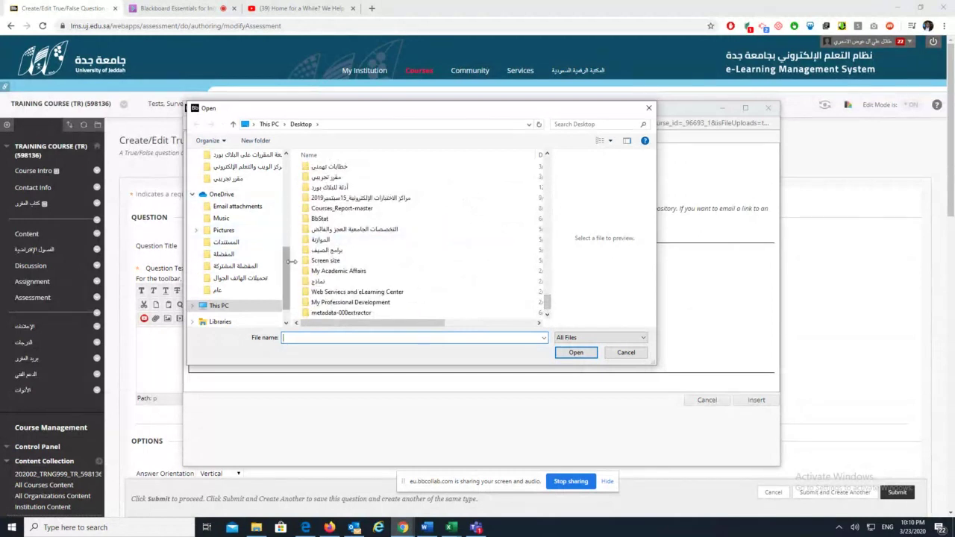
pyautogui.scroll(8, 284, 259)
pyautogui.click(228, 175)
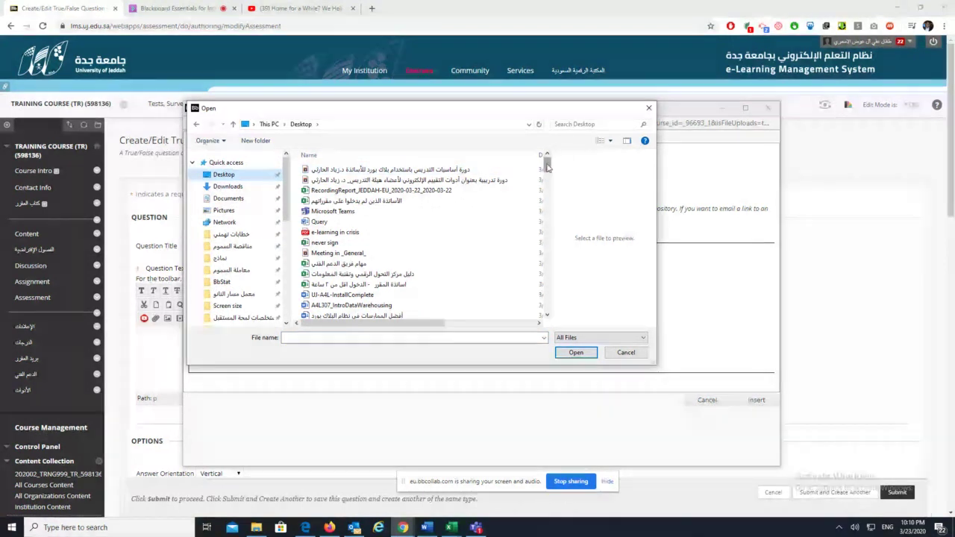
pyautogui.click(545, 177)
pyautogui.moveTo(546, 177); pyautogui.dragTo(565, 312)
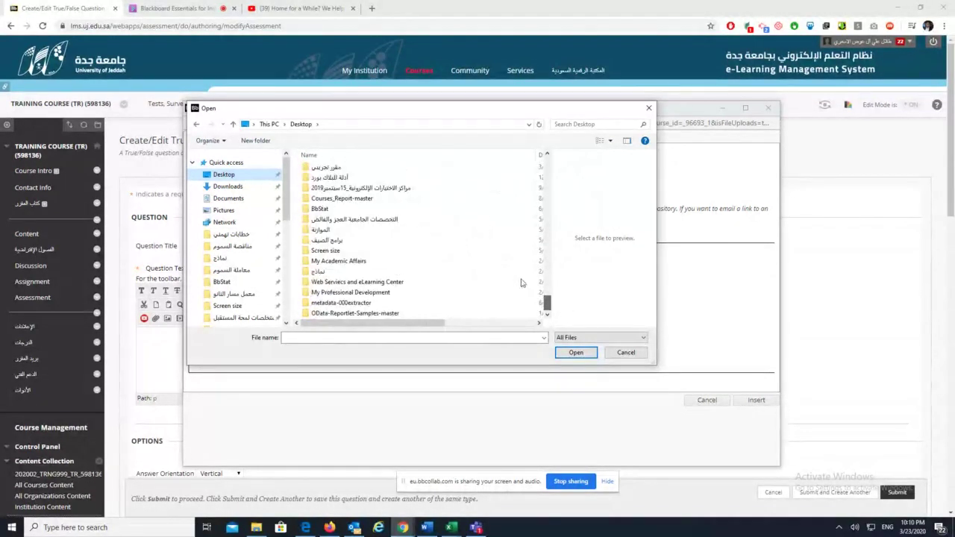
pyautogui.click(227, 187)
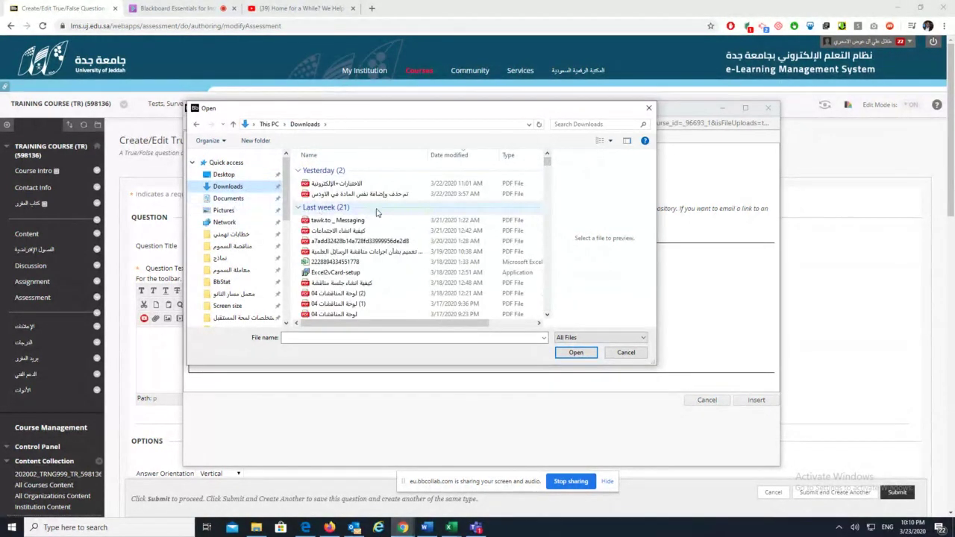
pyautogui.scroll(-5, 377, 213)
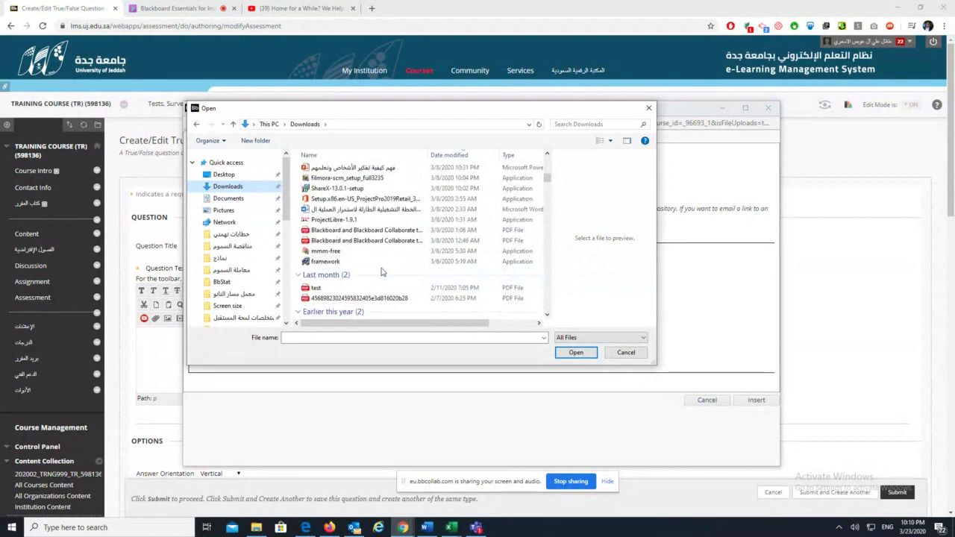
pyautogui.scroll(-10, 381, 271)
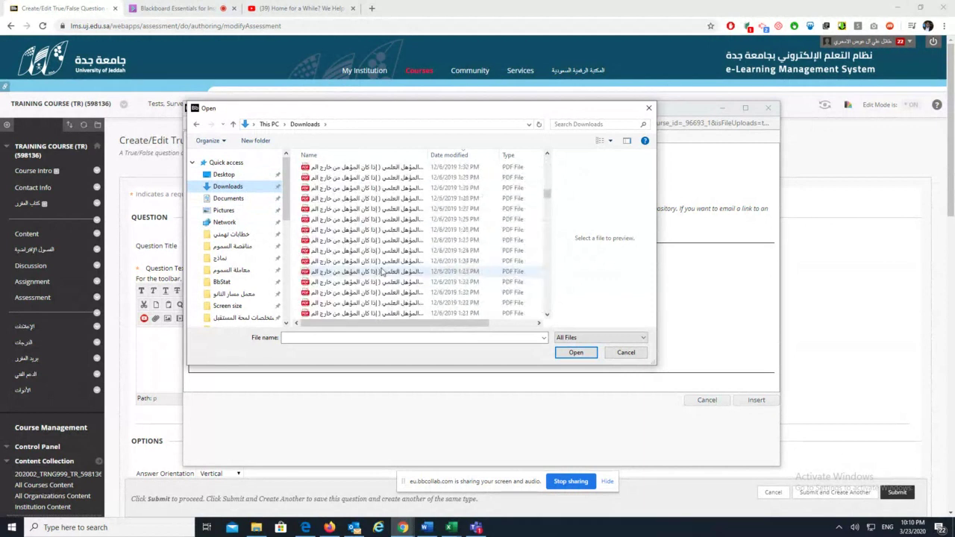
pyautogui.moveTo(546, 217); pyautogui.dragTo(545, 308)
pyautogui.click(228, 199)
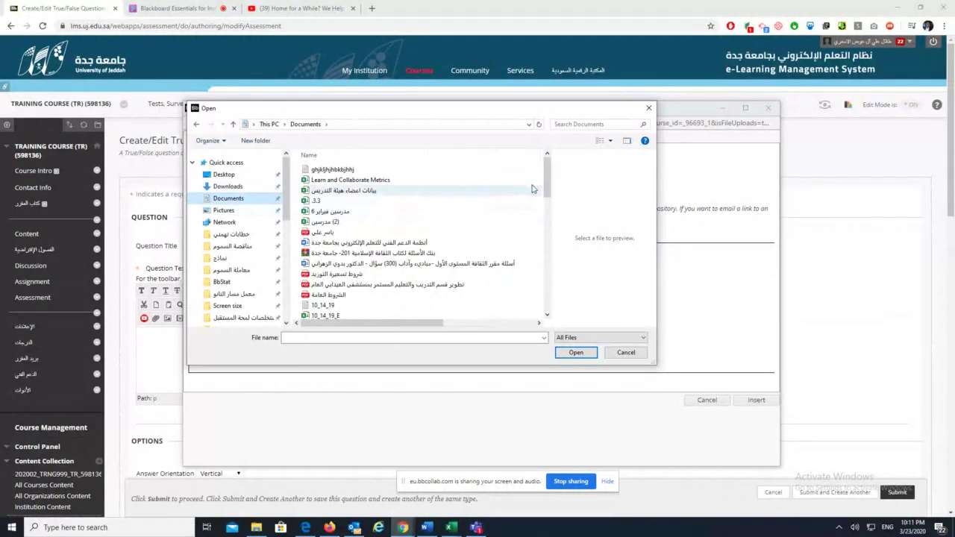
pyautogui.moveTo(546, 179); pyautogui.dragTo(547, 291)
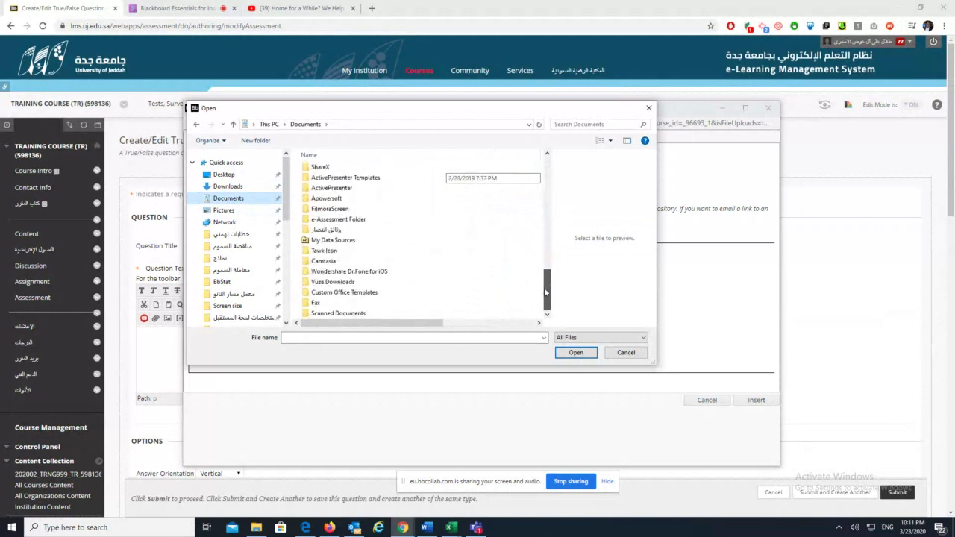
# Check the e-Assessment Folder, OneDrive Music and Pictures, then close the picker without a file
pyautogui.doubleClick(343, 219)
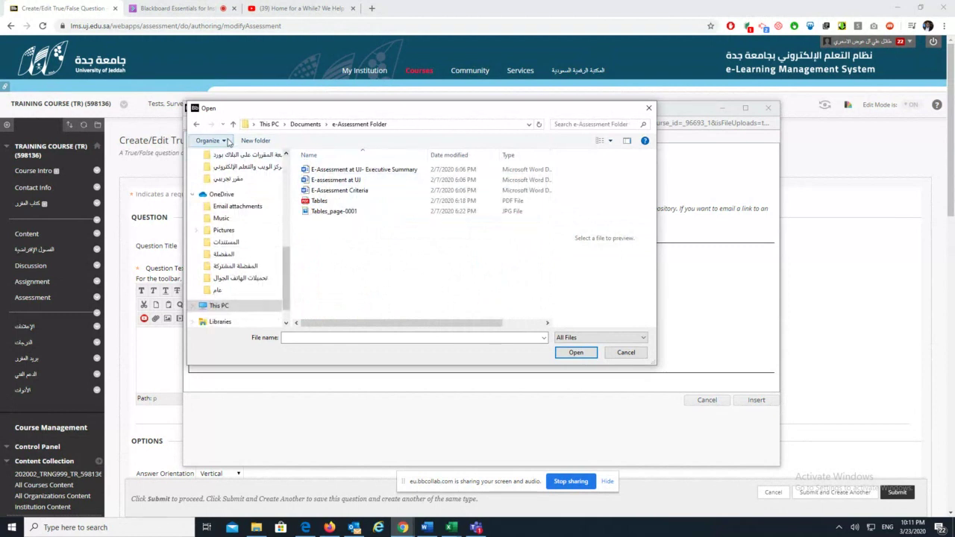
pyautogui.click(197, 124)
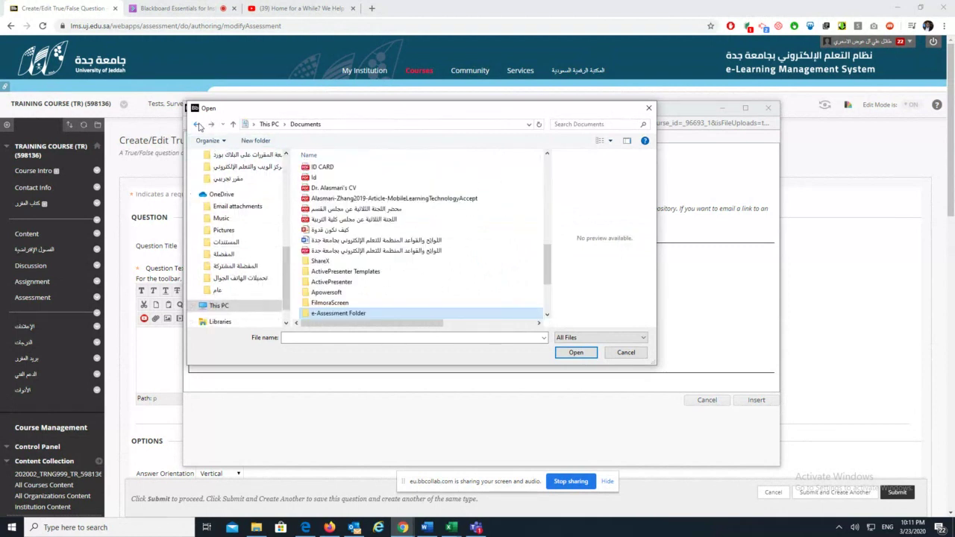
pyautogui.click(220, 217)
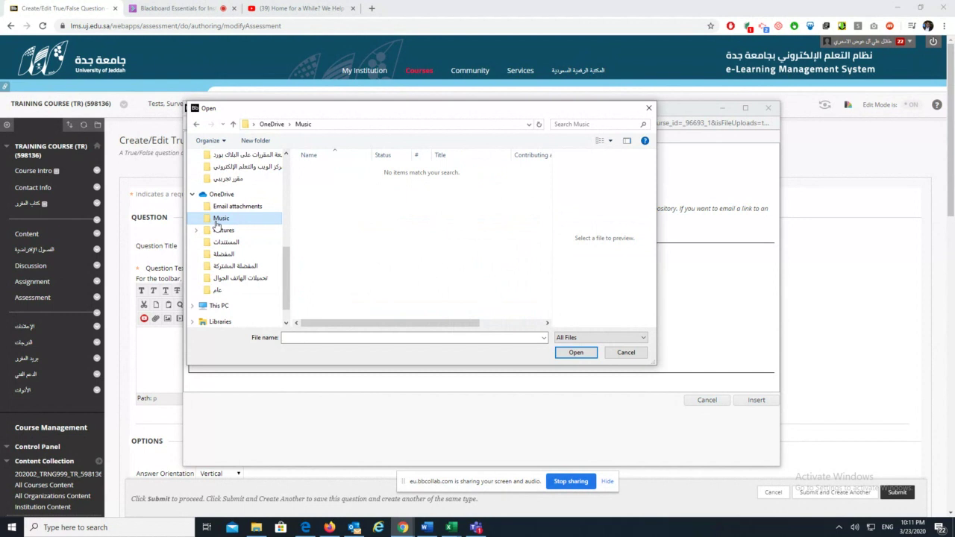
pyautogui.scroll(8, 224, 224)
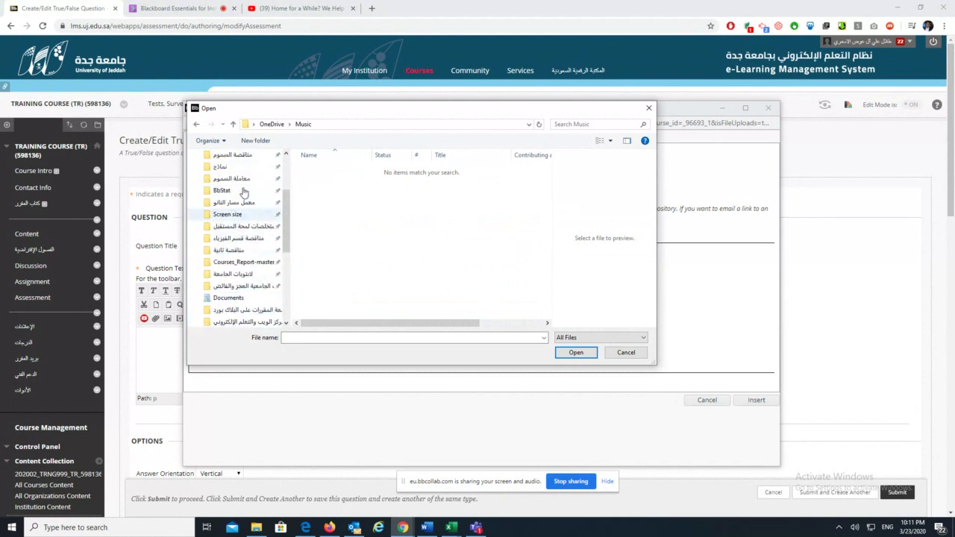
pyautogui.scroll(1, 242, 191)
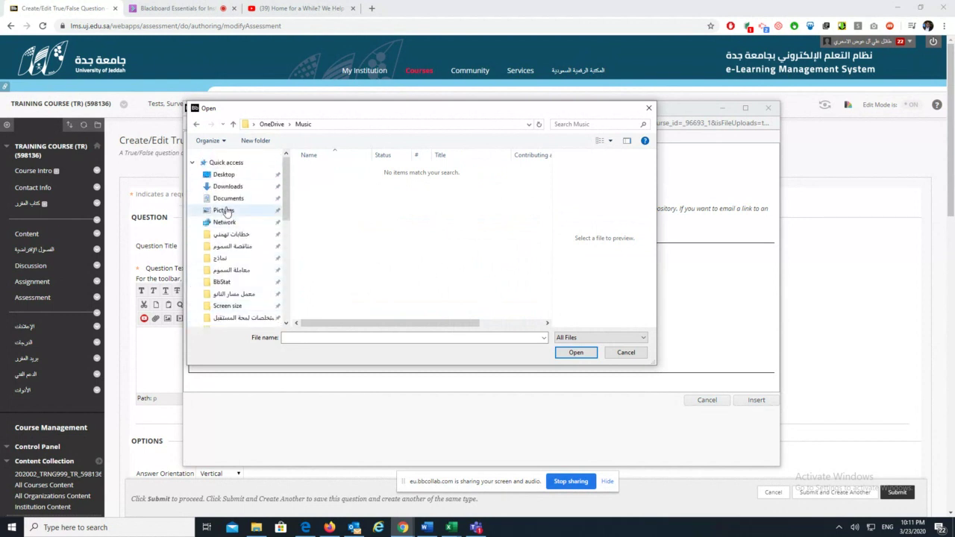
pyautogui.click(224, 212)
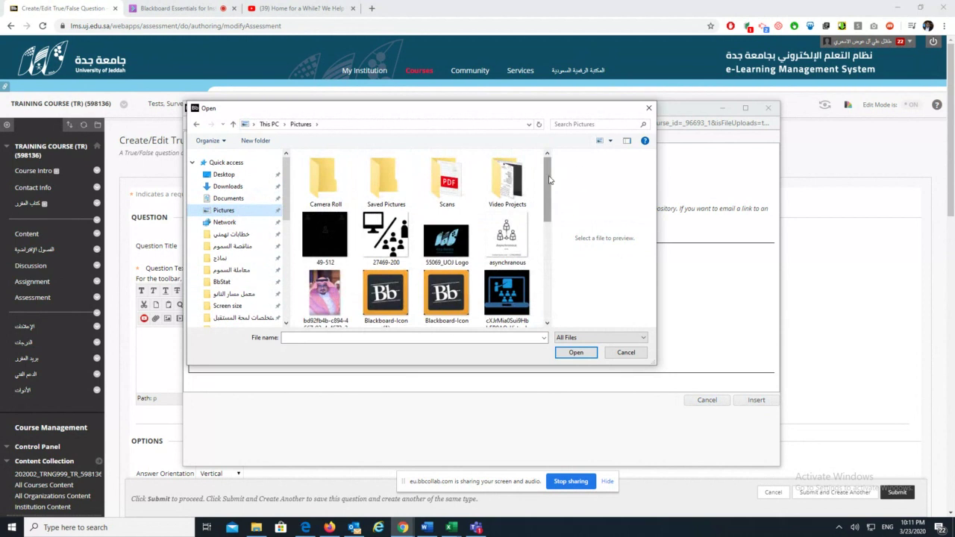
pyautogui.moveTo(547, 177); pyautogui.dragTo(545, 292)
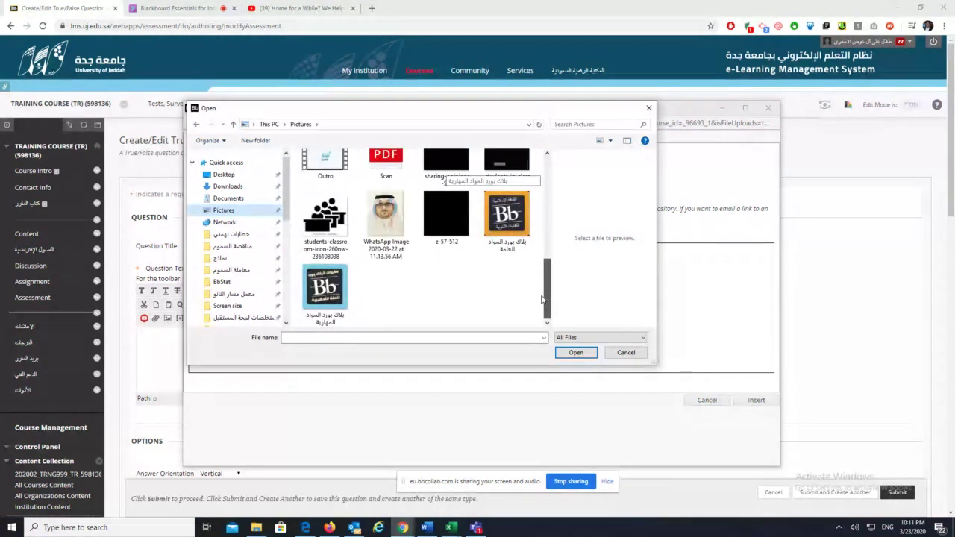
pyautogui.scroll(2, 544, 253)
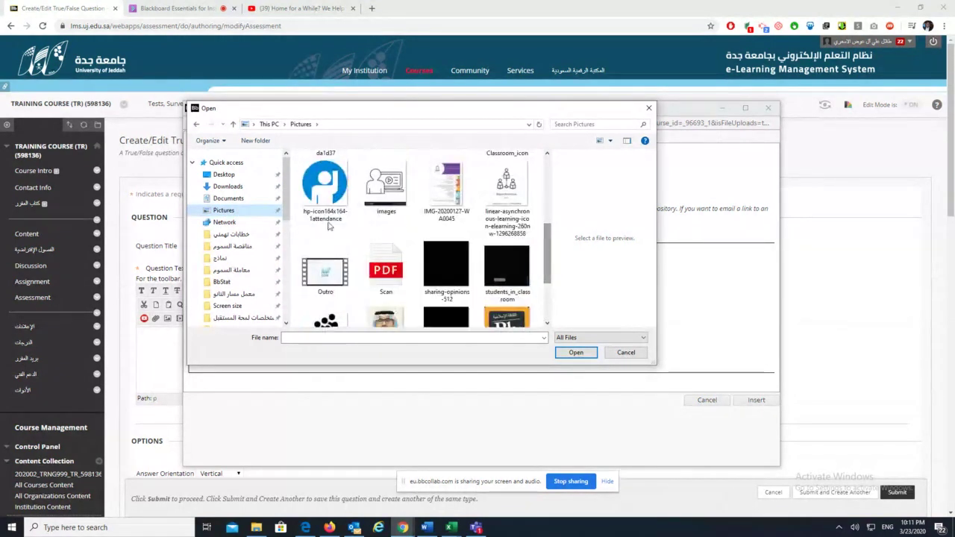
pyautogui.scroll(-1, 286, 193)
pyautogui.moveTo(286, 194); pyautogui.dragTo(295, 257)
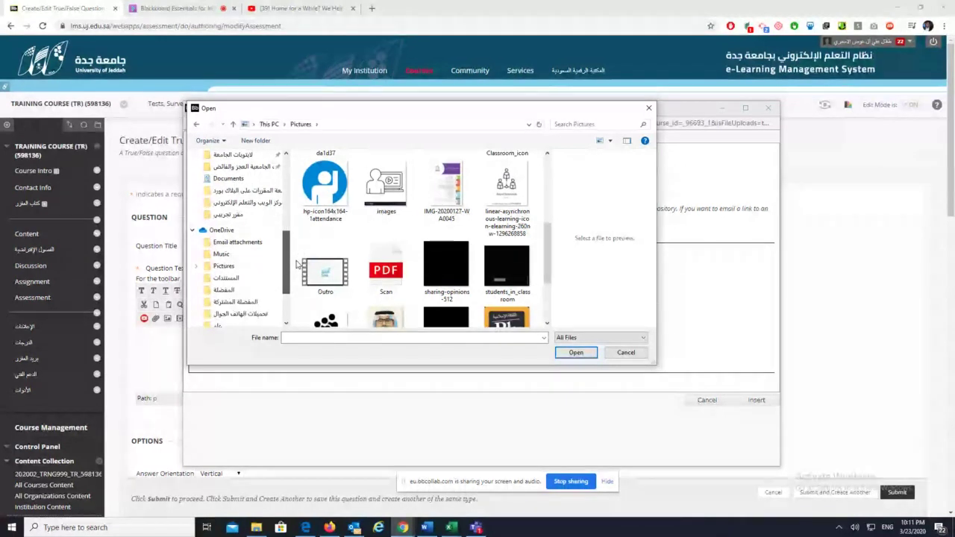
pyautogui.click(247, 254)
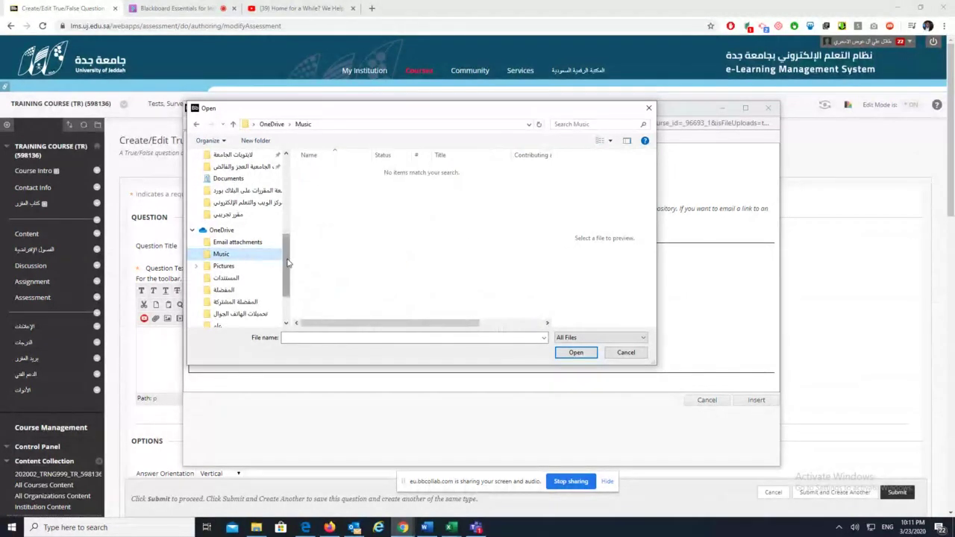
pyautogui.moveTo(288, 262); pyautogui.dragTo(289, 280)
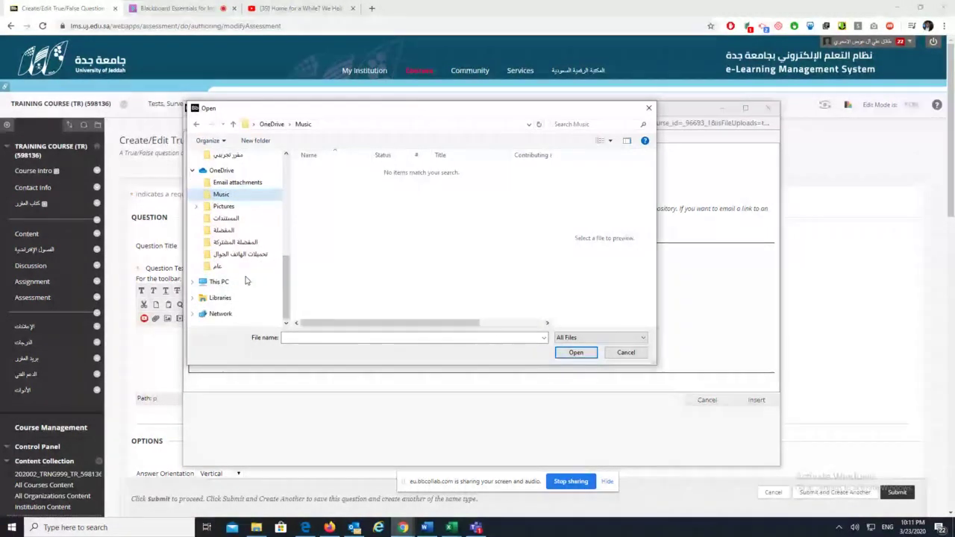
pyautogui.click(649, 109)
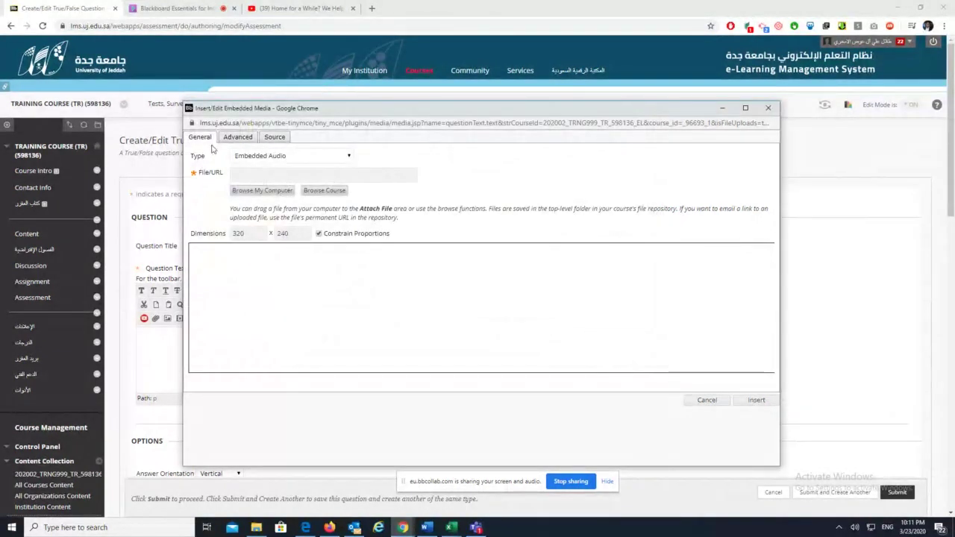
# Close the media window and search Google for 'download audio file'
pyautogui.click(710, 402)
pyautogui.click(373, 7)
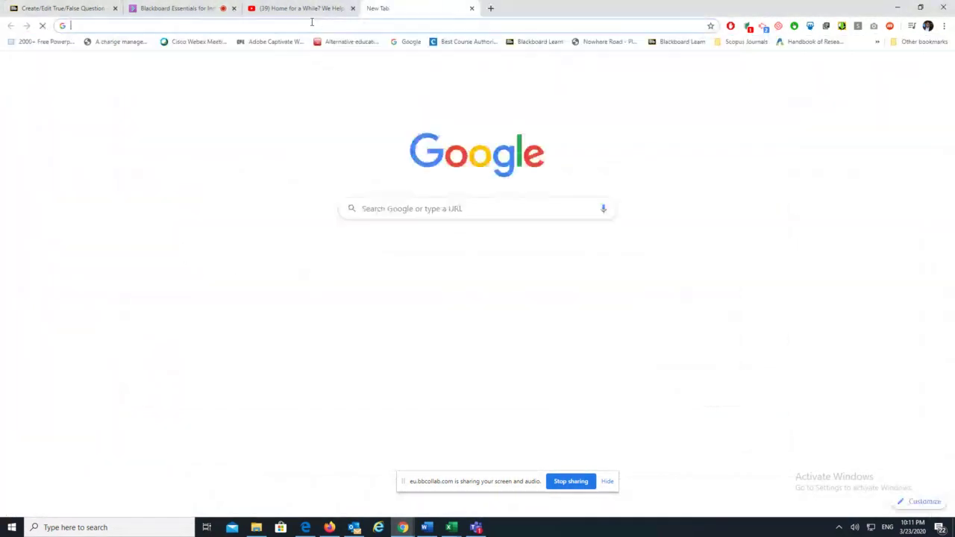
pyautogui.write('do')
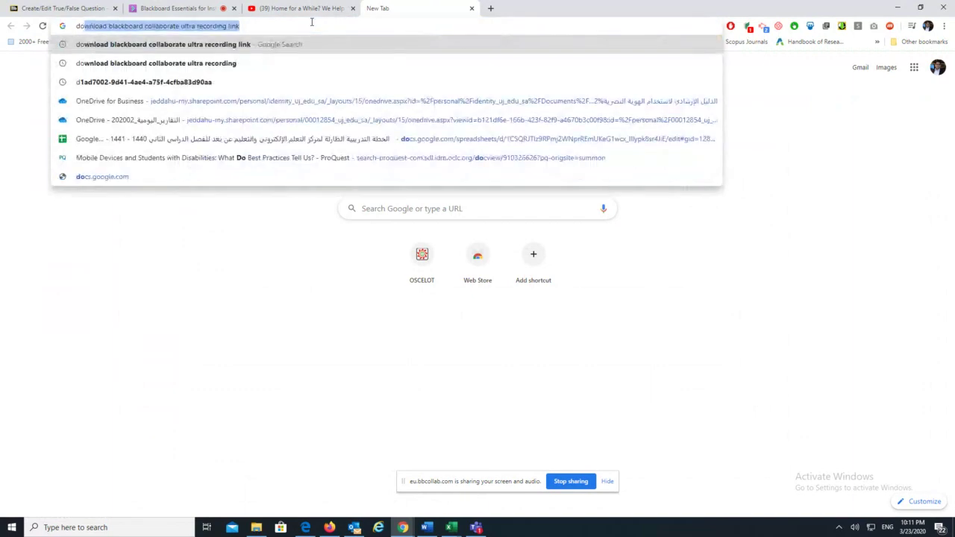
pyautogui.write('wnlaod')
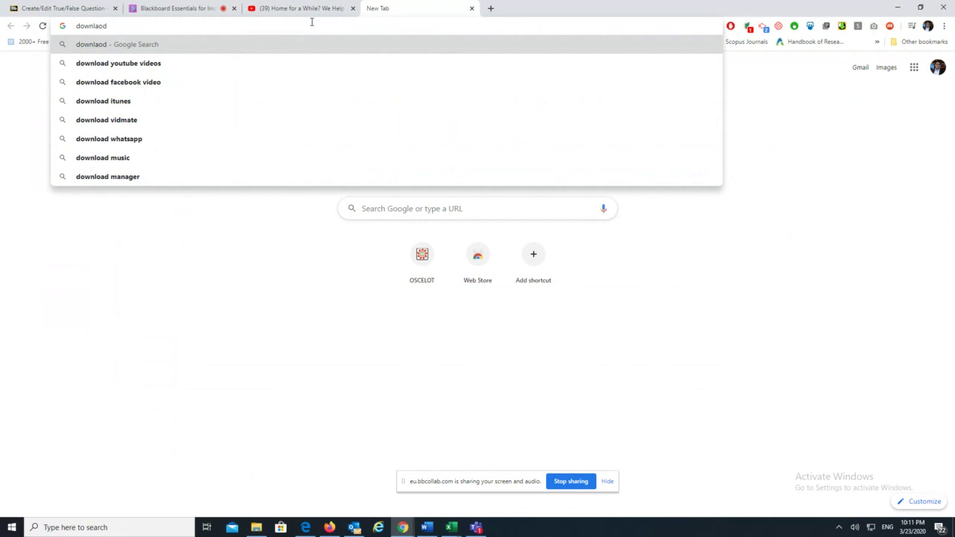
pyautogui.write(' audio ')
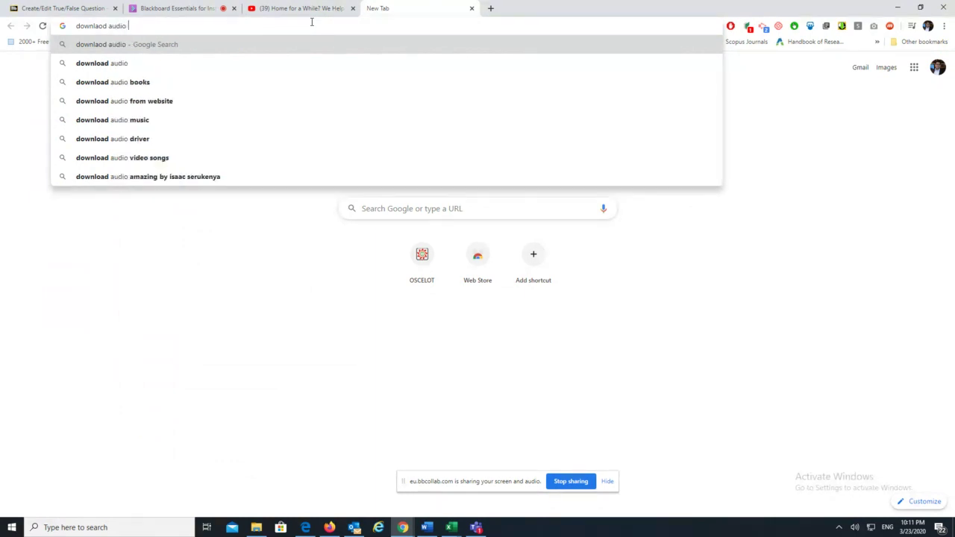
pyautogui.write('file')
pyautogui.press('Return')
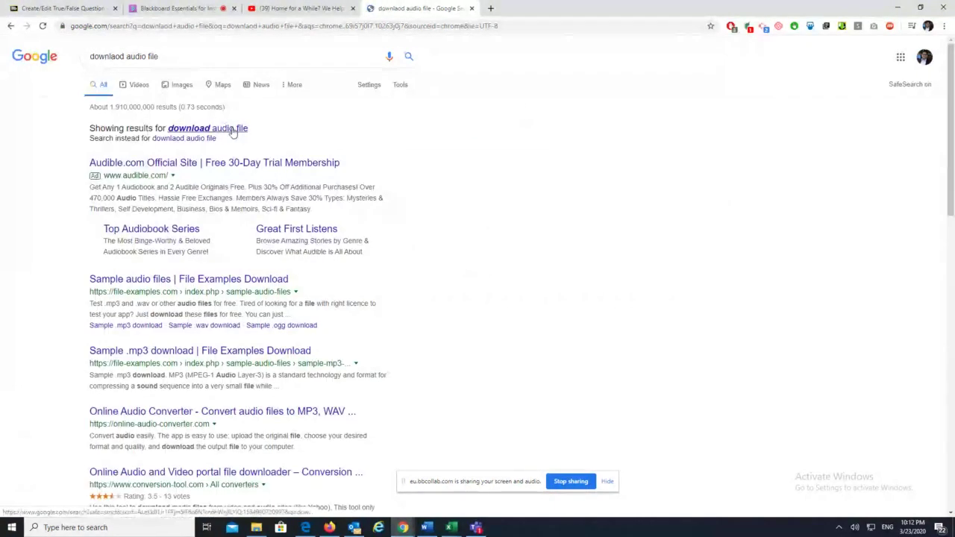
pyautogui.click(227, 128)
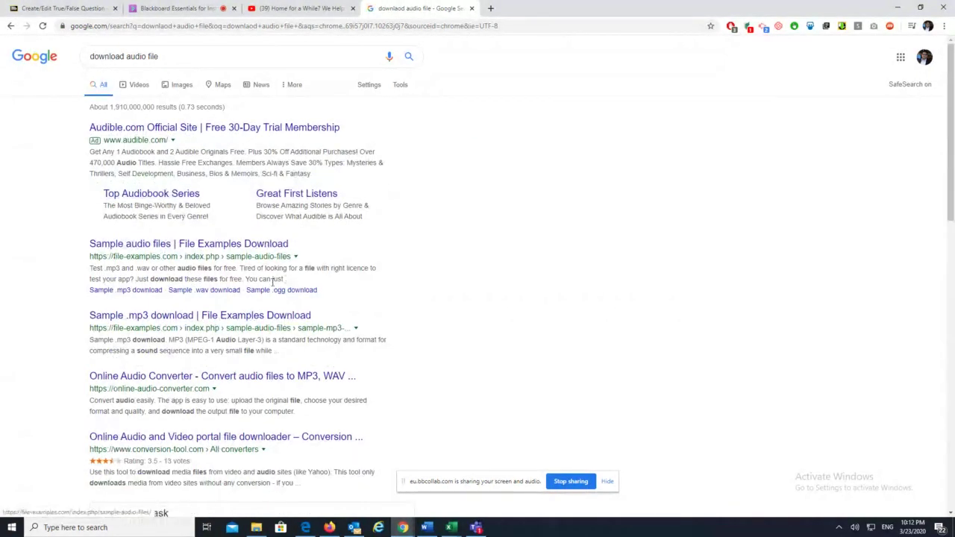
# Open the 'Sample audio files' result in a new tab and go back to Blackboard
pyautogui.rightClick(182, 244)
pyautogui.click(223, 253)
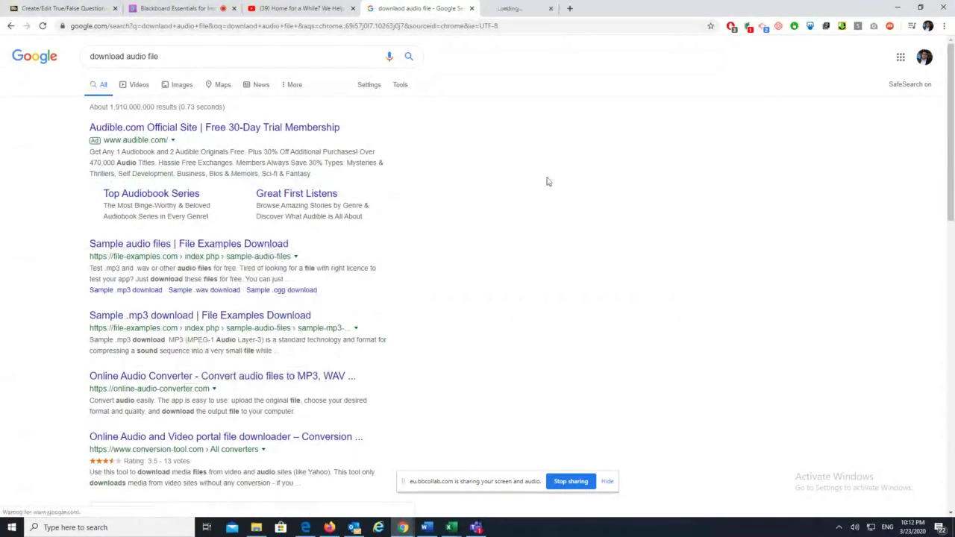
pyautogui.click(75, 8)
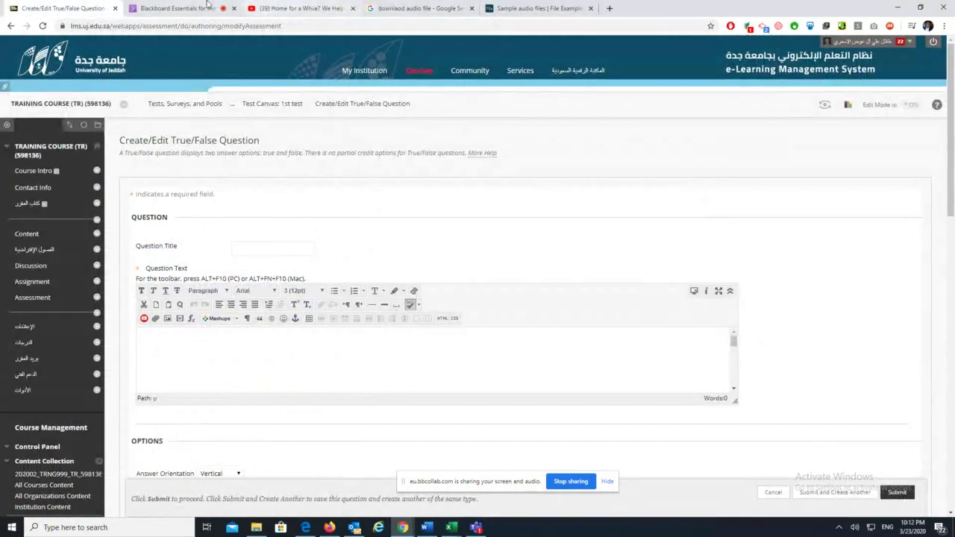
# Switch to the 'Blackboard Essentials' tab showing the Collaborate session and its chat
pyautogui.click(179, 8)
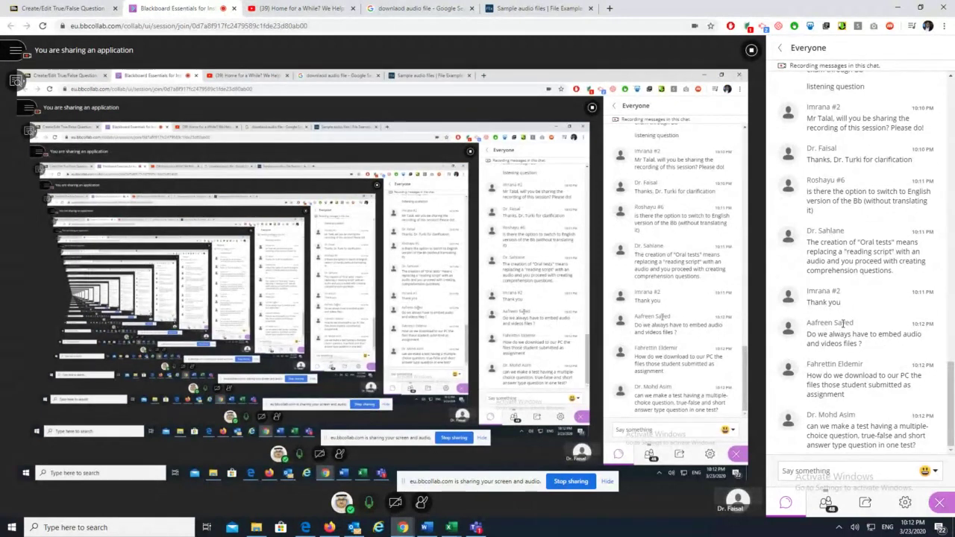
# Show the Attendees panel and look at one participant's options
pyautogui.scroll(3, 843, 323)
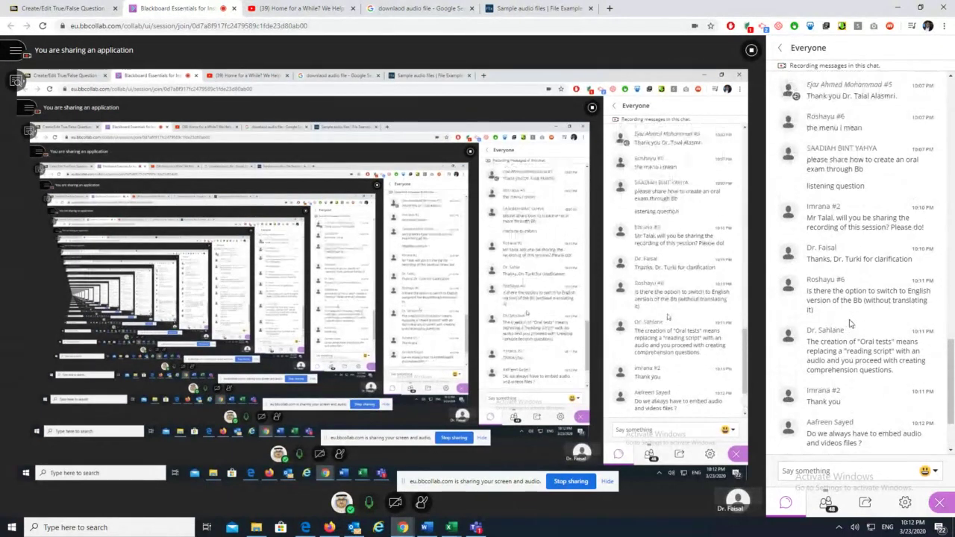
pyautogui.moveTo(943, 373); pyautogui.dragTo(781, 185)
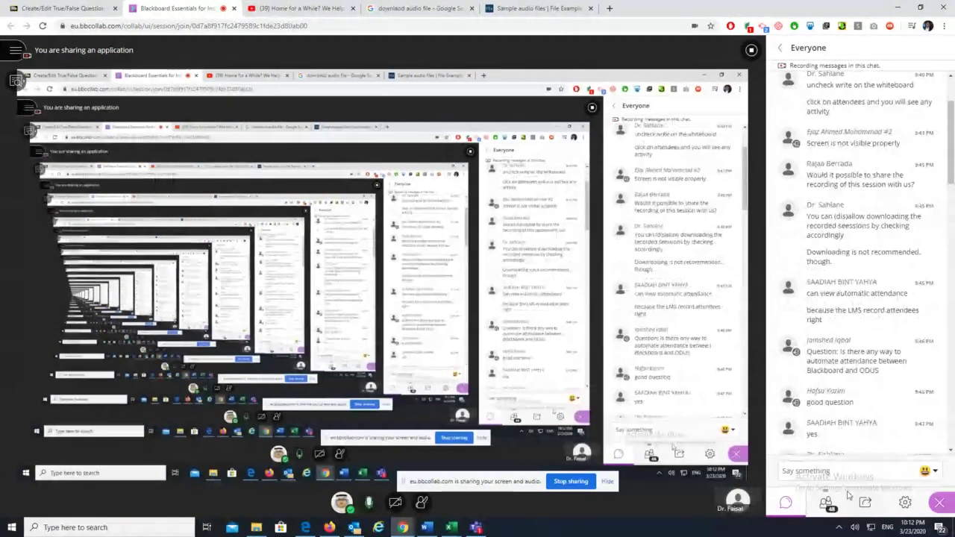
pyautogui.click(825, 502)
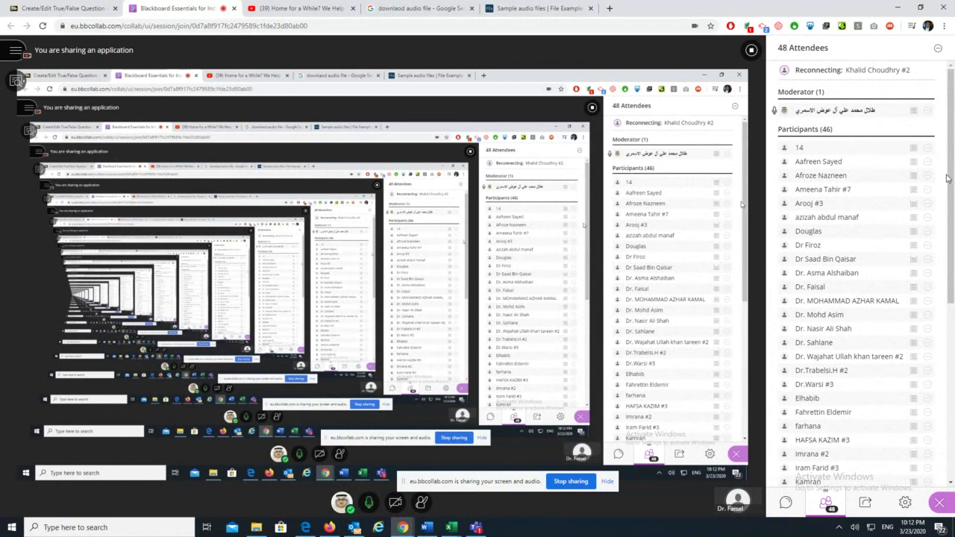
pyautogui.moveTo(946, 178); pyautogui.dragTo(935, 389)
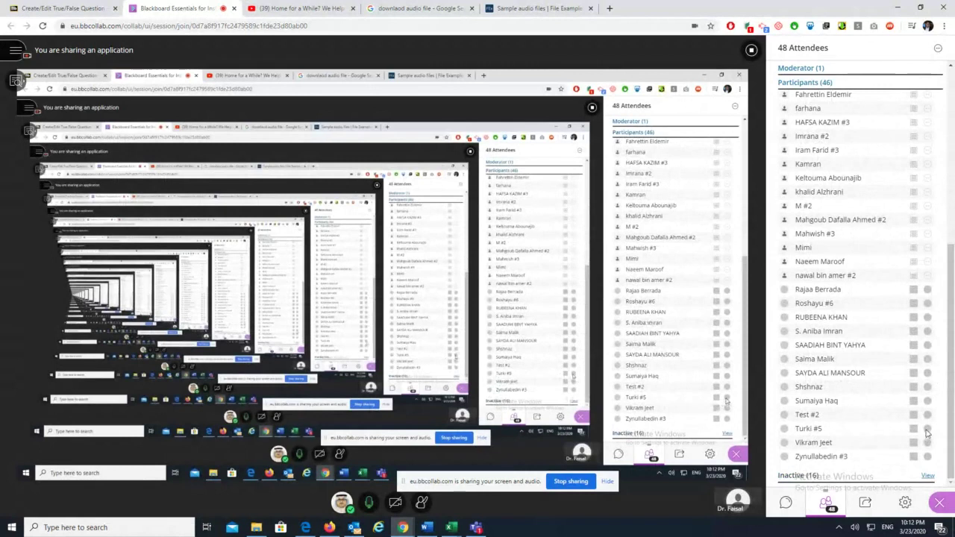
pyautogui.click(927, 431)
pyautogui.click(864, 364)
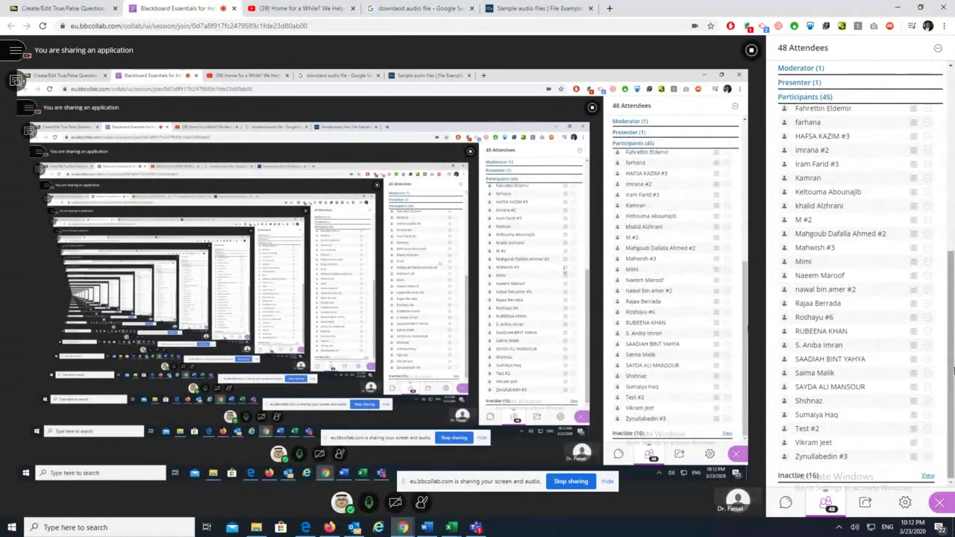
# Promote the current presenter to moderator and reopen their attendee controls
pyautogui.moveTo(953, 370); pyautogui.dragTo(945, 179)
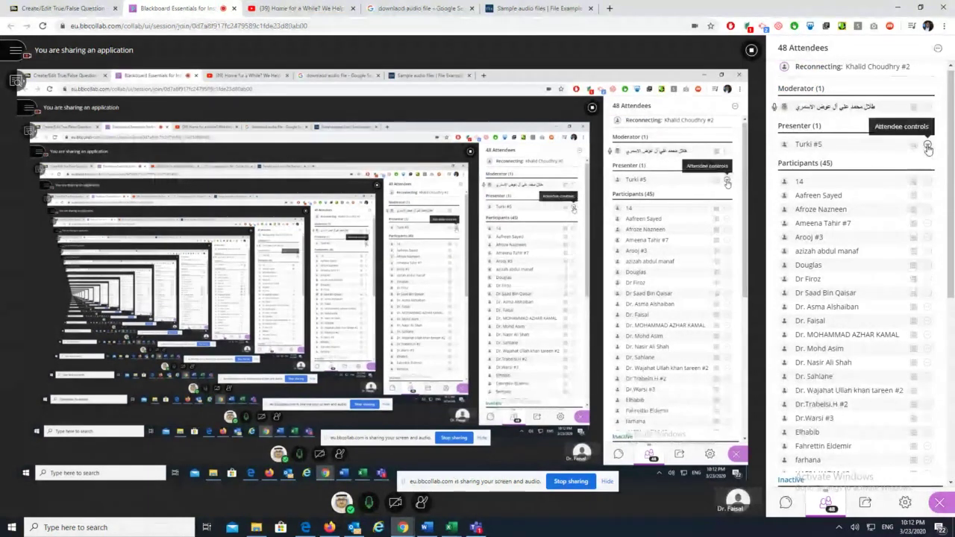
pyautogui.click(927, 147)
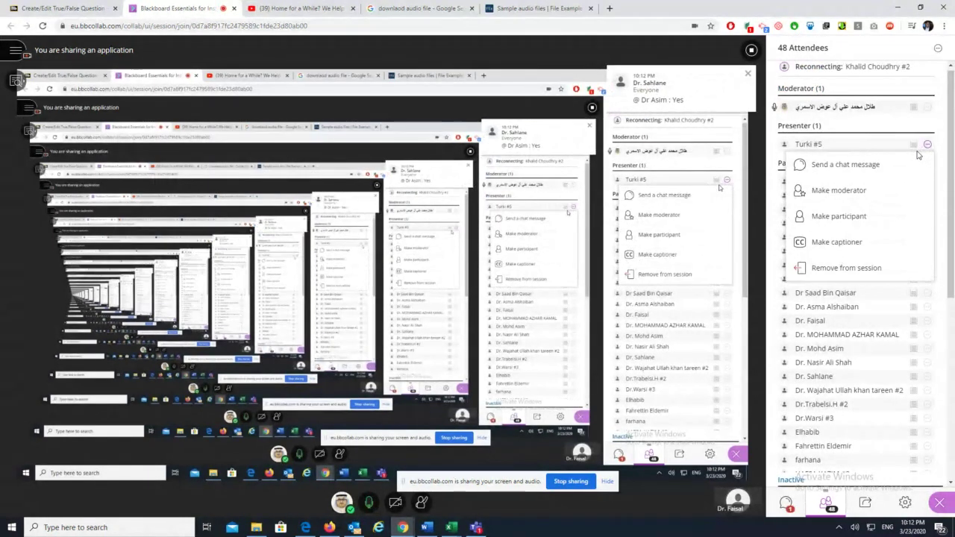
pyautogui.click(861, 196)
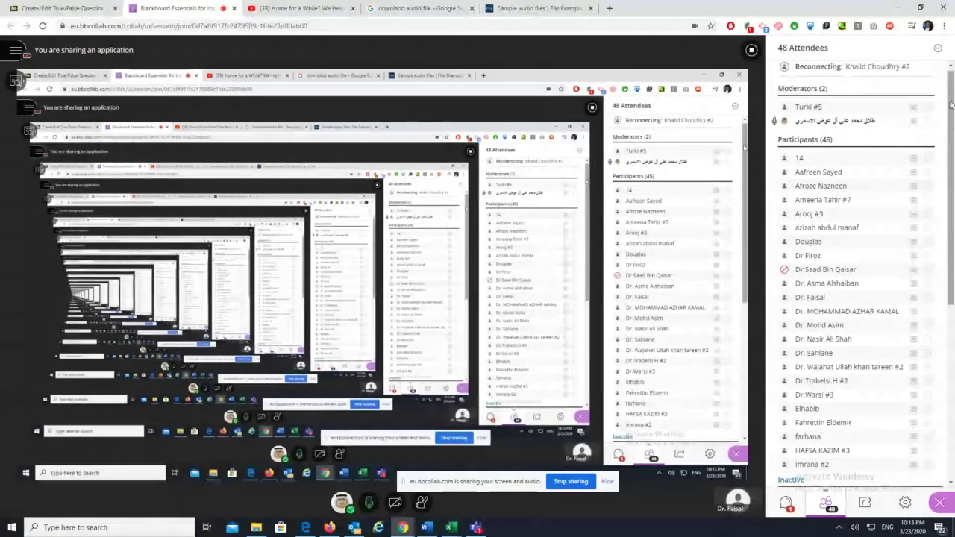
pyautogui.moveTo(950, 104); pyautogui.dragTo(952, 127)
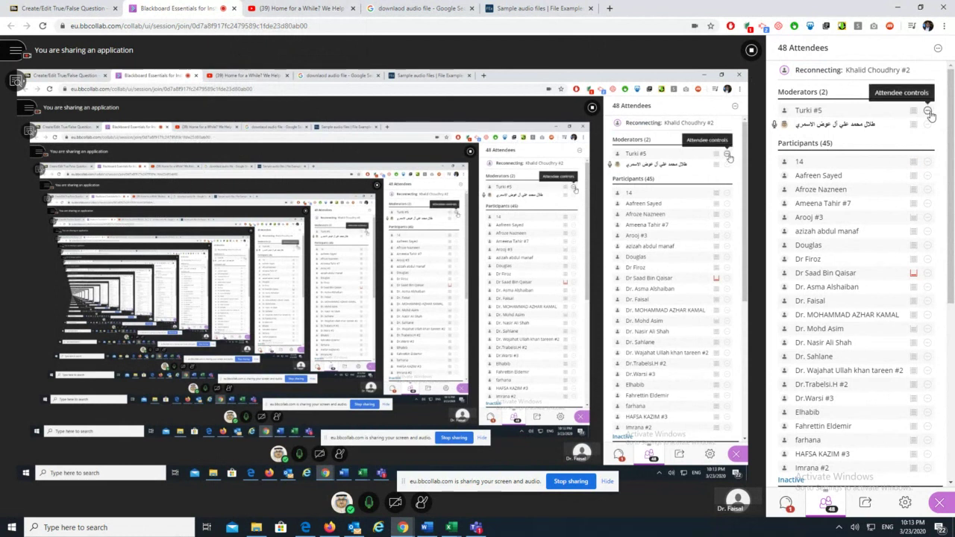
pyautogui.click(929, 112)
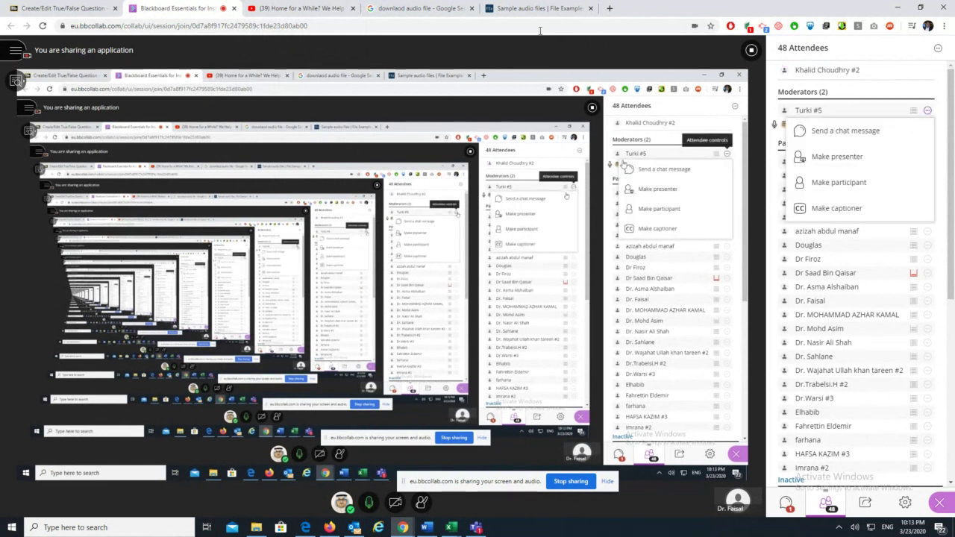
pyautogui.scroll(-1, 858, 112)
# Open the 700 KB sample MP3 on File Examples and save it to the Desktop
pyautogui.click(299, 9)
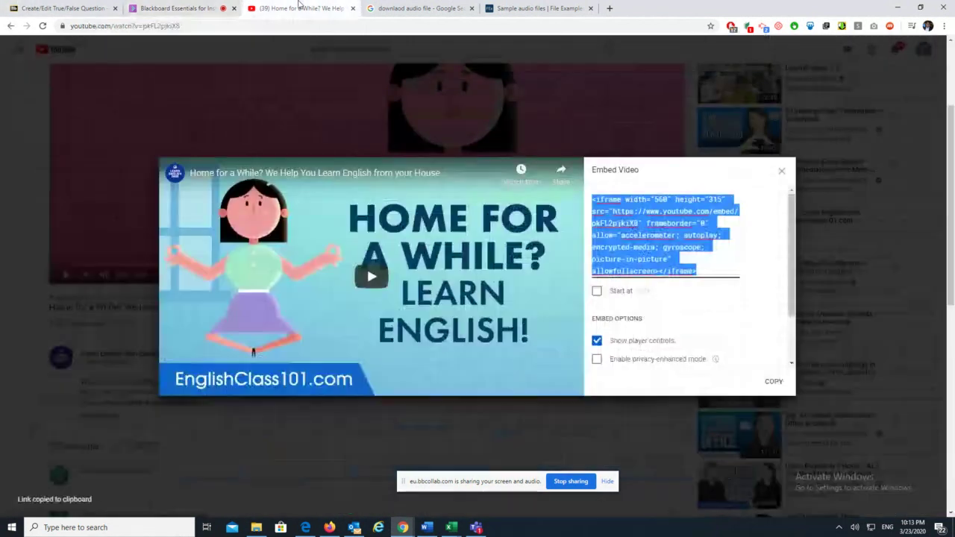
pyautogui.click(538, 8)
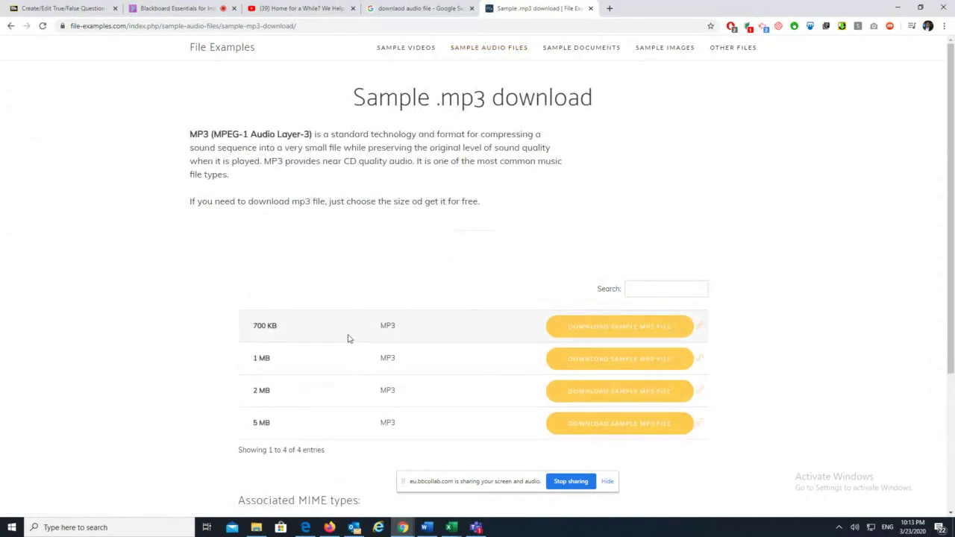
pyautogui.click(631, 328)
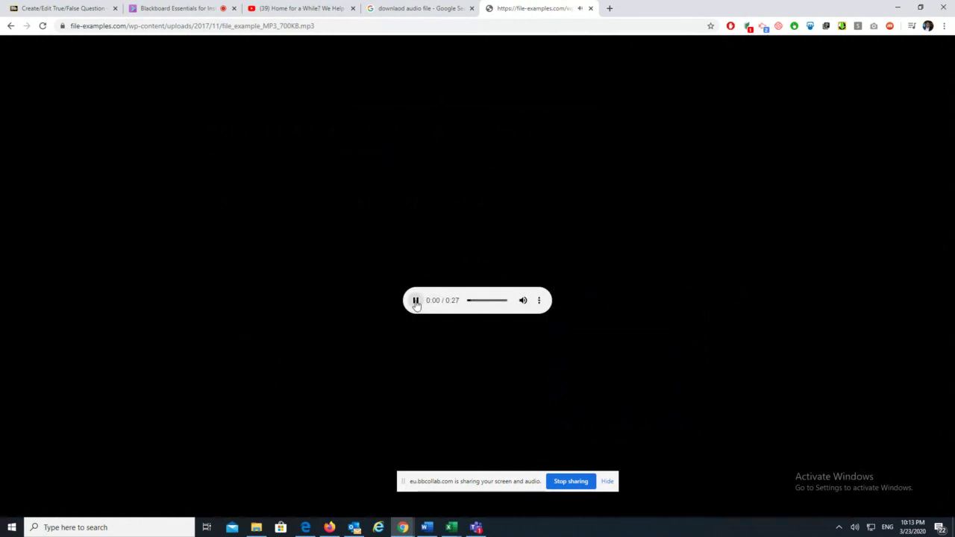
pyautogui.click(540, 301)
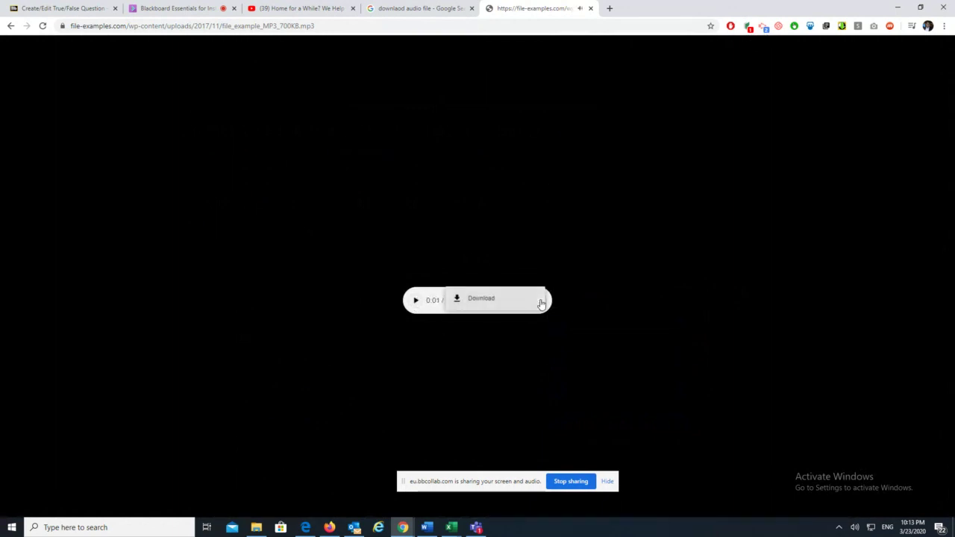
pyautogui.click(509, 300)
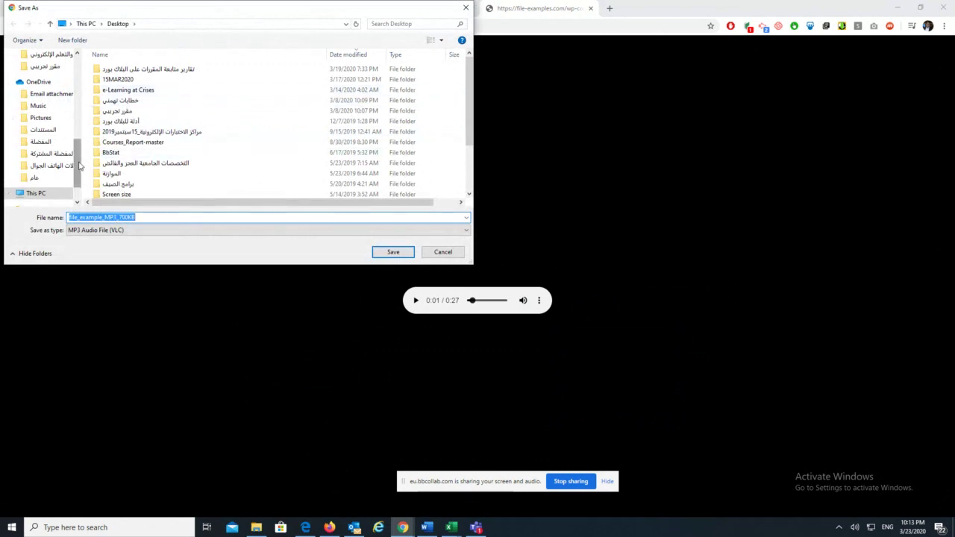
pyautogui.scroll(1, 77, 163)
pyautogui.click(393, 252)
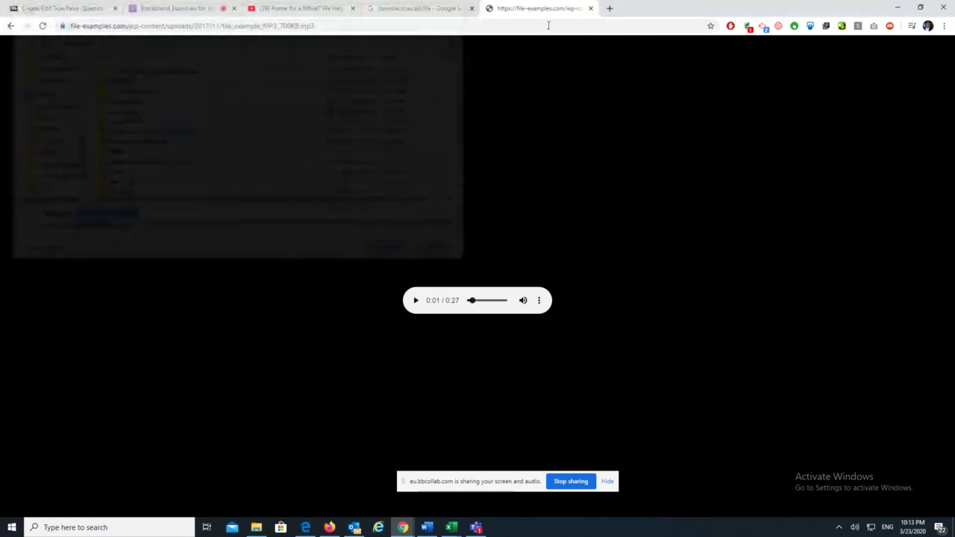
# Attach file_example_MP3_700KB to the question text through Insert File and submit it
pyautogui.click(64, 8)
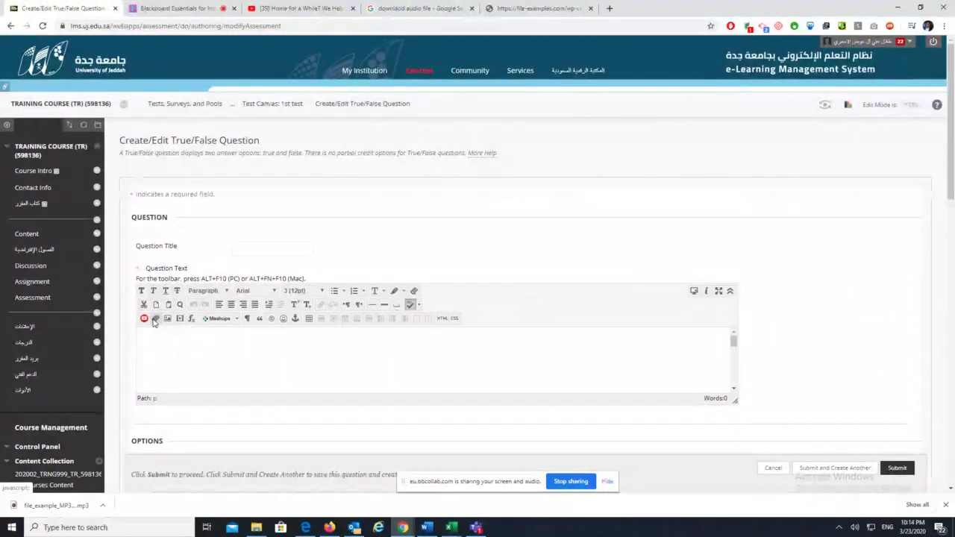
pyautogui.click(155, 319)
pyautogui.click(190, 183)
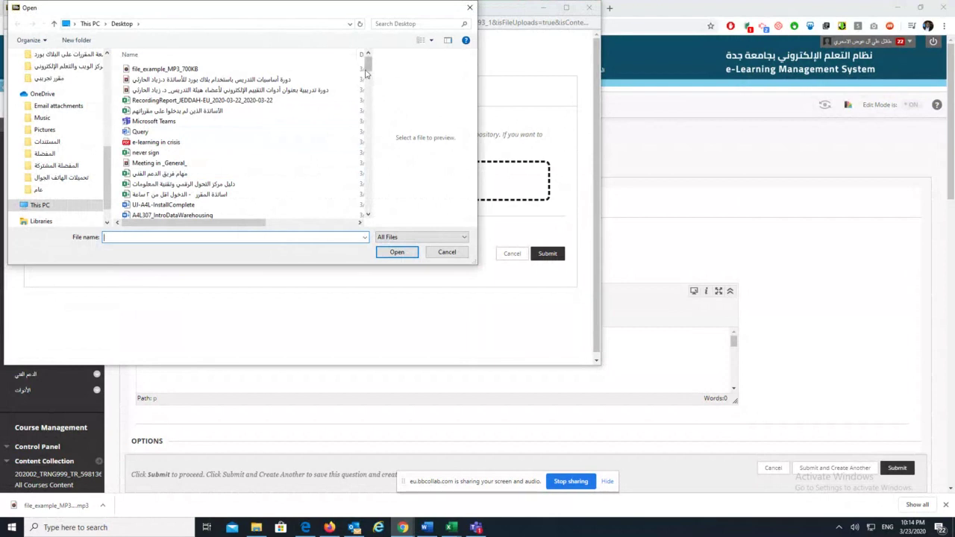
pyautogui.rightClick(231, 173)
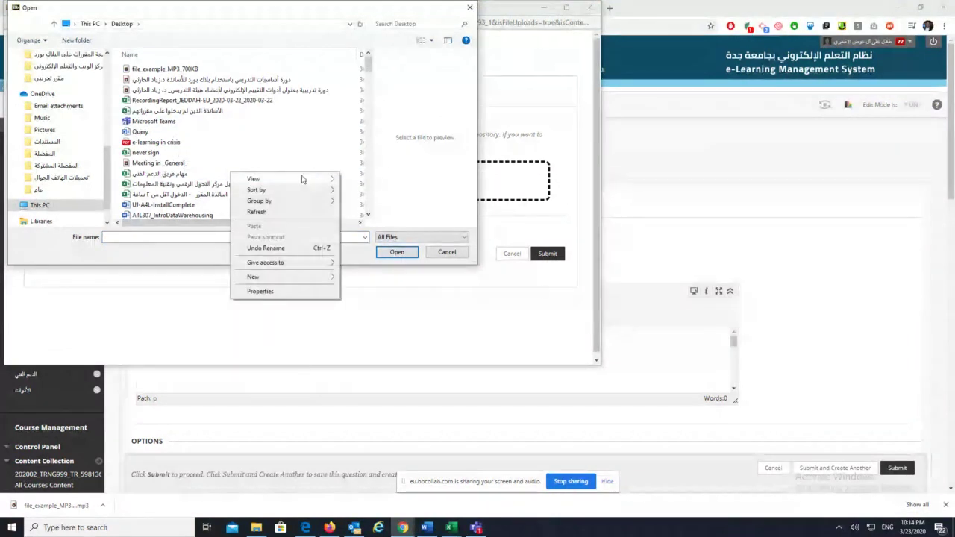
pyautogui.moveTo(294, 189)
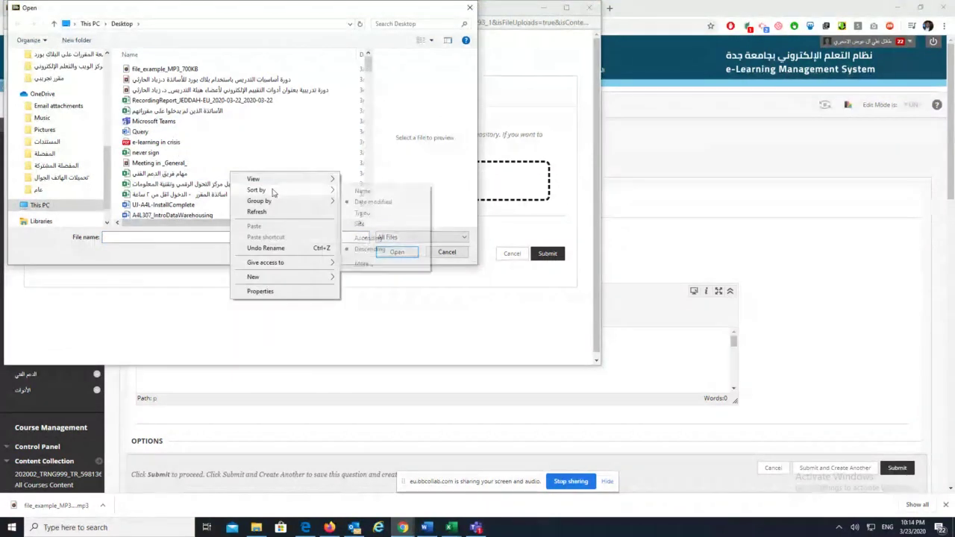
pyautogui.click(368, 65)
pyautogui.click(182, 69)
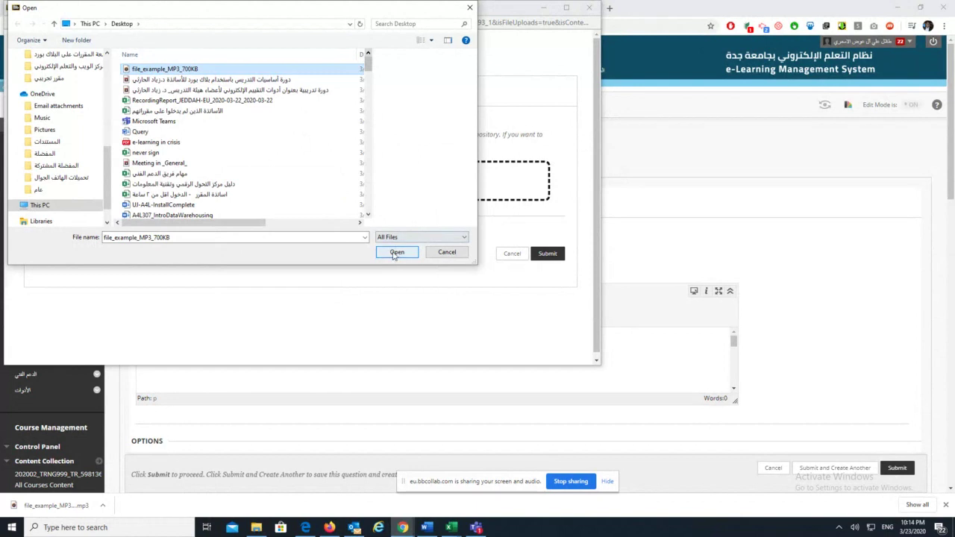
pyautogui.click(396, 253)
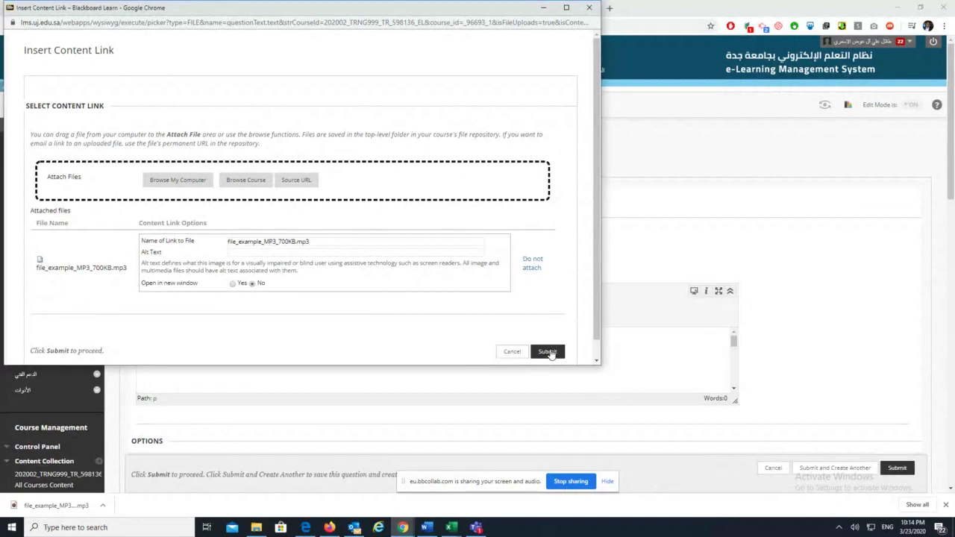
pyautogui.click(548, 352)
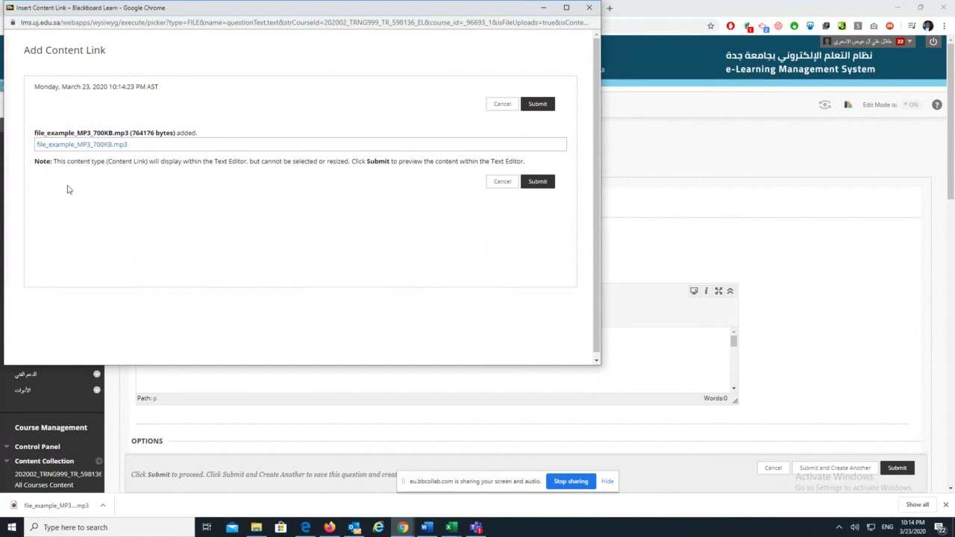
# Add the MP3 link to the question text, preview it, then delete it
pyautogui.moveTo(90, 161); pyautogui.dragTo(398, 175)
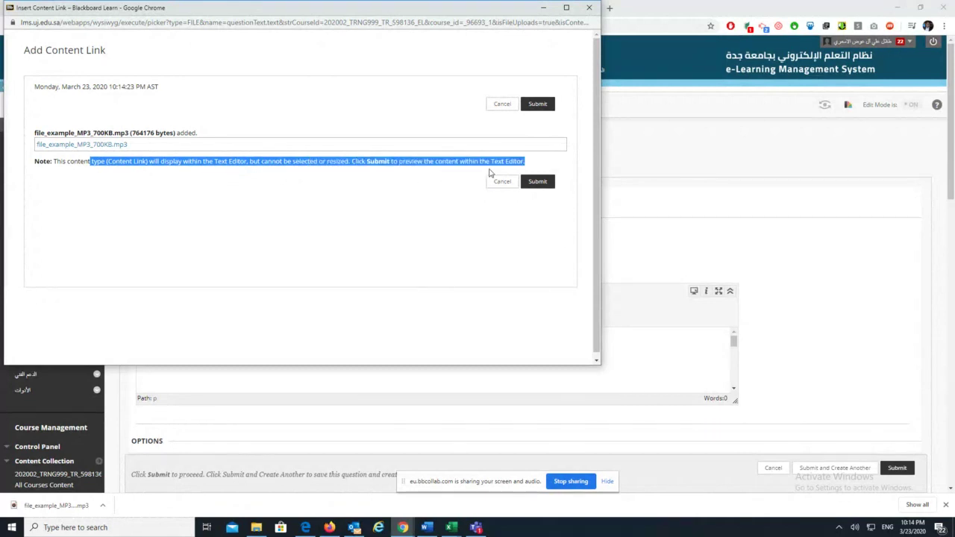
pyautogui.click(537, 181)
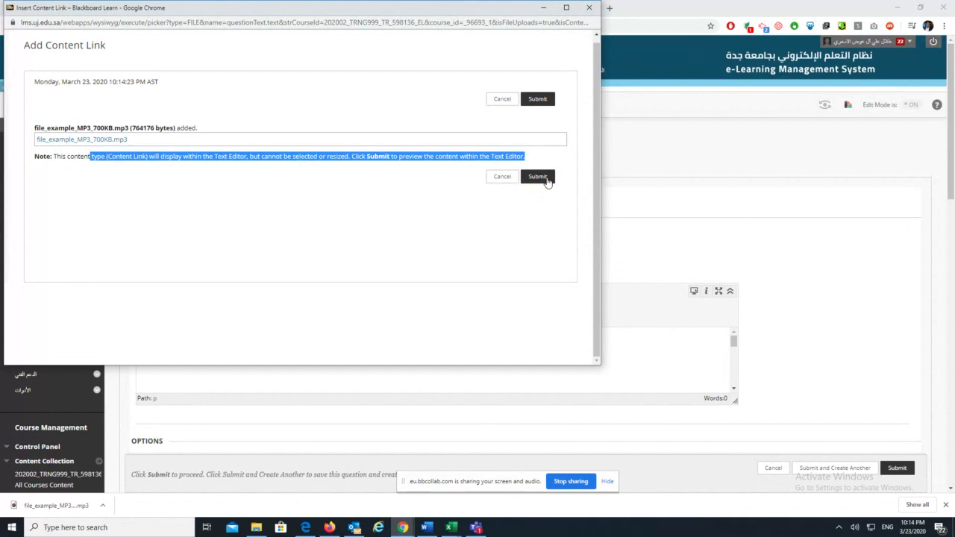
pyautogui.click(545, 180)
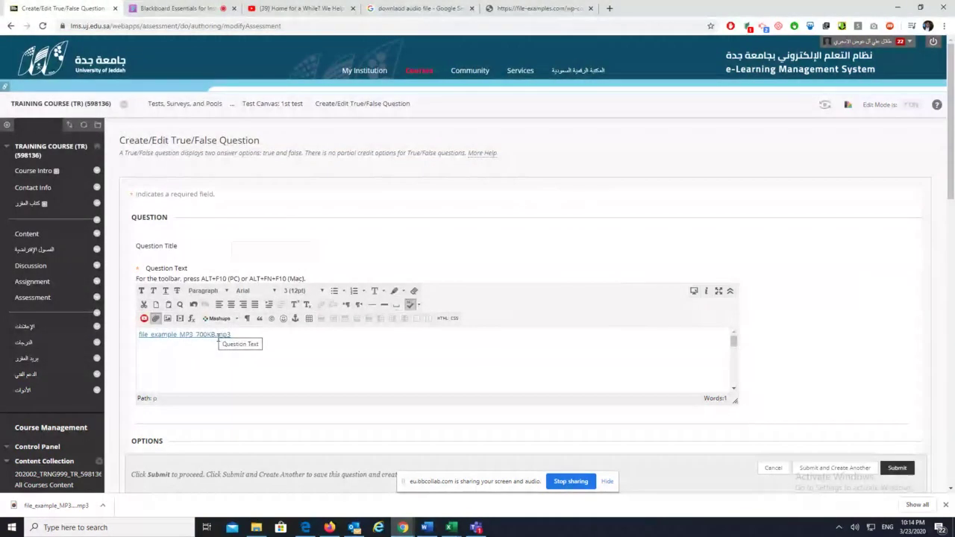
pyautogui.click(693, 290)
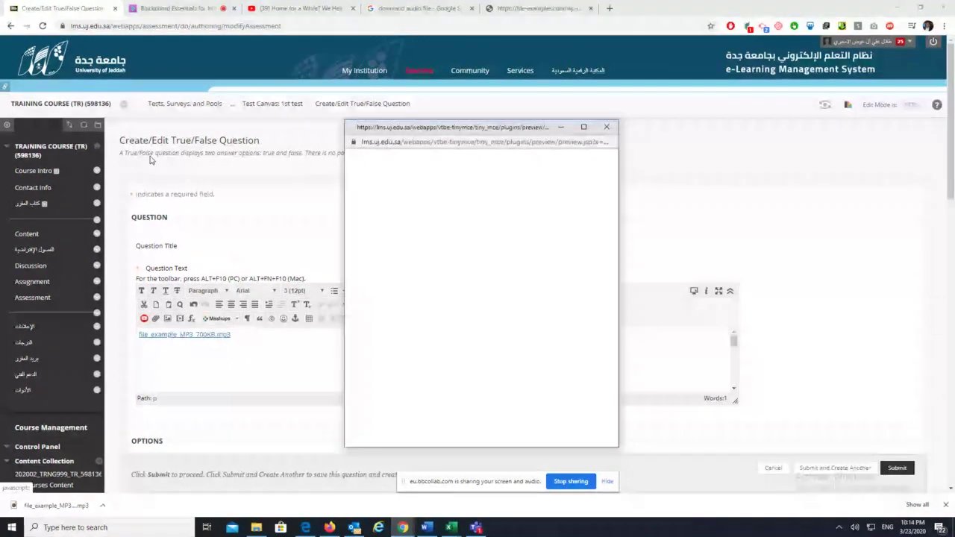
pyautogui.click(605, 127)
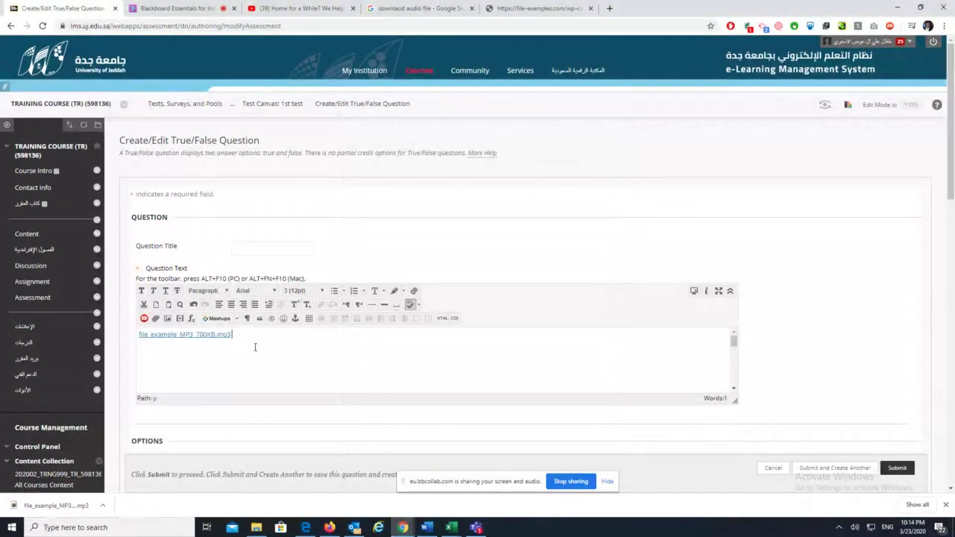
pyautogui.hotkey('ctrl', 'a')
pyautogui.press('BackSpace')
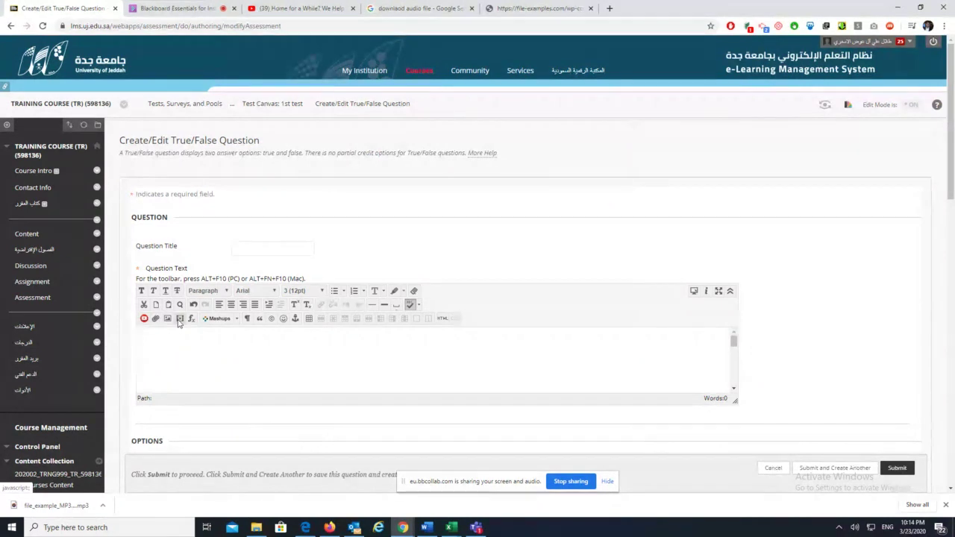
# Upload file_example_MP3_700KB as embedded media and insert it as a 300 × 32 HTML5 audio player
pyautogui.click(180, 319)
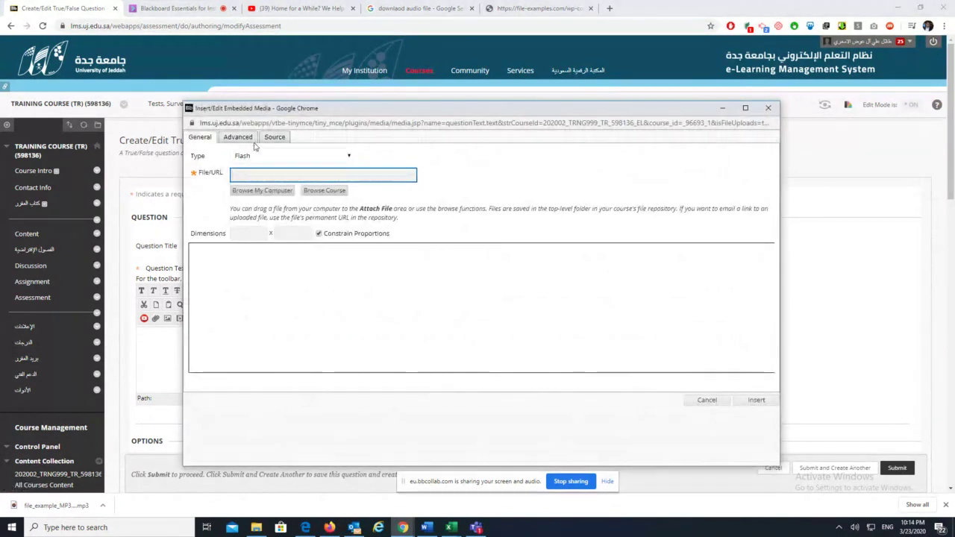
pyautogui.click(248, 191)
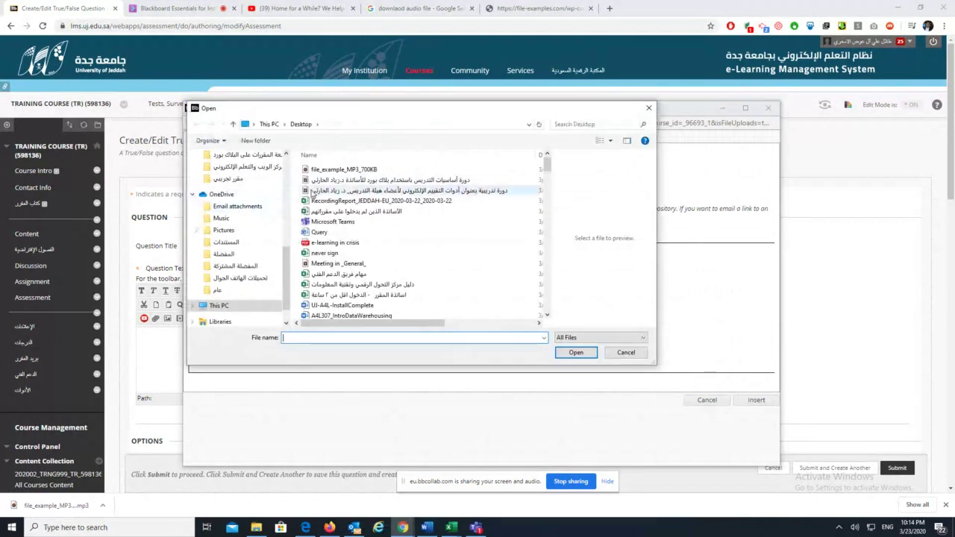
pyautogui.click(344, 169)
pyautogui.click(568, 355)
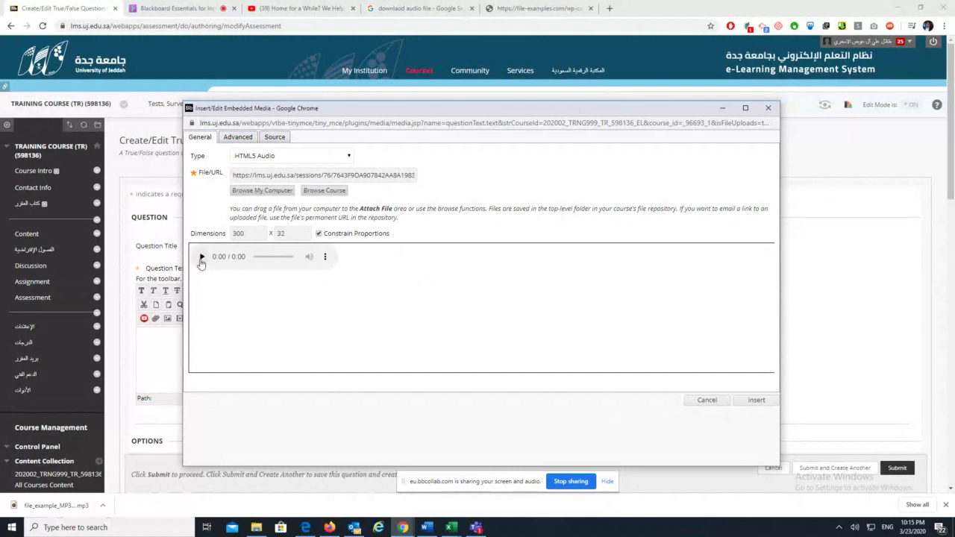
pyautogui.click(757, 399)
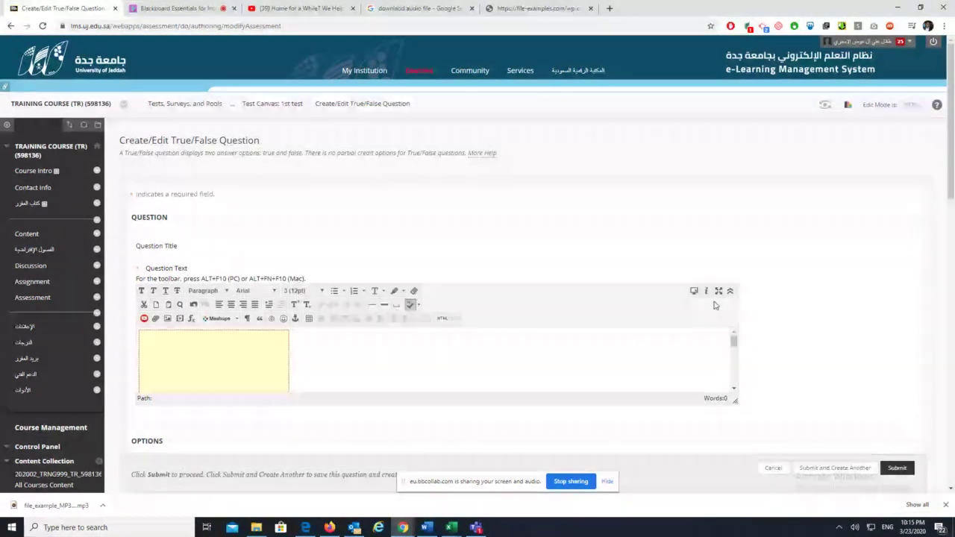
# Preview the question and play, then pause, the embedded audio
pyautogui.click(693, 291)
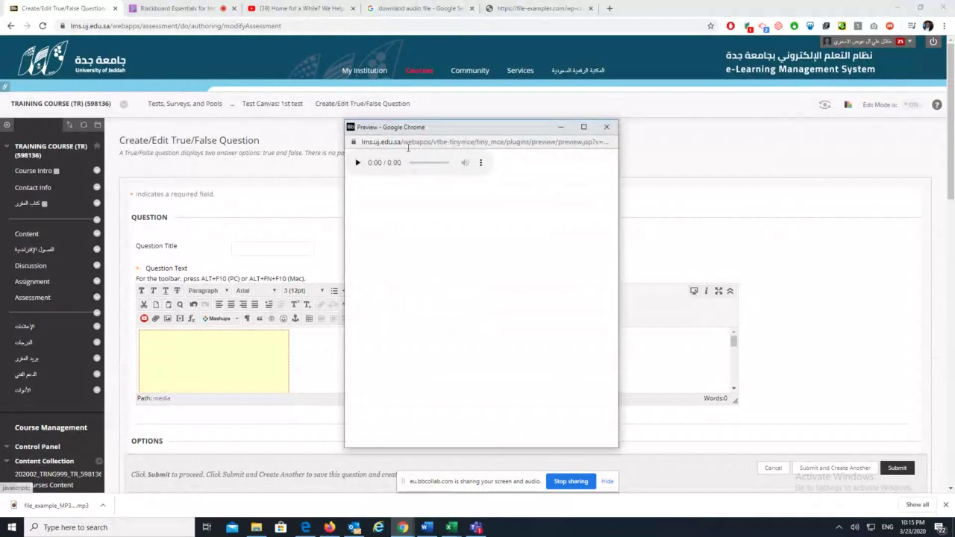
pyautogui.click(357, 163)
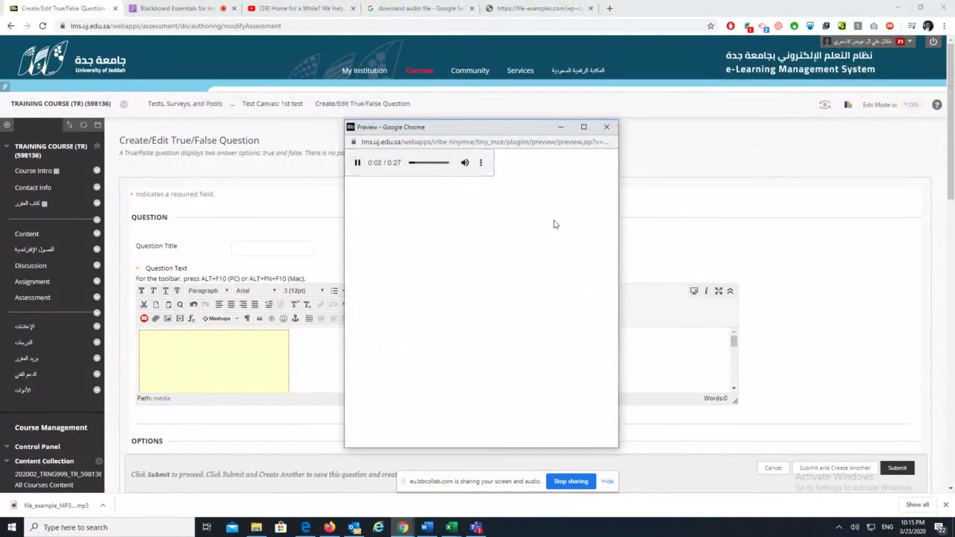
pyautogui.click(358, 164)
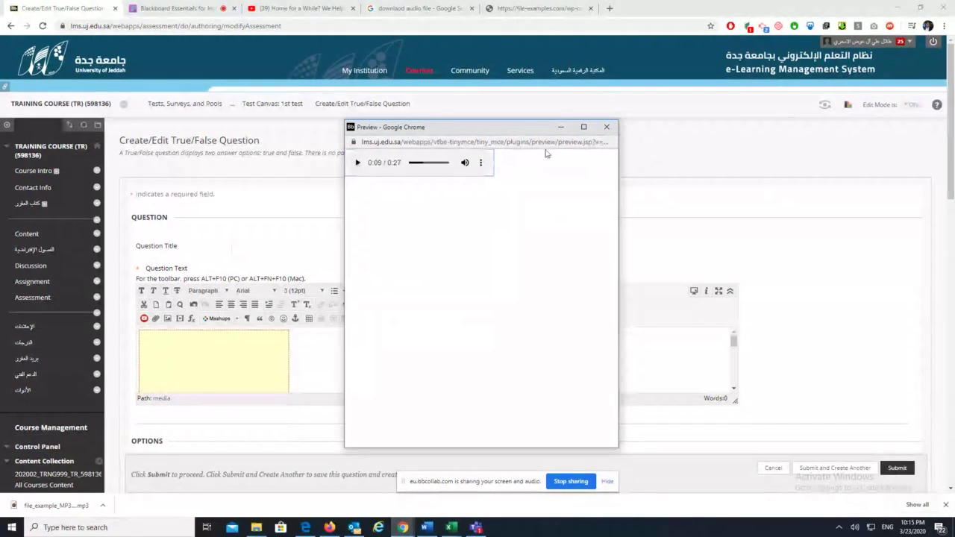
pyautogui.click(607, 127)
# Mark False as the correct answer and switch to the Collaborate session
pyautogui.scroll(-3, 552, 320)
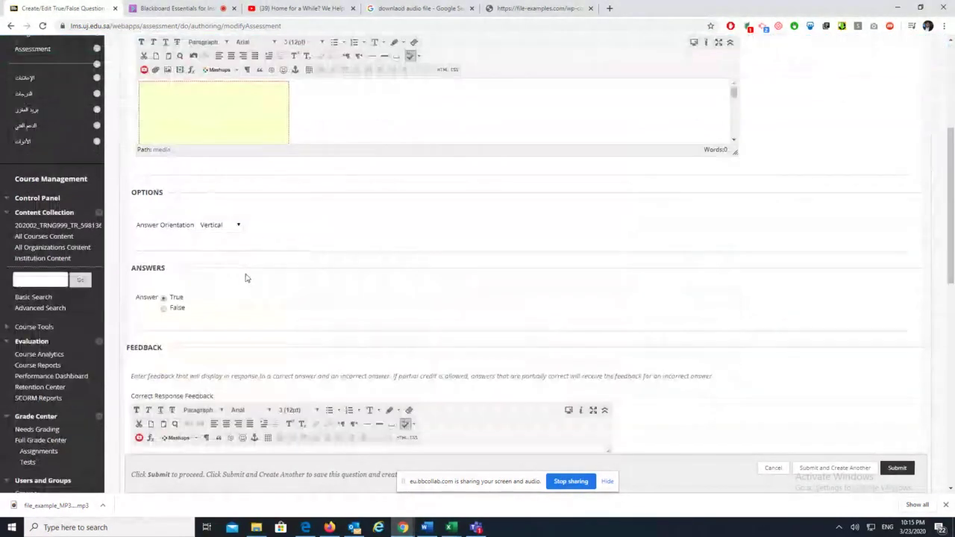
pyautogui.scroll(-2, 255, 304)
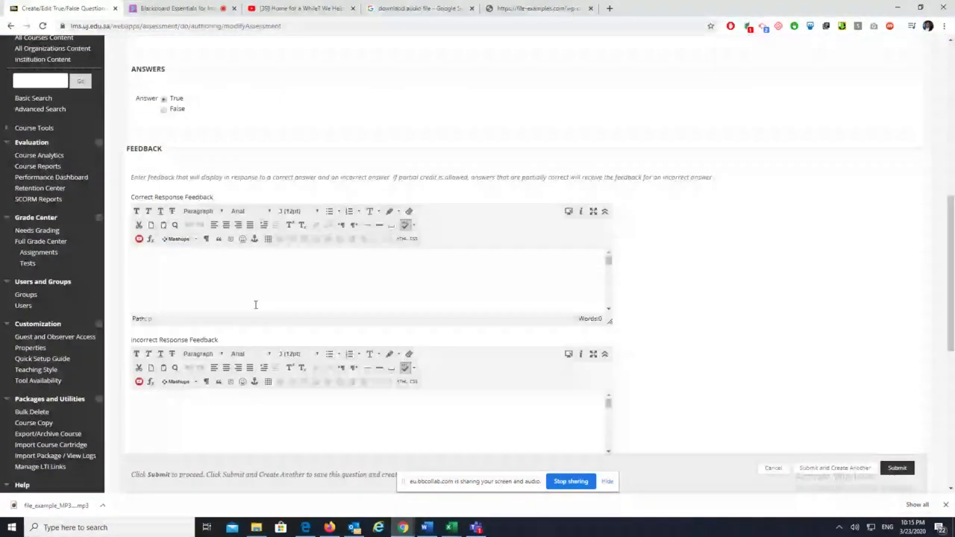
pyautogui.click(163, 110)
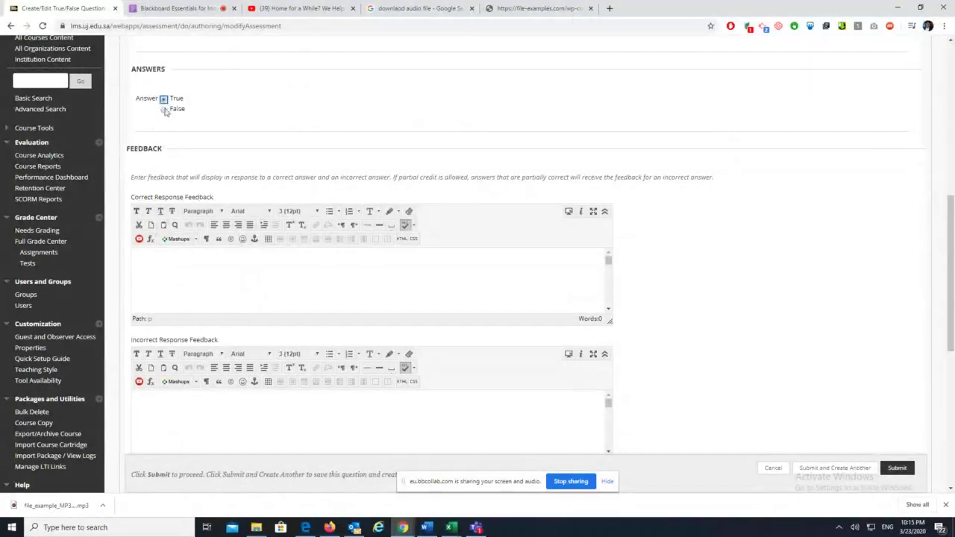
pyautogui.scroll(-4, 565, 303)
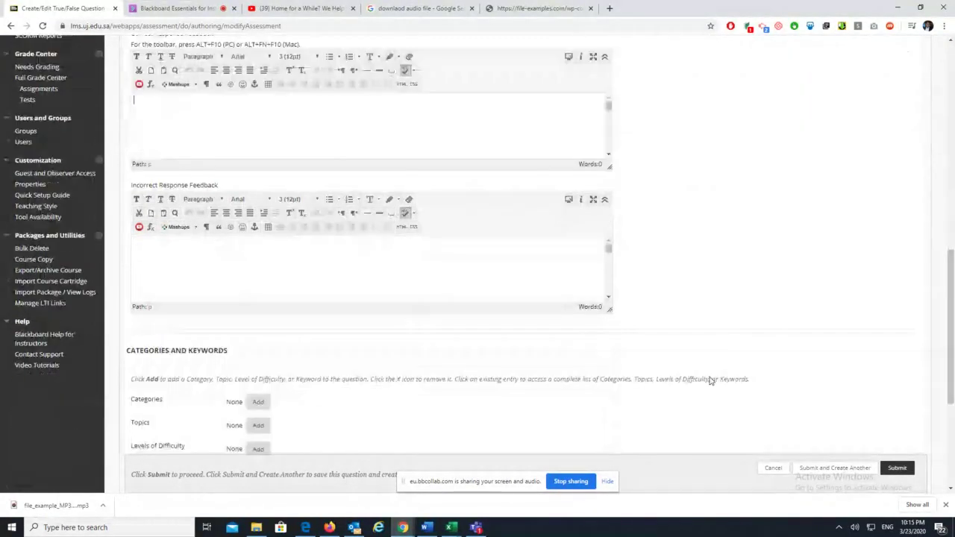
pyautogui.scroll(-2, 461, 329)
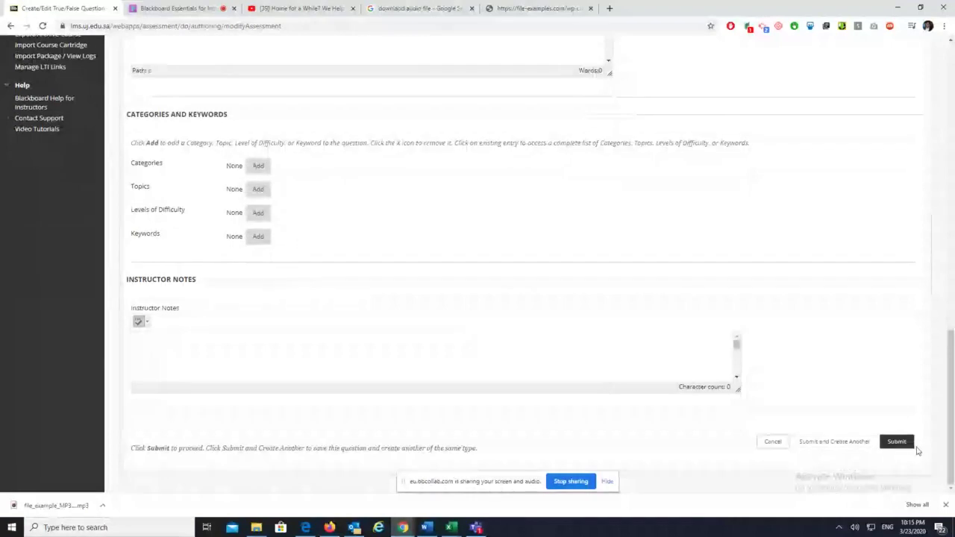
pyautogui.click(180, 9)
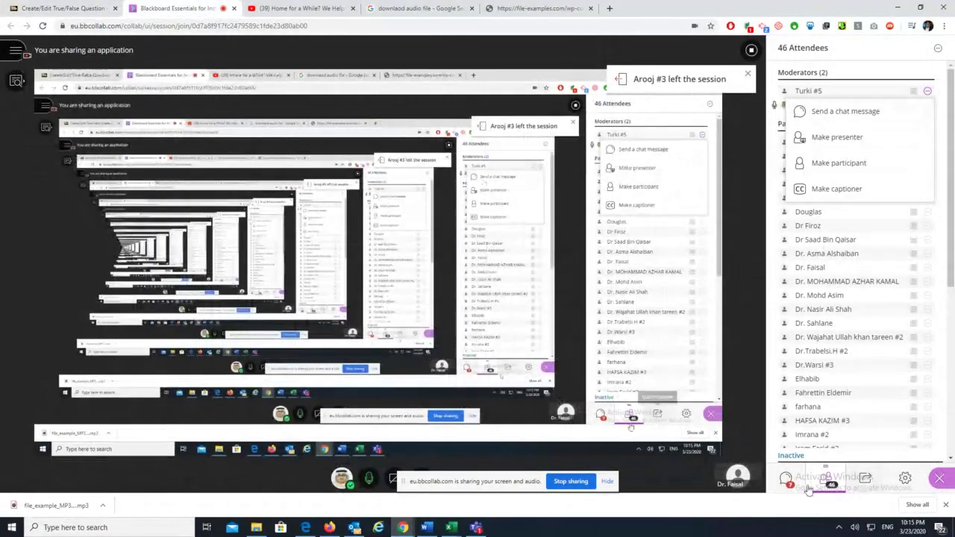
# Show Everyone's chat in Collaborate, read the newest messages, then return to the True/False question form
pyautogui.click(786, 479)
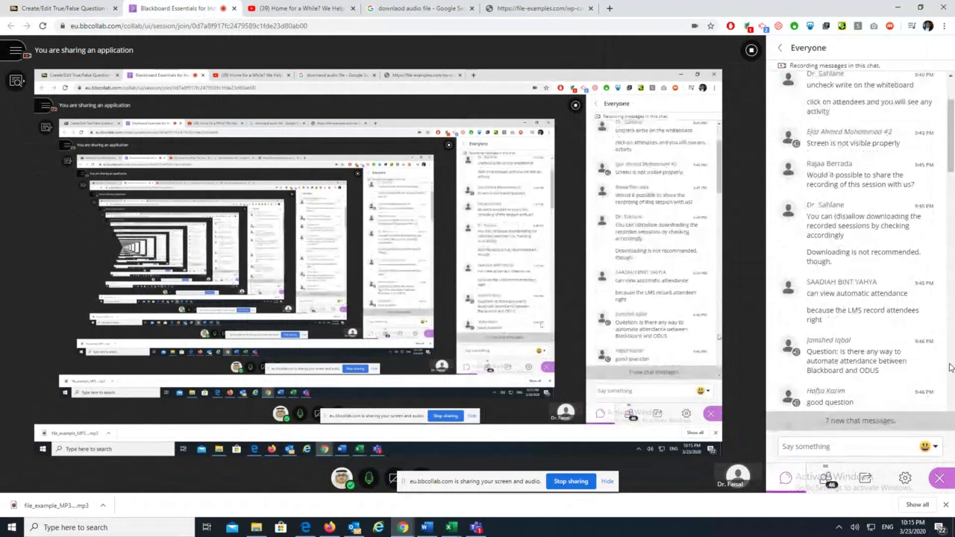
pyautogui.scroll(-8, 925, 371)
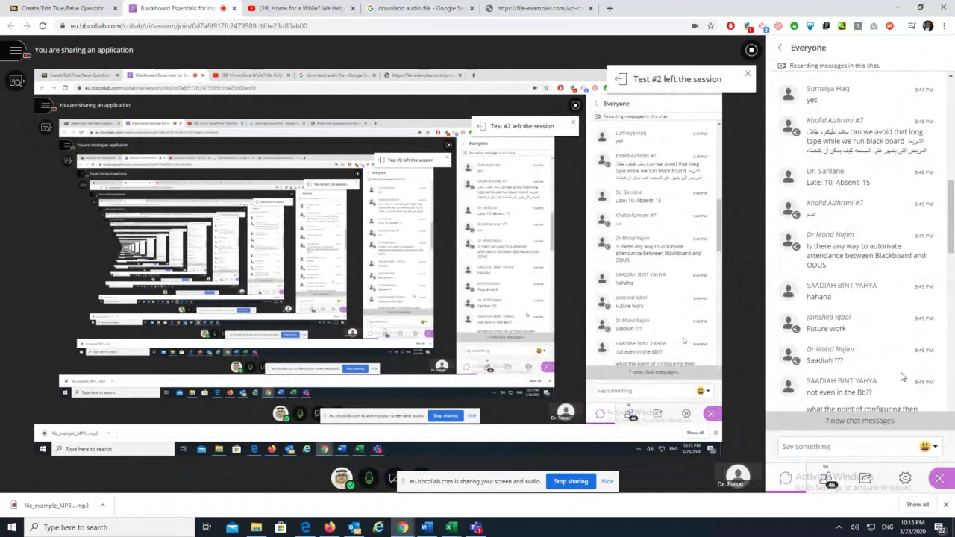
pyautogui.scroll(-15, 901, 377)
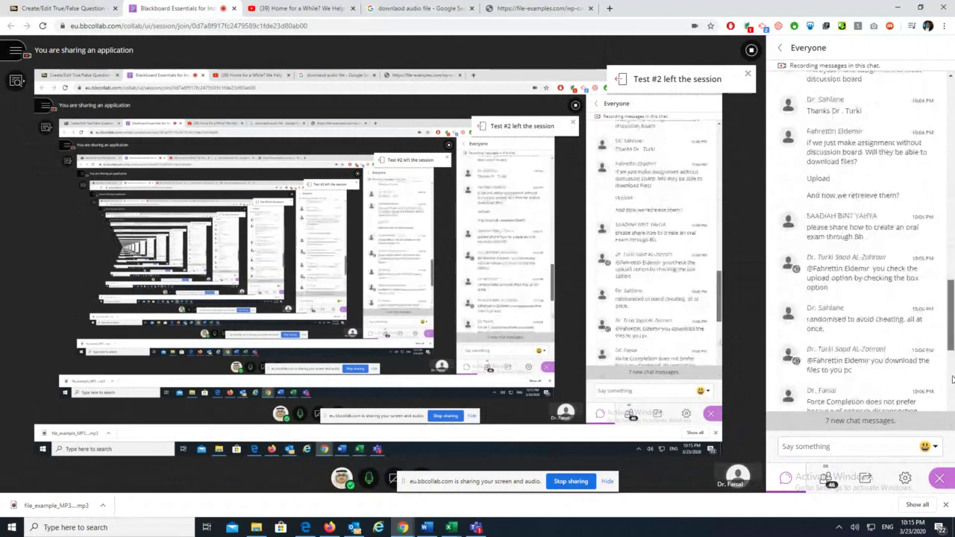
pyautogui.scroll(-10, 952, 379)
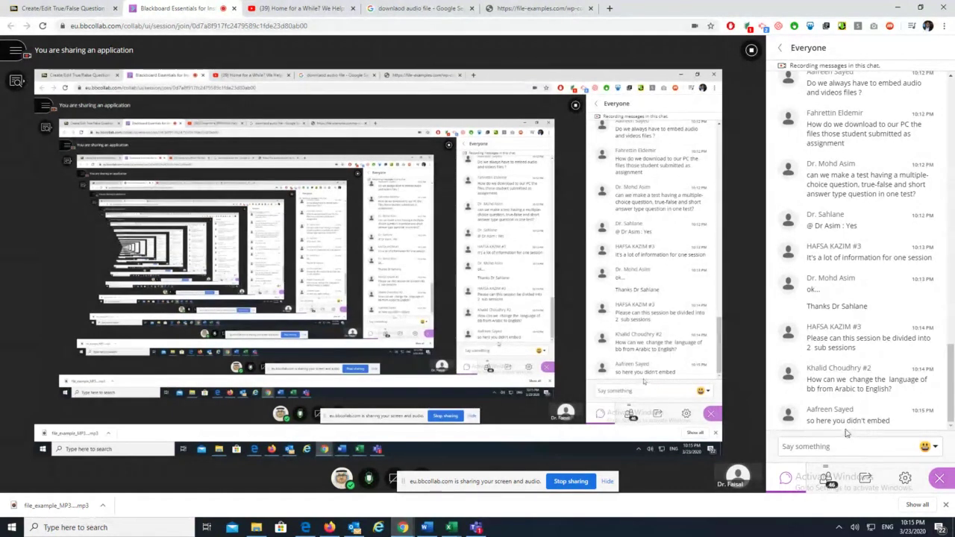
pyautogui.click(59, 9)
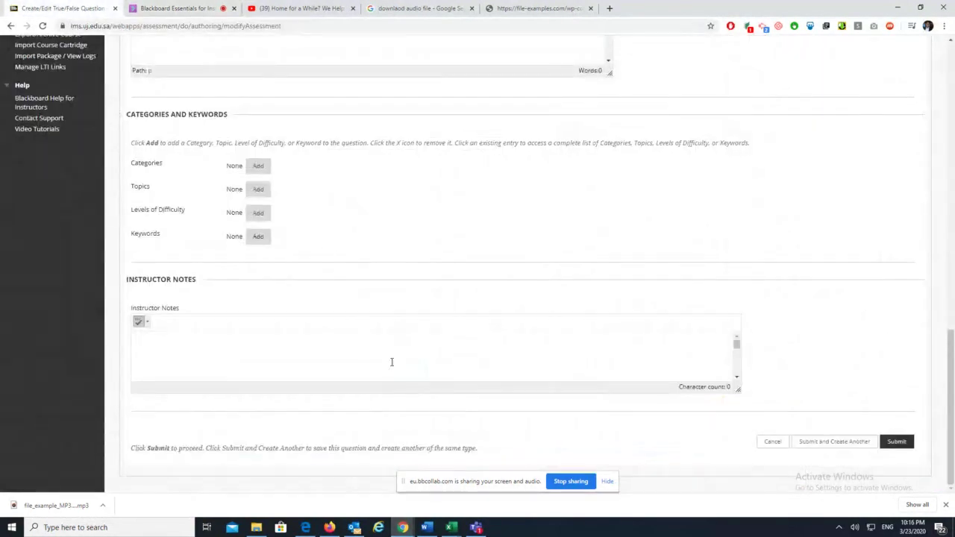
# Save the 10-point True/False audio question into 1st test and play its embedded MP3
pyautogui.scroll(15, 391, 362)
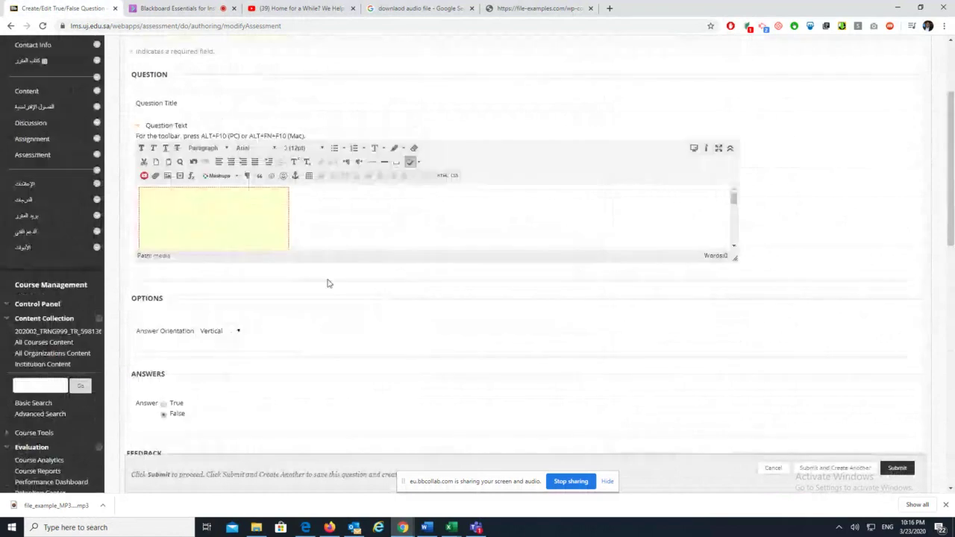
pyautogui.scroll(-7, 326, 283)
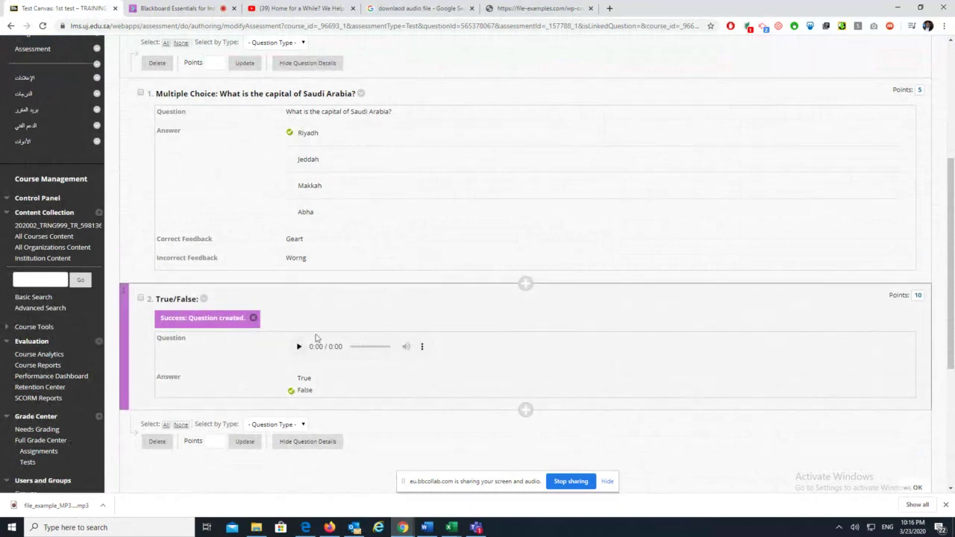
pyautogui.click(253, 318)
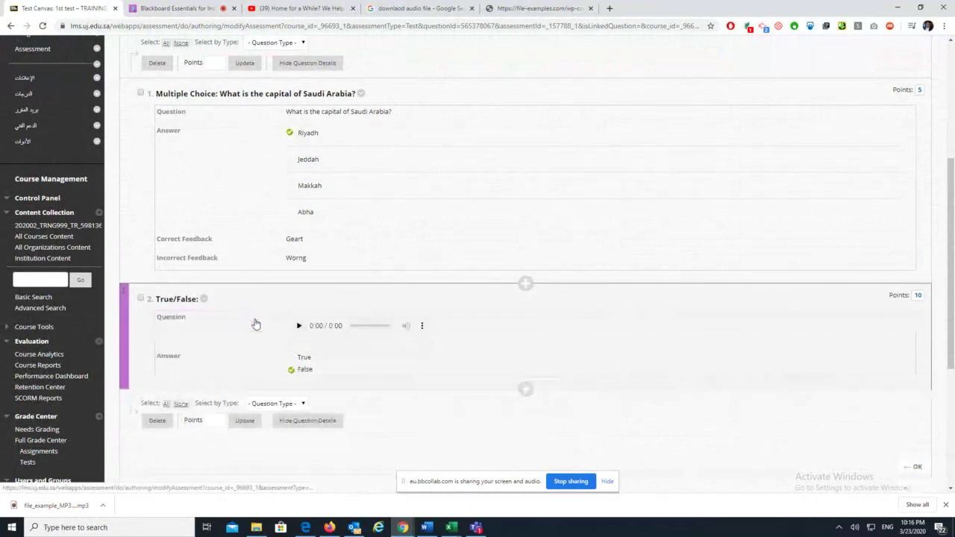
pyautogui.click(300, 327)
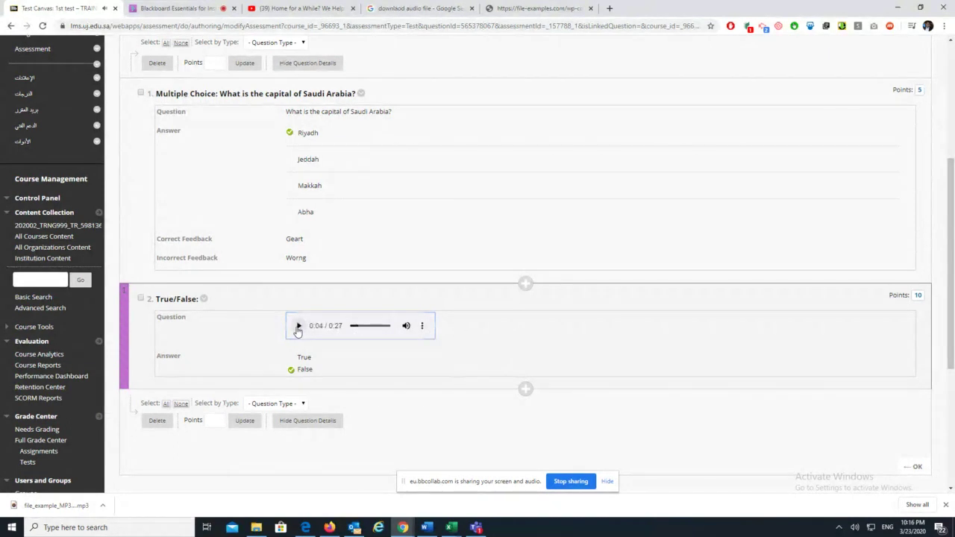
pyautogui.click(914, 467)
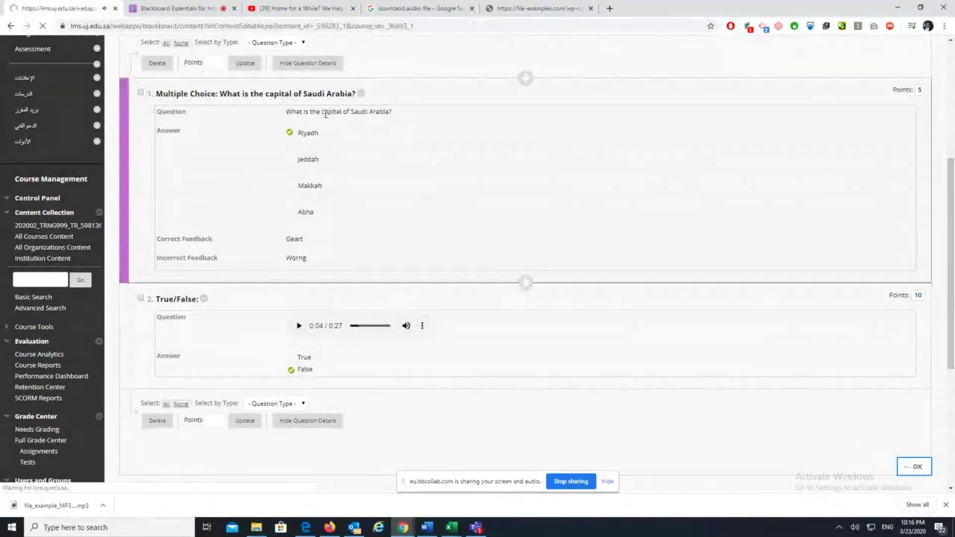
# Go back to the course's Assessment page and open Grade Center's Needs Grading page
pyautogui.click(179, 8)
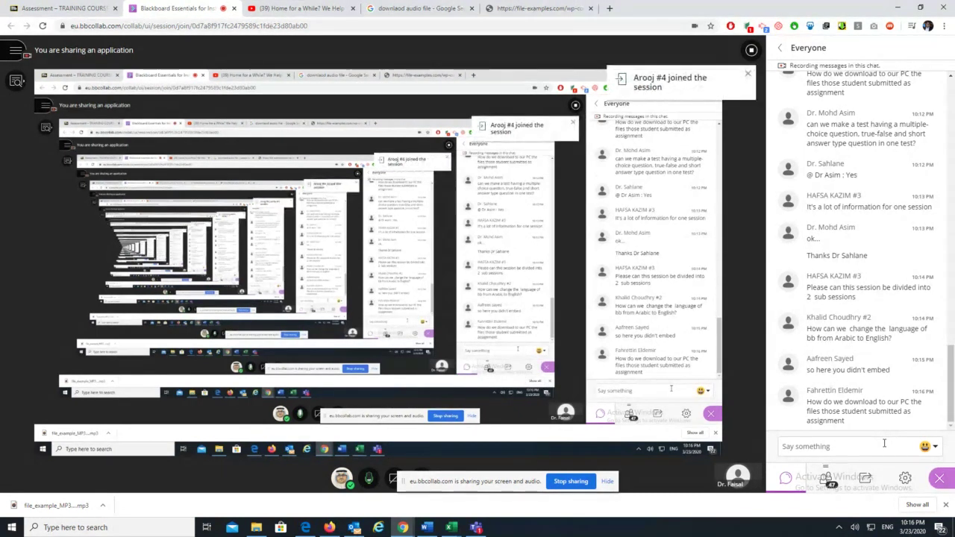
pyautogui.click(66, 6)
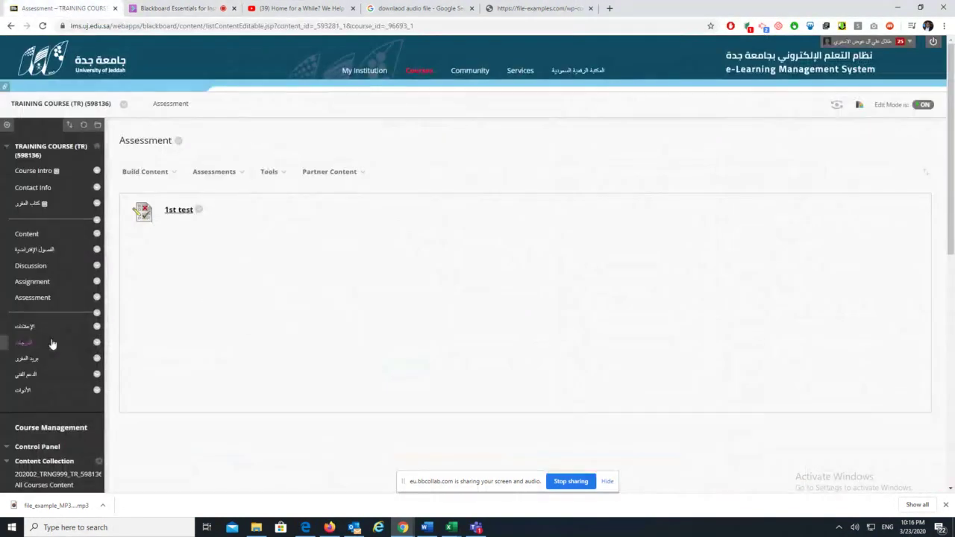
pyautogui.scroll(-5, 67, 373)
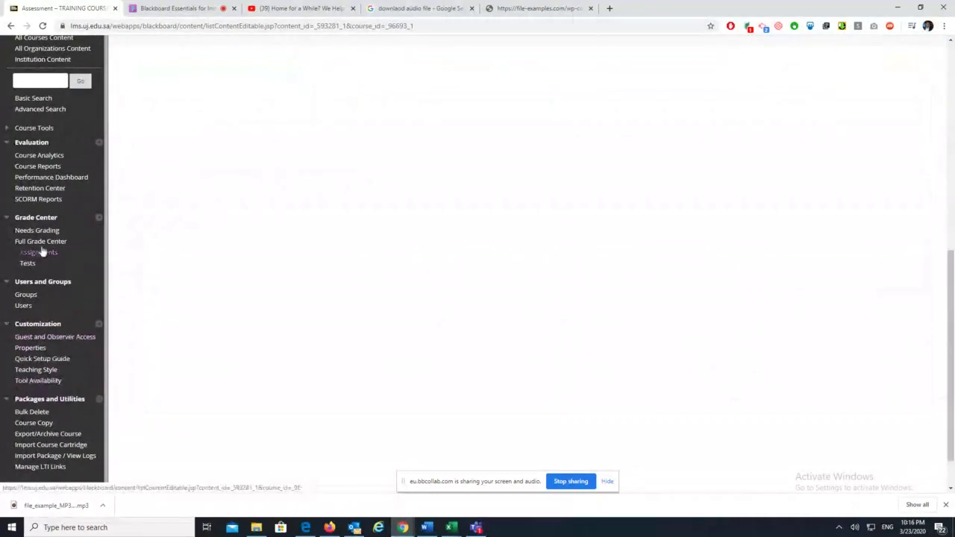
pyautogui.click(37, 231)
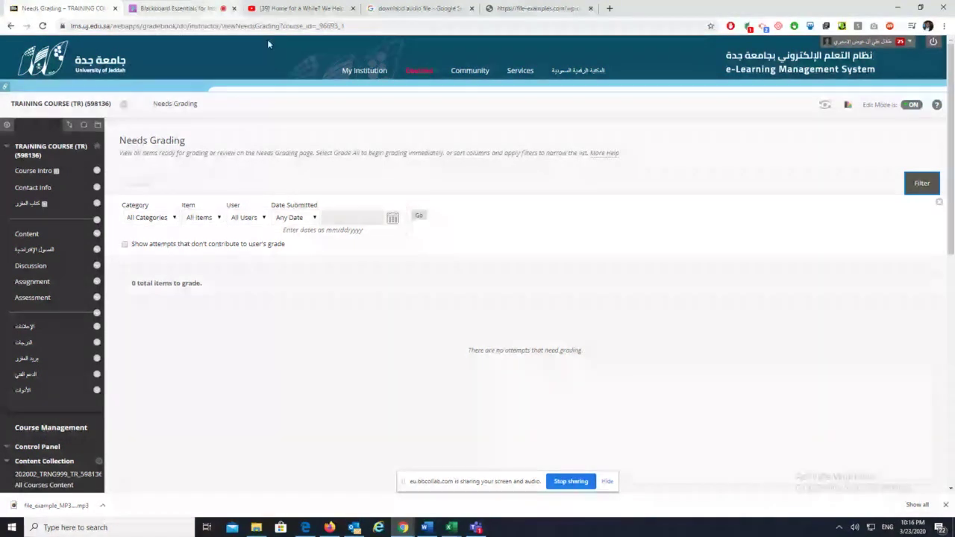
# Open the course list in a new tab and enter the AD (15834) course
pyautogui.rightClick(419, 70)
pyautogui.click(455, 76)
pyautogui.click(217, 6)
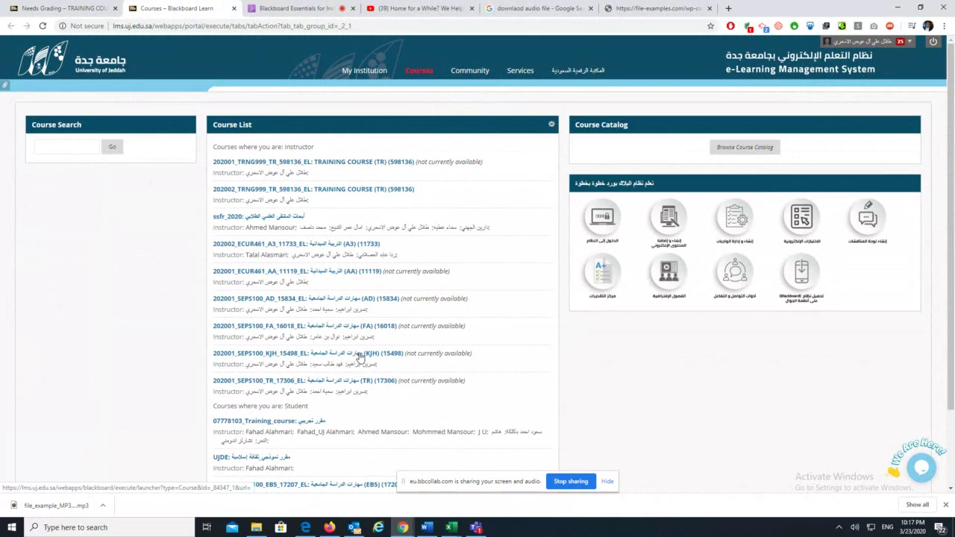
pyautogui.scroll(-3, 359, 358)
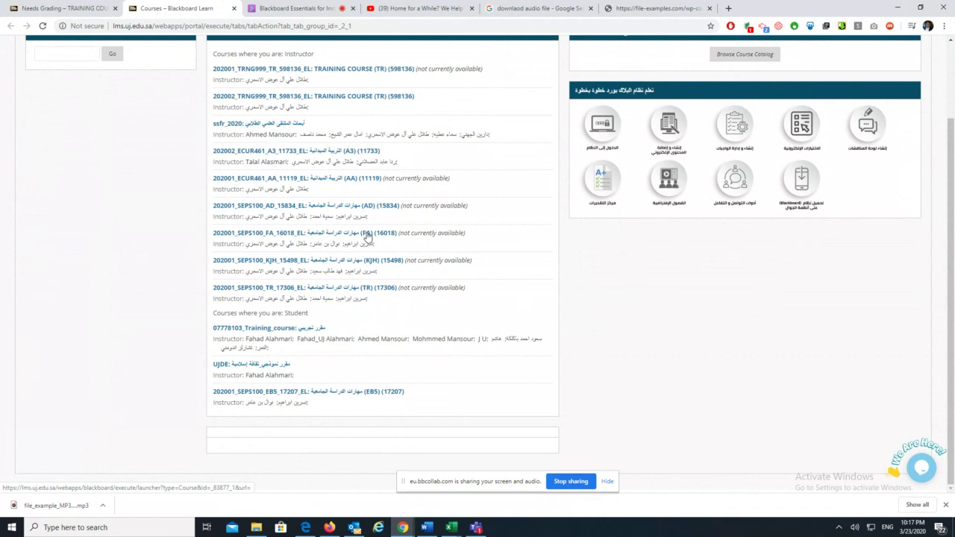
pyautogui.click(357, 207)
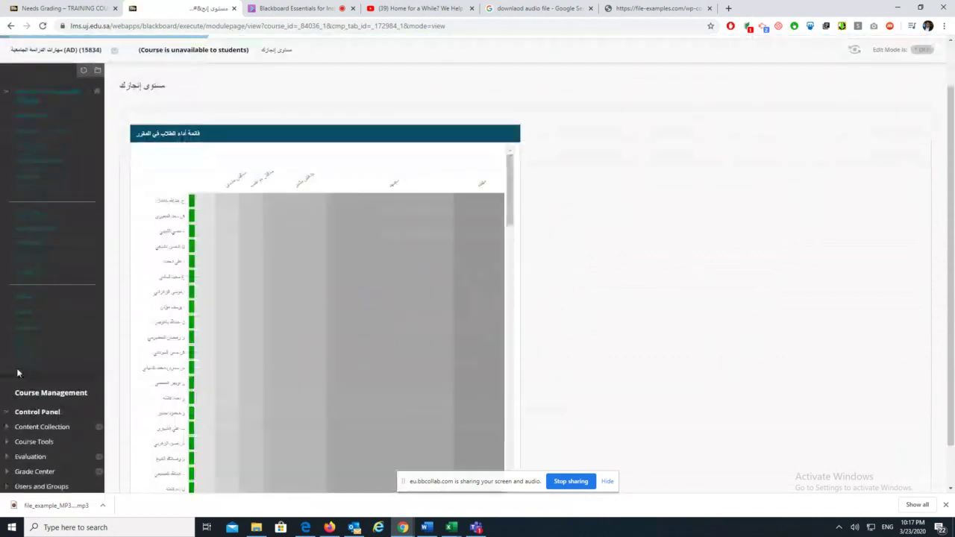
# Expand Grade Center and show the course's Needs Grading page with 0 items
pyautogui.scroll(-2, 18, 373)
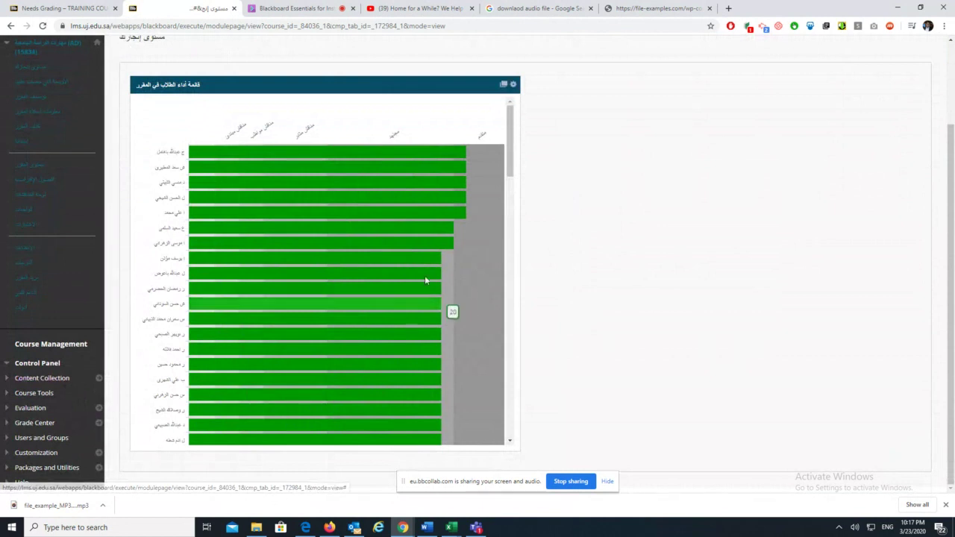
pyautogui.click(41, 425)
pyautogui.scroll(-1, 45, 431)
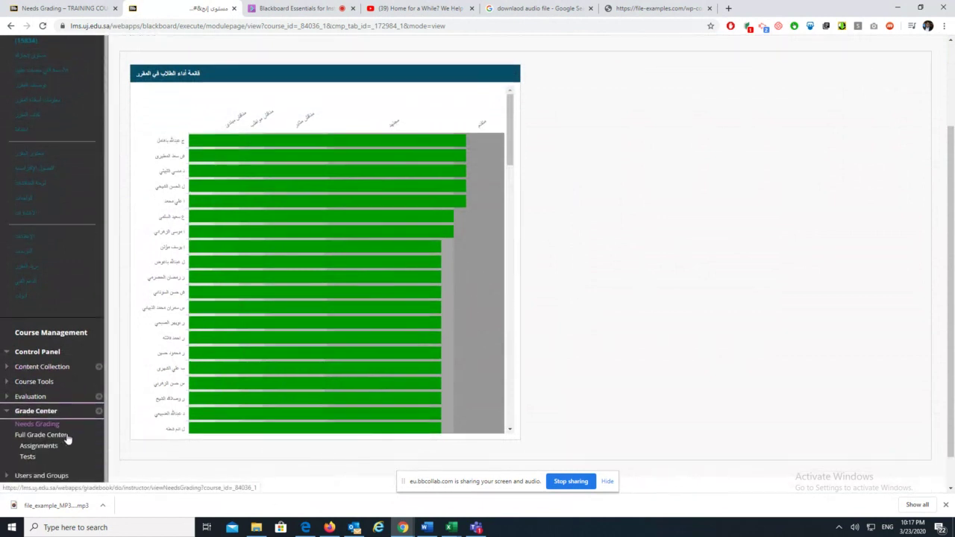
pyautogui.click(50, 386)
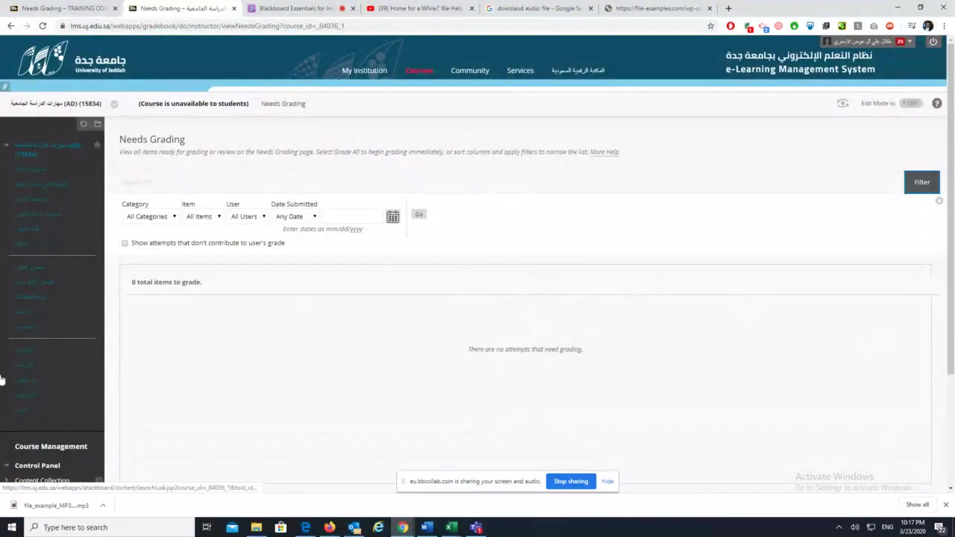
pyautogui.scroll(-1, 17, 393)
pyautogui.scroll(-2, 17, 394)
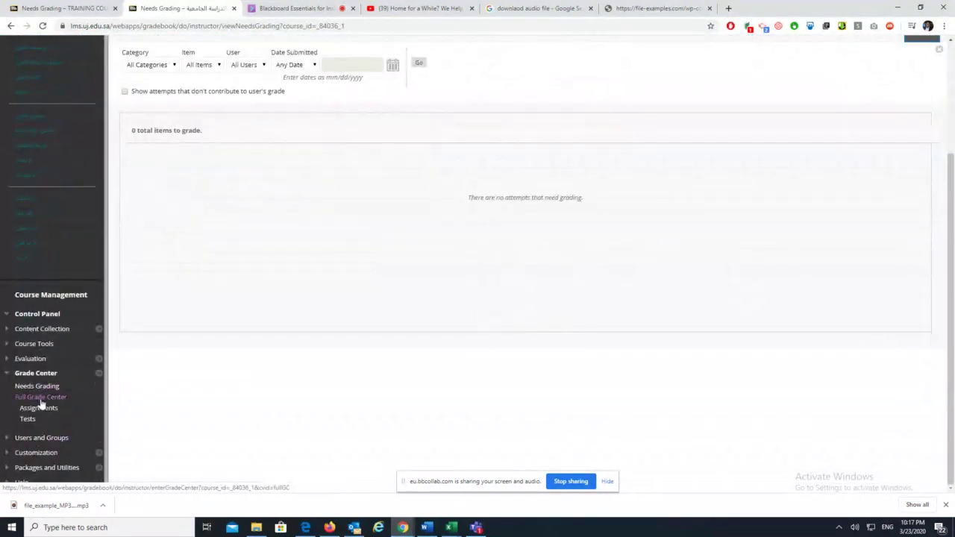
pyautogui.click(51, 409)
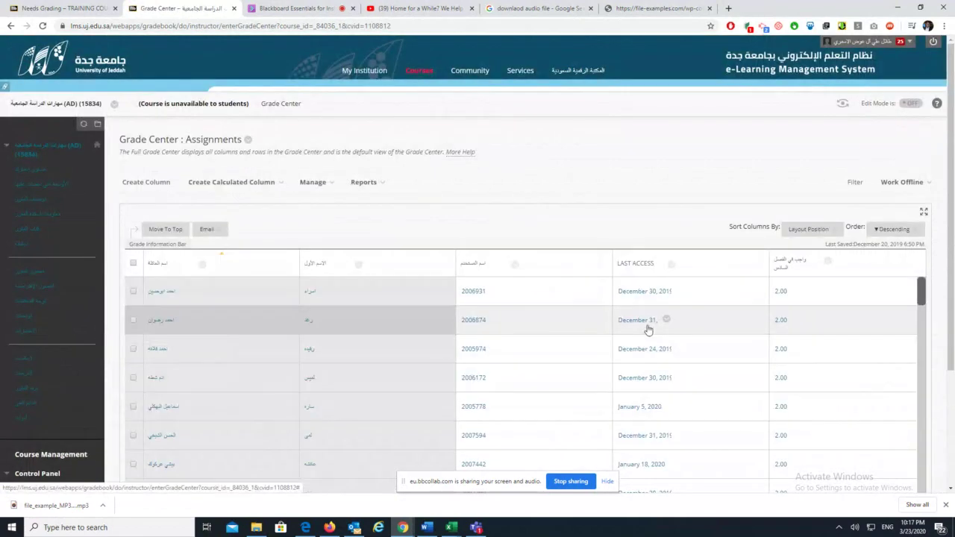
pyautogui.scroll(-3, 820, 316)
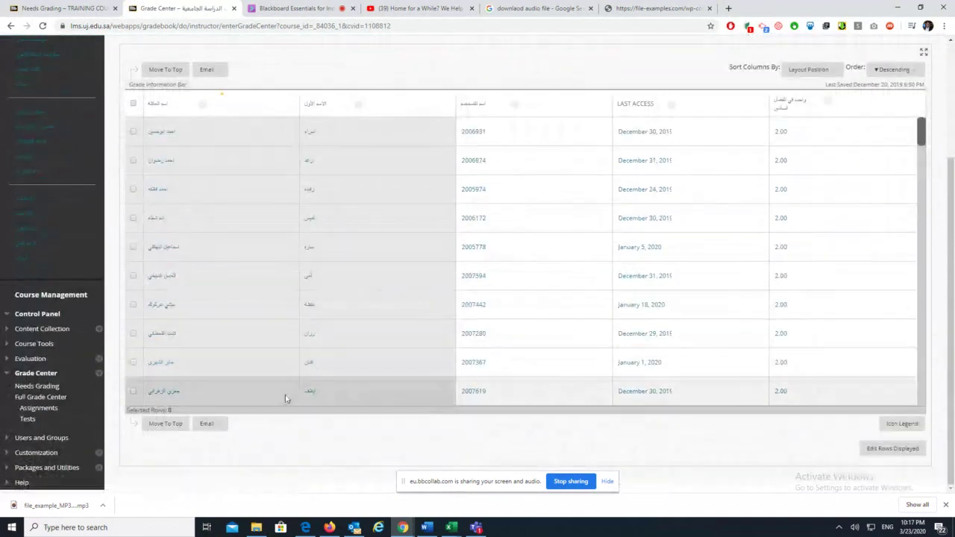
pyautogui.moveTo(922, 161); pyautogui.dragTo(922, 131)
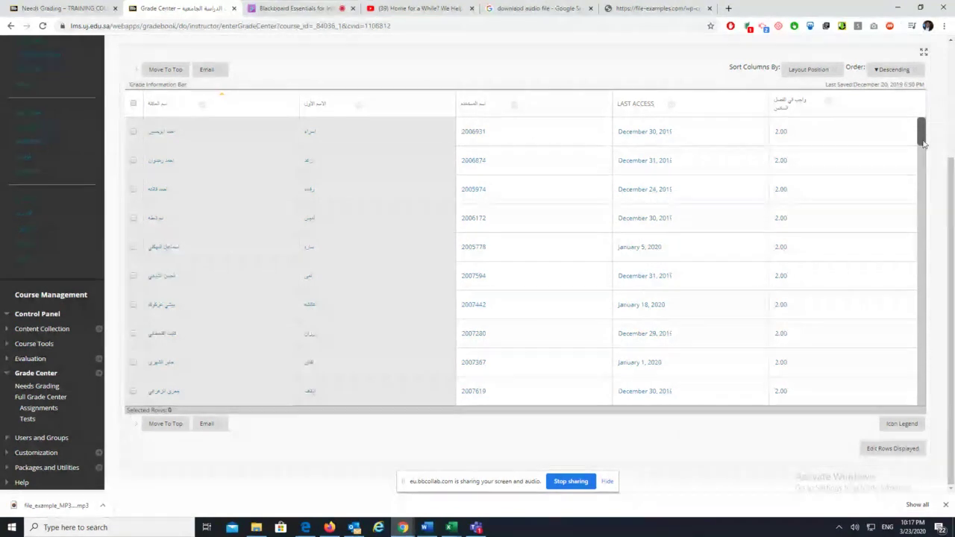
pyautogui.moveTo(858, 384); pyautogui.dragTo(915, 110)
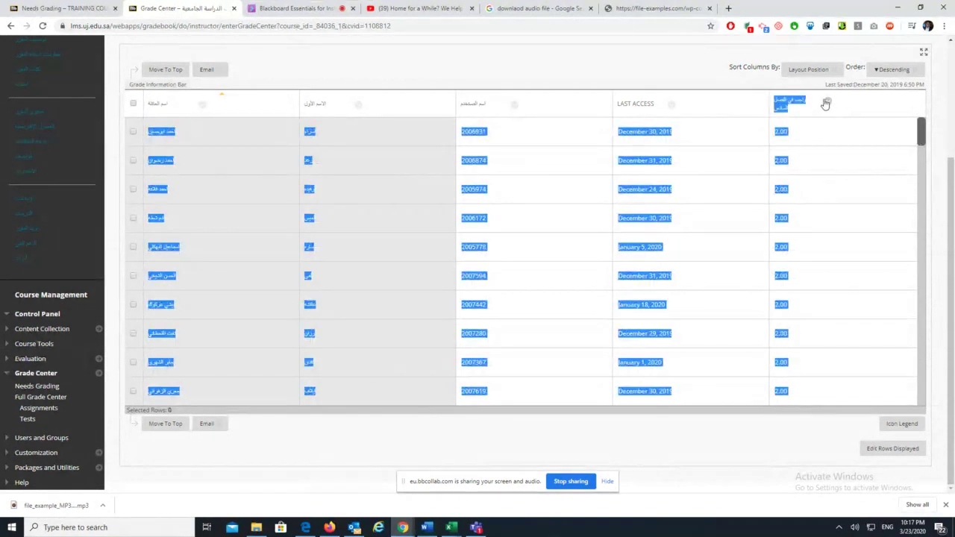
pyautogui.click(826, 103)
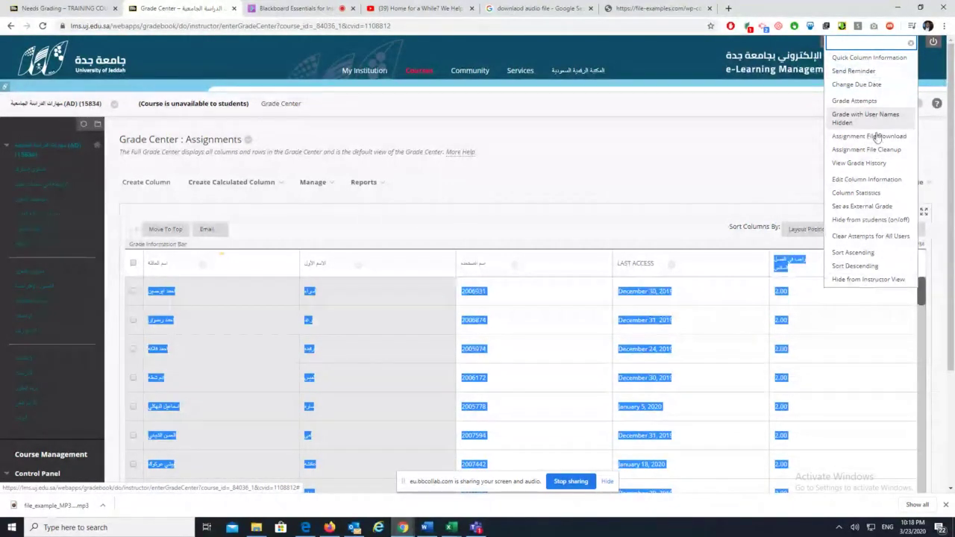
pyautogui.click(580, 214)
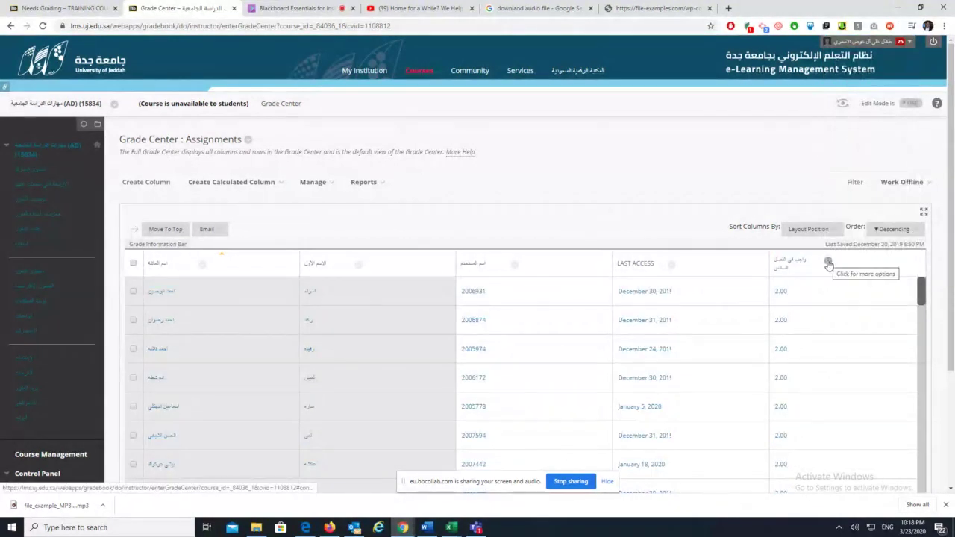
pyautogui.click(827, 263)
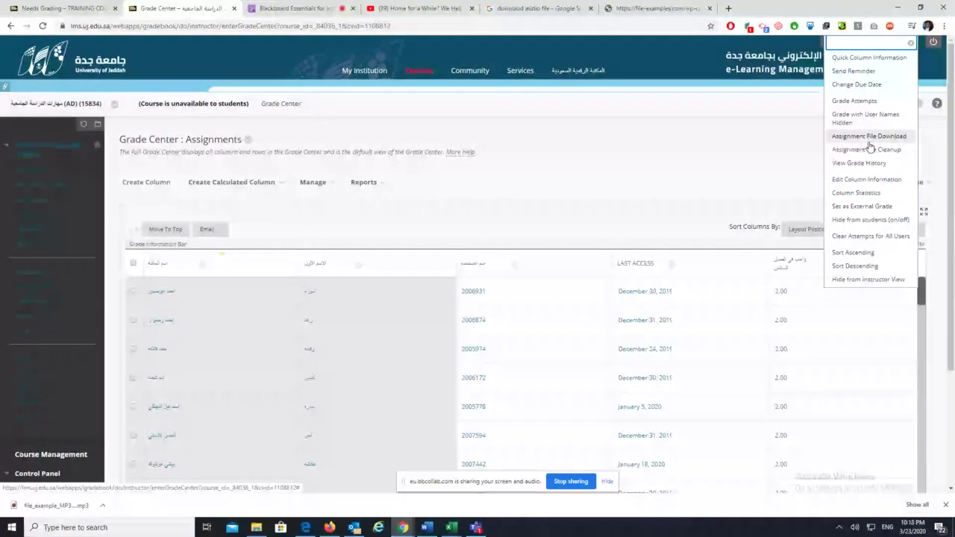
pyautogui.click(679, 164)
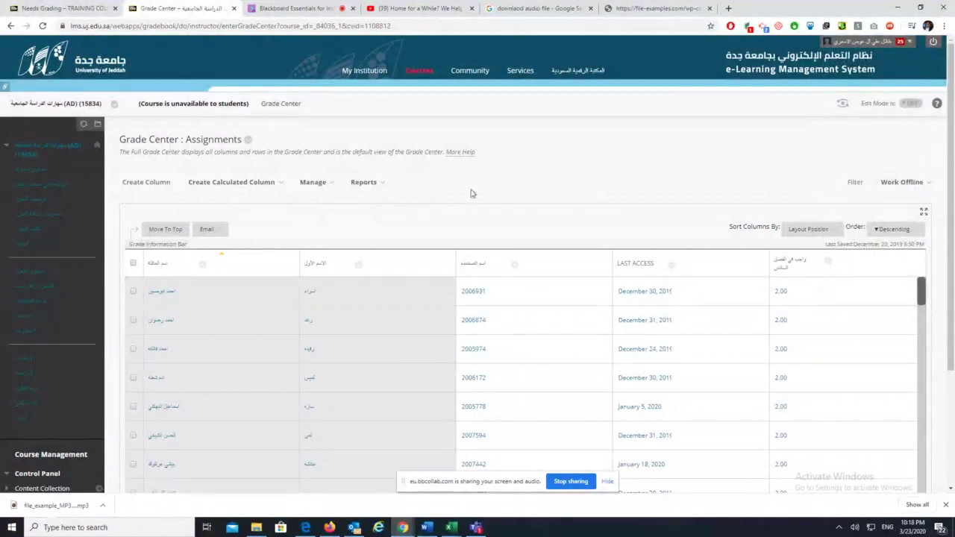
# Scroll through the participants' questions in the Collaborate chat, then return to the Needs Grading page
pyautogui.click(310, 13)
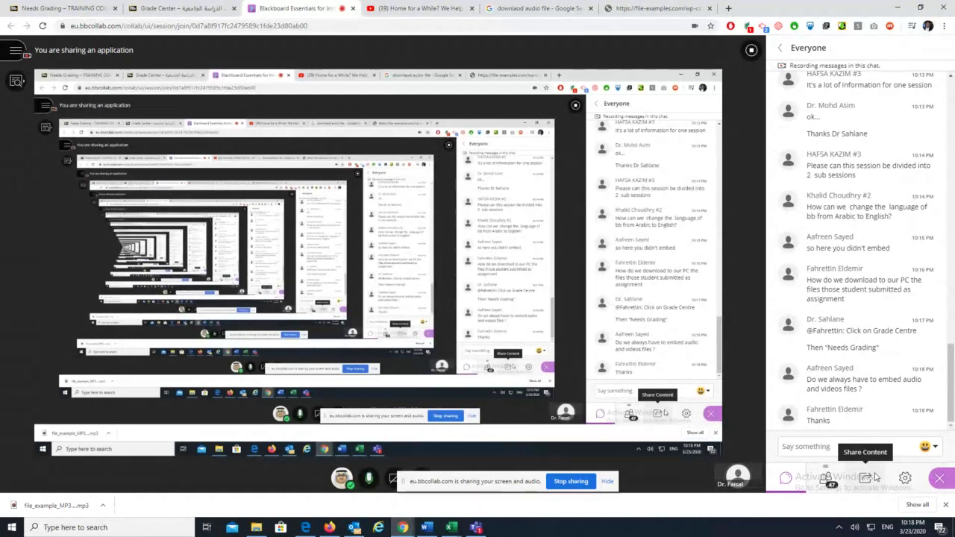
pyautogui.moveTo(948, 365); pyautogui.dragTo(949, 409)
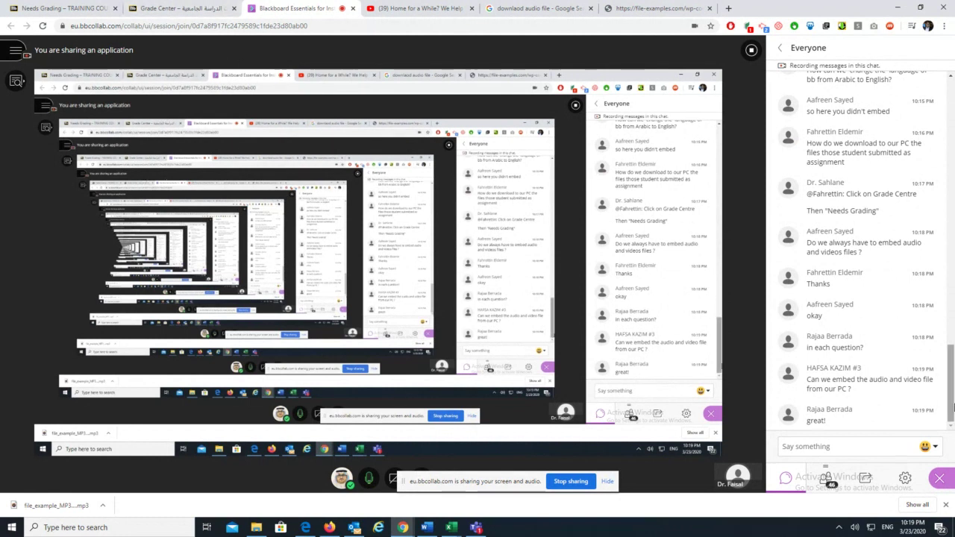
pyautogui.moveTo(952, 401); pyautogui.dragTo(953, 396)
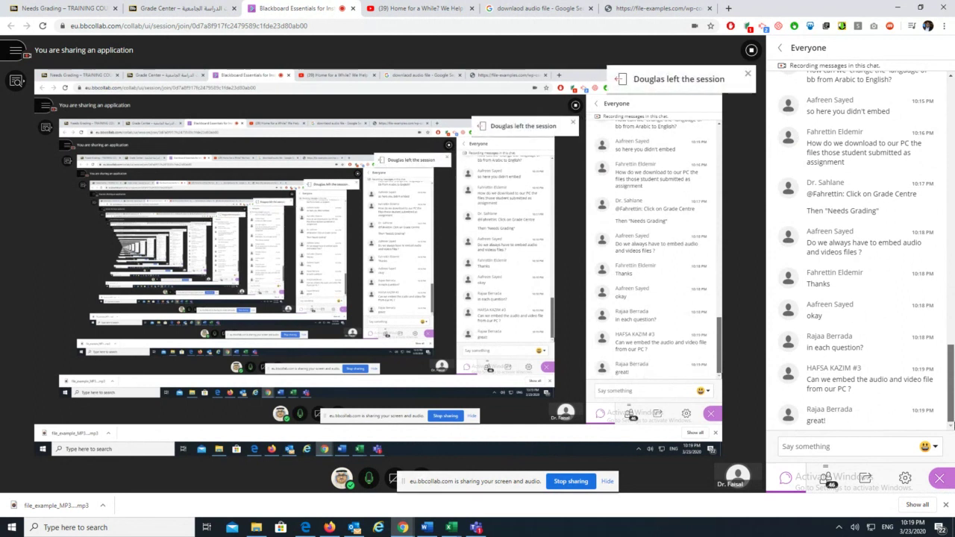
pyautogui.scroll(15, 866, 246)
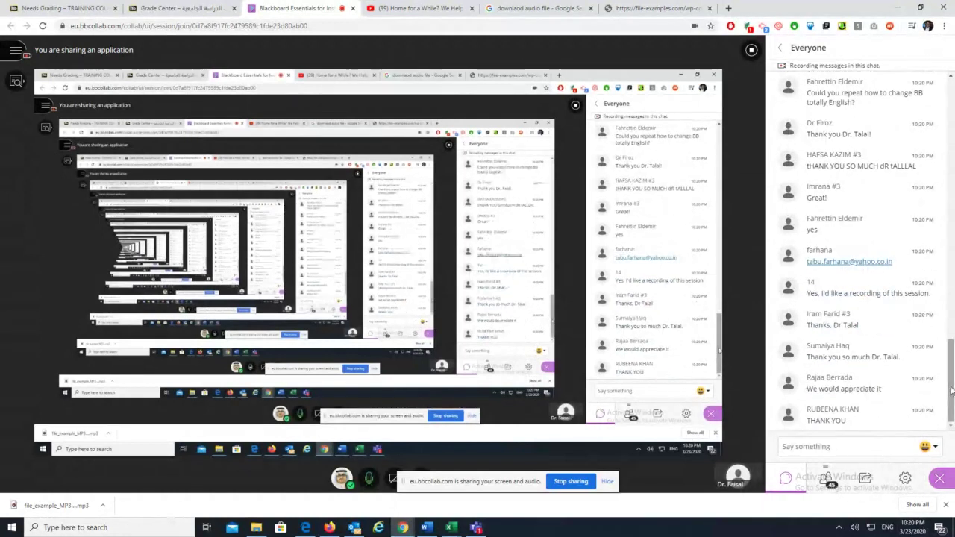
pyautogui.moveTo(950, 394); pyautogui.dragTo(950, 291)
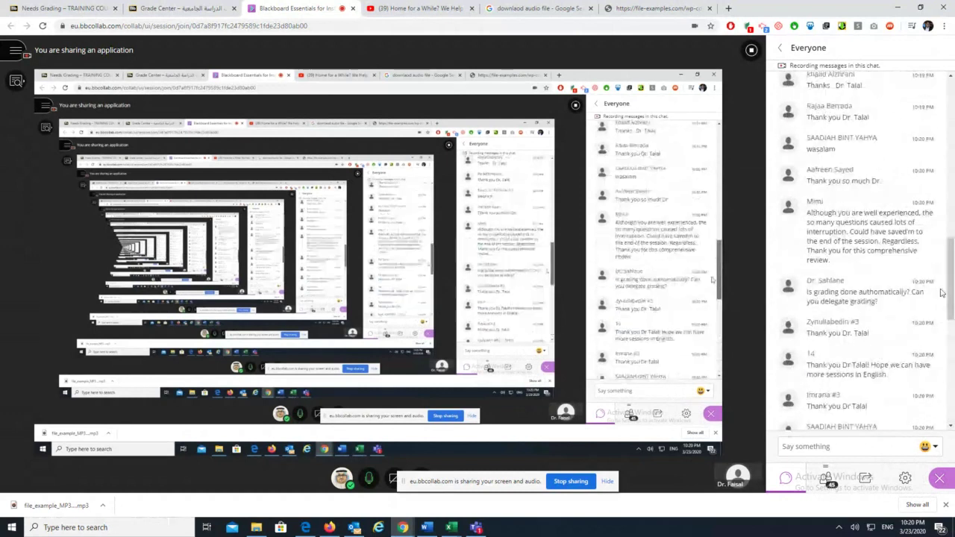
pyautogui.click(89, 9)
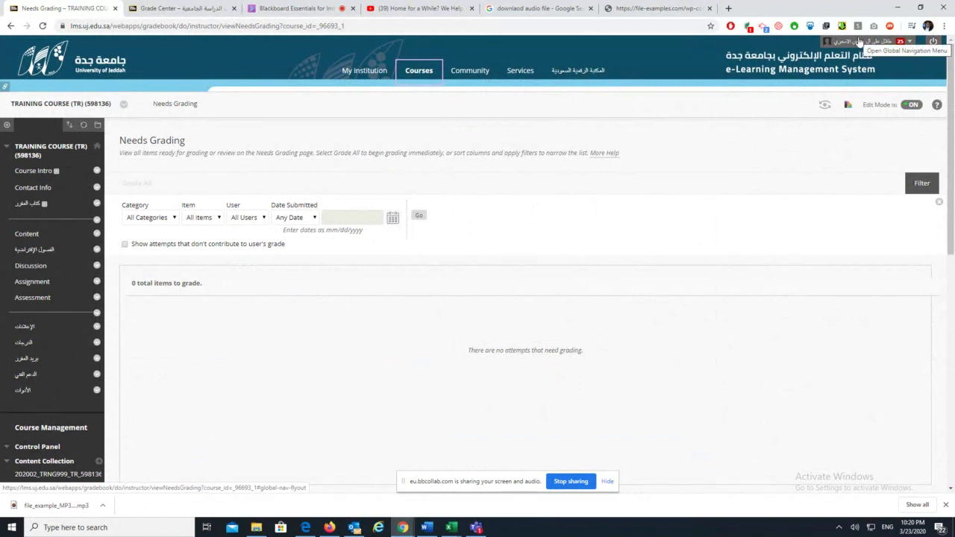
# Open Settings > Personal Information, glance at the newest Collaborate chat, then come back
pyautogui.click(909, 45)
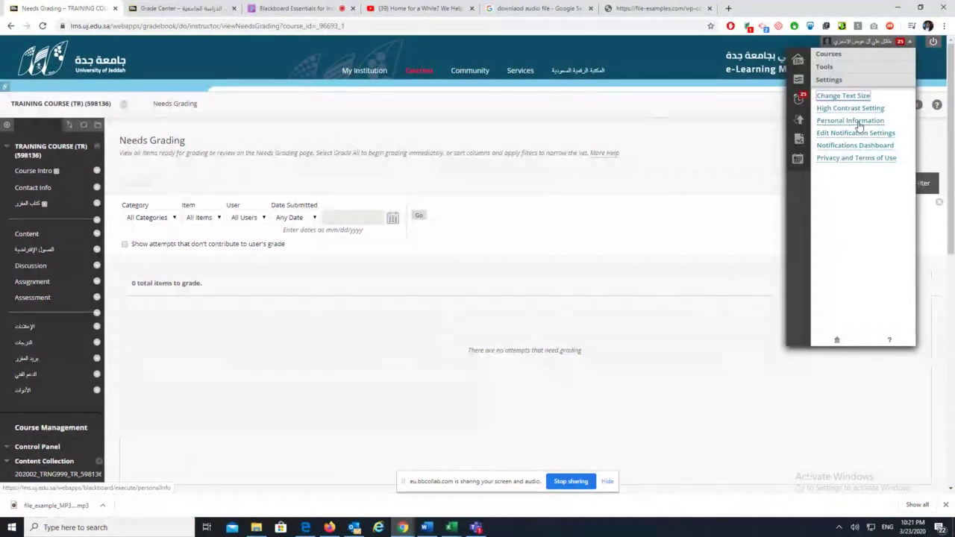
pyautogui.click(850, 120)
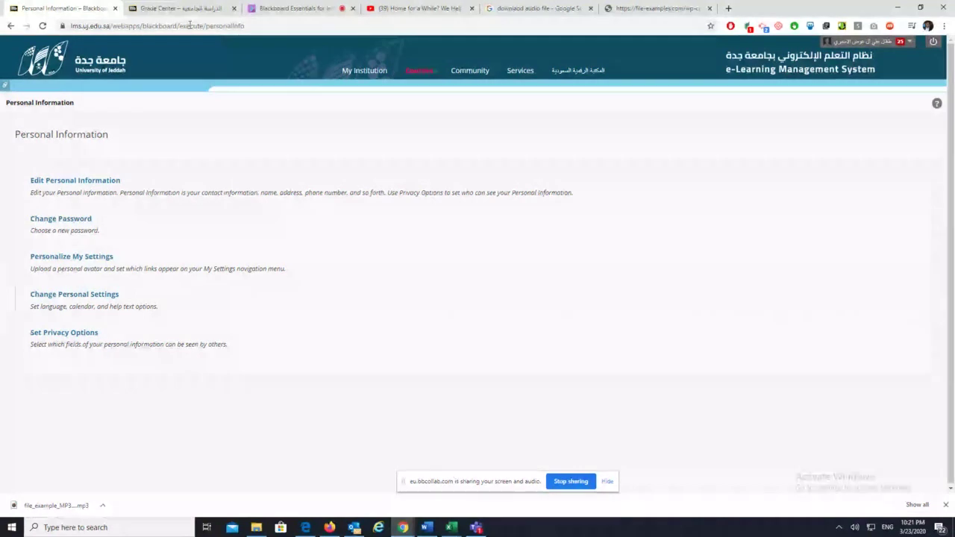
pyautogui.click(164, 6)
pyautogui.click(291, 8)
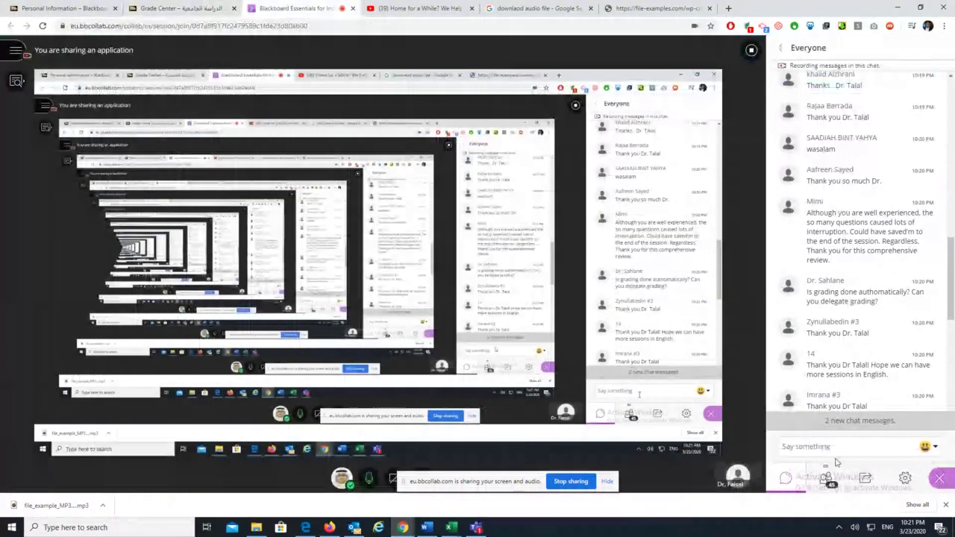
pyautogui.click(850, 421)
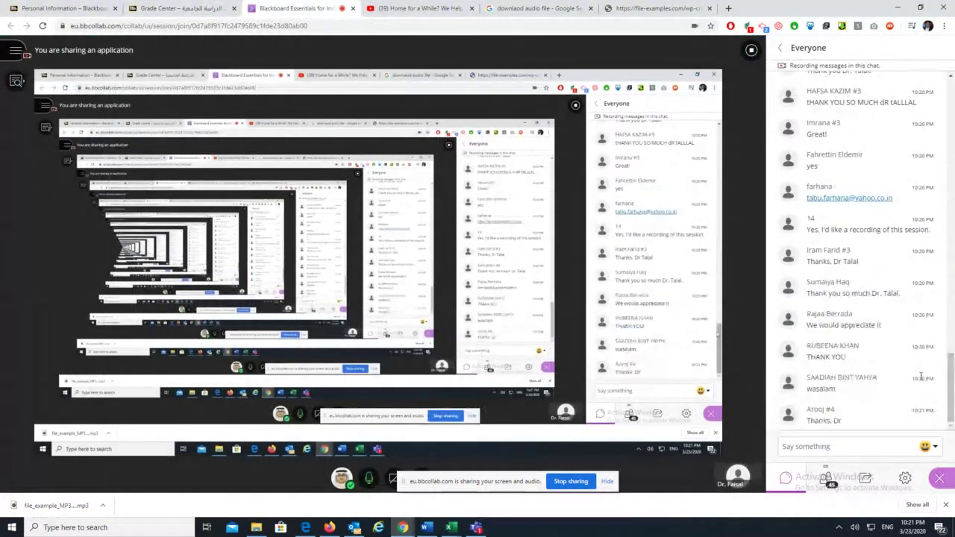
pyautogui.click(49, 6)
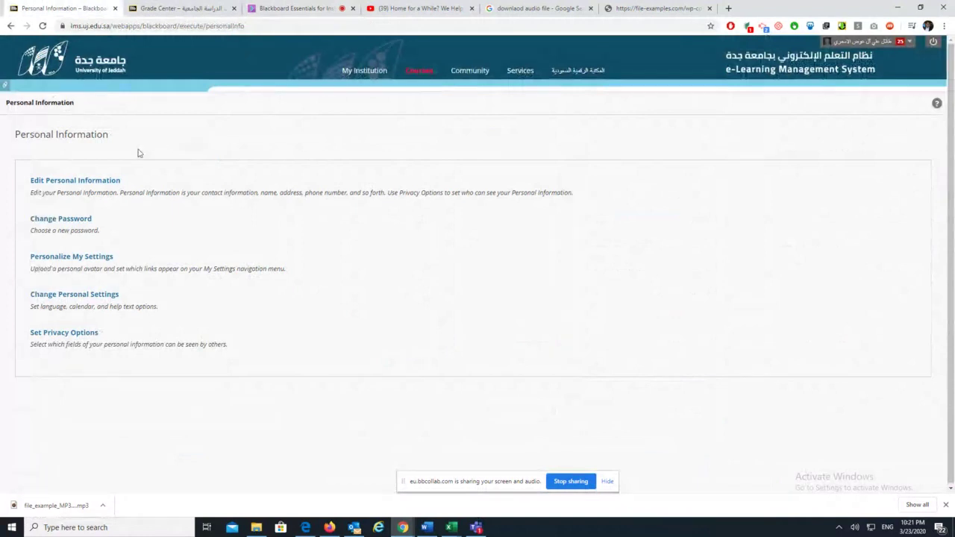
# Set the User Language Pack to Arabic (العربية) and submit
pyautogui.click(93, 295)
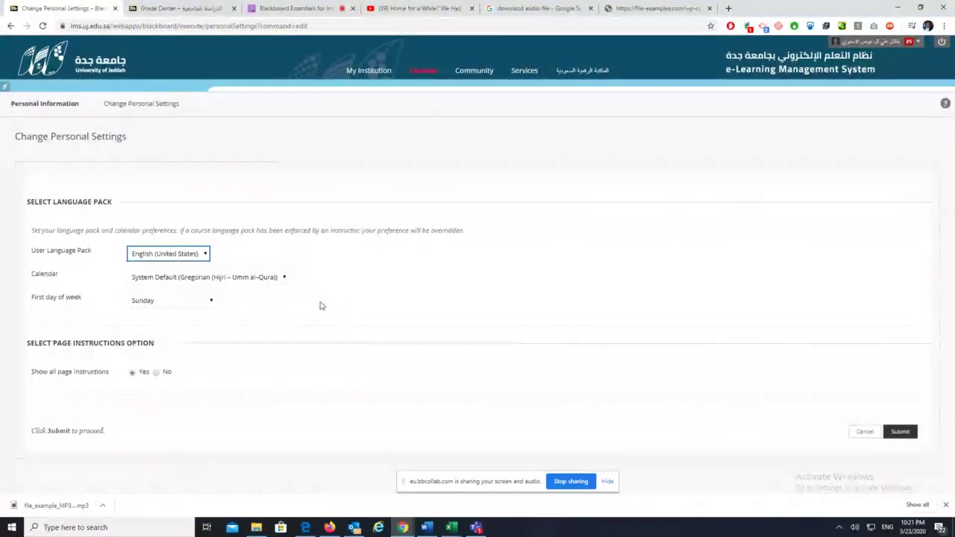
pyautogui.click(177, 255)
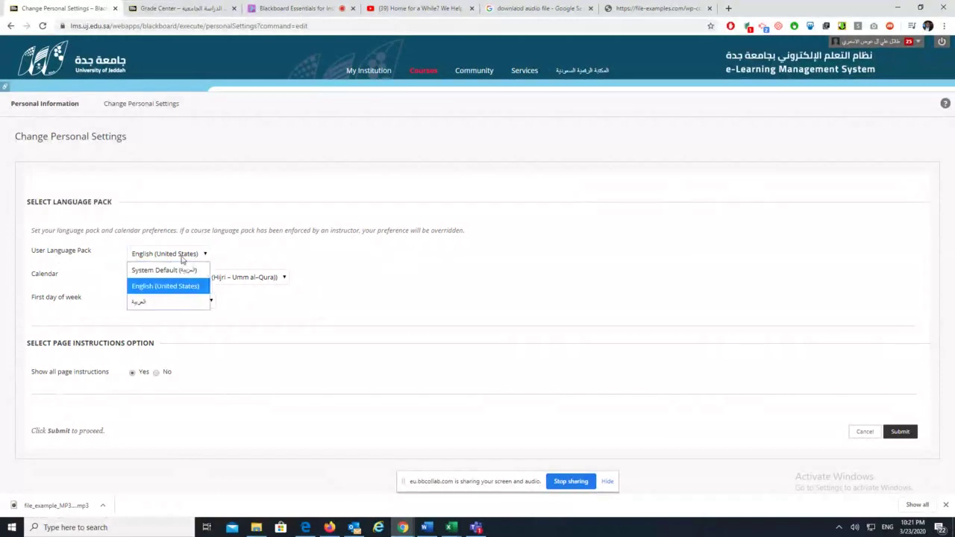
pyautogui.click(169, 306)
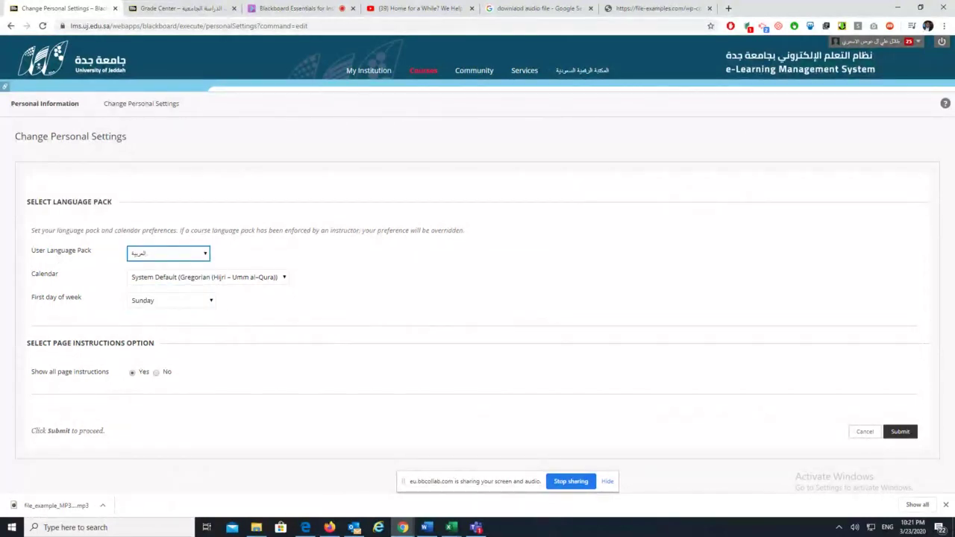
pyautogui.click(904, 434)
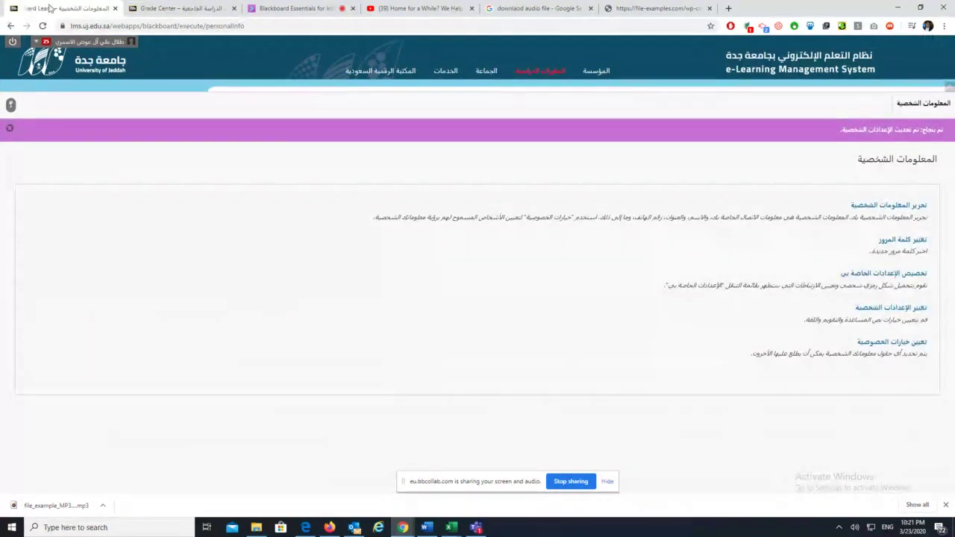
# Reopen Personal Settings and switch the language pack back to English (United States)
pyautogui.click(37, 43)
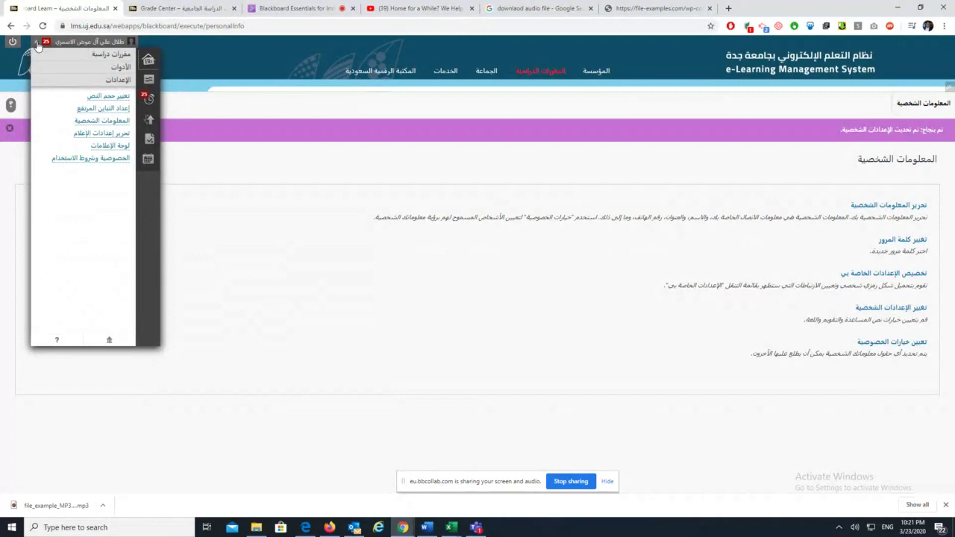
pyautogui.click(93, 121)
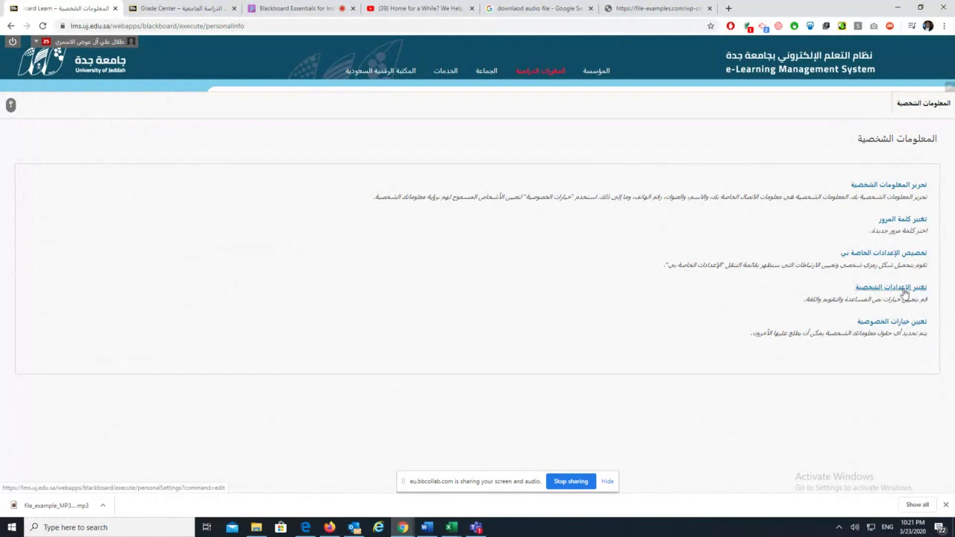
pyautogui.click(904, 291)
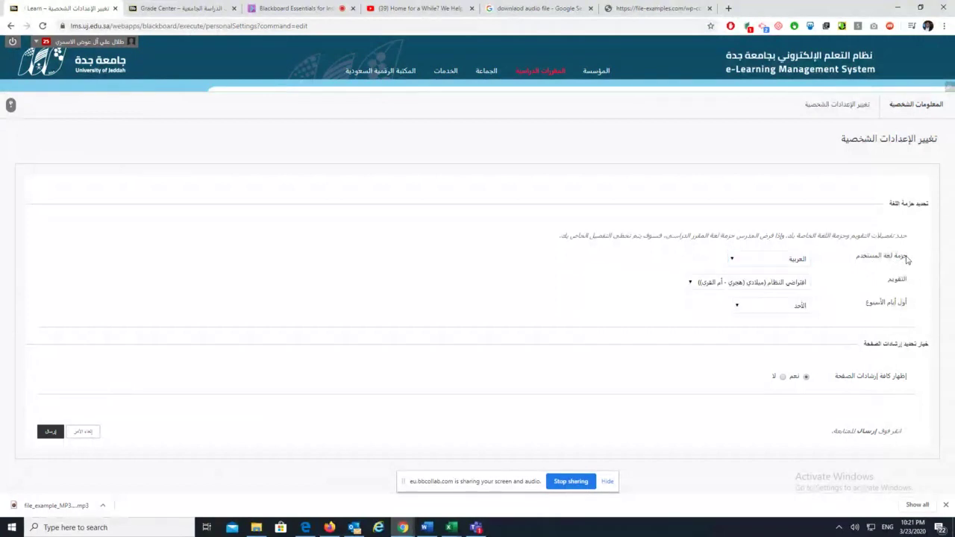
pyautogui.moveTo(895, 259)
pyautogui.mouseDown()
pyautogui.moveTo(854, 258)
pyautogui.moveTo(911, 259)
pyautogui.mouseUp()
pyautogui.click(799, 263)
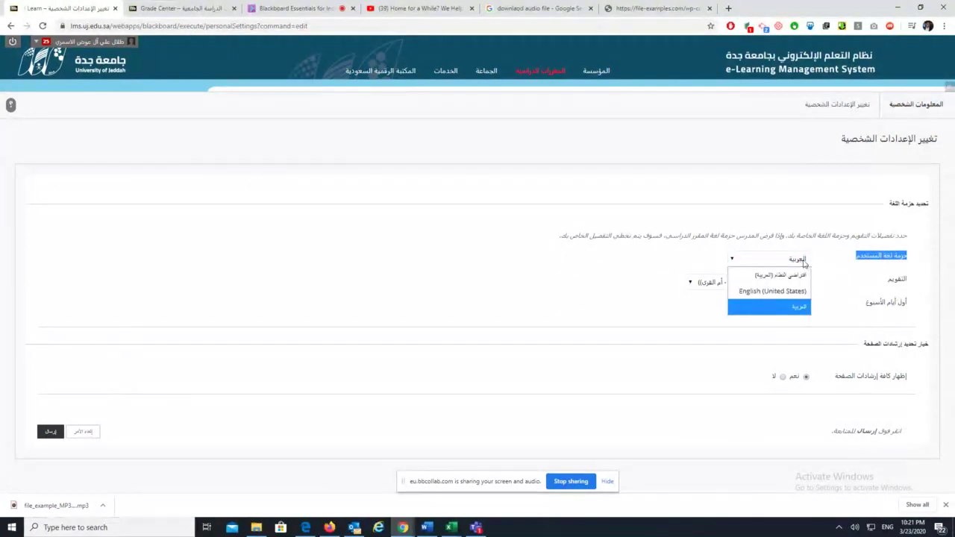
pyautogui.click(791, 292)
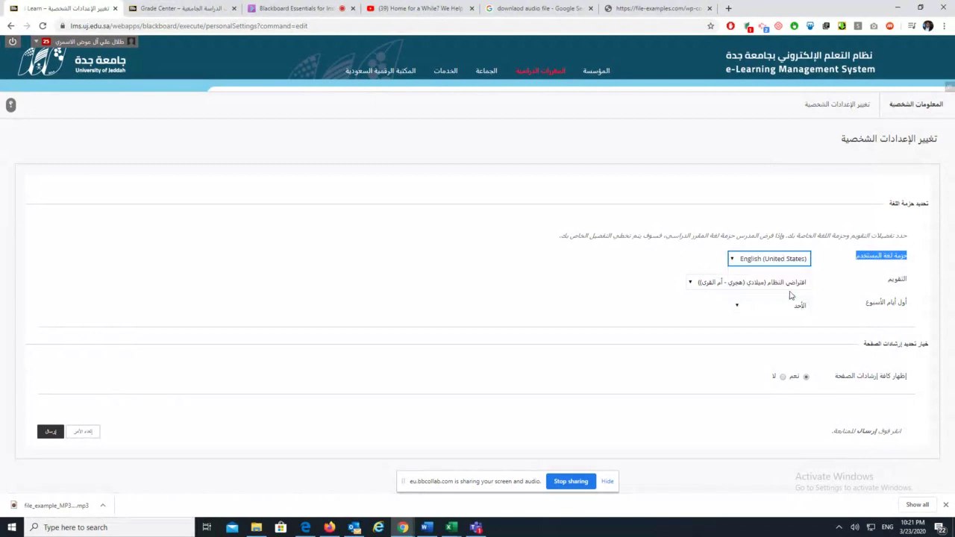
pyautogui.click(877, 334)
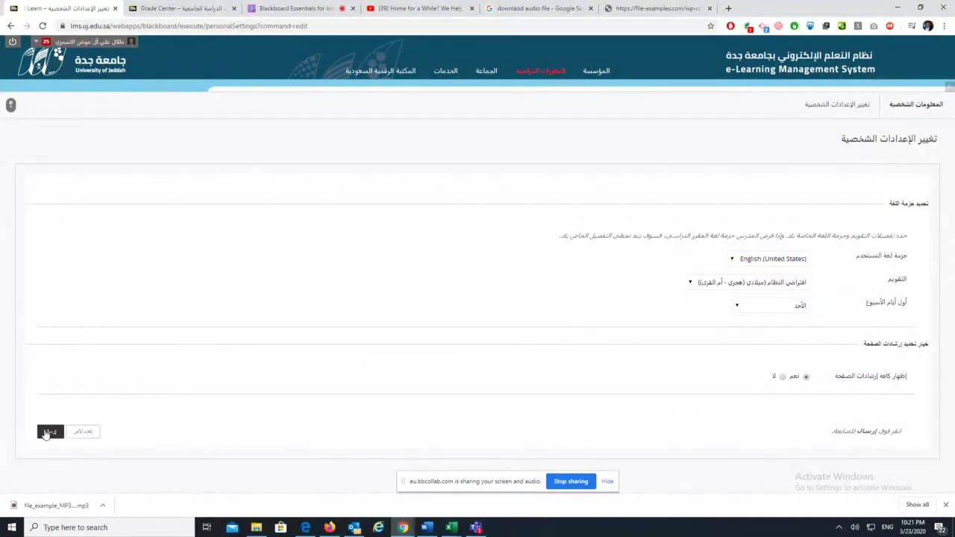
pyautogui.click(48, 432)
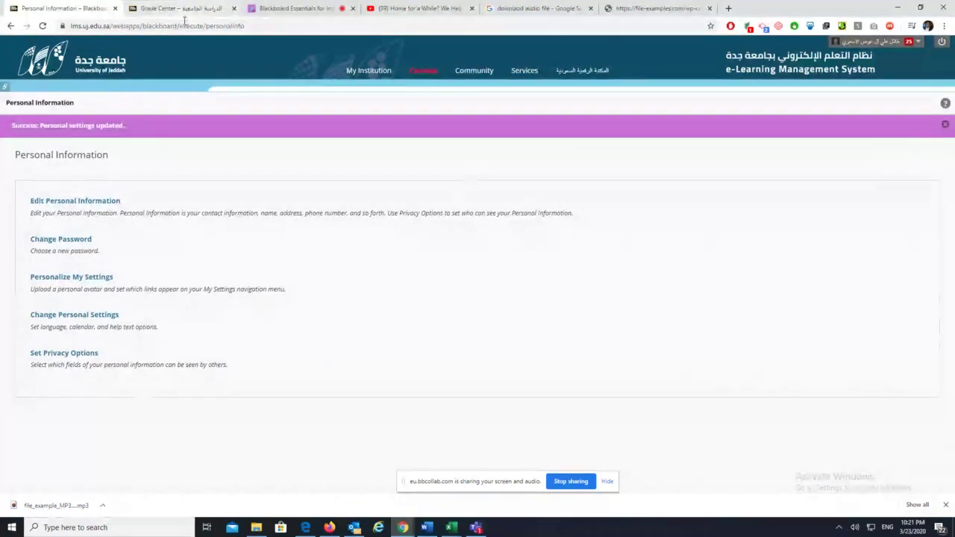
# Return to the Collaborate session and stop sharing the screen
pyautogui.click(305, 9)
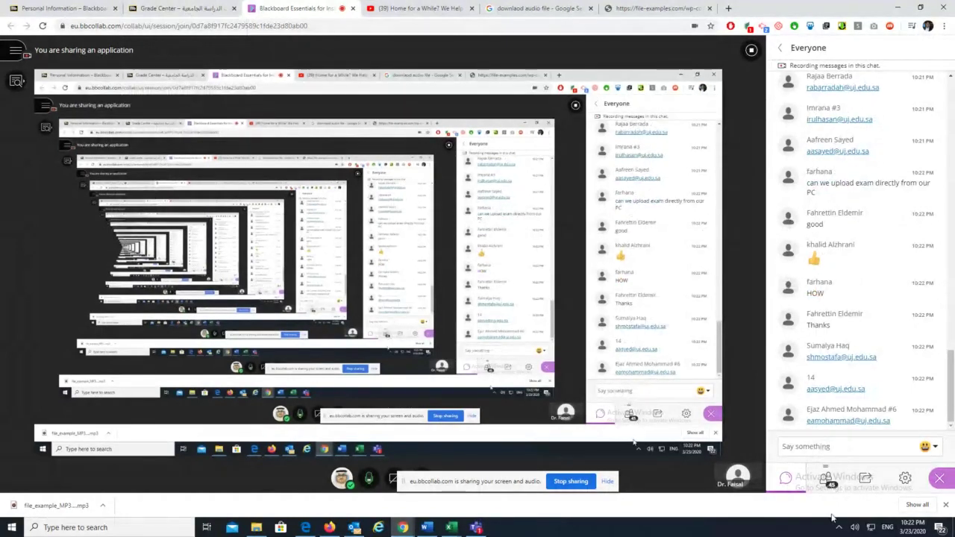
pyautogui.click(750, 52)
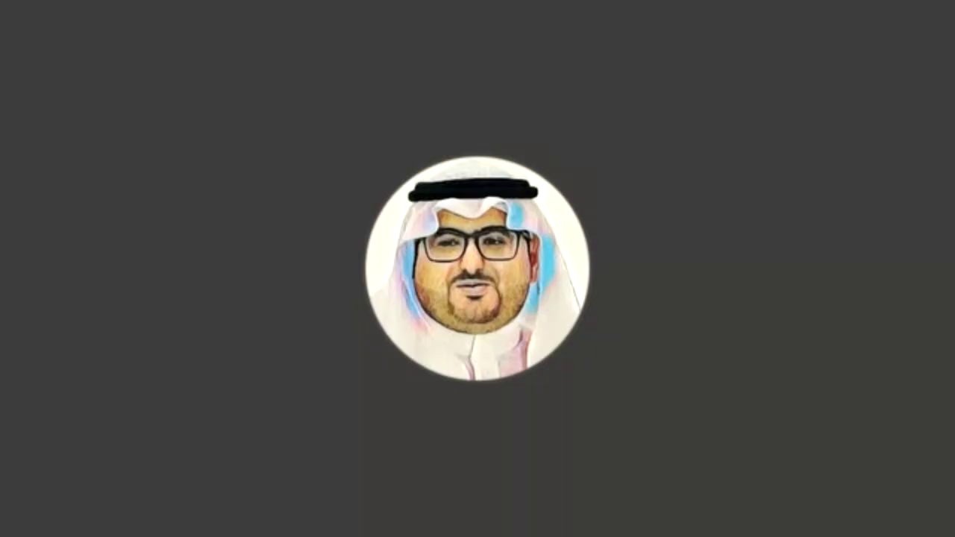